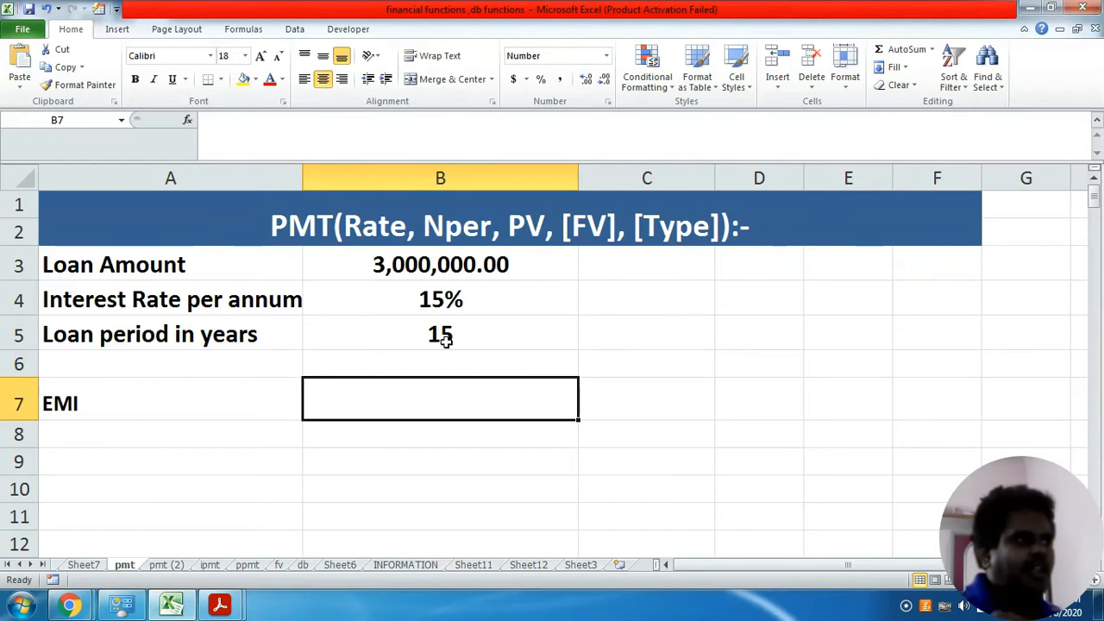
# - Calculate the EMI in cell B7 of the pmt sheet with the formula =pmt(B4/12,180,B3)
pyautogui.write('=p,')
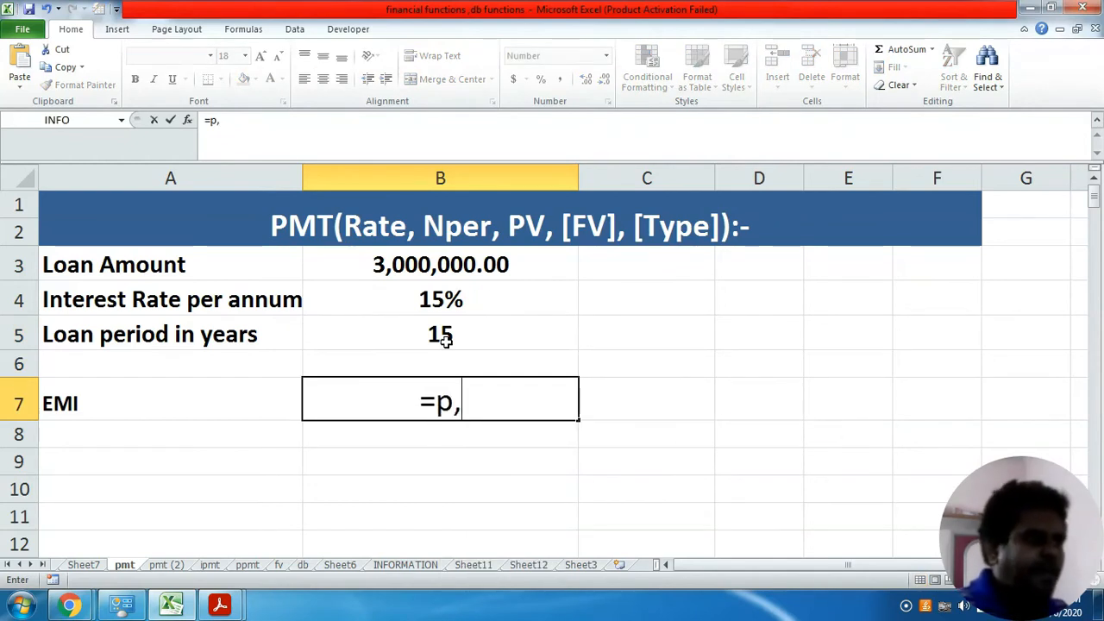
pyautogui.press('BackSpace')
pyautogui.write('mt(')
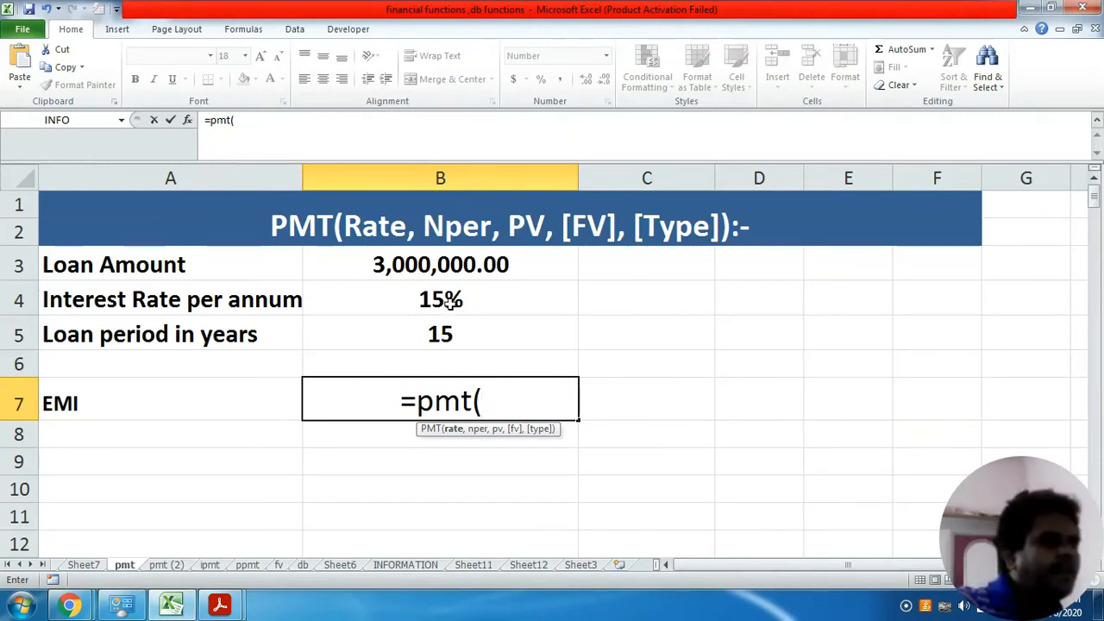
pyautogui.click(449, 301)
pyautogui.write('/1')
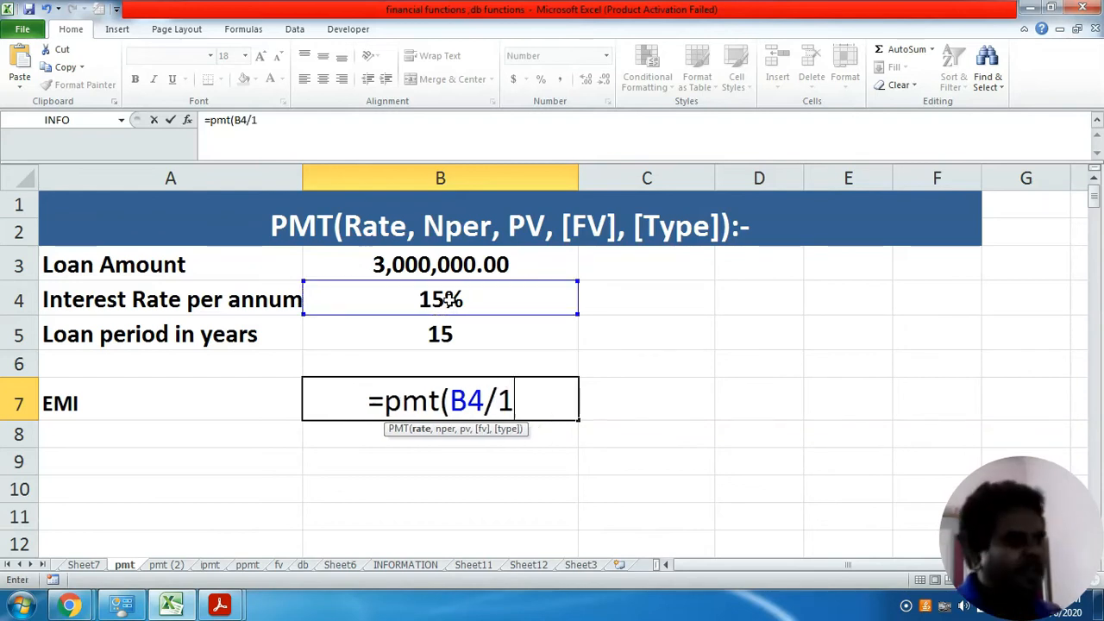
pyautogui.write('2,')
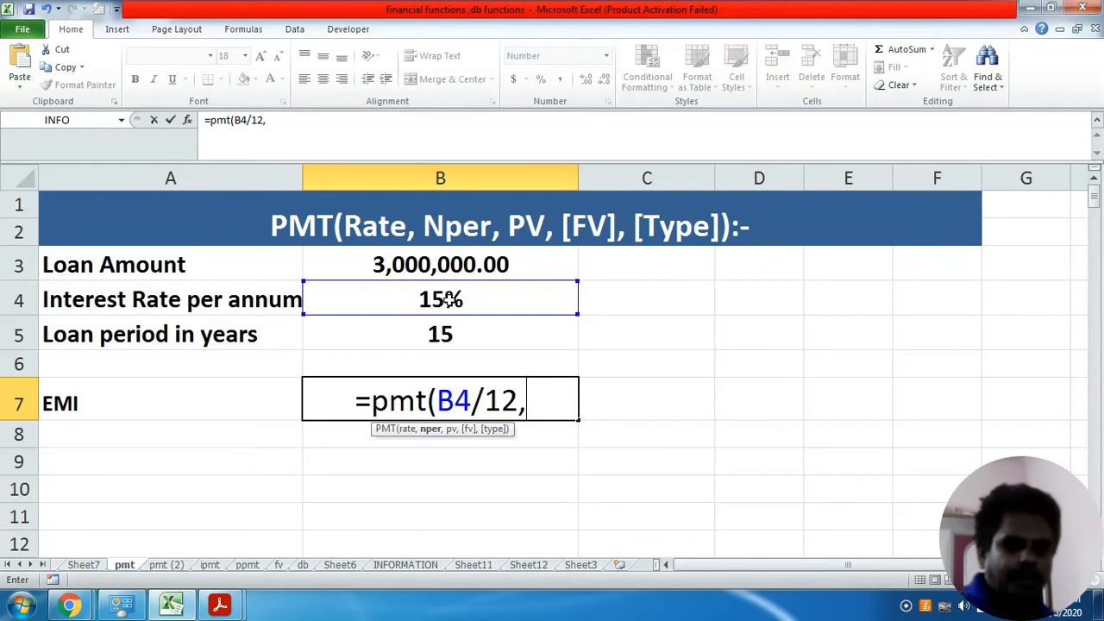
pyautogui.write('1')
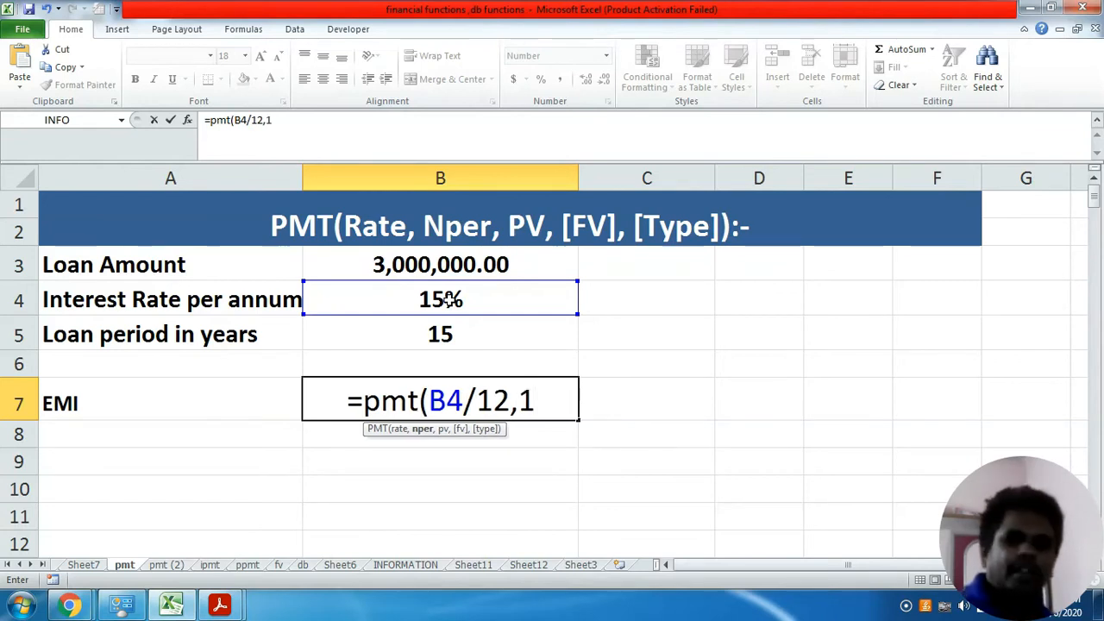
pyautogui.write('80,')
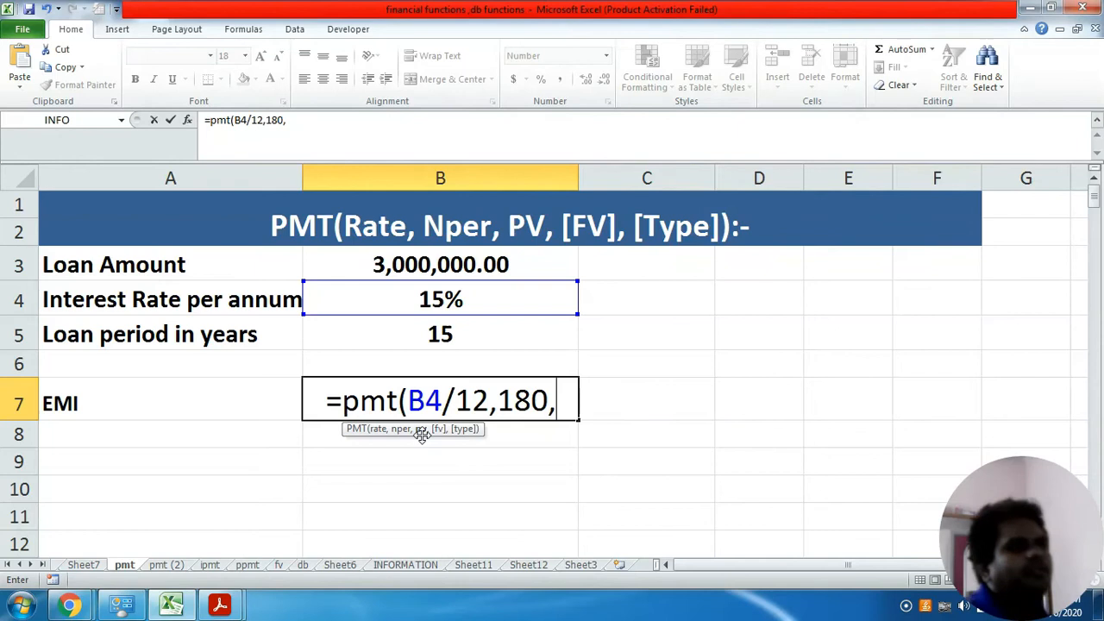
pyautogui.click(452, 264)
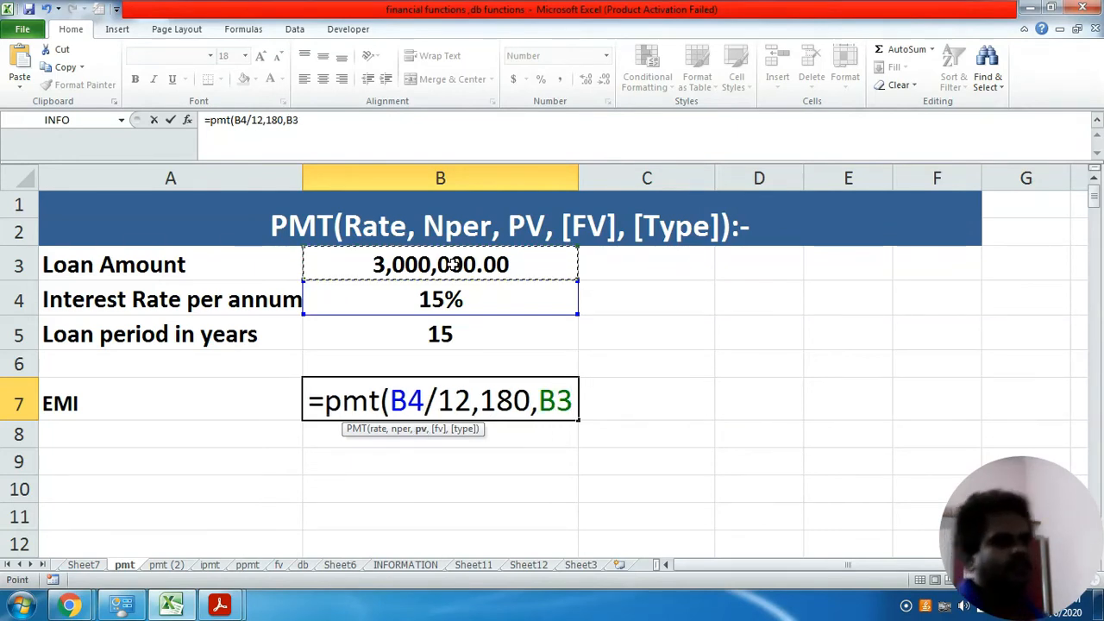
pyautogui.write(')')
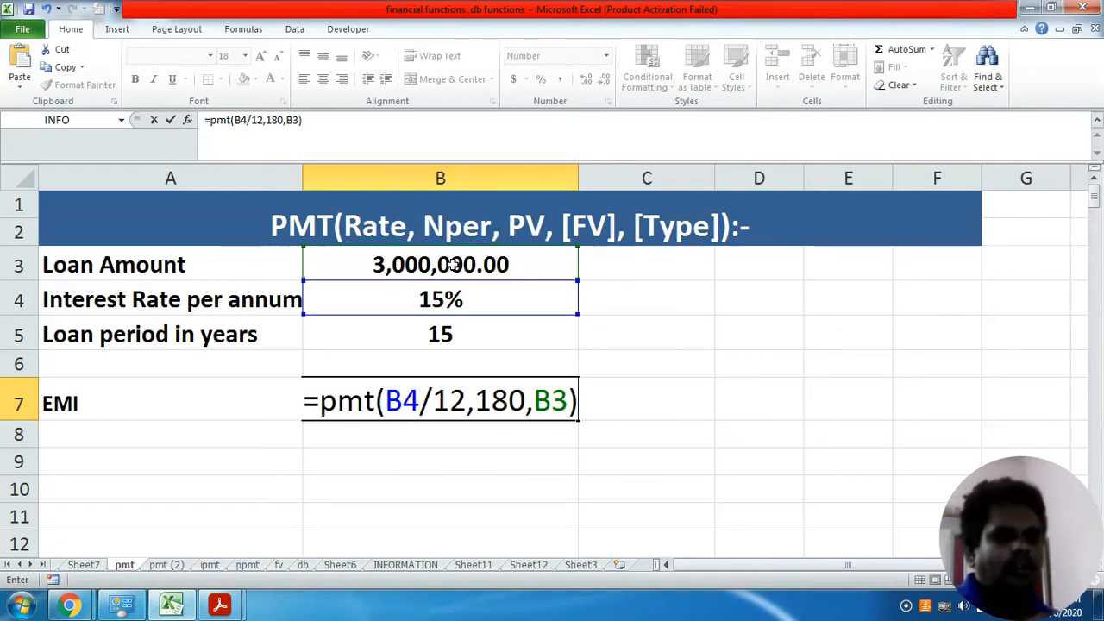
pyautogui.press('Return')
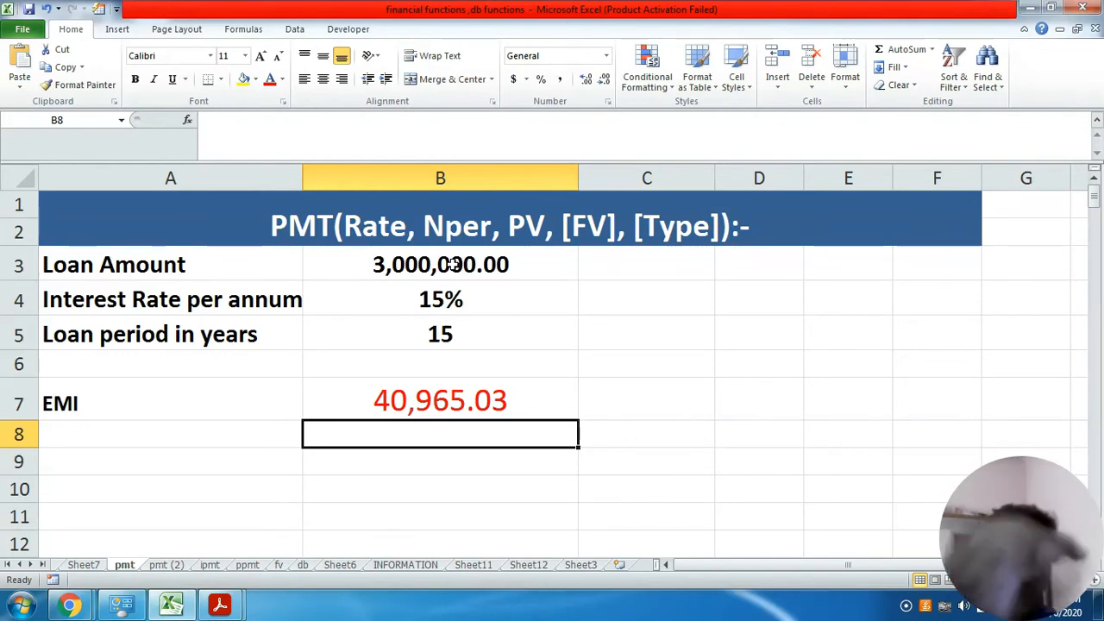
# - Switch to FV.pdf in Adobe Acrobat Reader and read the IPMT function's description and example table in an enlarged full-screen view
pyautogui.click(219, 608)
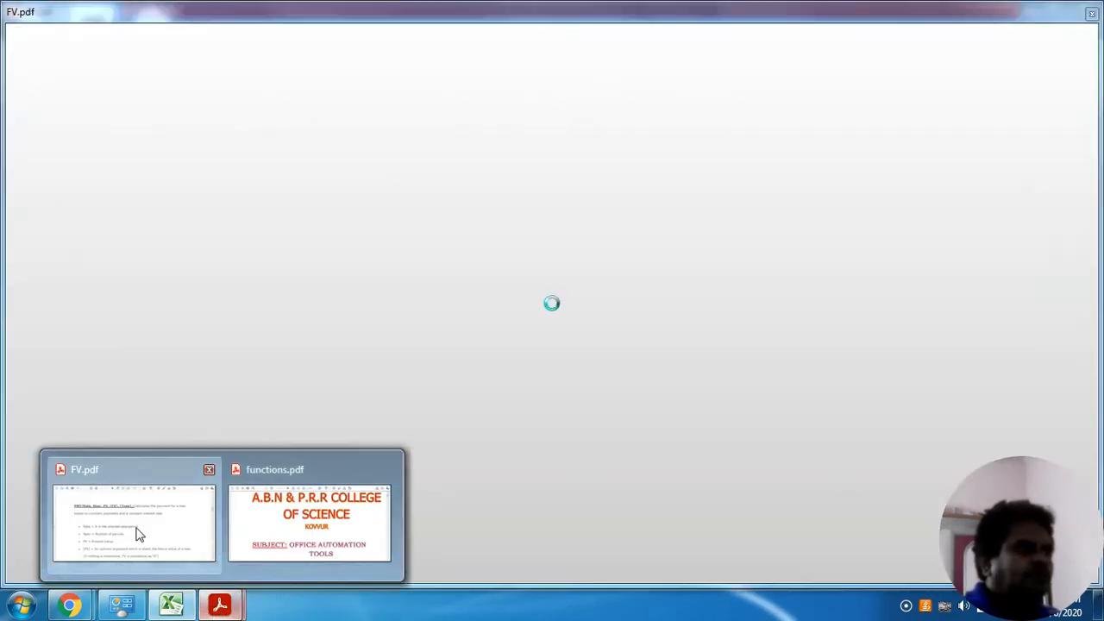
pyautogui.click(136, 530)
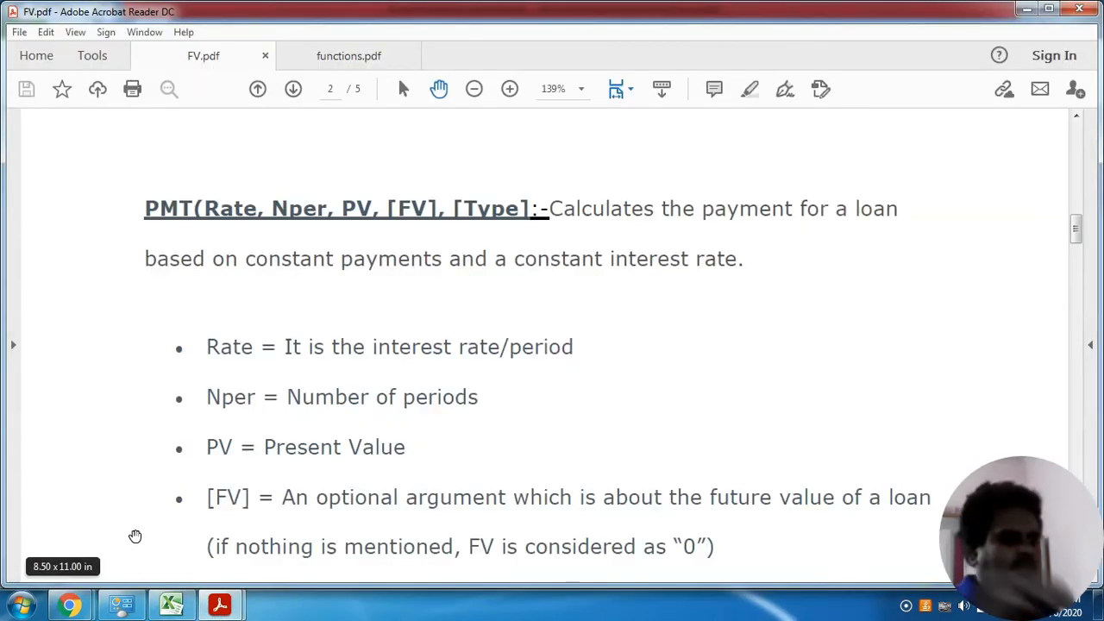
pyautogui.hotkey('ctrl', 'l')
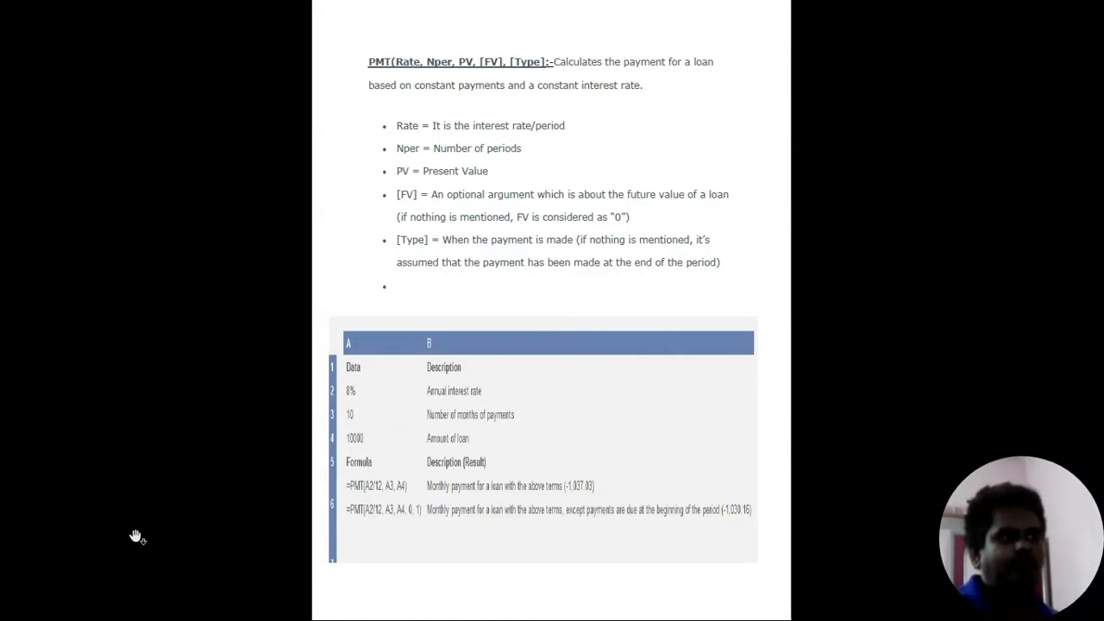
pyautogui.press('pagedown')
pyautogui.press('pagedown')
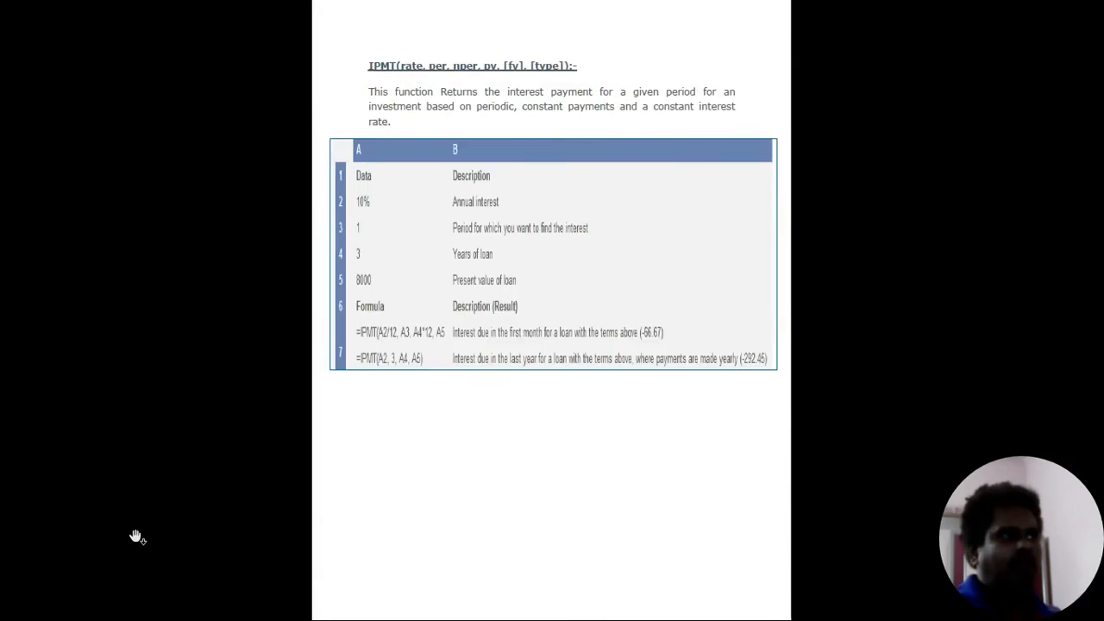
pyautogui.hotkey('ctrl', '=')
pyautogui.hotkey('ctrl', '=')
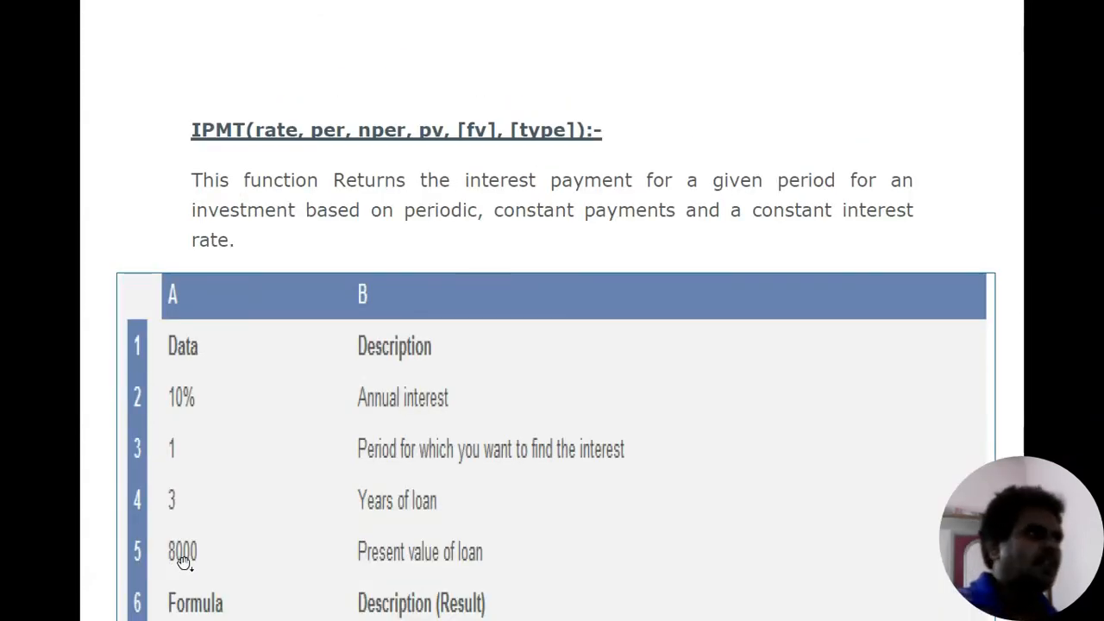
pyautogui.scroll(-3, 183, 562)
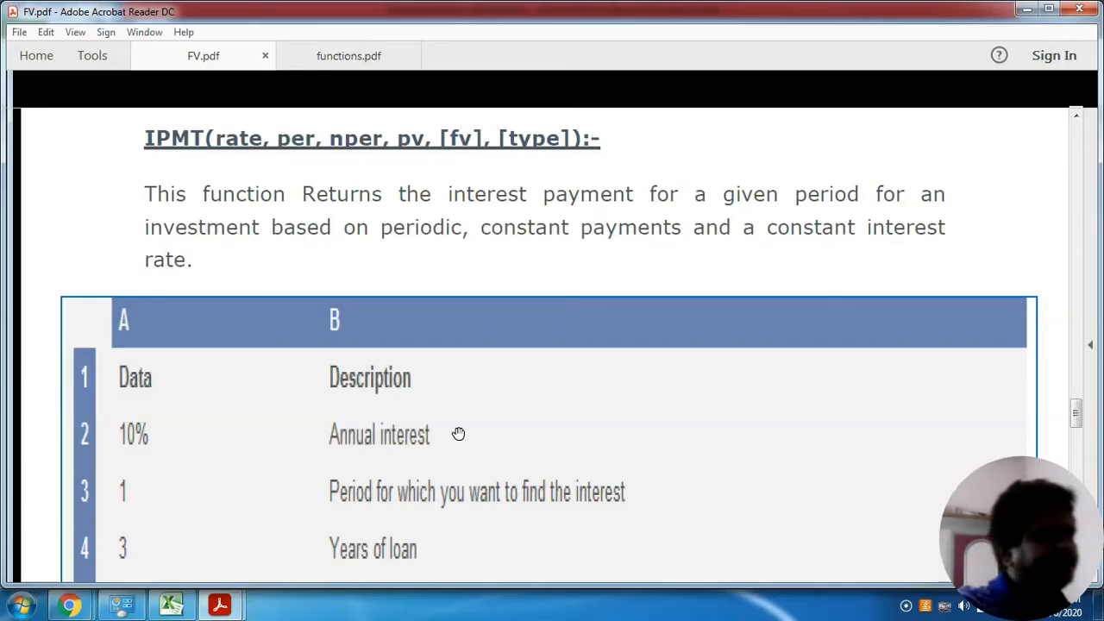
# - Switch back to the Excel workbook and clear the existing formula from cell B7 on the ipmt sheet
pyautogui.click(184, 606)
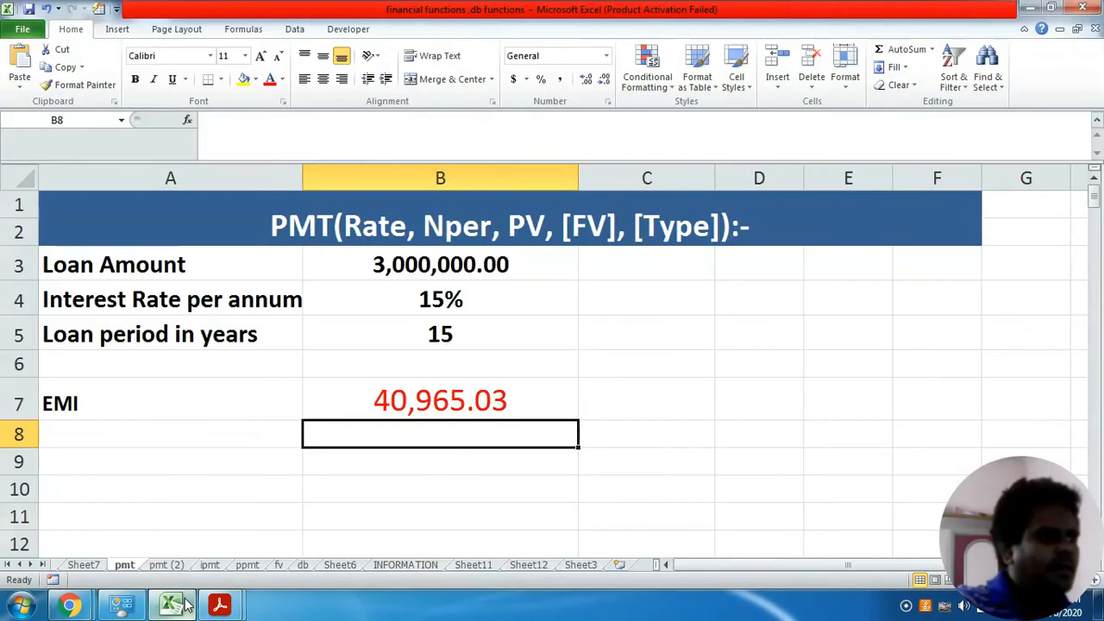
pyautogui.click(209, 565)
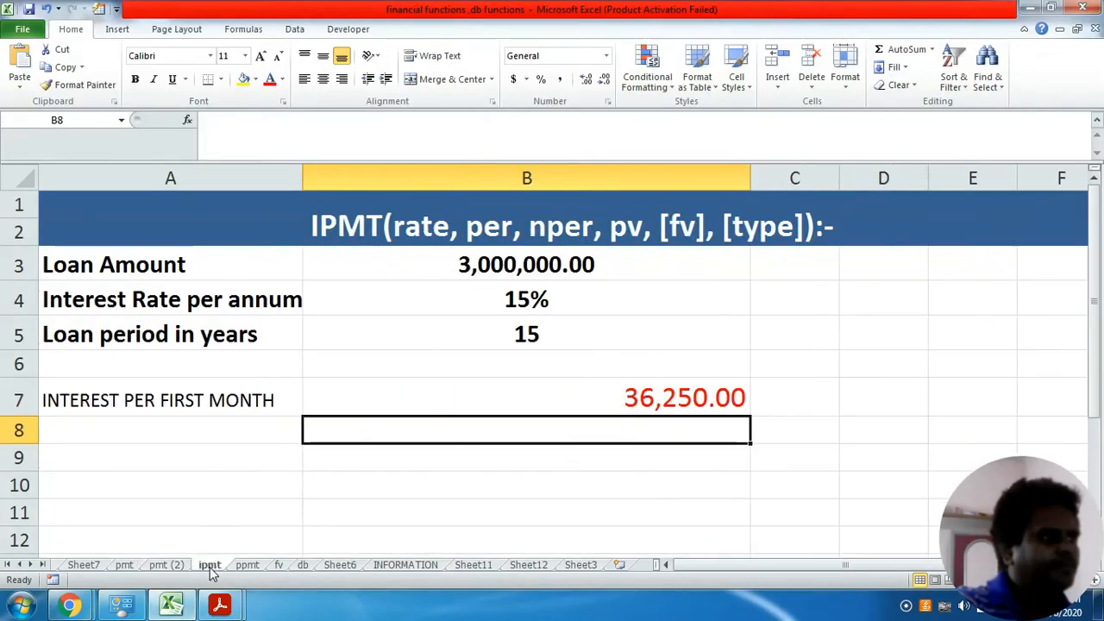
pyautogui.click(525, 401)
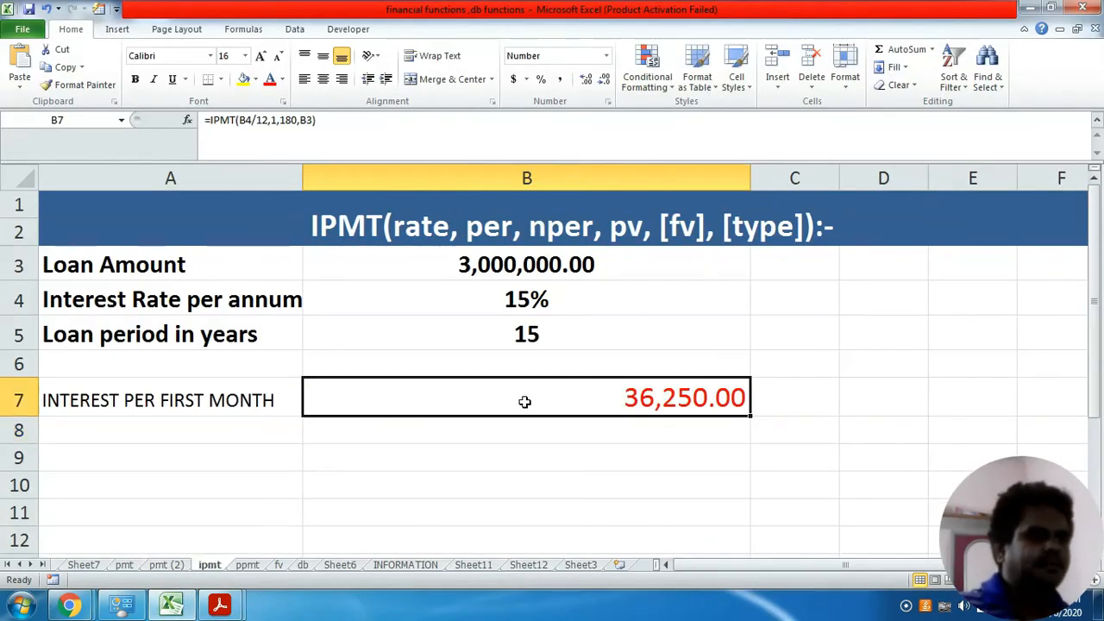
pyautogui.press('Delete')
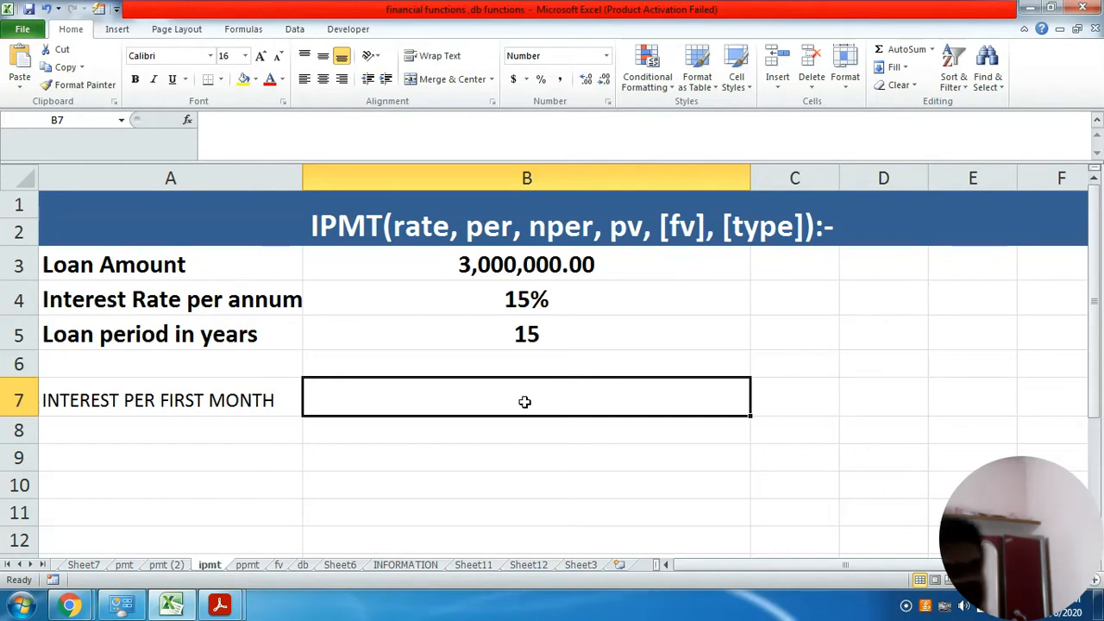
# - Calculate the first month's interest in cell B7 with the formula =ipmt(B4/12,1,180,B3)
pyautogui.write('=')
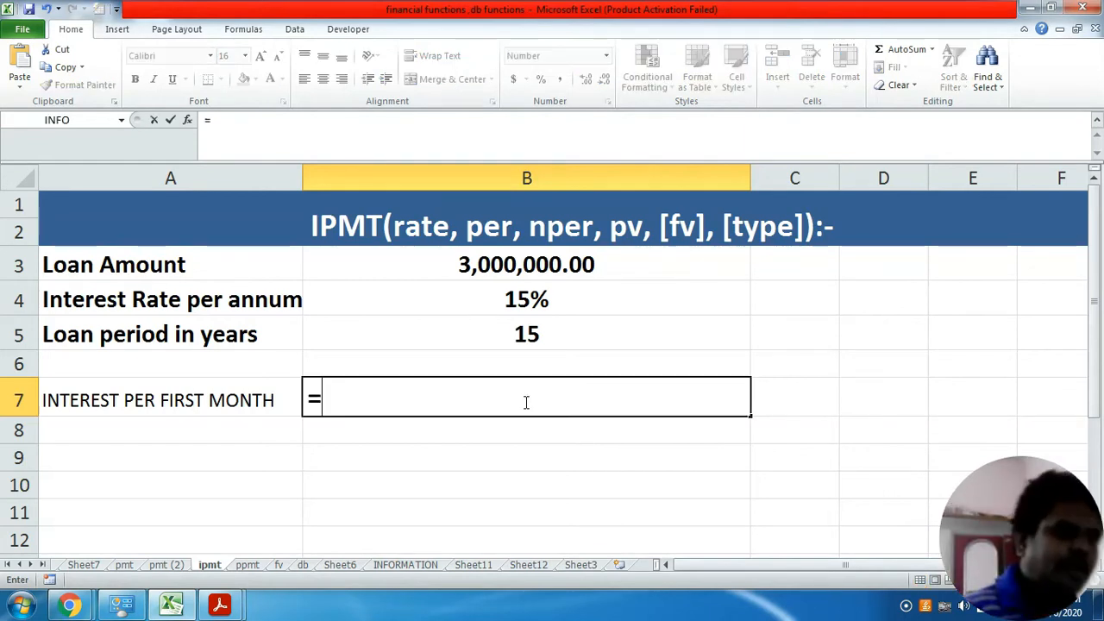
pyautogui.write('ipm')
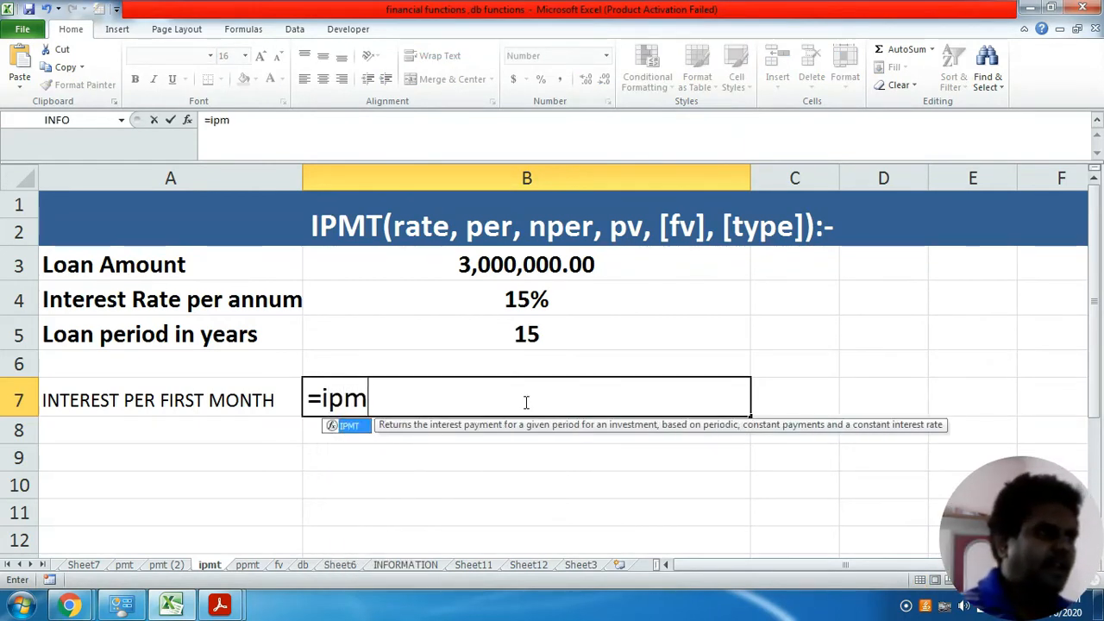
pyautogui.write('t(')
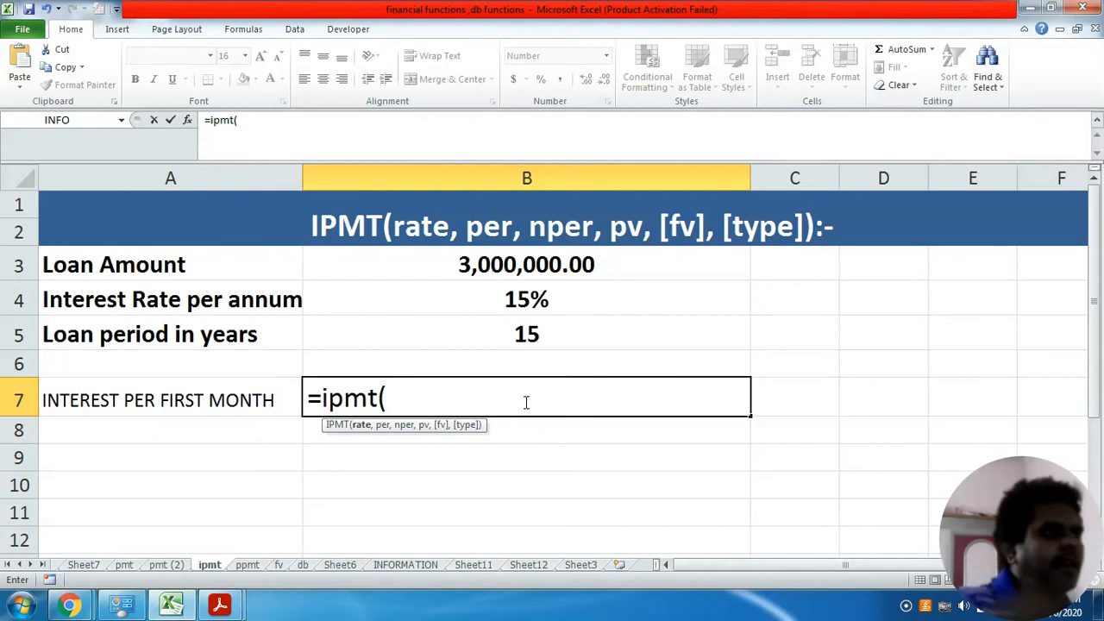
pyautogui.click(538, 300)
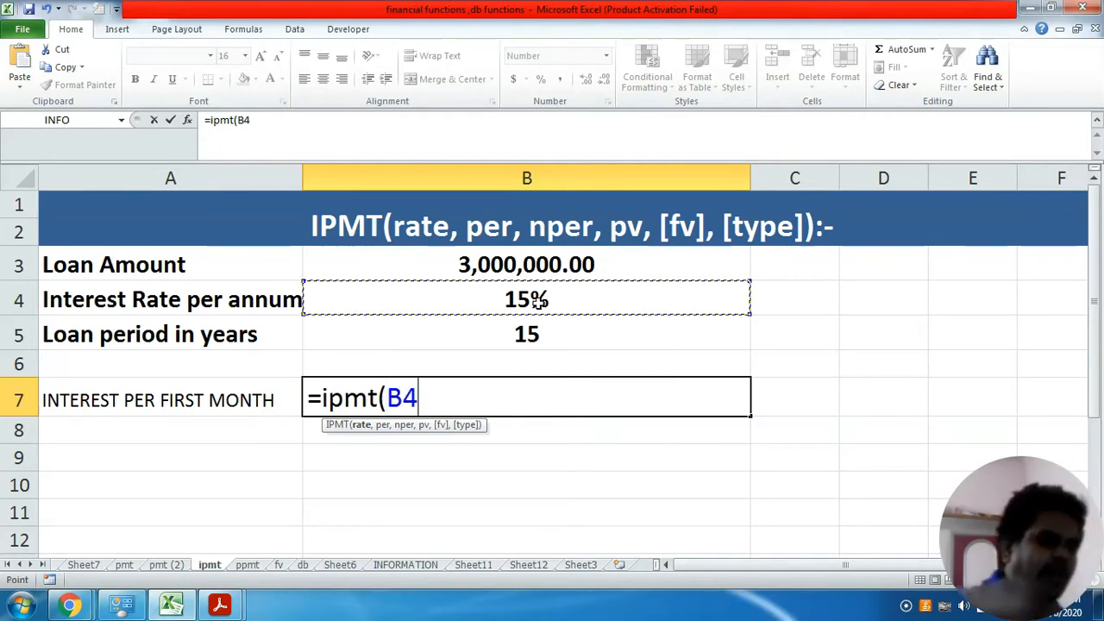
pyautogui.write('/12')
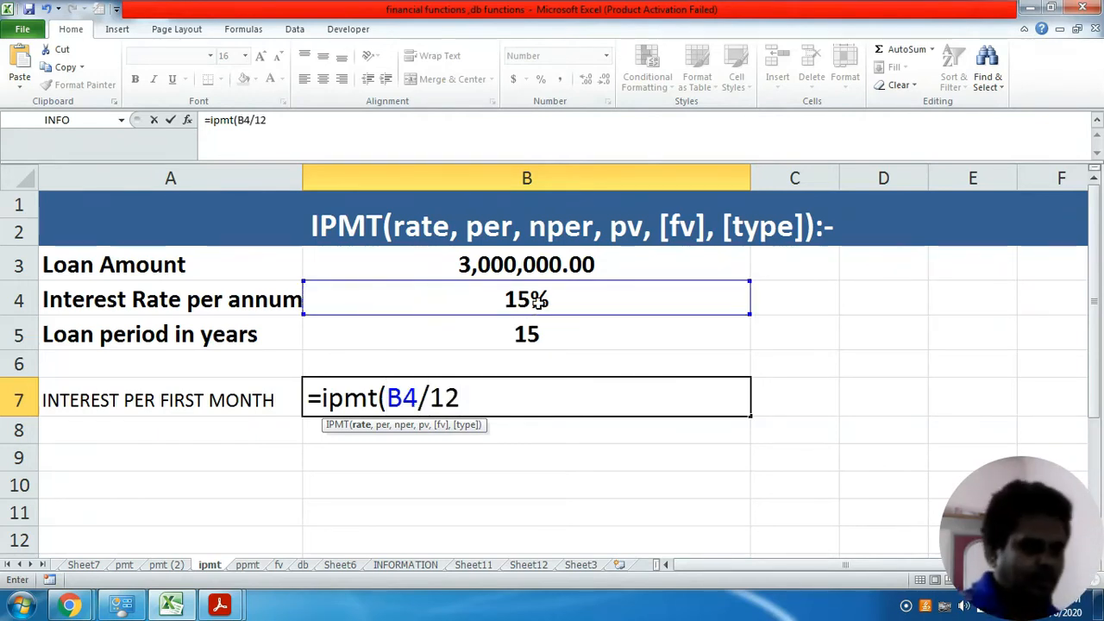
pyautogui.write(',')
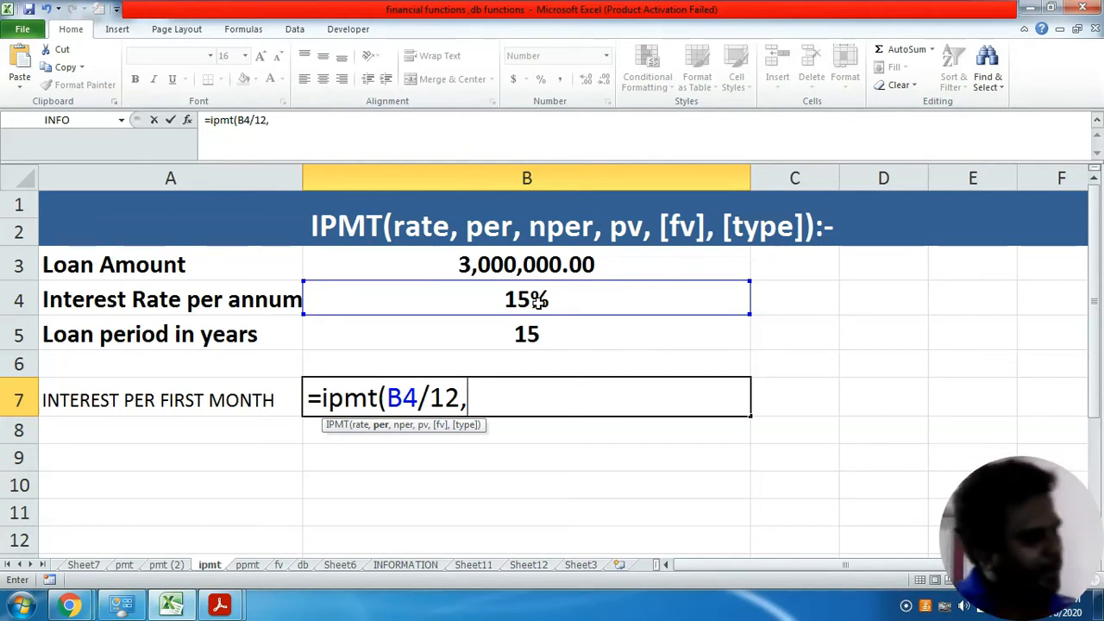
pyautogui.write('1,')
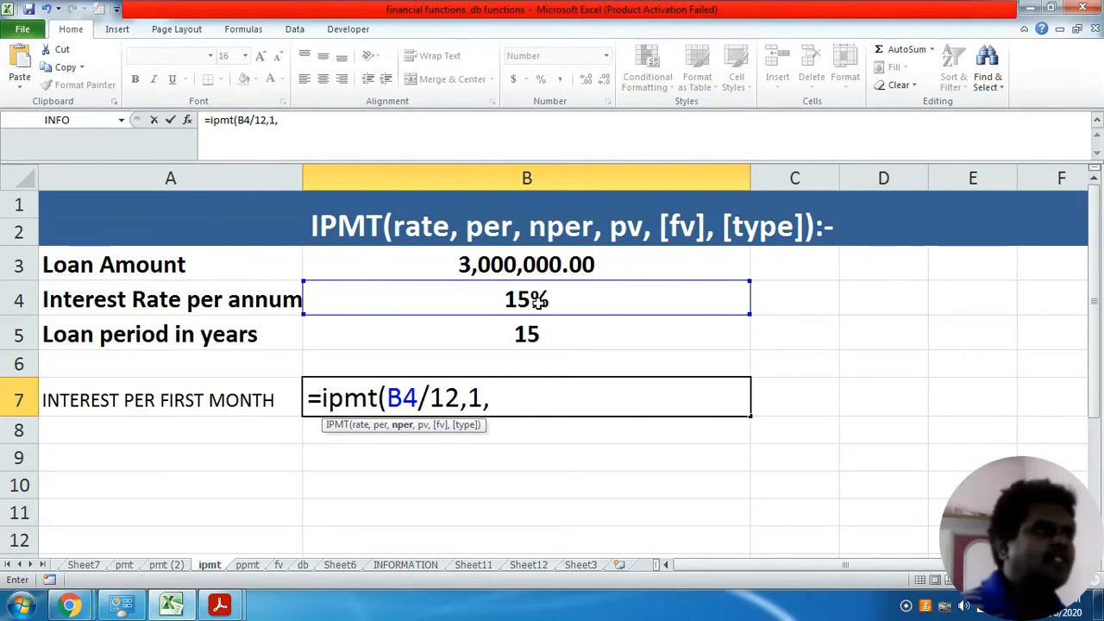
pyautogui.write('18')
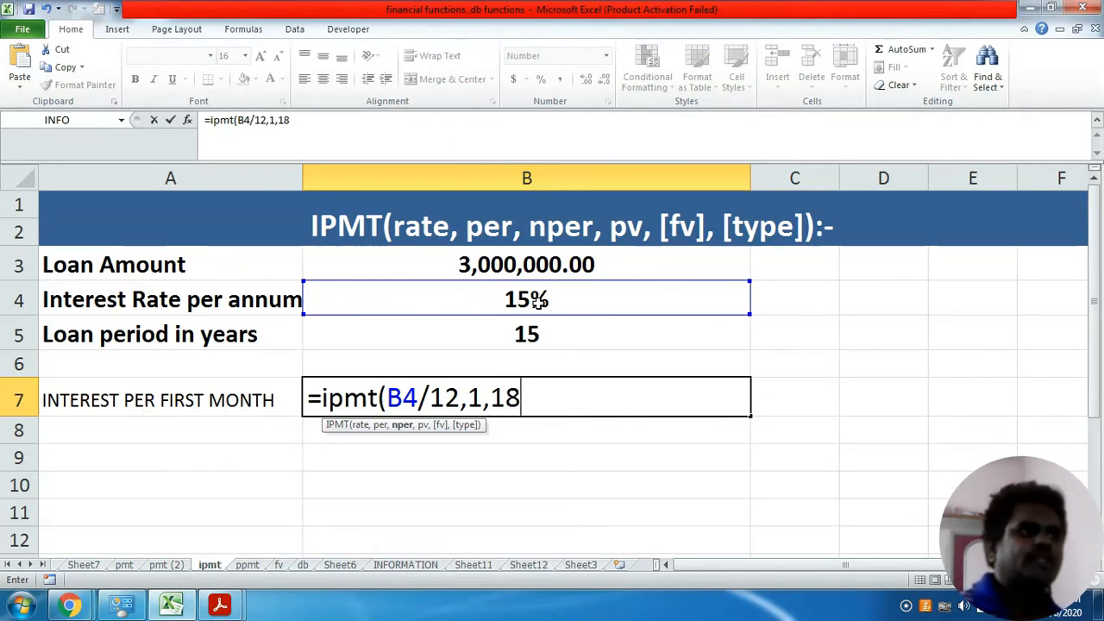
pyautogui.write('0')
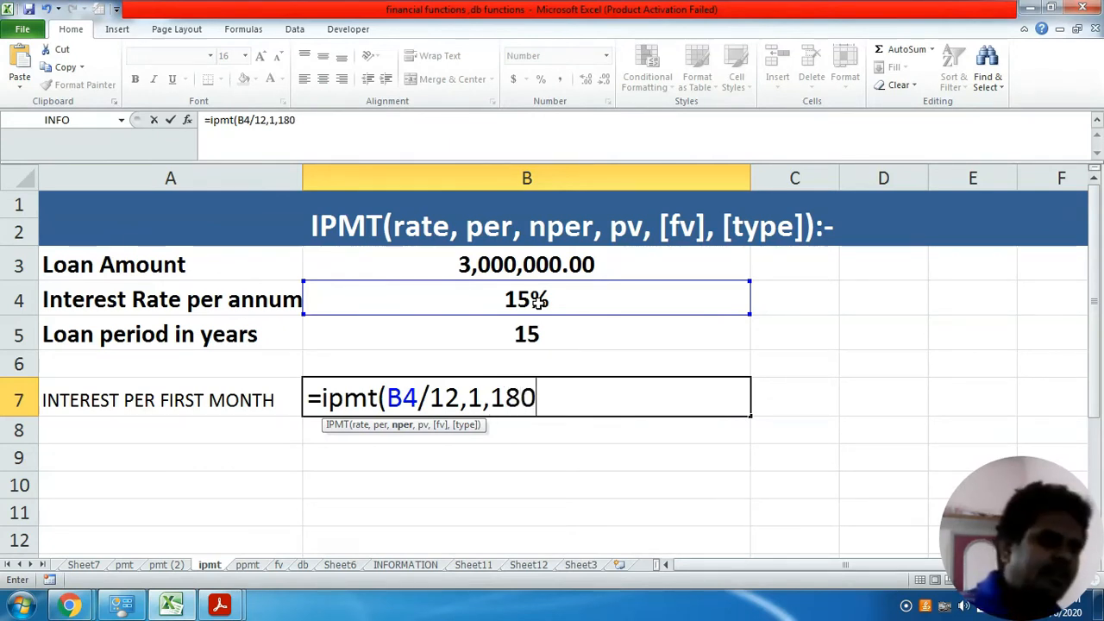
pyautogui.write(',')
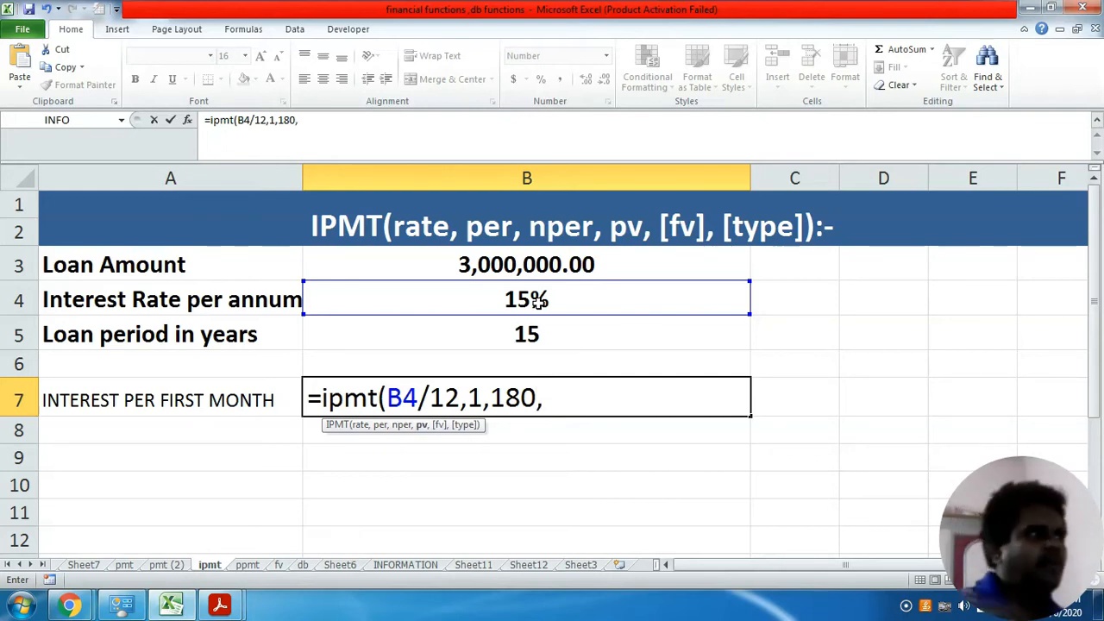
pyautogui.click(571, 266)
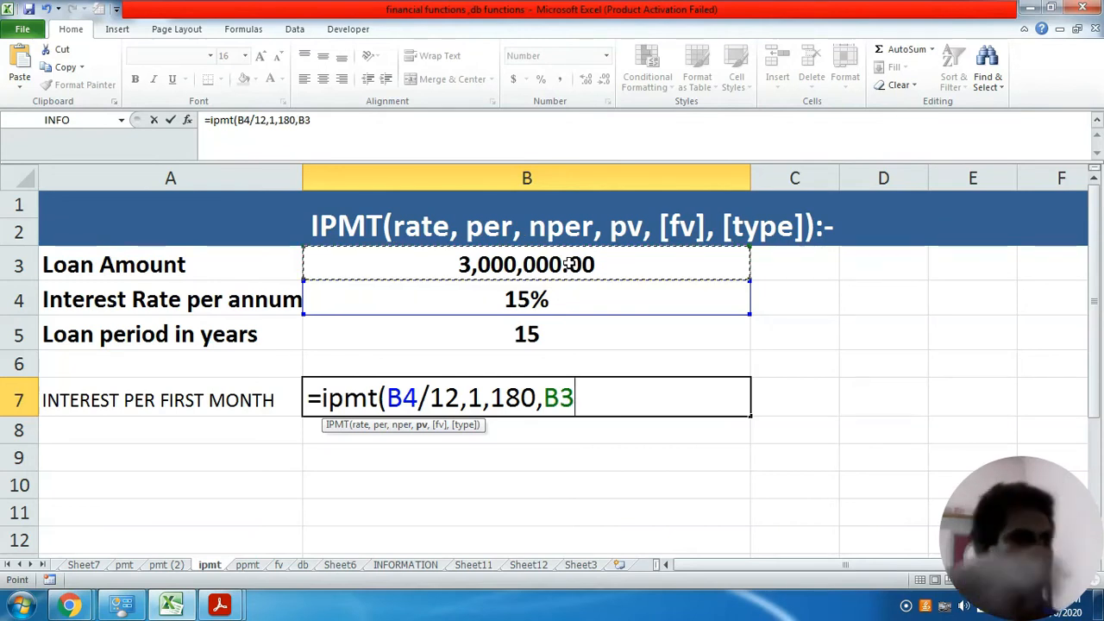
pyautogui.write(')')
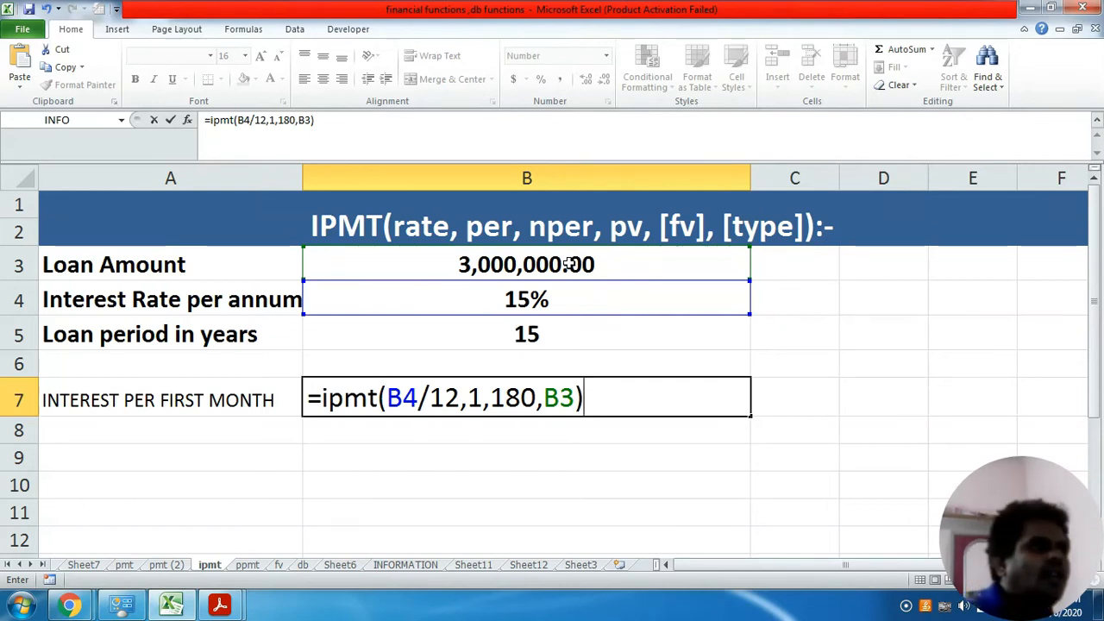
pyautogui.press('Return')
pyautogui.press('Up')
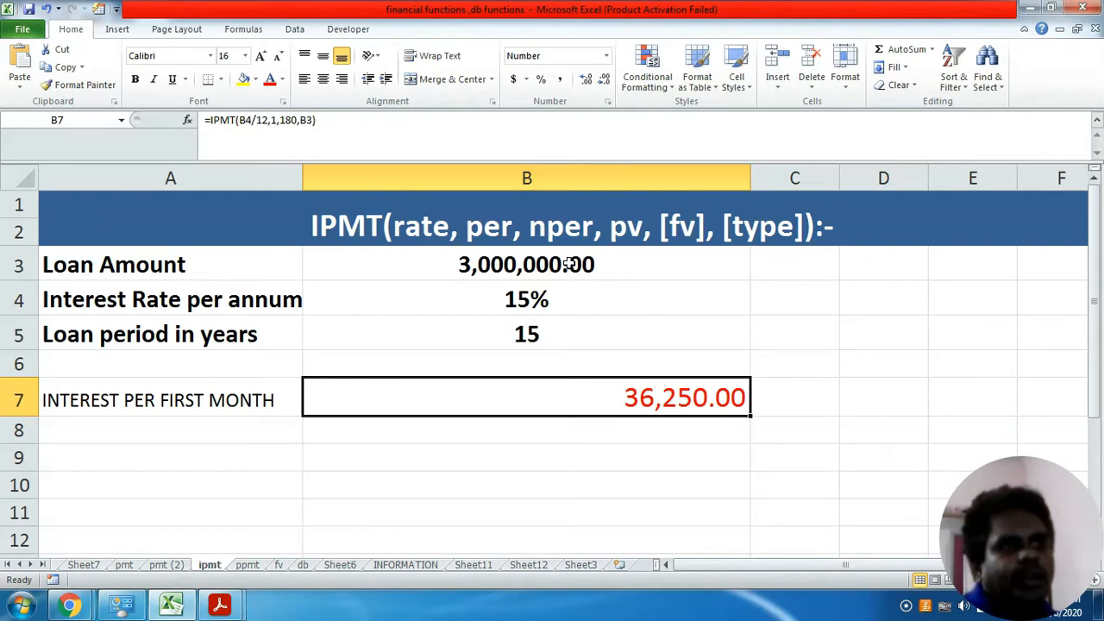
# - Compare the EMI on the pmt sheet with the first-month interest on the ipmt sheet
pyautogui.click(124, 566)
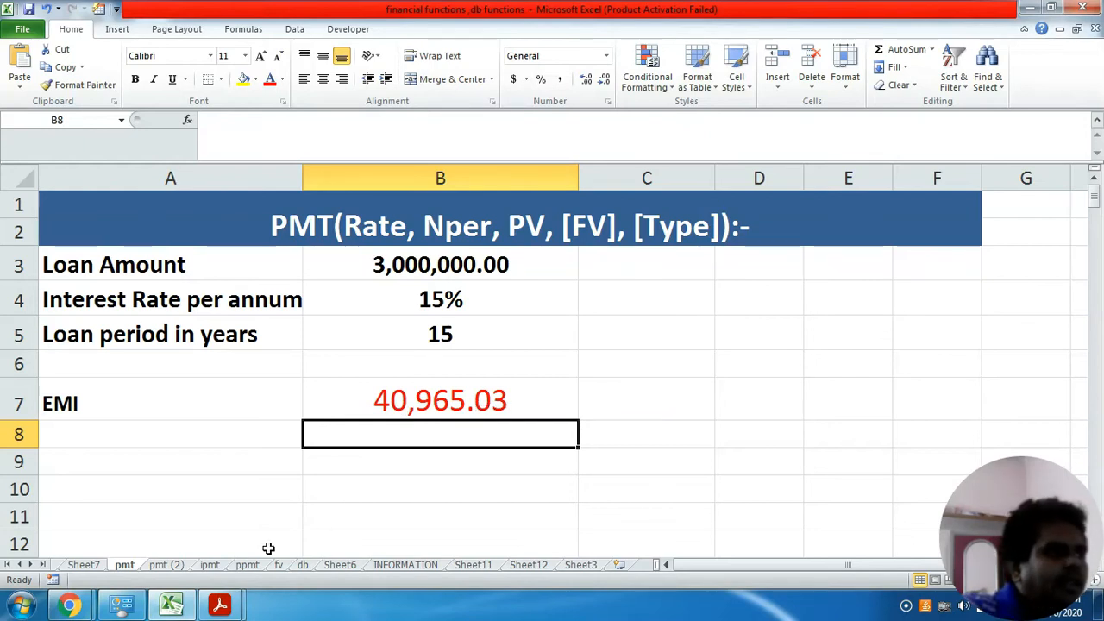
pyautogui.click(210, 568)
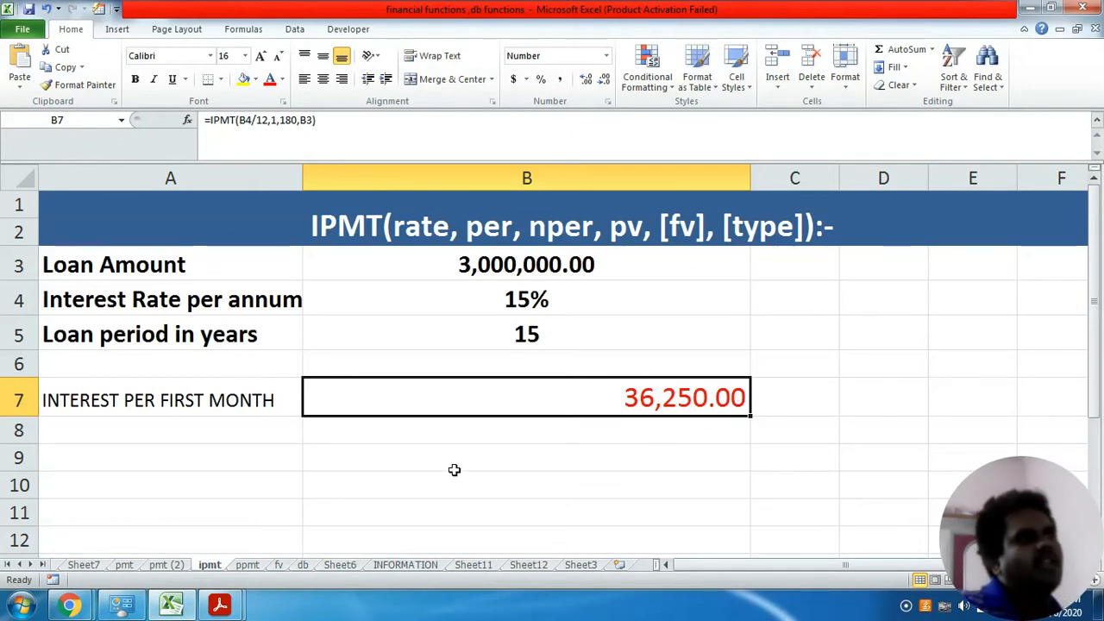
# - Enter the label "inTEREST PER second MONTH" in cell A8, below the first-month interest label
pyautogui.click(63, 427)
pyautogui.write('inTEREST PER FIRST MONTH')
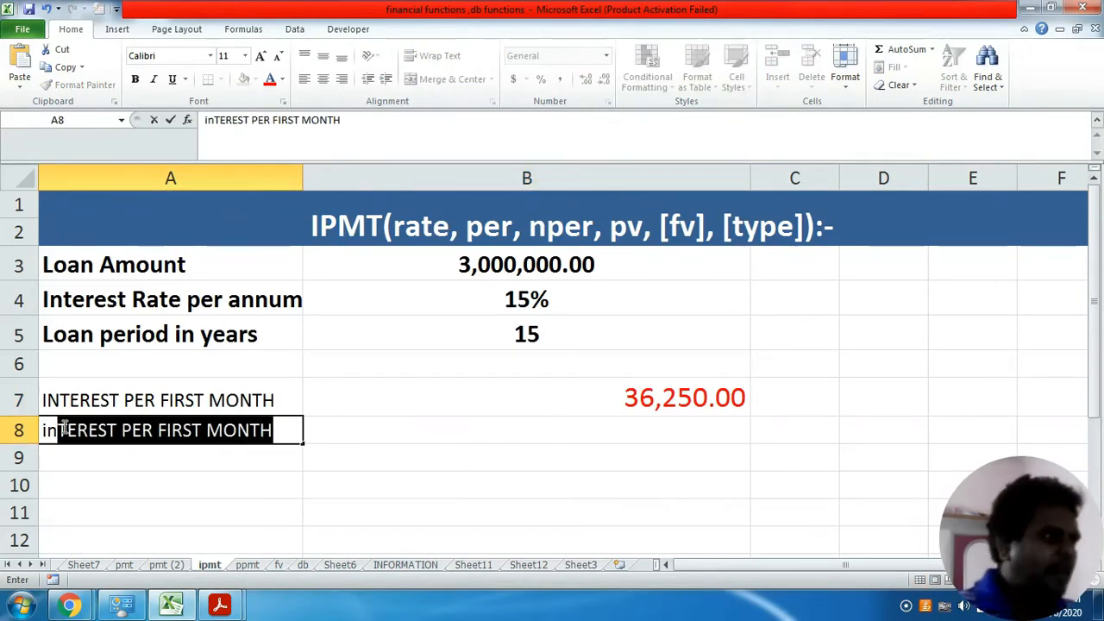
pyautogui.click(186, 439)
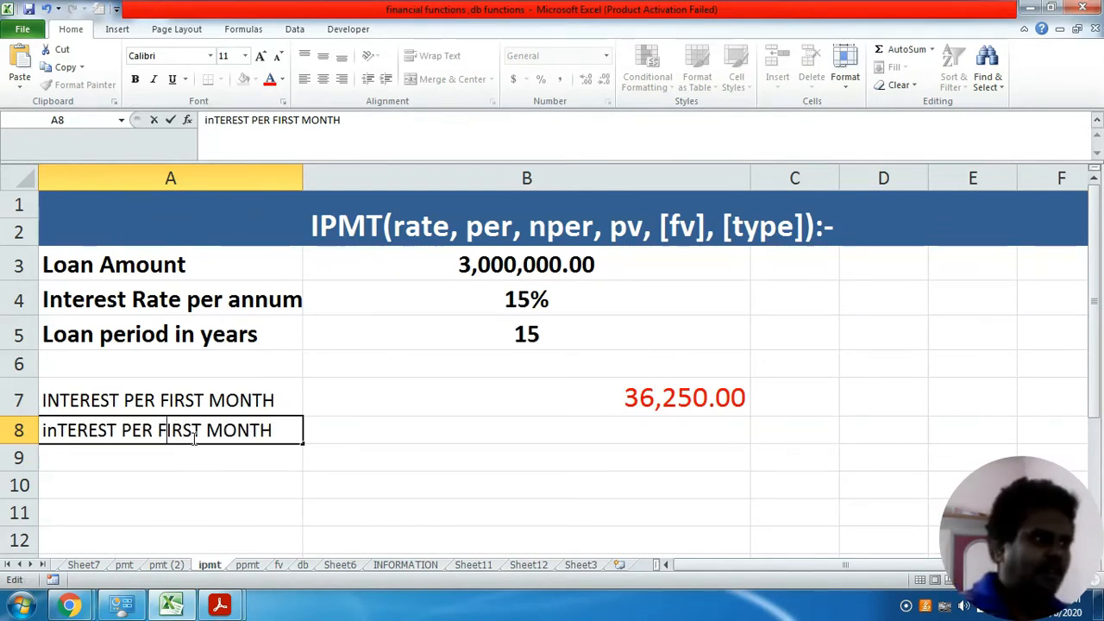
pyautogui.press('Delete')
pyautogui.press('Delete')
pyautogui.press('Delete')
pyautogui.press('Delete')
pyautogui.press('Delete')
pyautogui.write('second')
pyautogui.press('Return')
pyautogui.click(191, 438)
# - Enter the second-month interest formula =ipmt(B4/12,2.180,B3) in cell B8
pyautogui.press('Up')
pyautogui.press('Right')
pyautogui.press('Down')
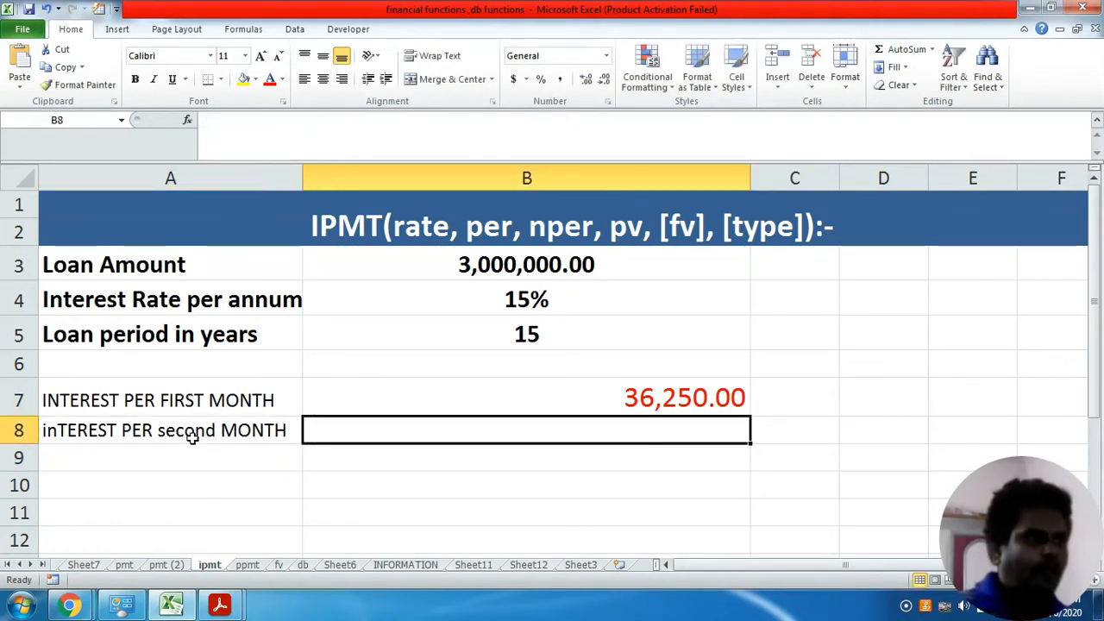
pyautogui.write('=ipmt(')
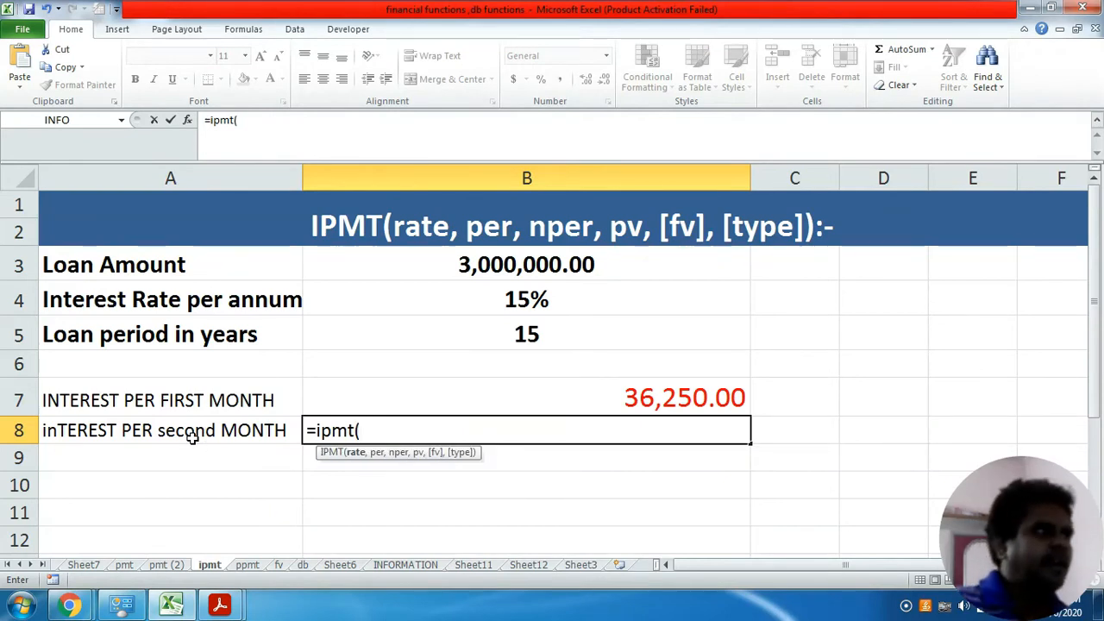
pyautogui.click(480, 301)
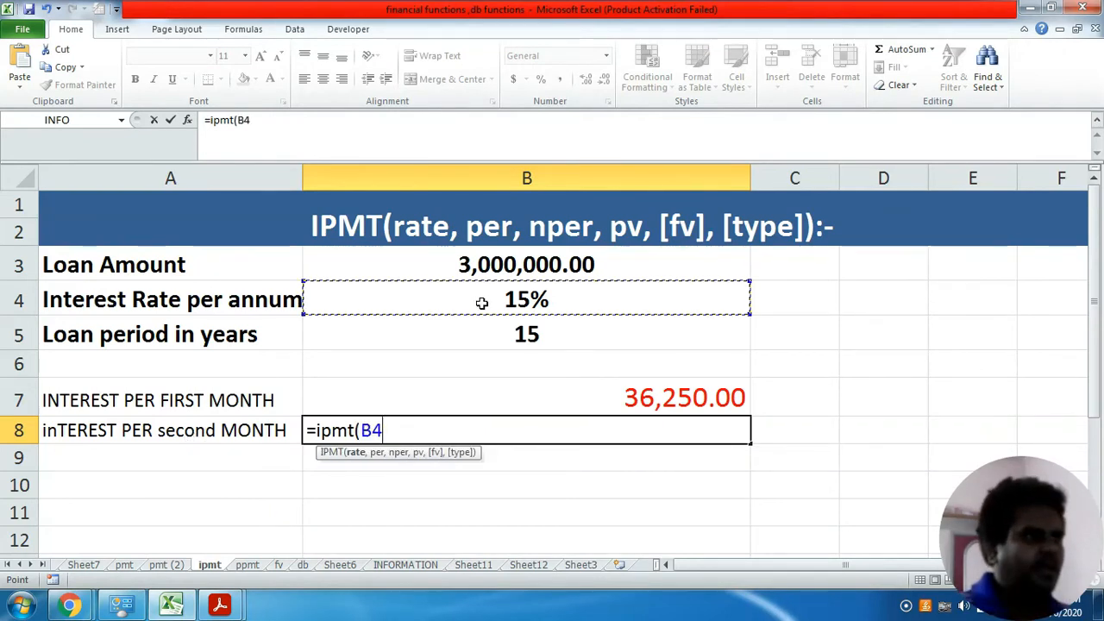
pyautogui.write('/12,')
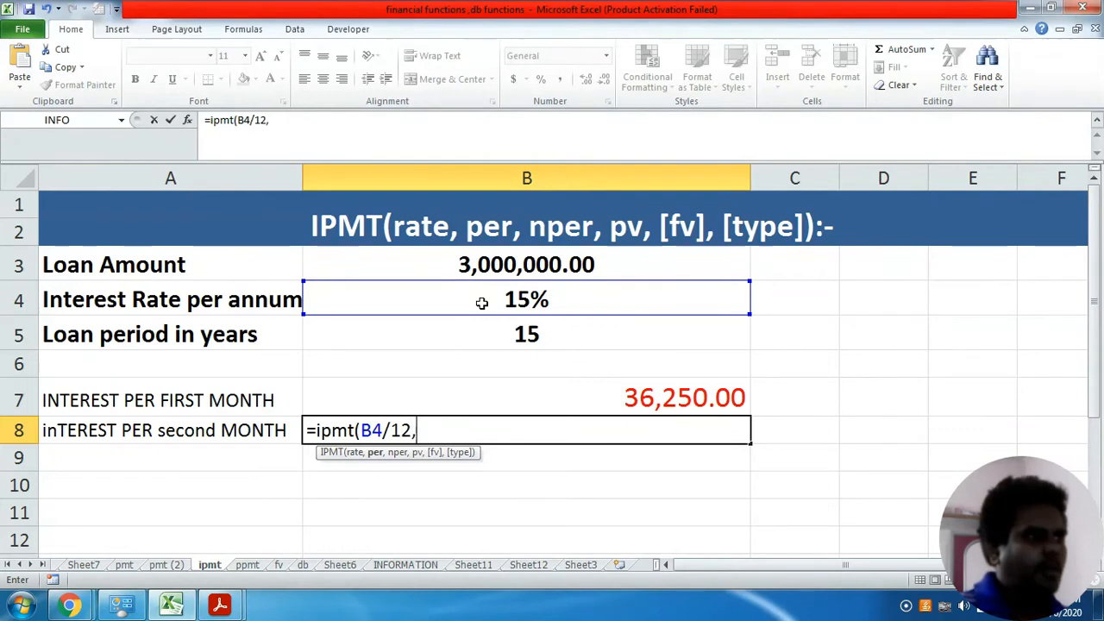
pyautogui.write('2.')
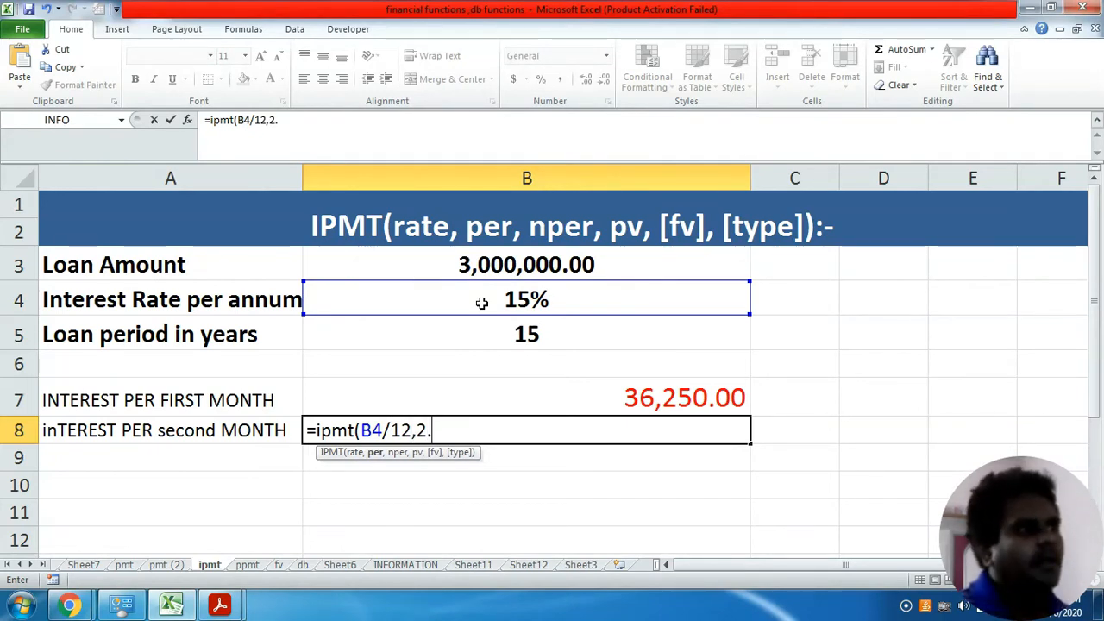
pyautogui.write('189')
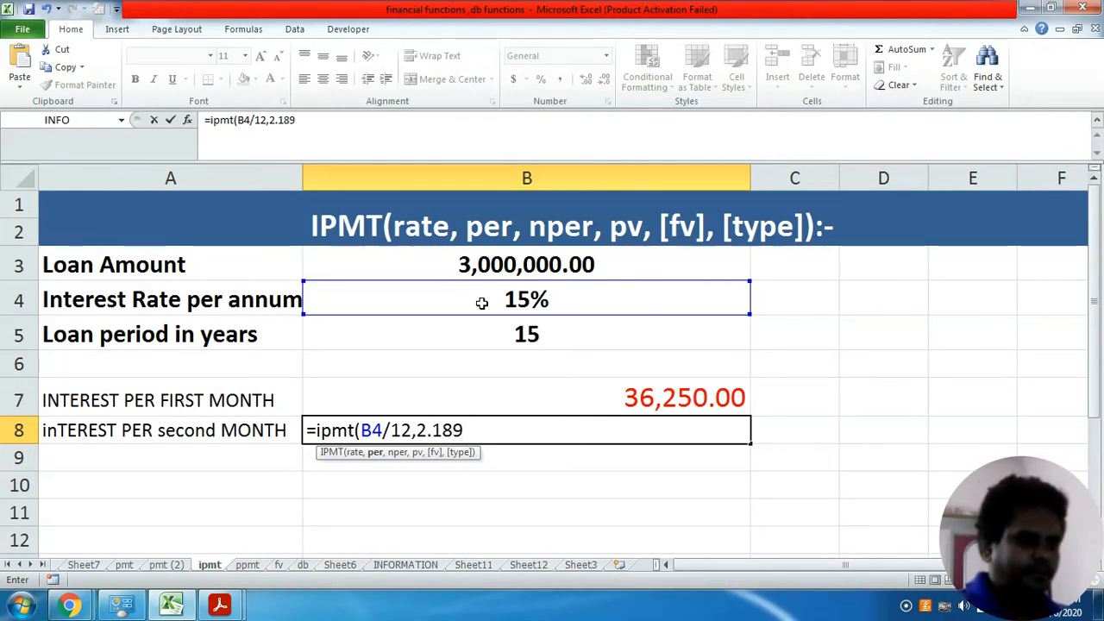
pyautogui.press('BackSpace')
pyautogui.write('0')
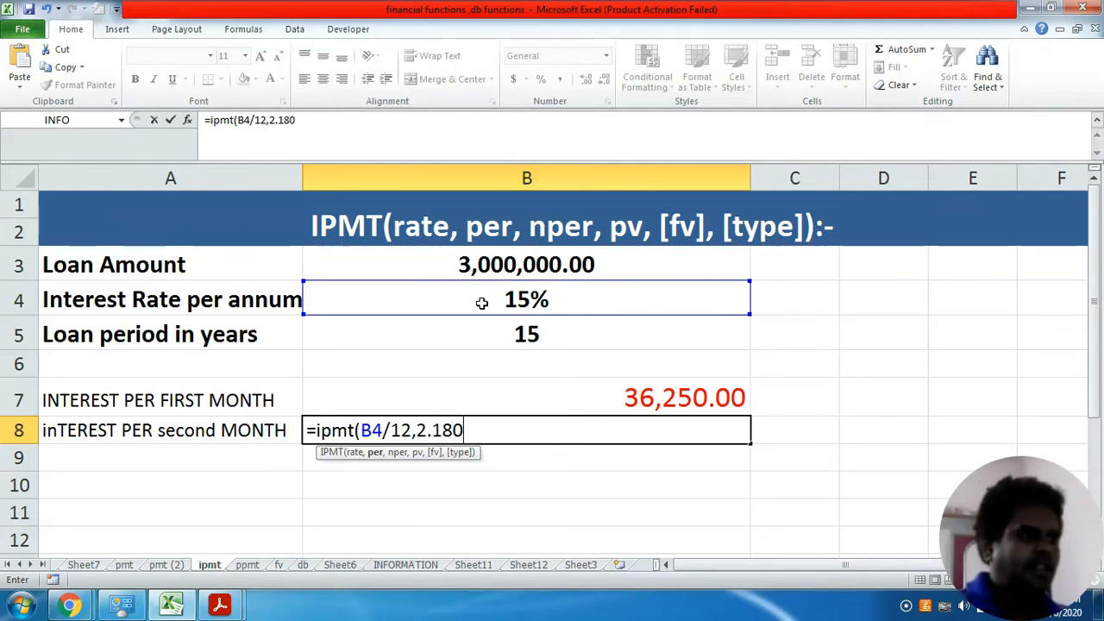
pyautogui.write(',')
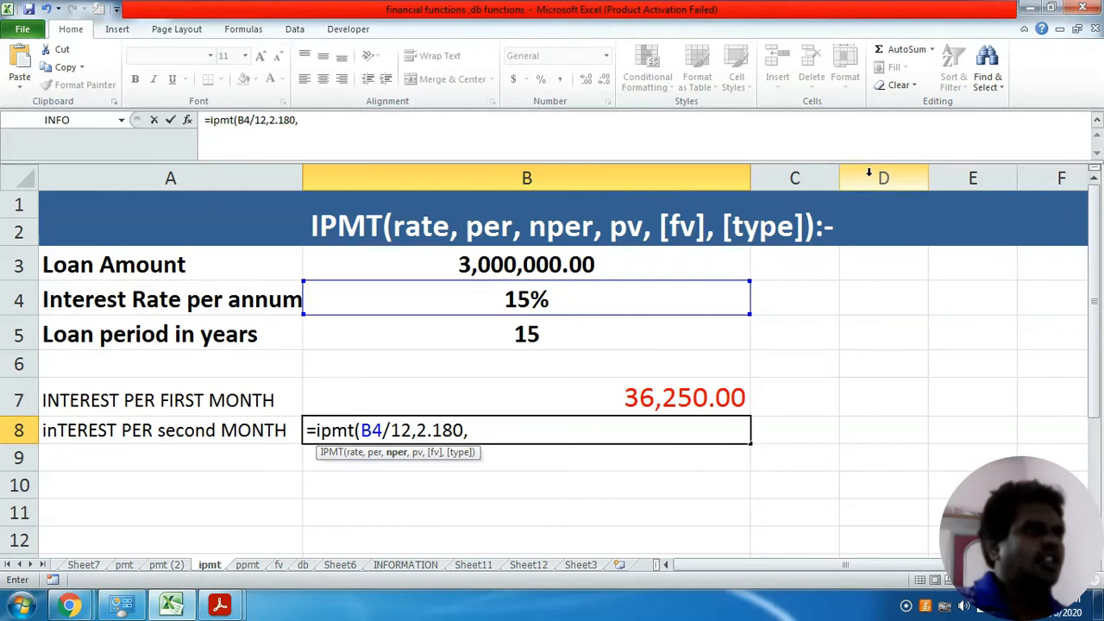
pyautogui.click(562, 266)
pyautogui.write(')')
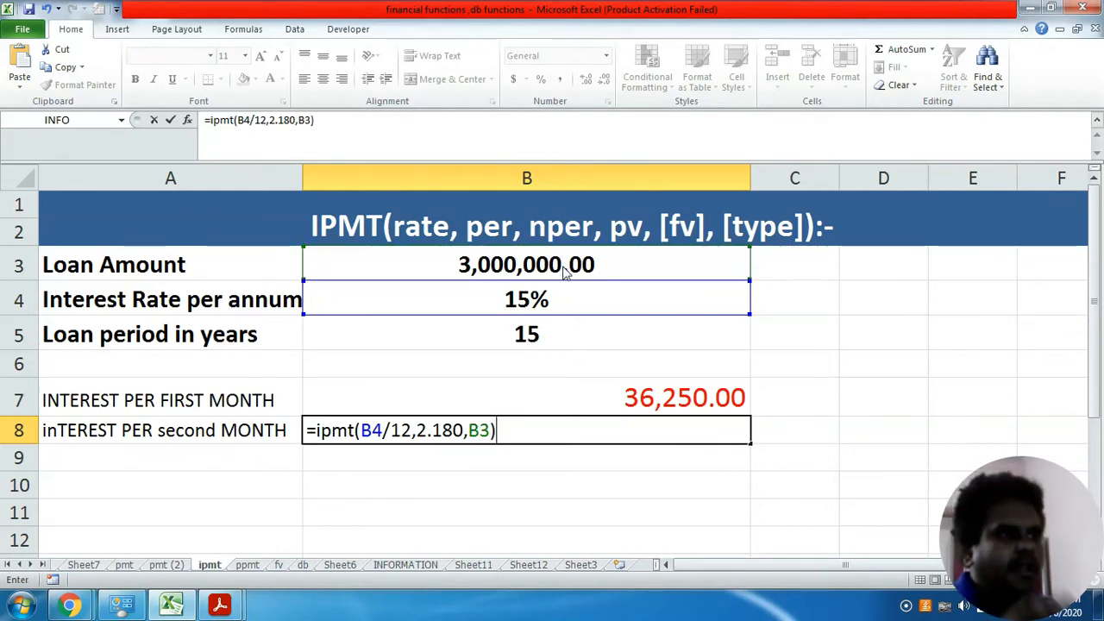
pyautogui.press('Return')
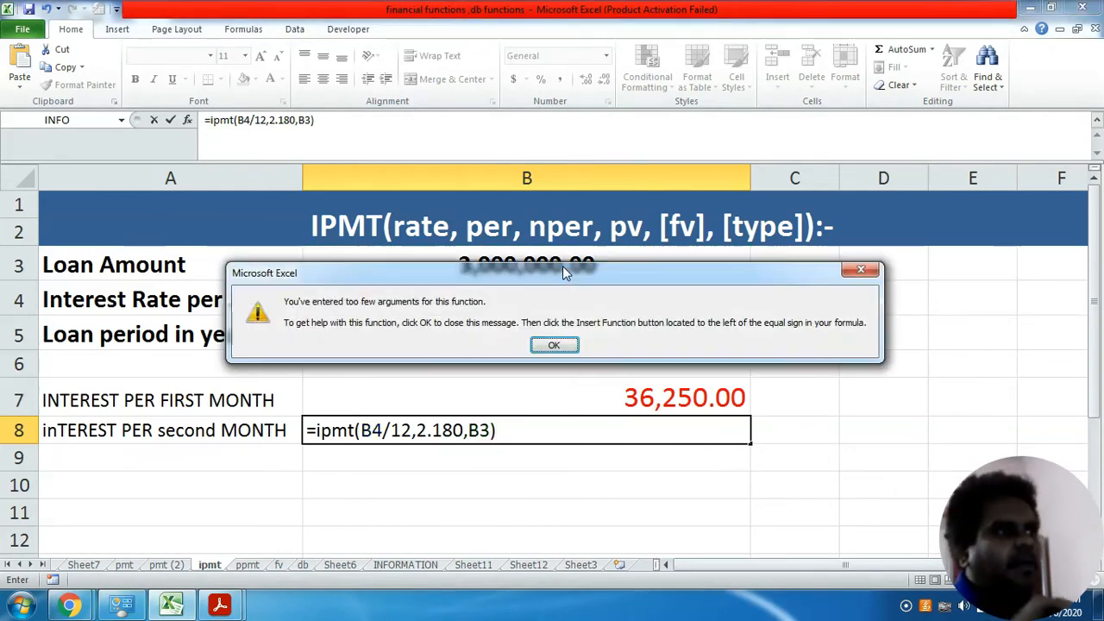
# - Replace the period after the 2 with a comma so B8's formula reads =ipmt(B4/12,2,180,B3)
pyautogui.click(545, 347)
pyautogui.click(434, 431)
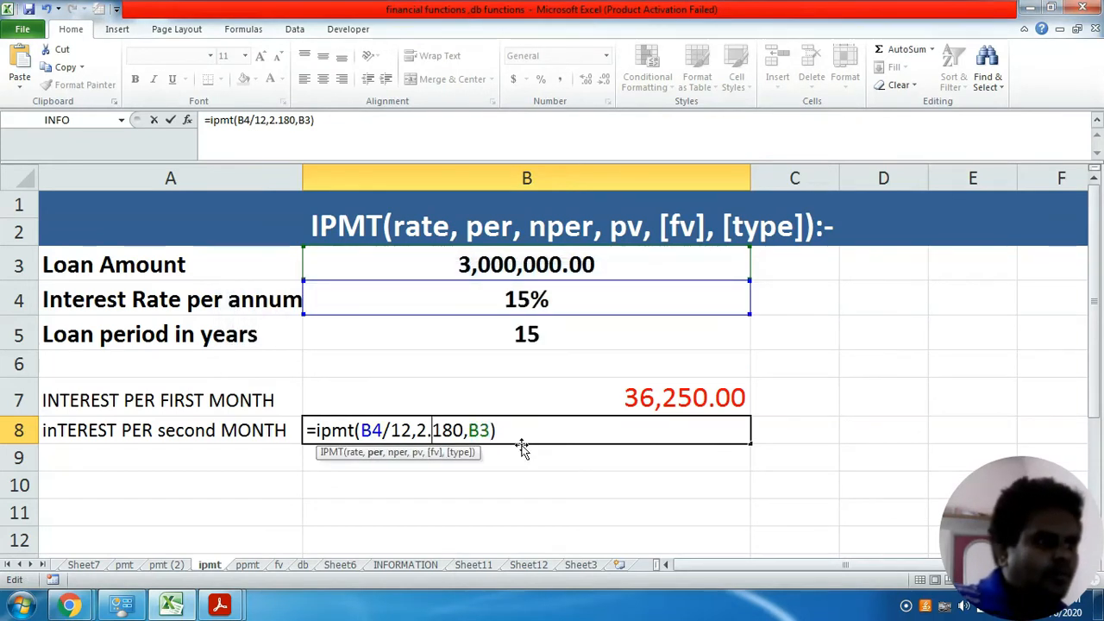
pyautogui.press('BackSpace')
pyautogui.write(',')
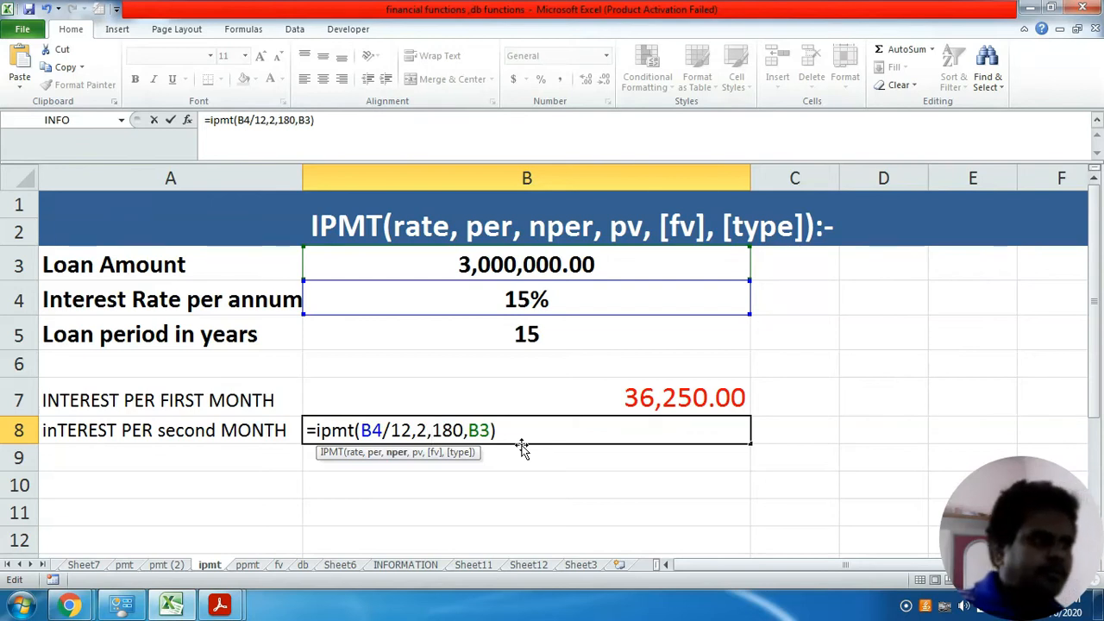
pyautogui.press('Return')
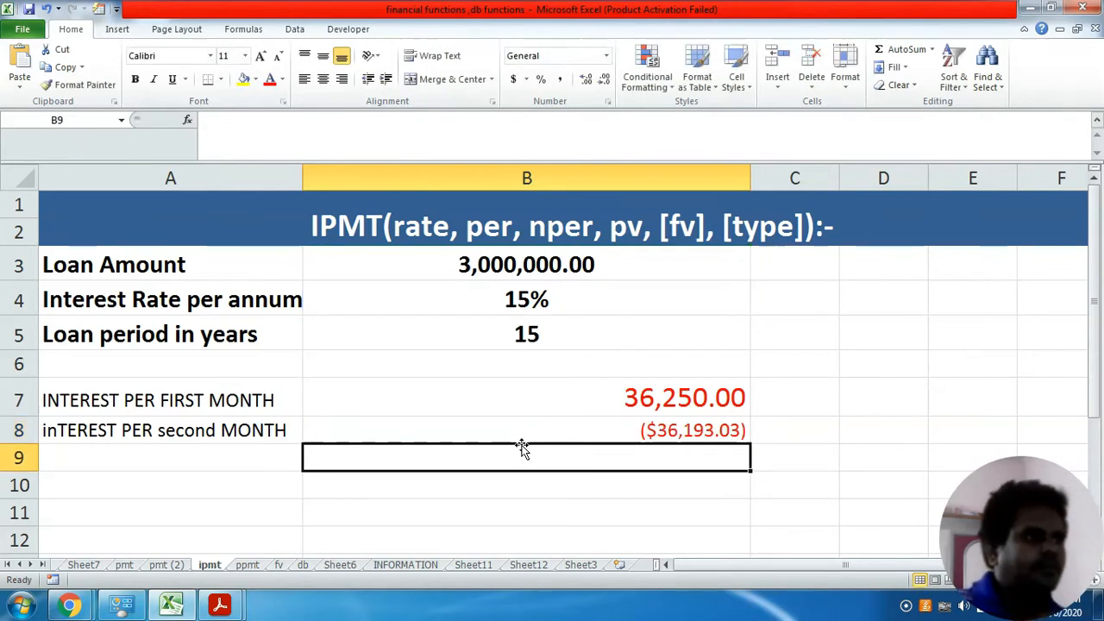
# - Format cell B8 as Number with two decimals, a thousands separator, and negatives in red without parentheses or minus sign
pyautogui.click(692, 432)
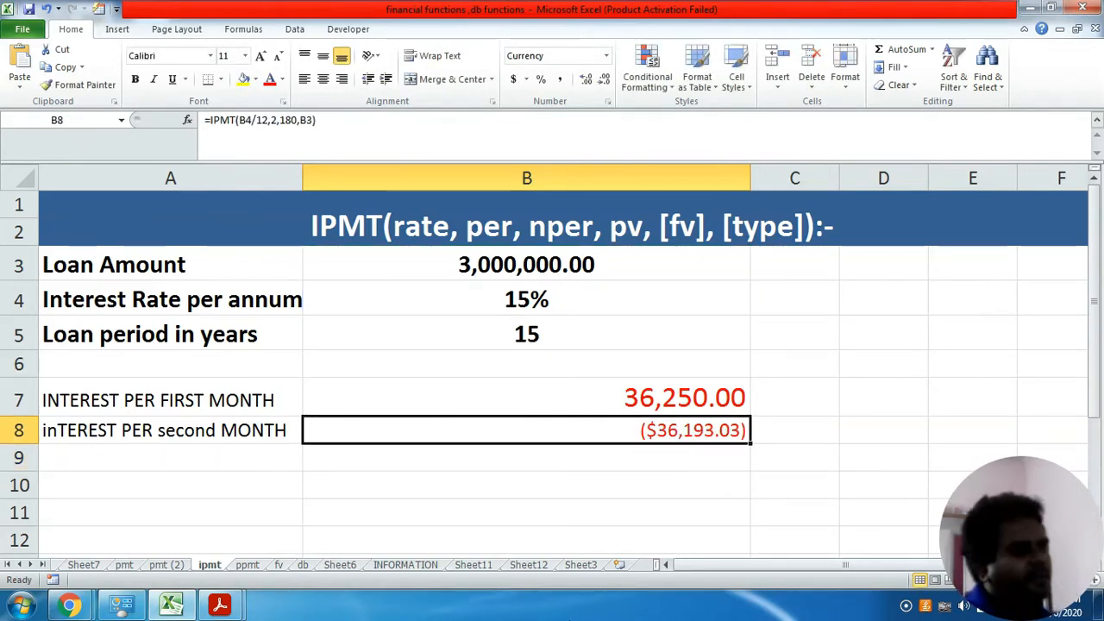
pyautogui.hotkey('ctrl', '1')
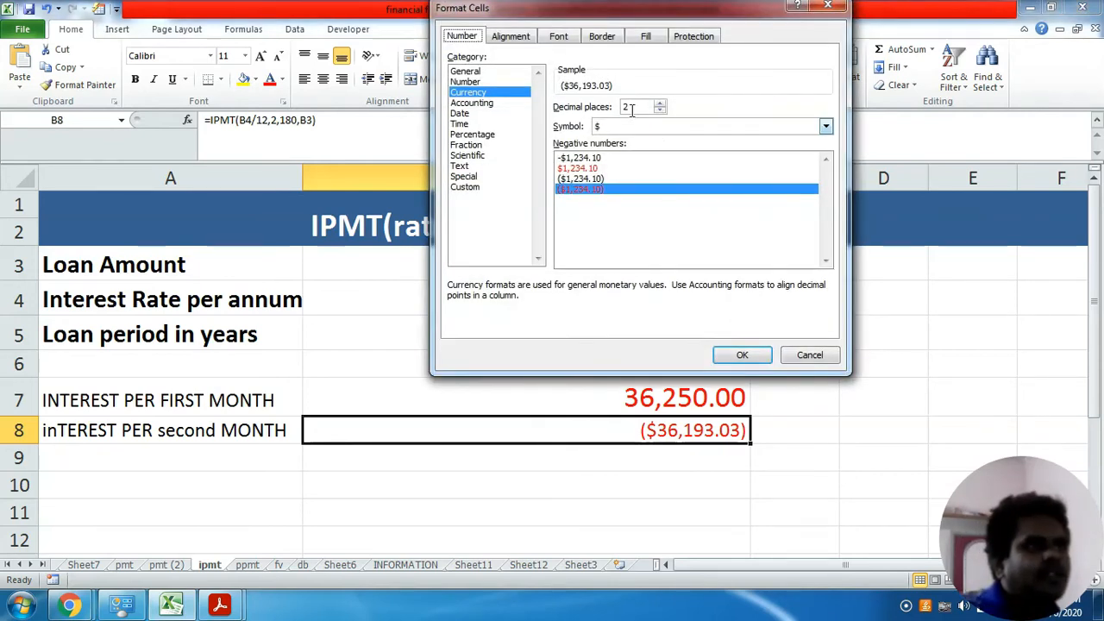
pyautogui.click(474, 83)
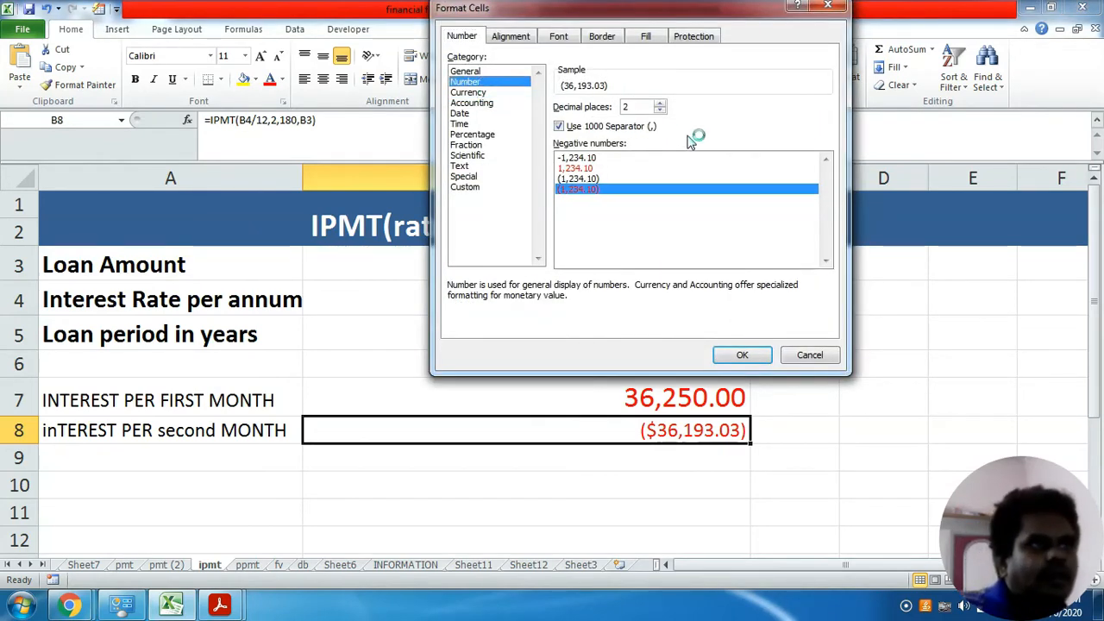
pyautogui.click(738, 356)
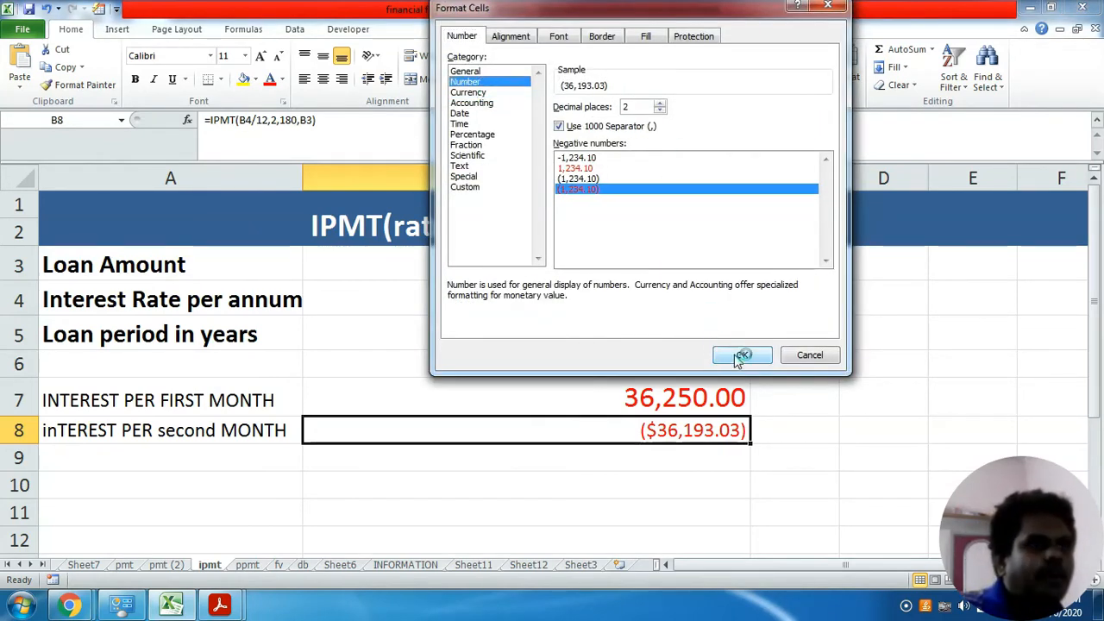
pyautogui.click(585, 178)
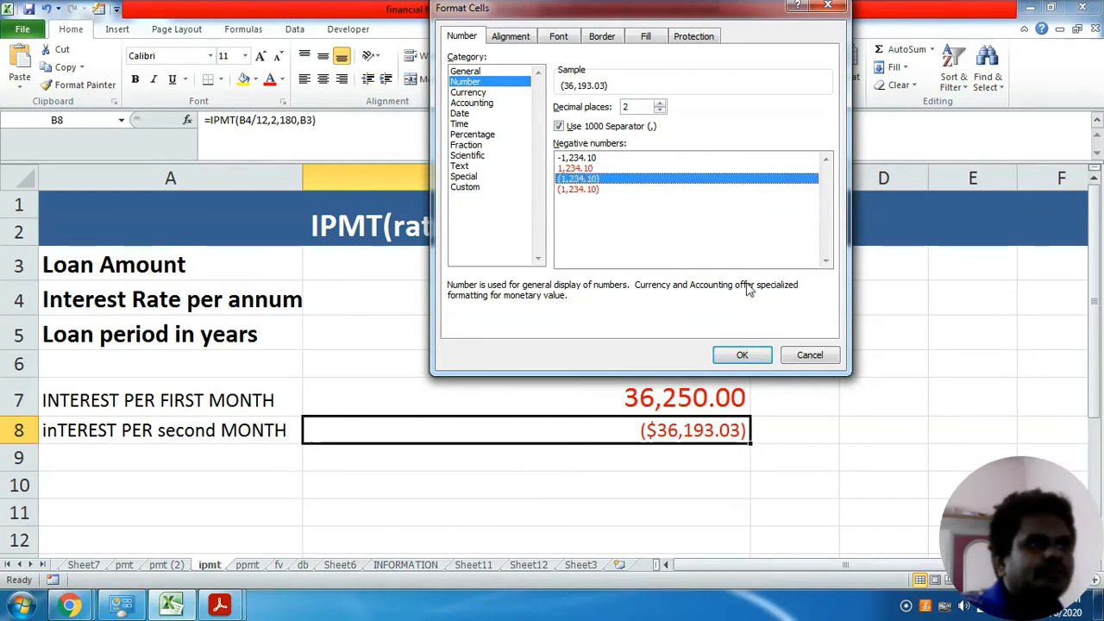
pyautogui.press('Up')
pyautogui.click(748, 355)
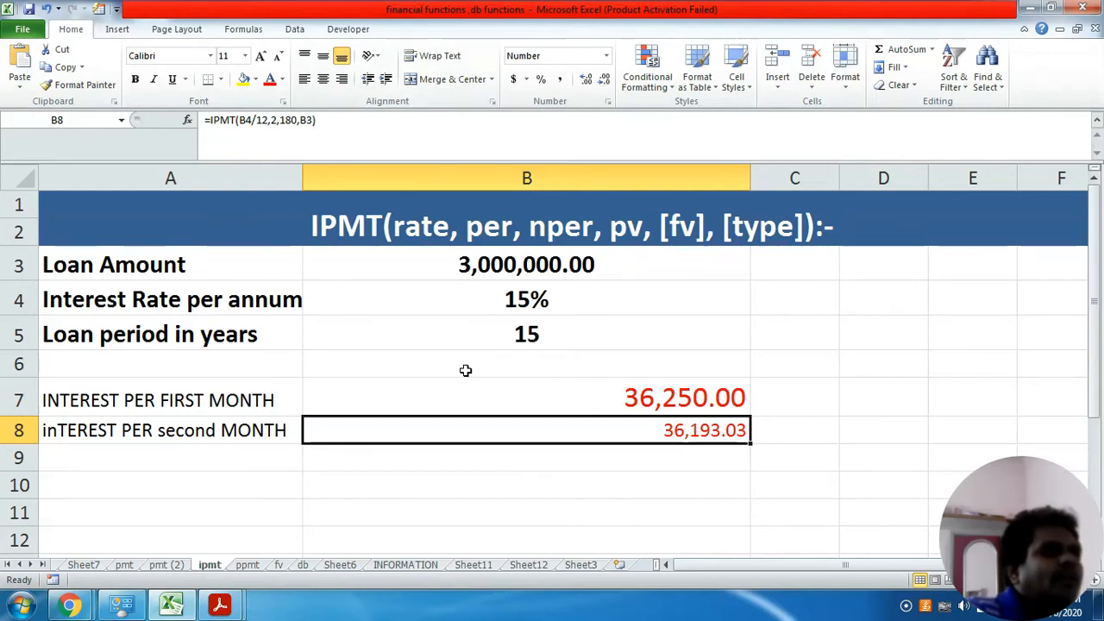
pyautogui.click(274, 120)
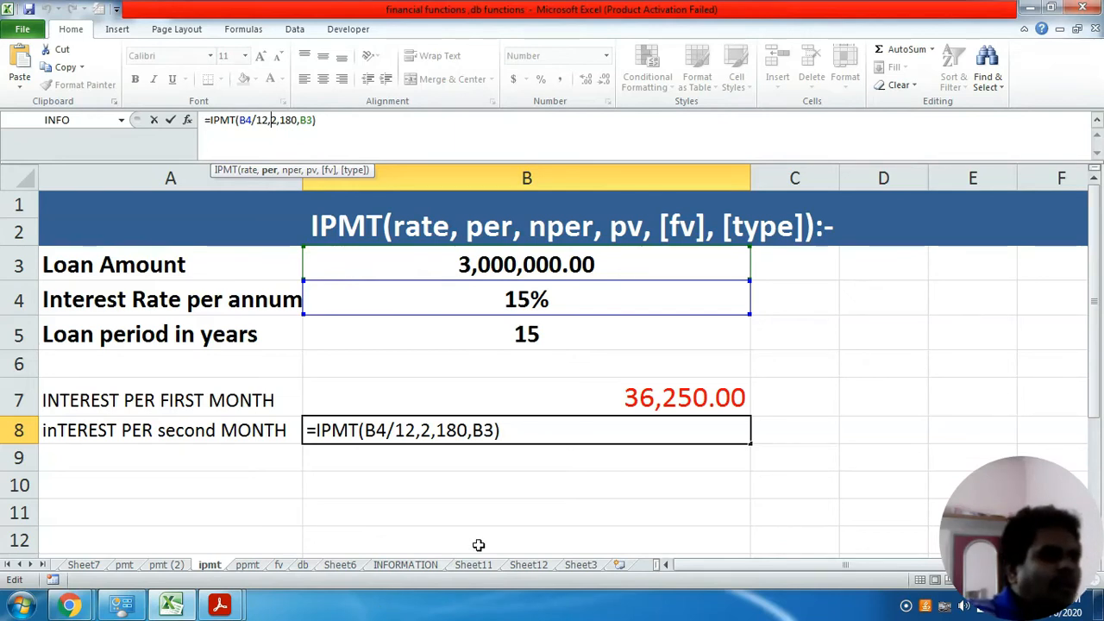
pyautogui.click(535, 504)
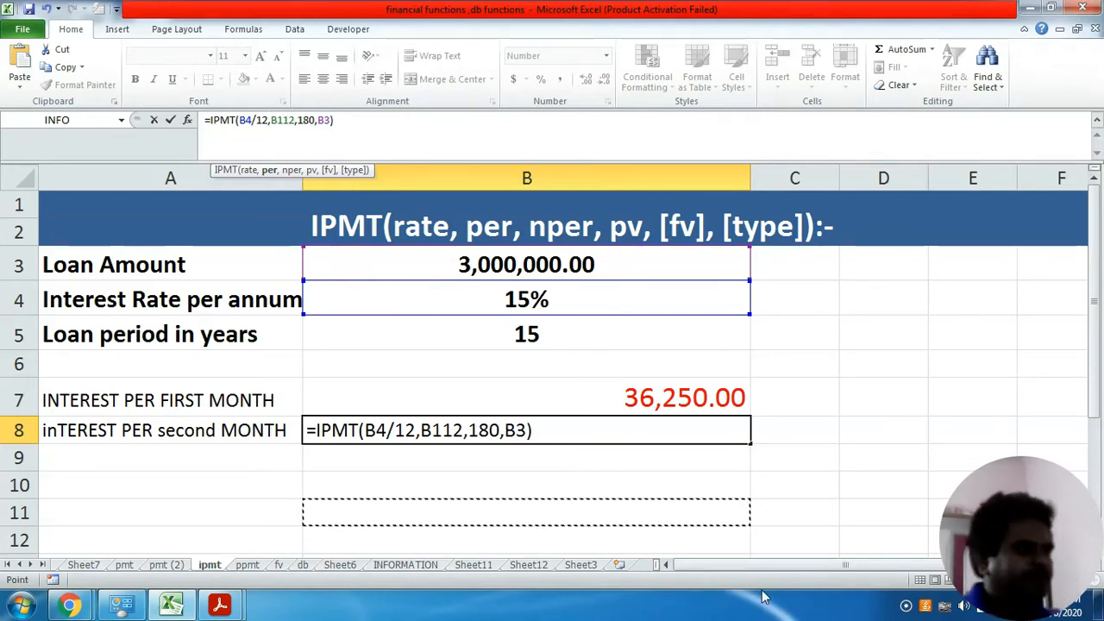
pyautogui.press('Escape')
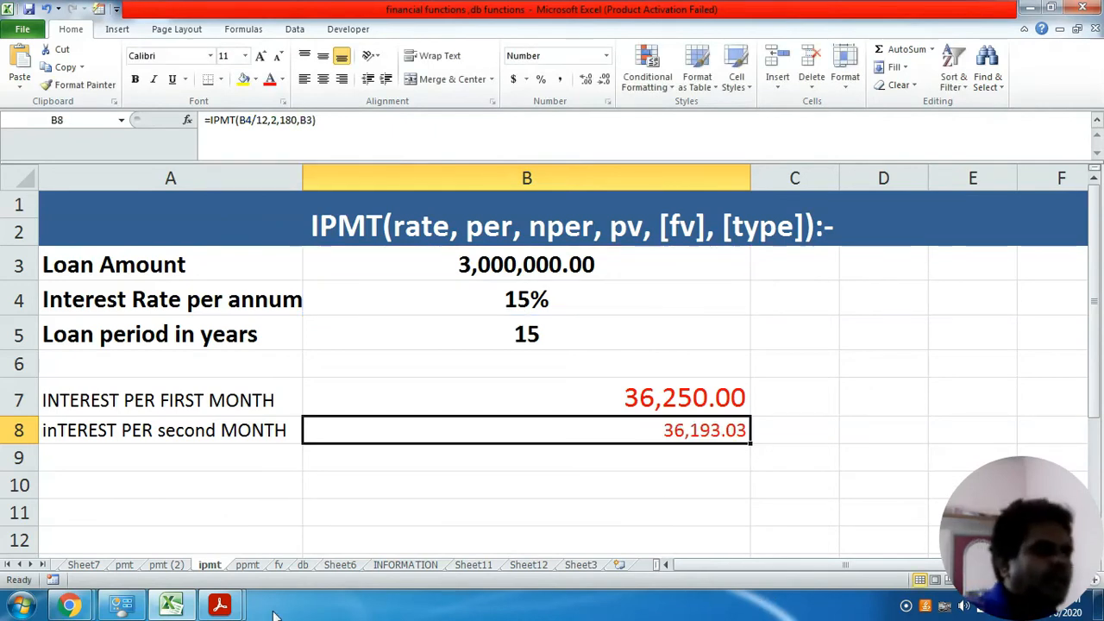
# - Switch to FV.pdf in Adobe Acrobat Reader and read the PPMT function's description and example table below the IPMT section
pyautogui.click(219, 605)
pyautogui.click(142, 553)
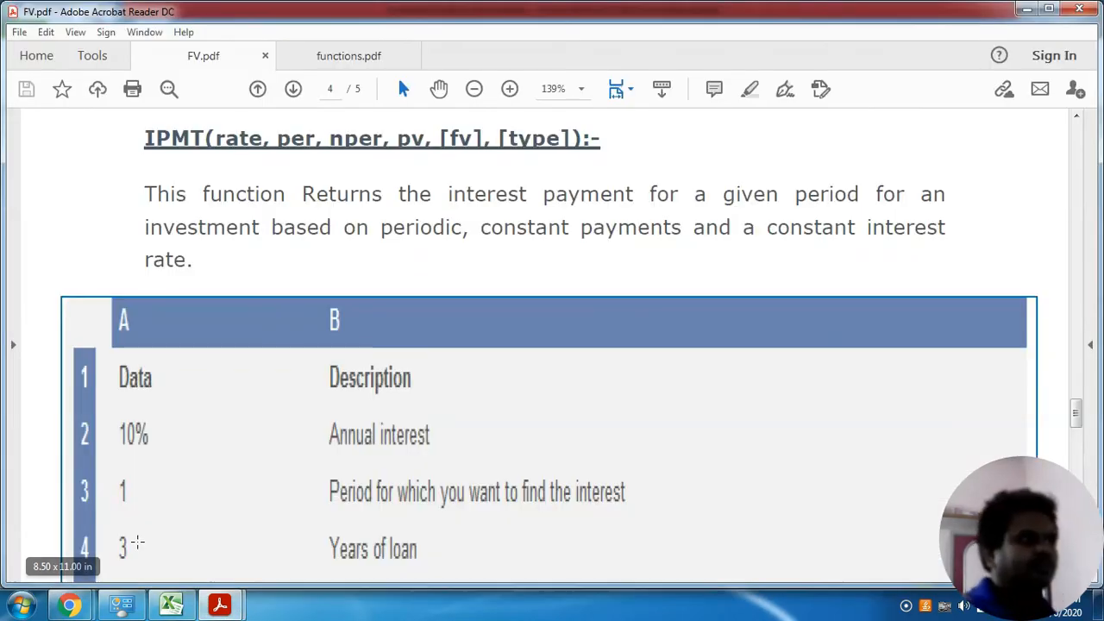
pyautogui.hotkey('ctrl', 'l')
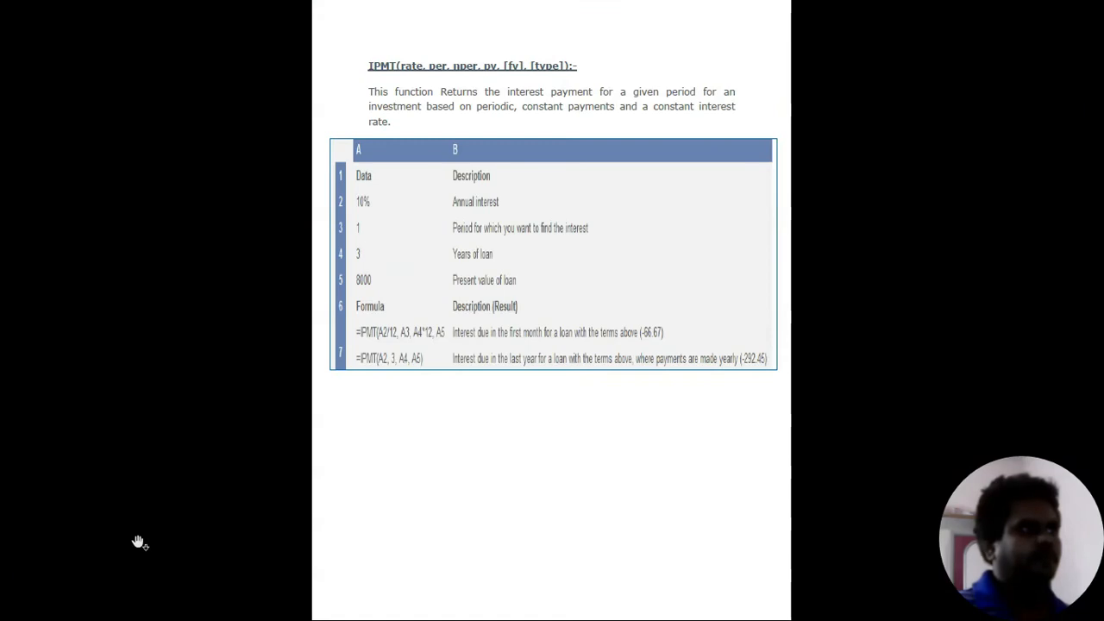
pyautogui.scroll(-1, 139, 542)
pyautogui.press('Escape')
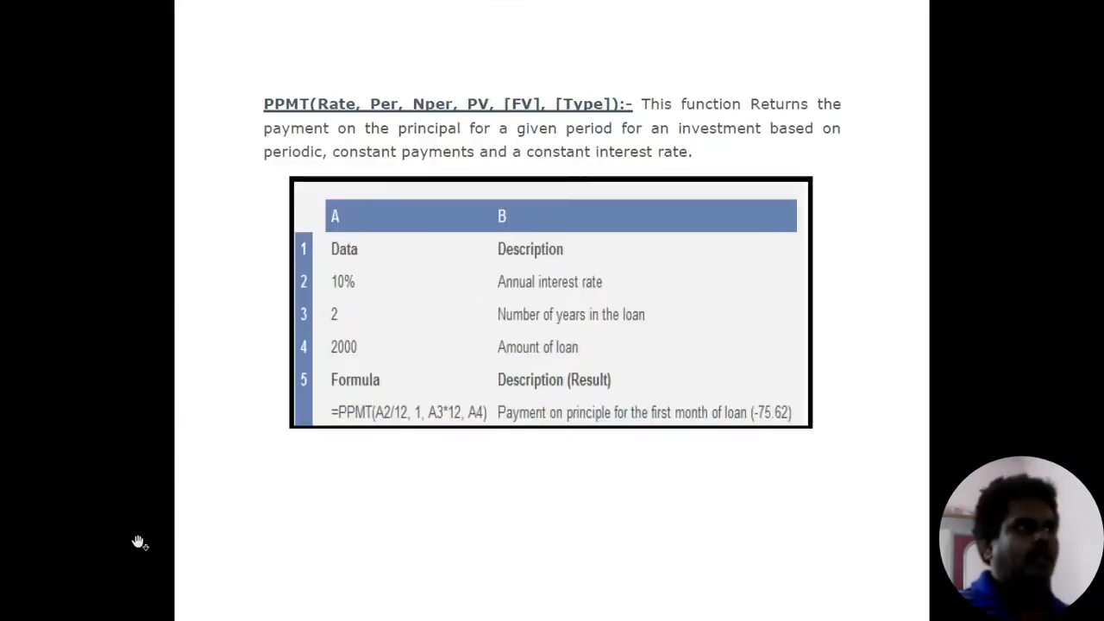
pyautogui.hotkey('ctrl', '-')
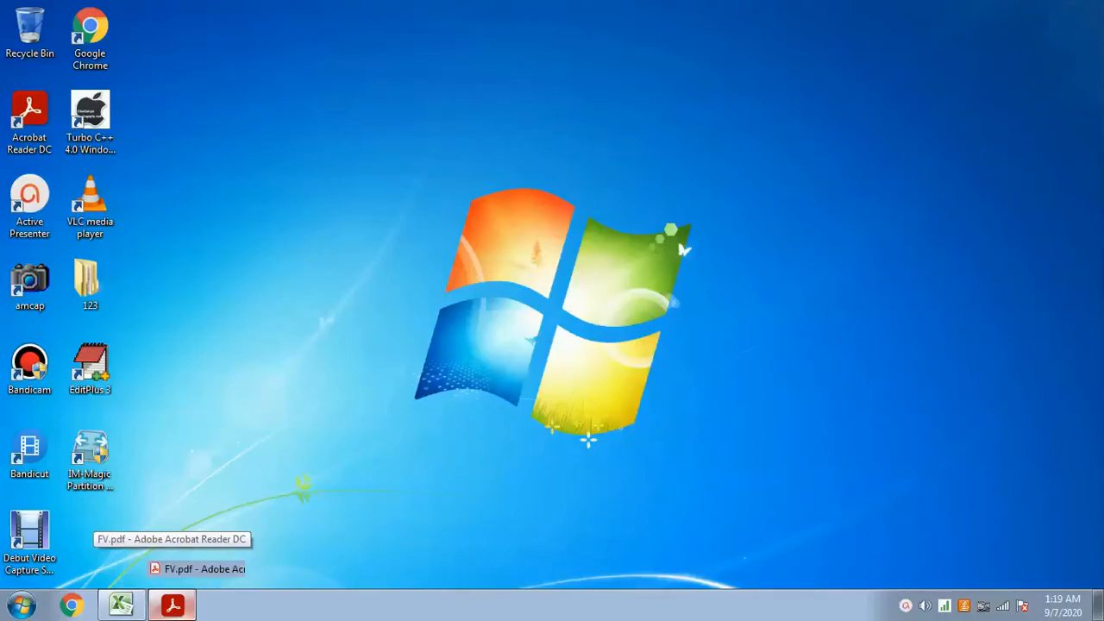
pyautogui.click(175, 606)
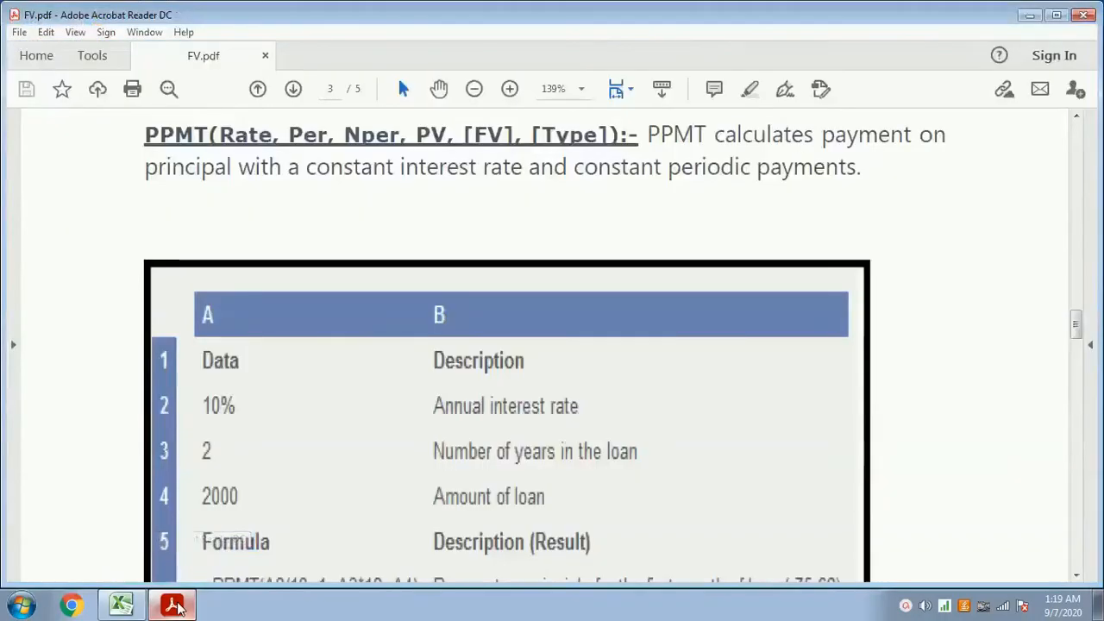
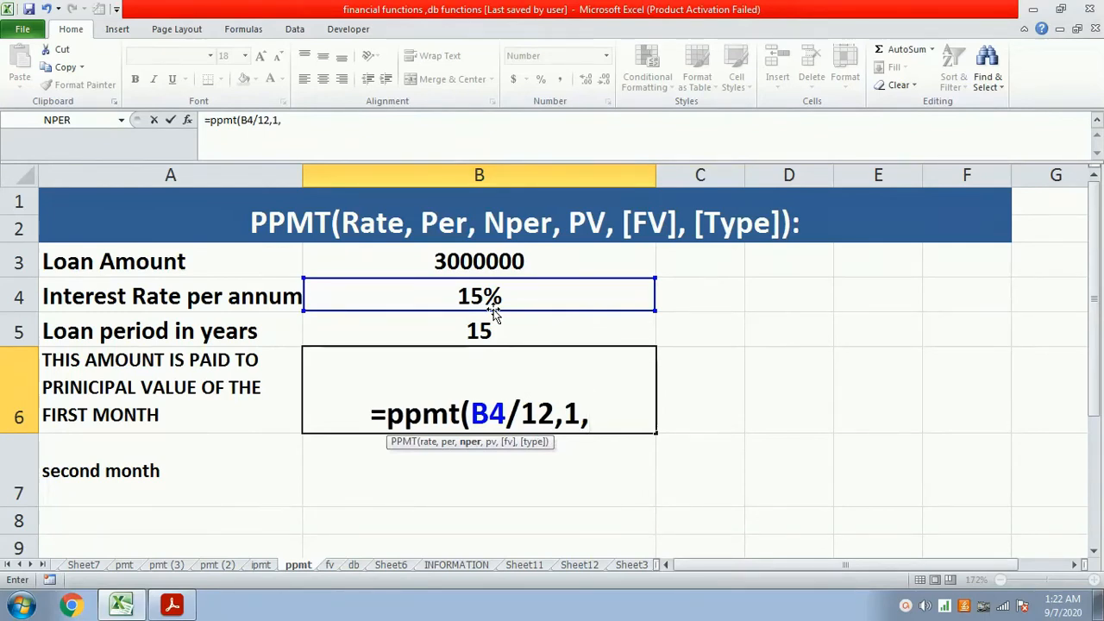
# - Complete the first-month principal formula in cell B6 as =ppmt(B4/12,1,180,B3)
pyautogui.write('180')
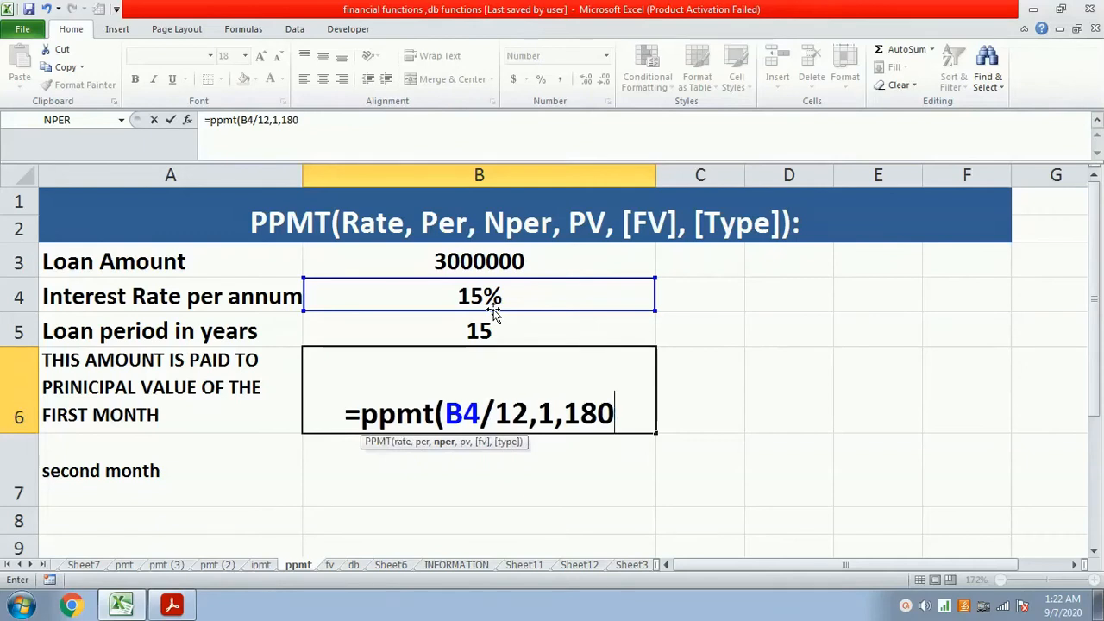
pyautogui.write(',')
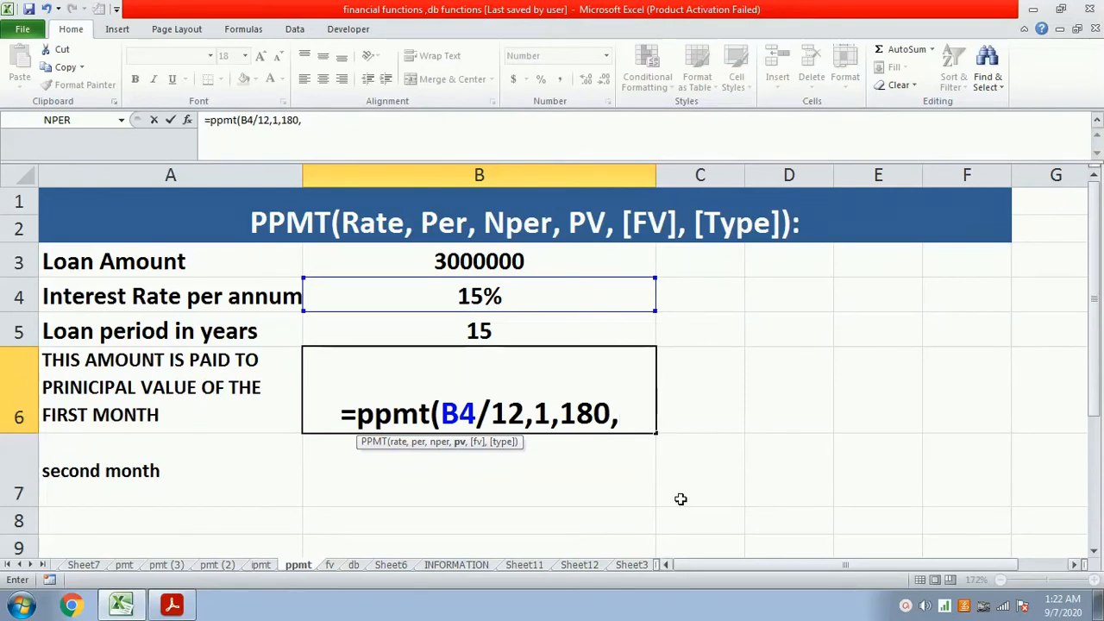
pyautogui.click(548, 274)
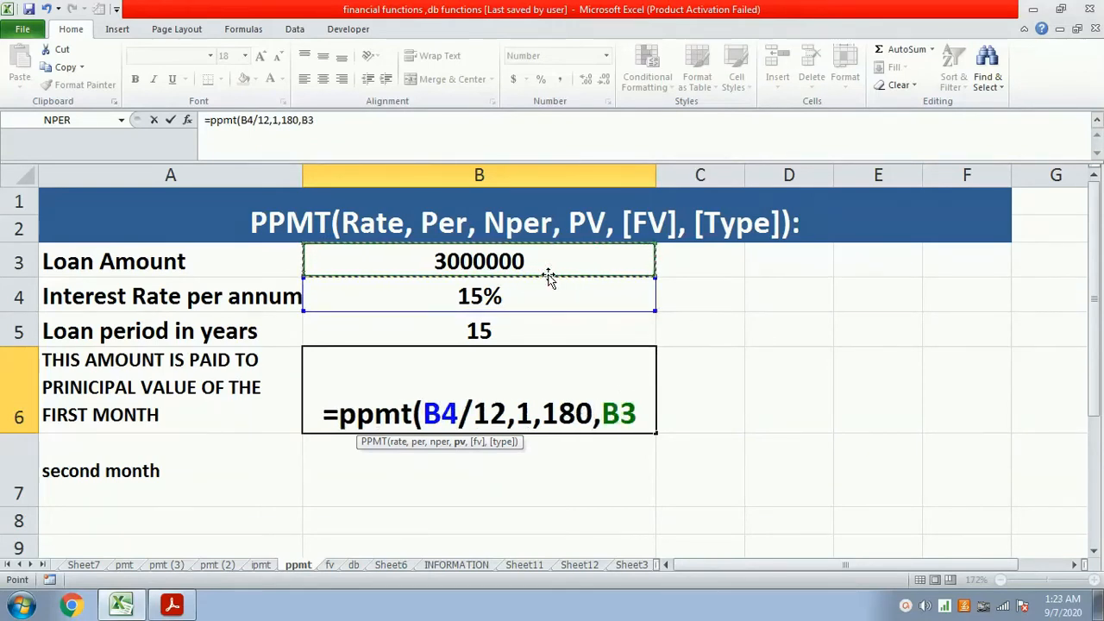
pyautogui.write(')')
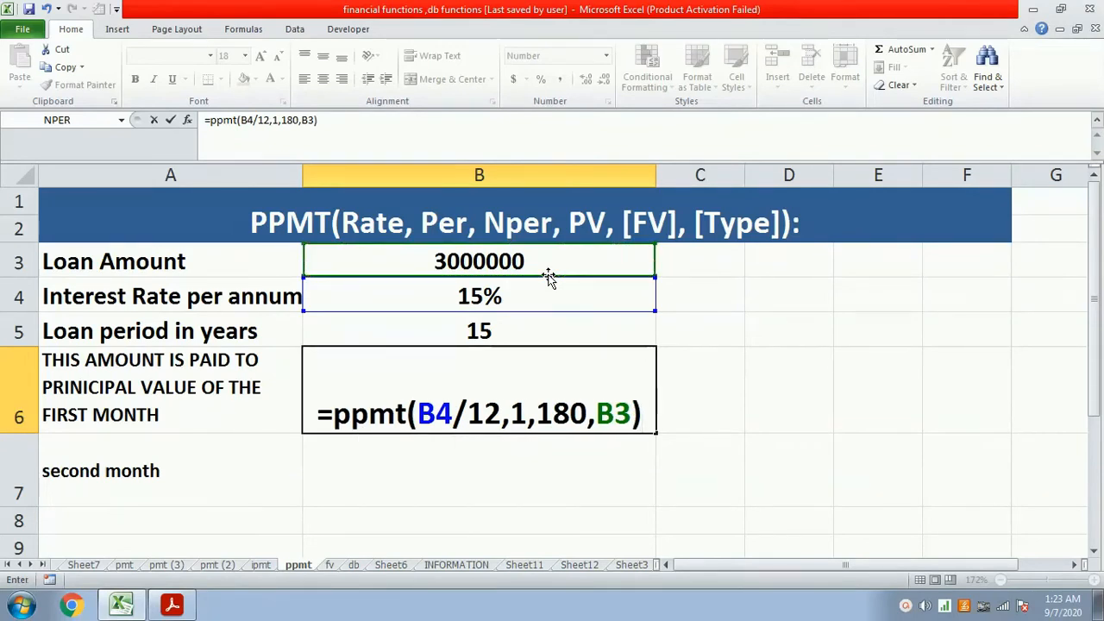
pyautogui.press('Return')
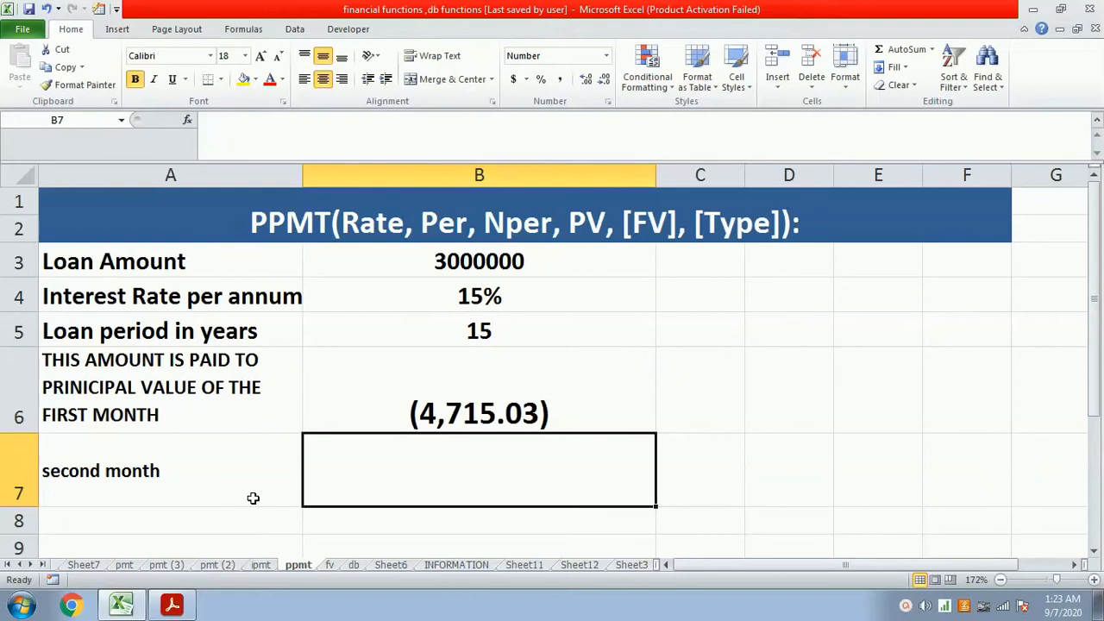
# - Review the EMI on the pmt sheet and the monthly interest on the ipmt sheet, and return to the ppmt sheet
pyautogui.click(124, 565)
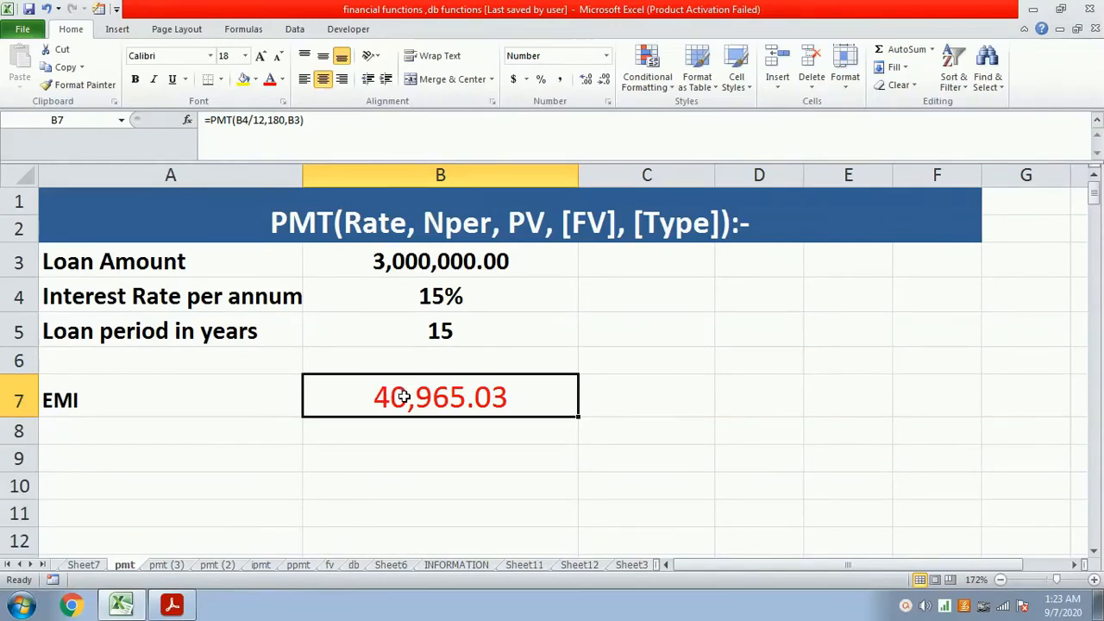
pyautogui.click(262, 566)
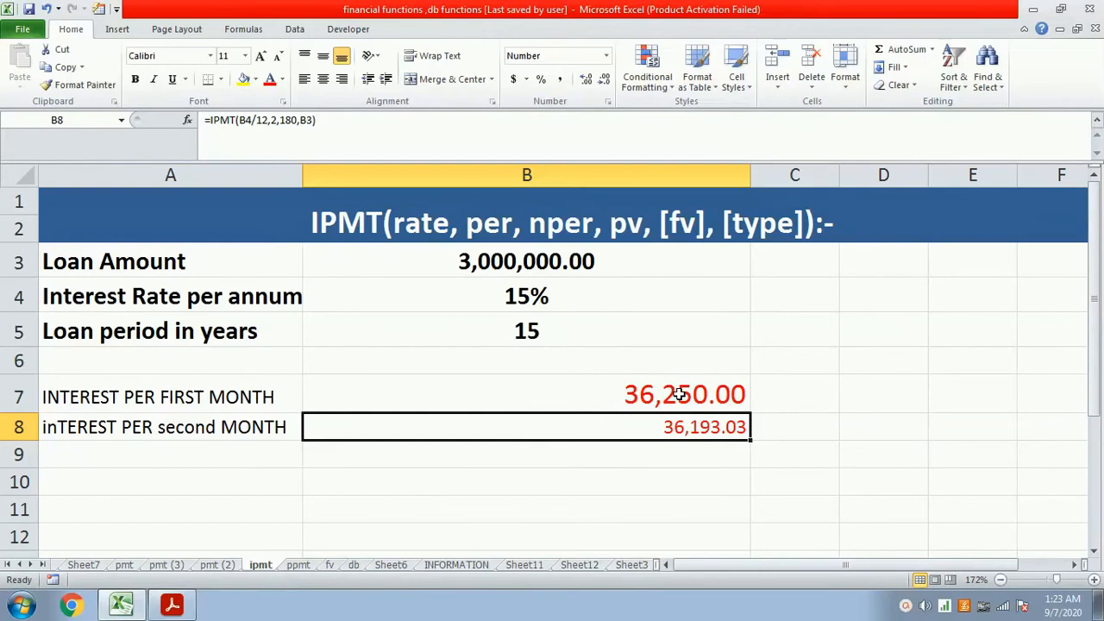
pyautogui.click(295, 566)
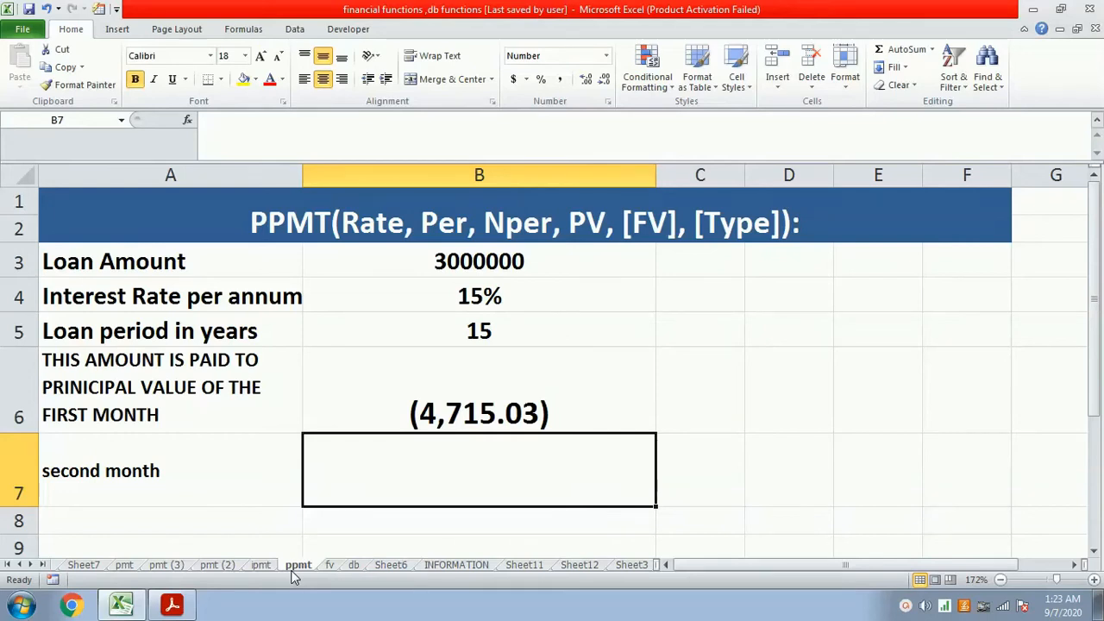
# - Enter the second-month principal formula =ppmt(b4/12,2,180,b3) in cell B7
pyautogui.write('=')
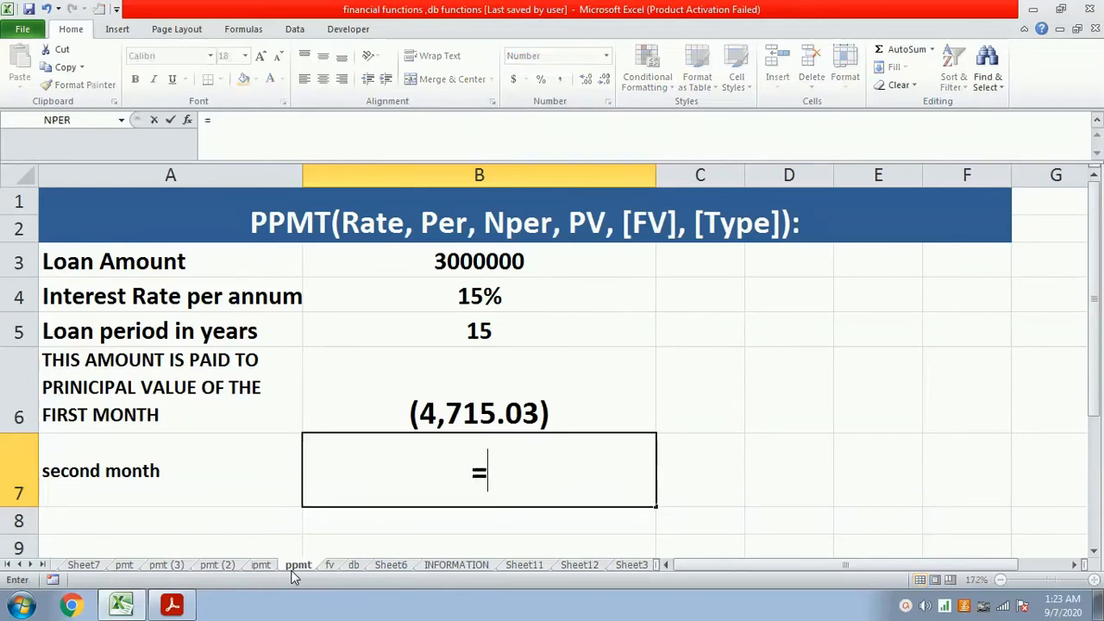
pyautogui.write('ppmt(')
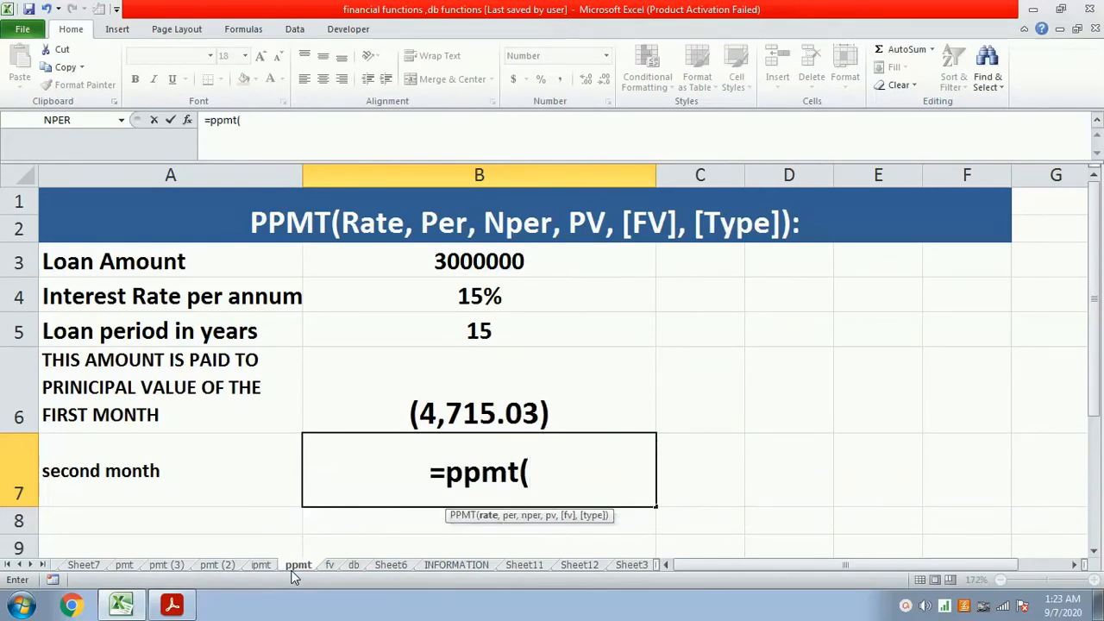
pyautogui.write('b4/')
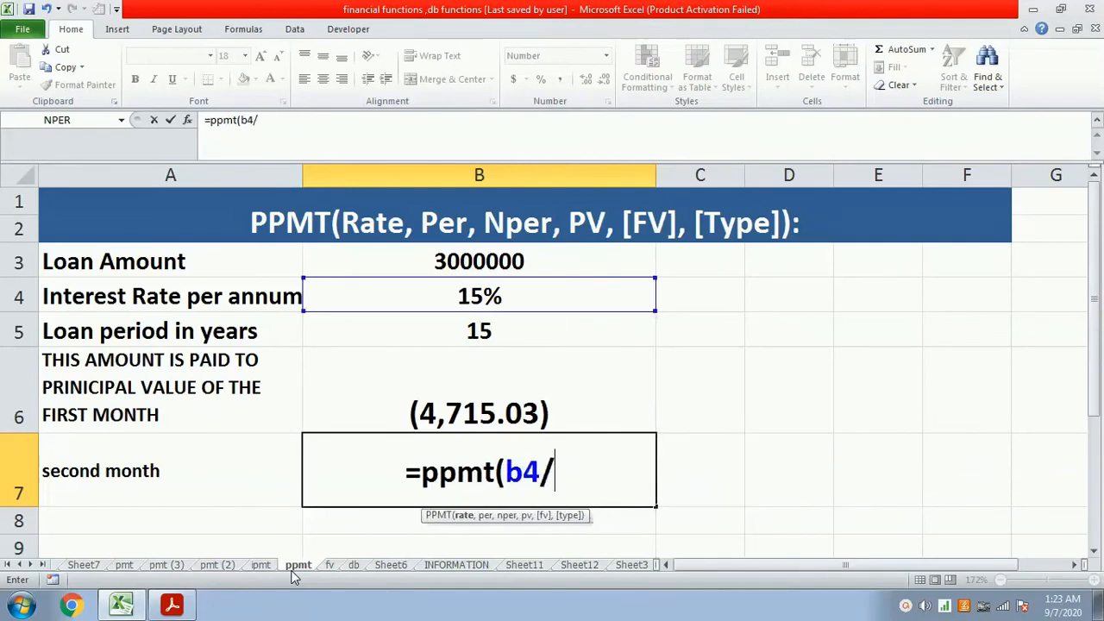
pyautogui.write('2')
pyautogui.press('BackSpace')
pyautogui.write('1')
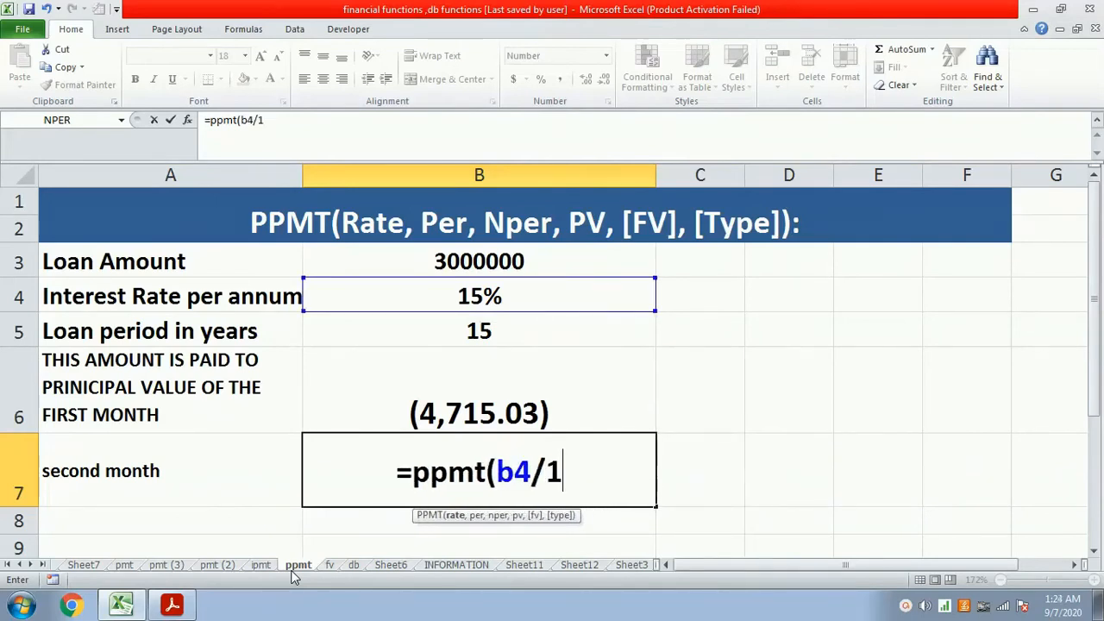
pyautogui.write('2,2,')
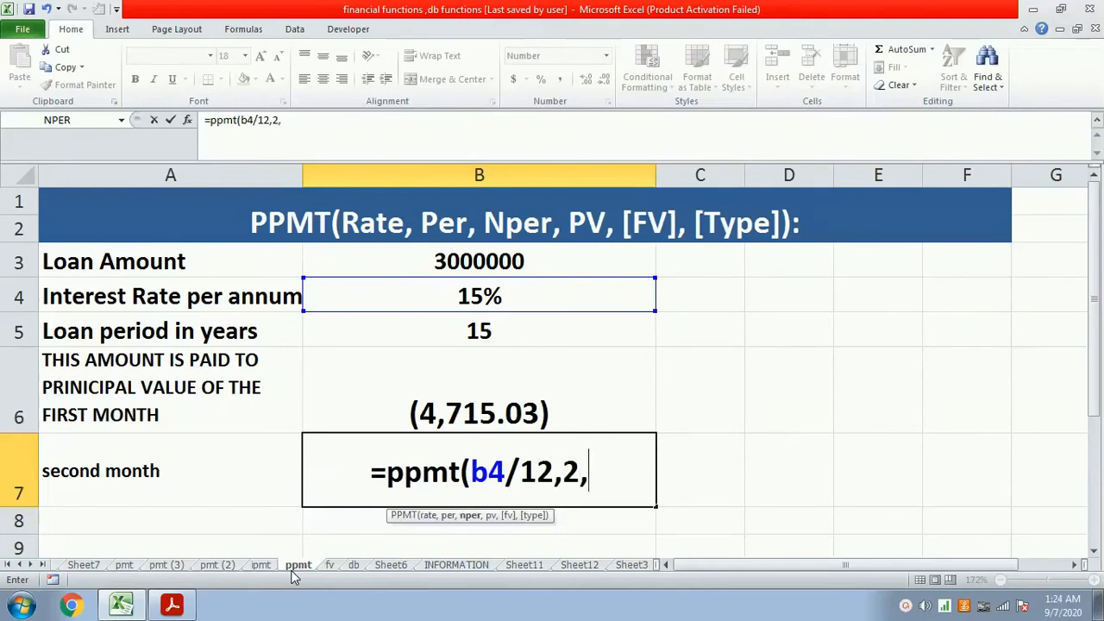
pyautogui.write('18')
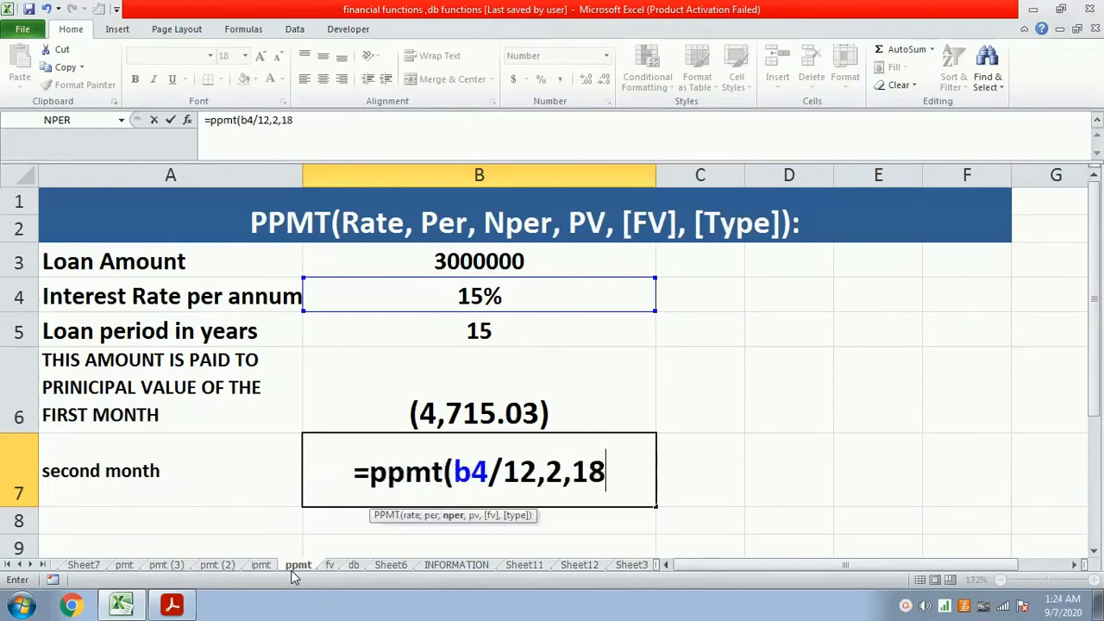
pyautogui.write('0,')
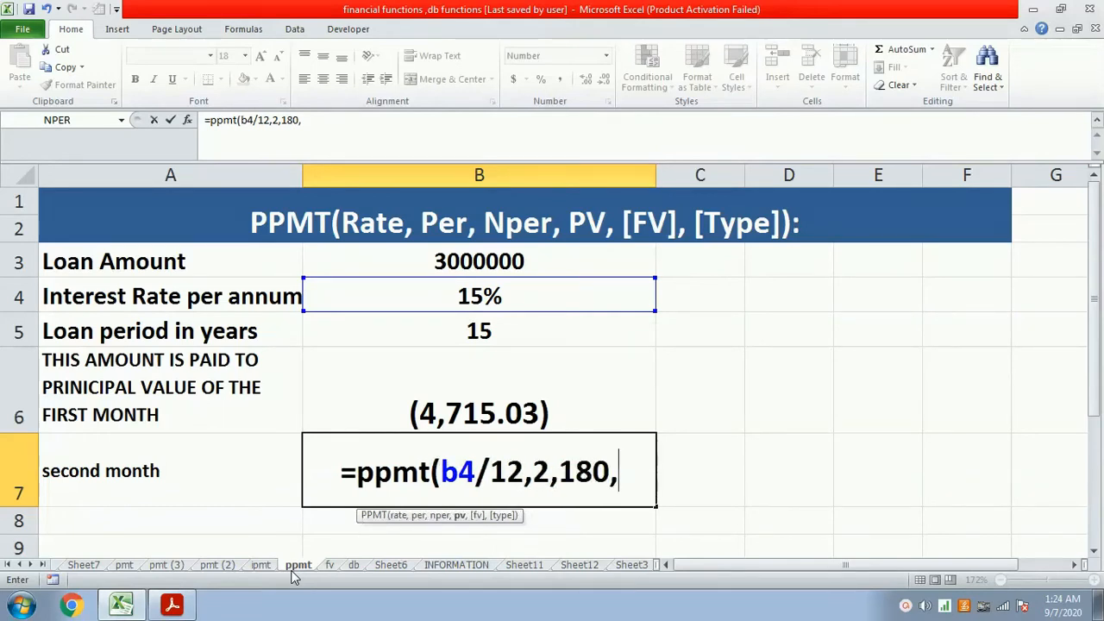
pyautogui.write('b3')
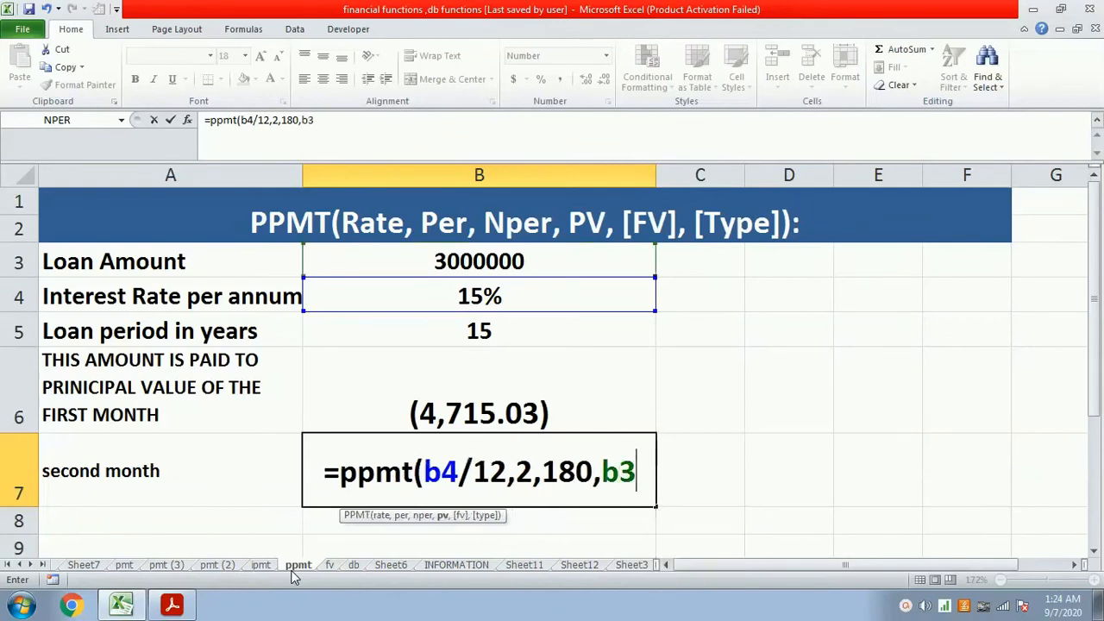
pyautogui.write('_')
pyautogui.press('BackSpace')
pyautogui.write(')')
pyautogui.press('Return')
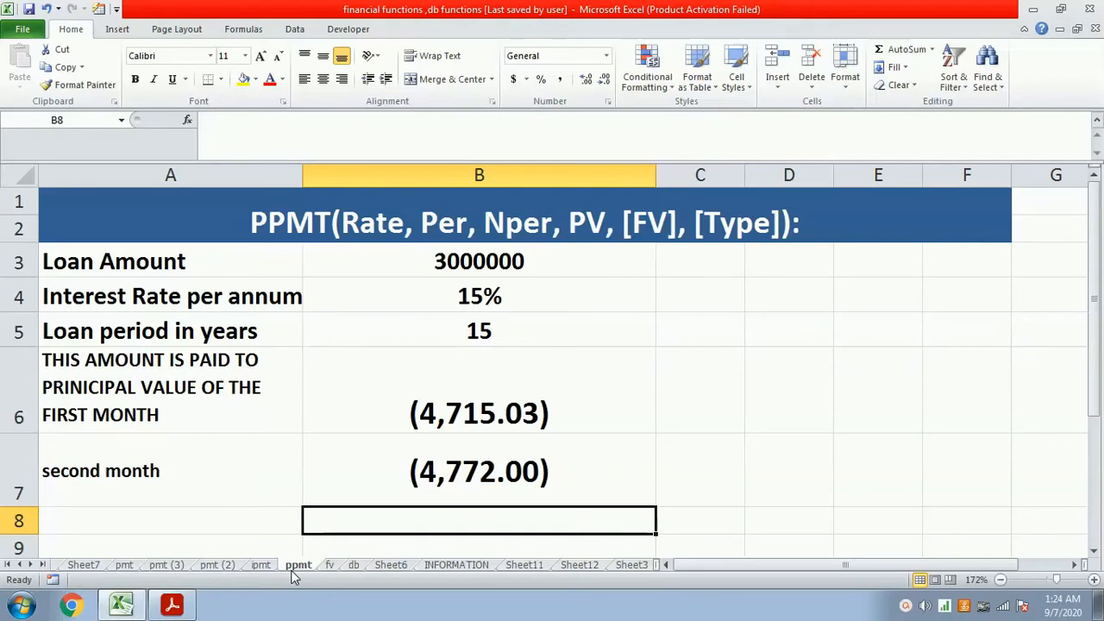
# - On the pmt sheet, add the heading EMI in cell E18, beside PPMT in the monthly interest and principal table
pyautogui.click(172, 566)
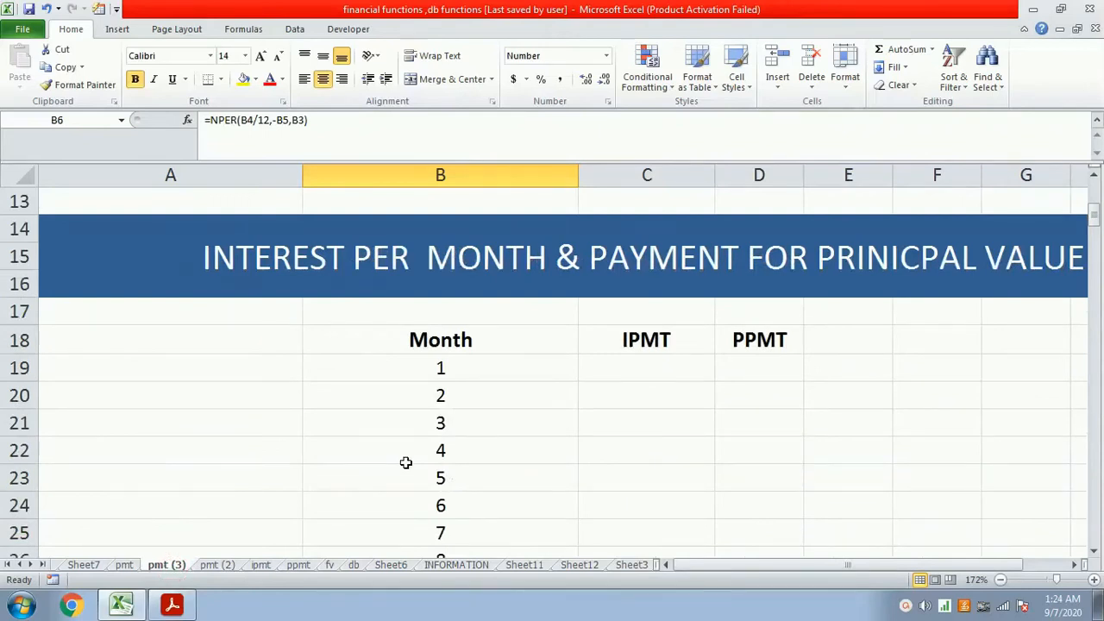
pyautogui.scroll(4, 404, 461)
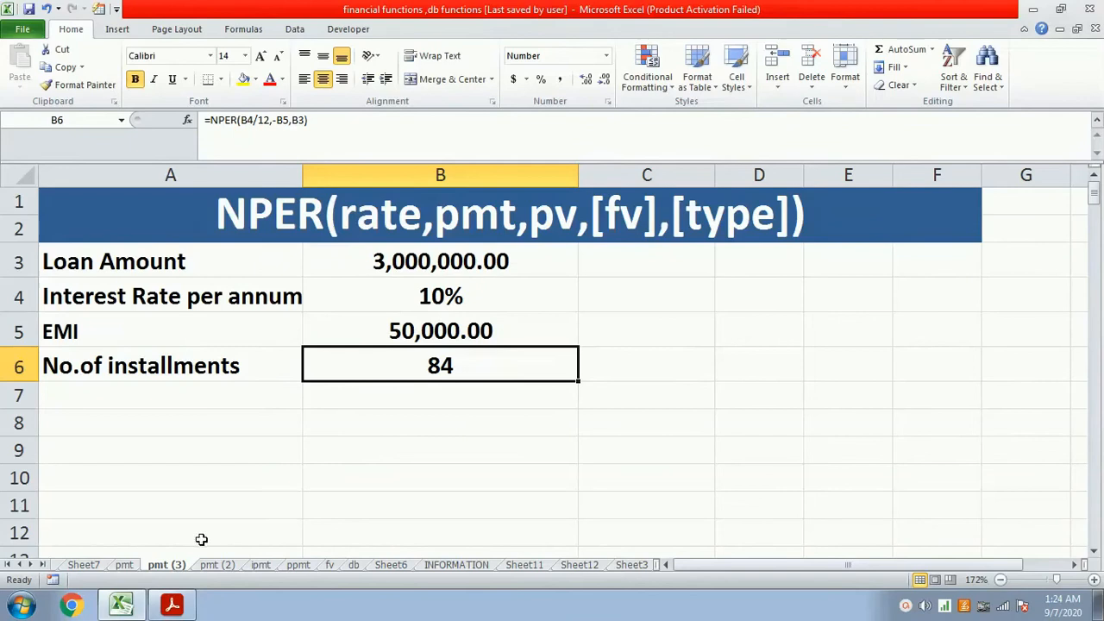
pyautogui.click(126, 565)
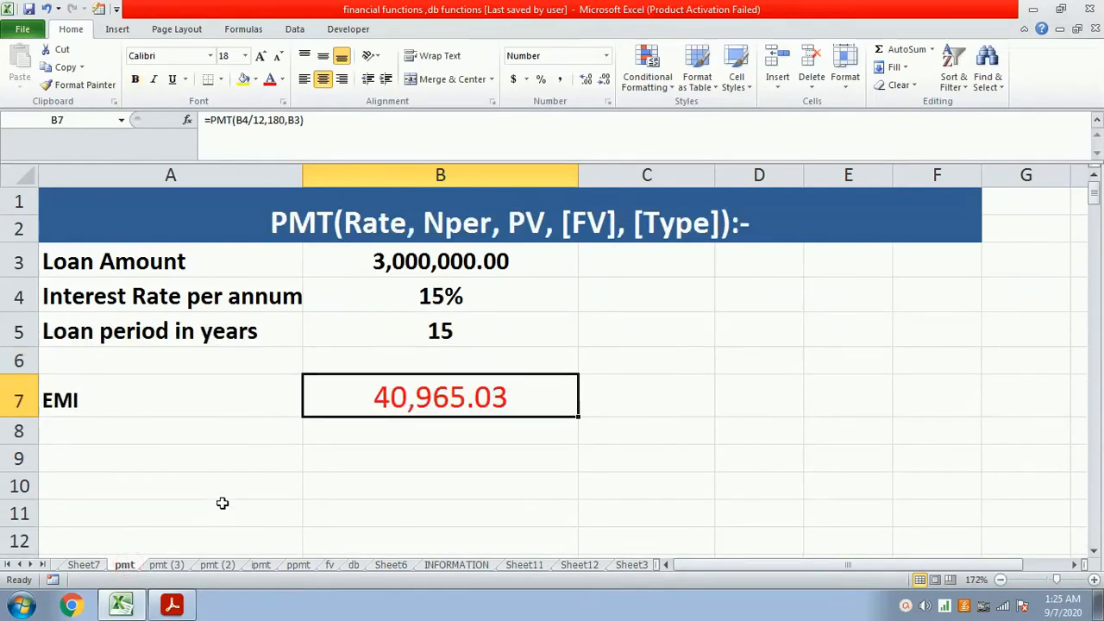
pyautogui.scroll(-2, 409, 359)
pyautogui.scroll(2, 409, 359)
pyautogui.scroll(-2, 312, 441)
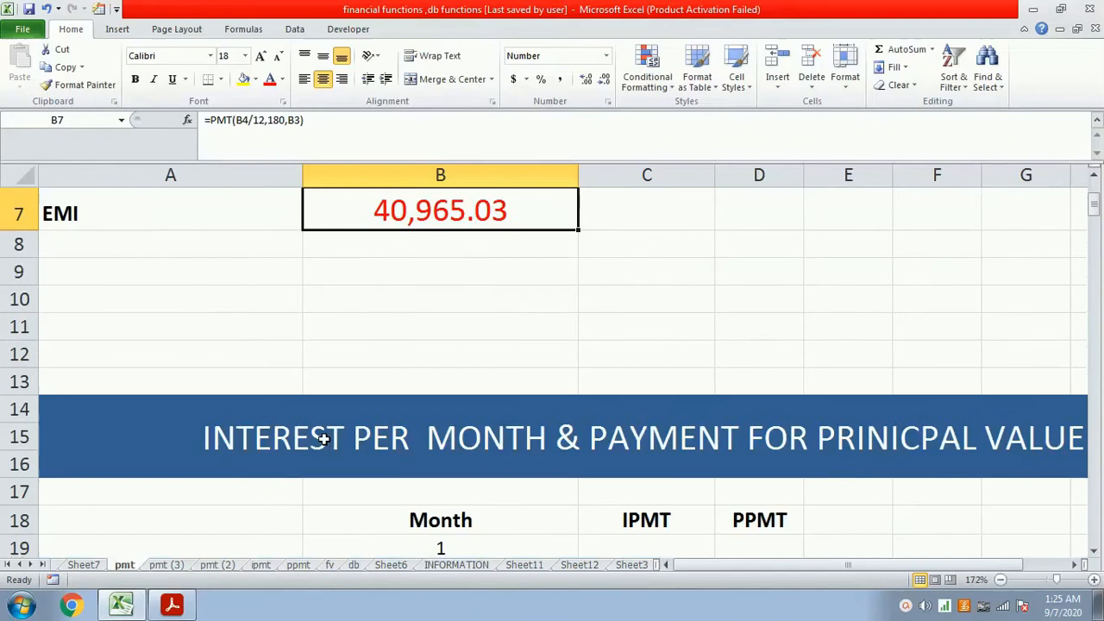
pyautogui.scroll(-1, 324, 439)
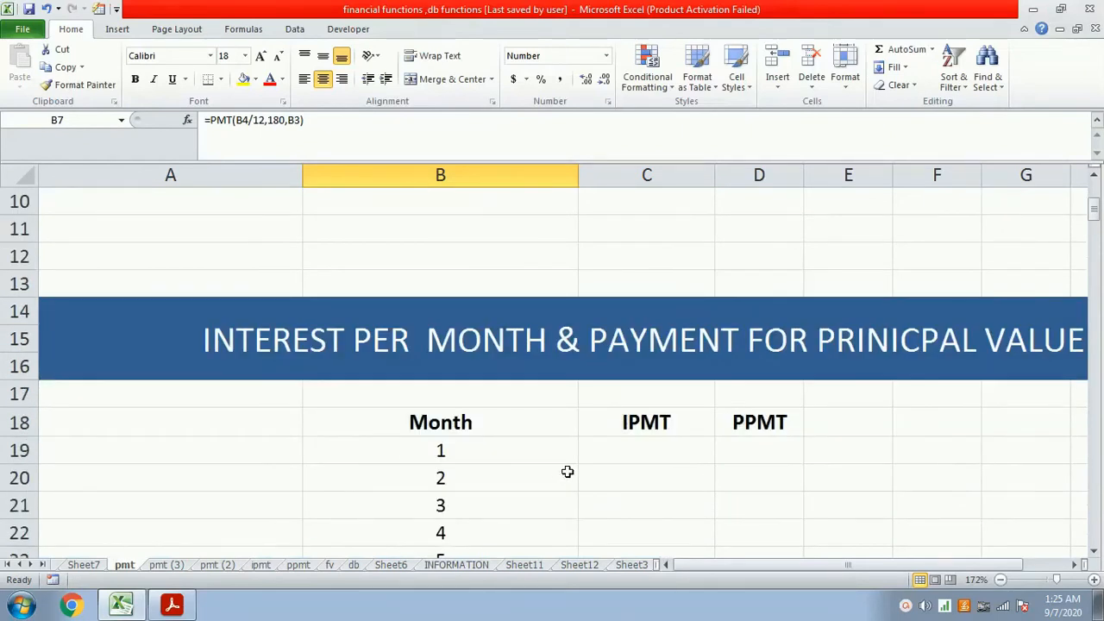
pyautogui.click(825, 440)
pyautogui.click(840, 412)
pyautogui.write('em')
pyautogui.press('BackSpace')
pyautogui.press('BackSpace')
pyautogui.write('EMI')
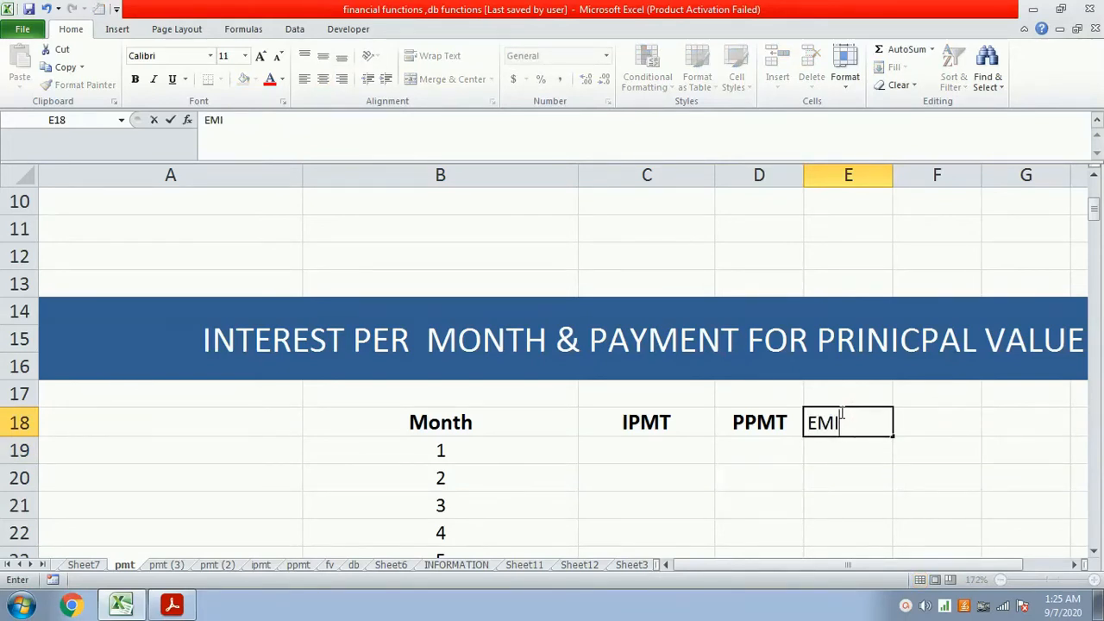
pyautogui.press('Return')
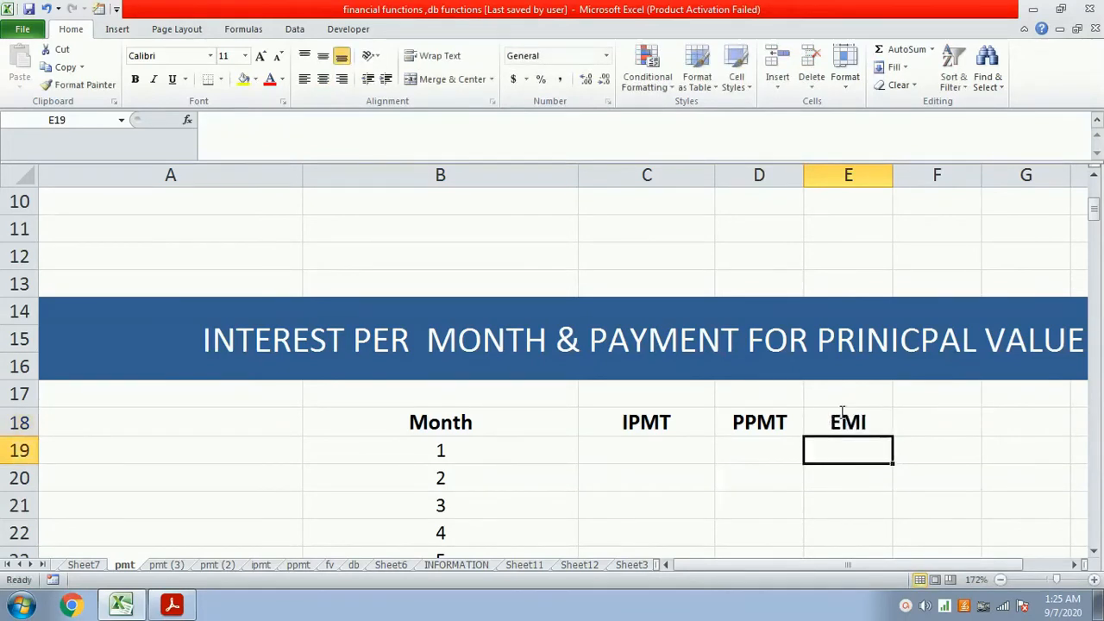
# - Enter the first-month interest formula =ipmt($b$4/12,B19,180,3000000) in cell C19 under IPMT
pyautogui.press('Left')
pyautogui.press('Left')
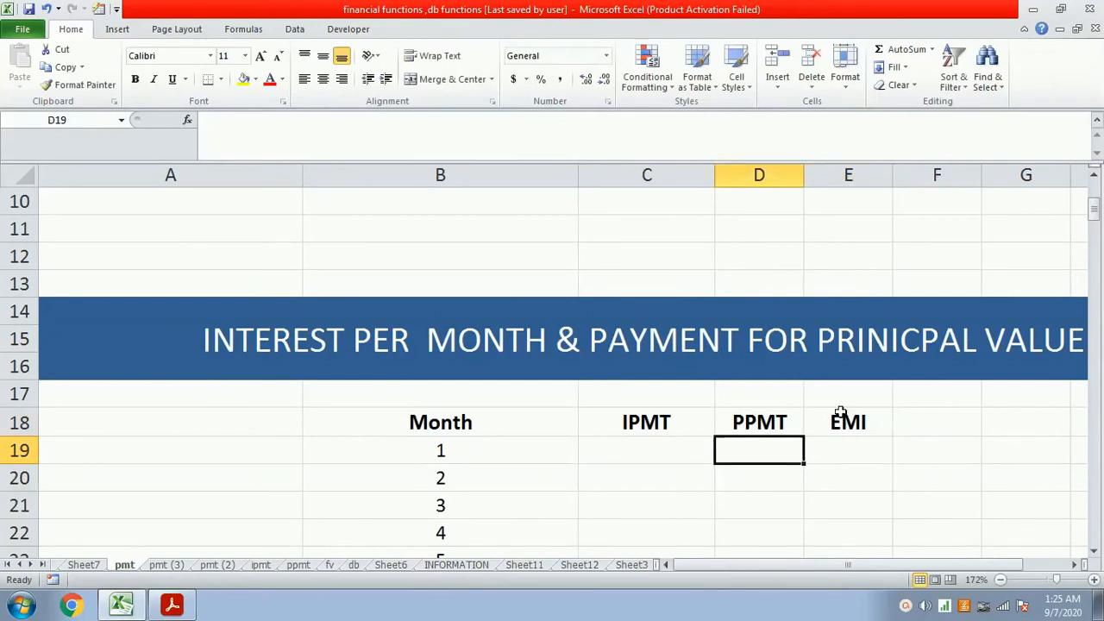
pyautogui.write('=')
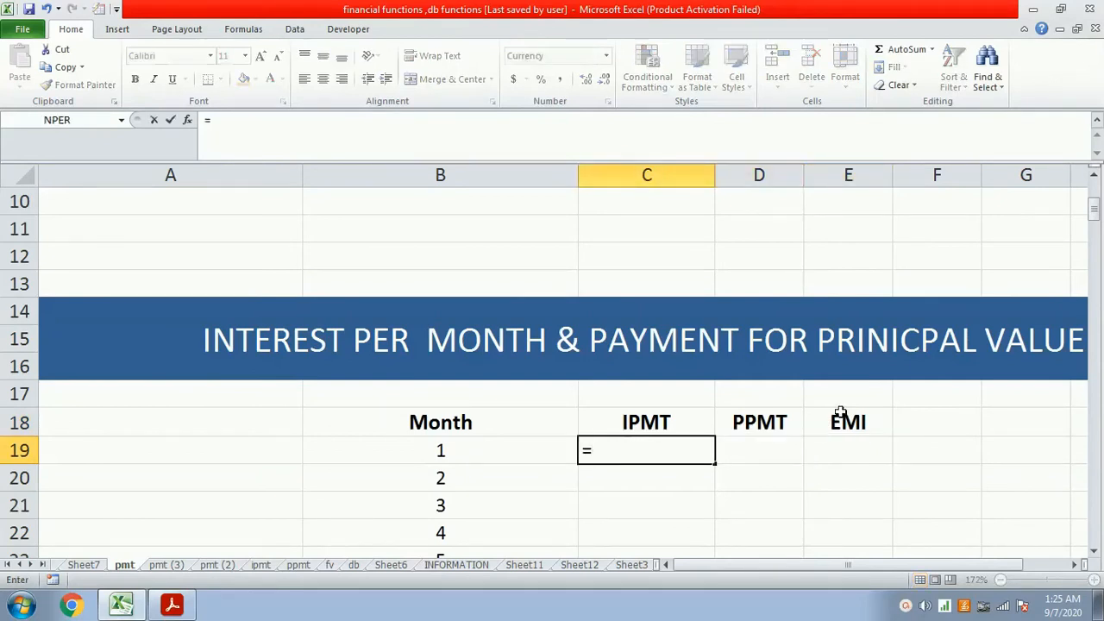
pyautogui.write('ipmt(')
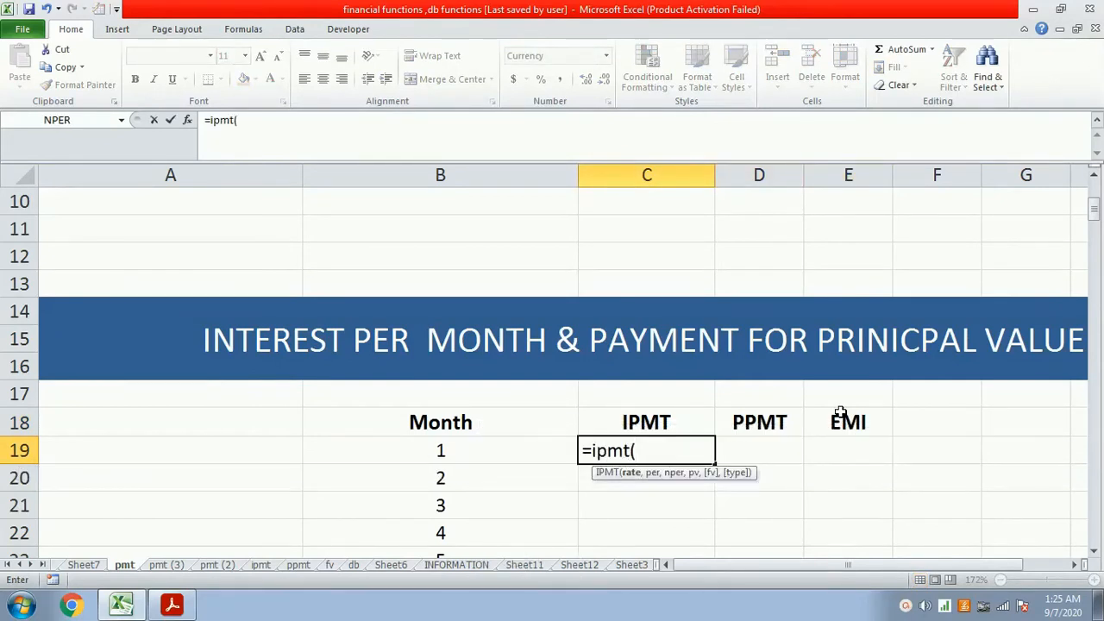
pyautogui.scroll(3, 841, 412)
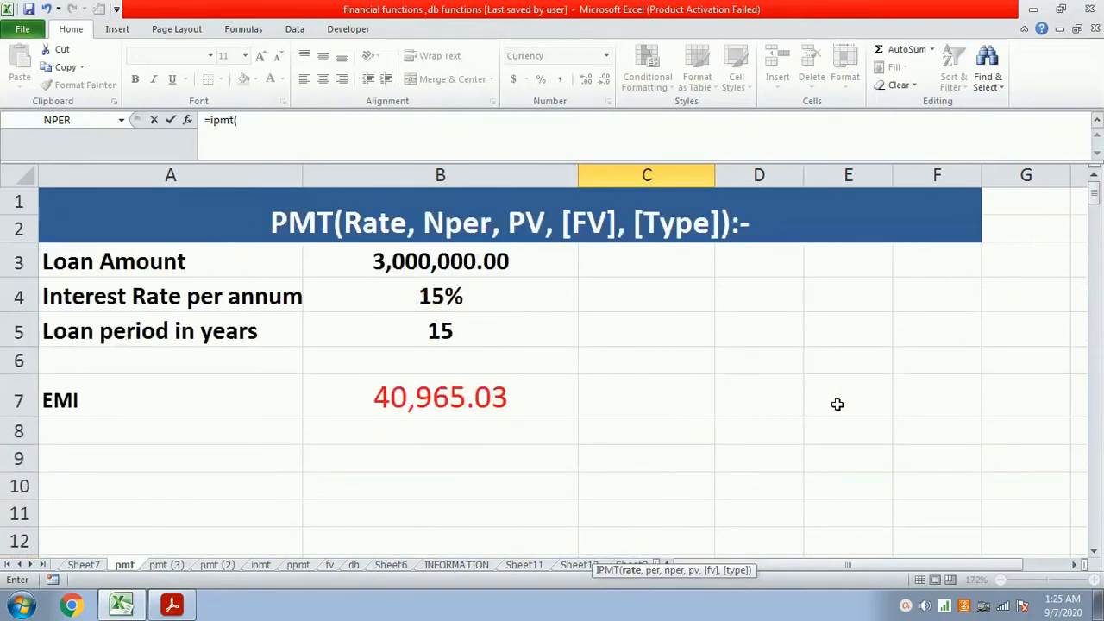
pyautogui.scroll(-3, 837, 404)
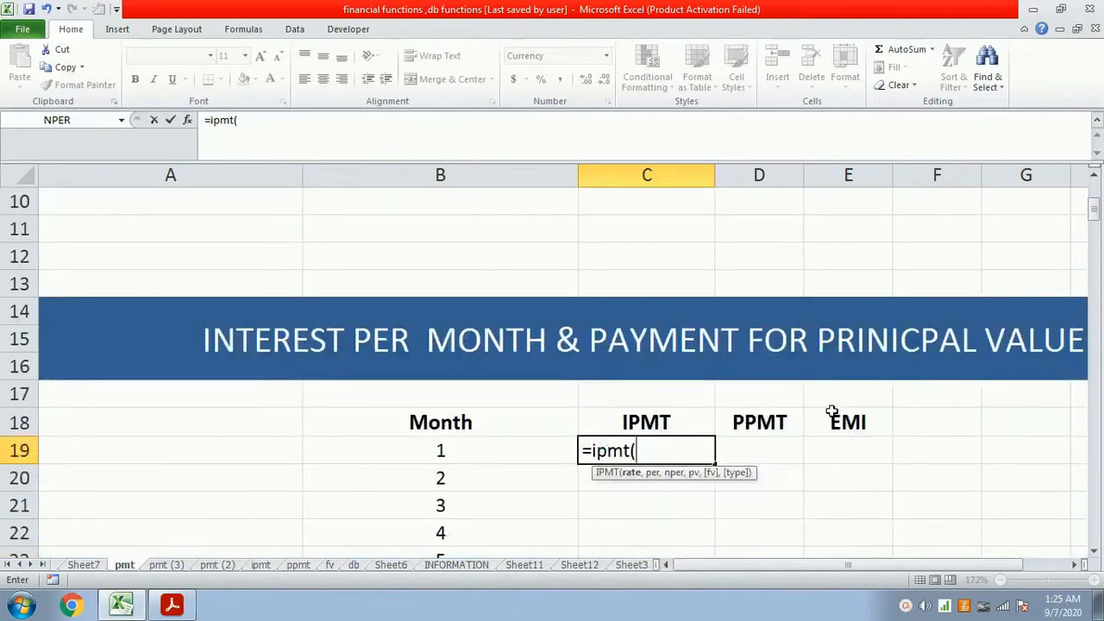
pyautogui.write('$b$4/12')
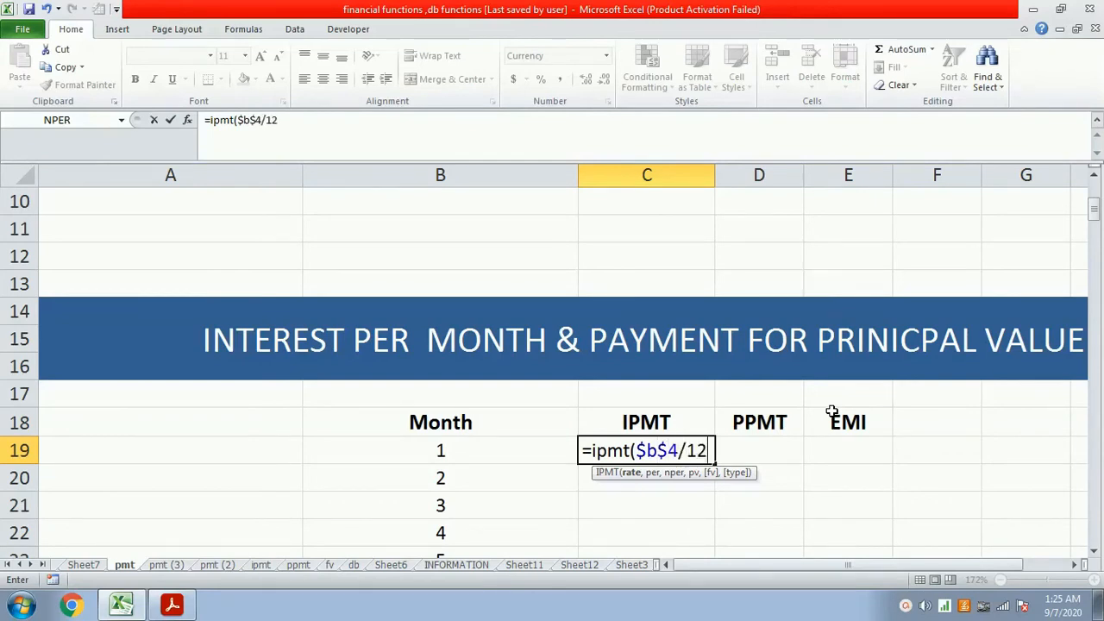
pyautogui.write(',')
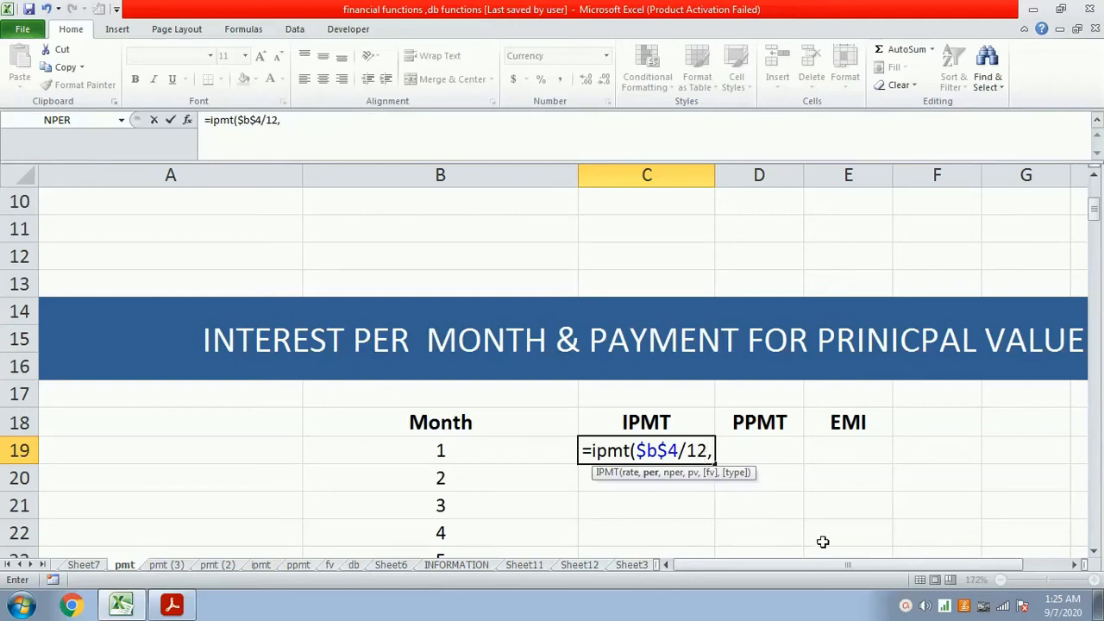
pyautogui.click(530, 441)
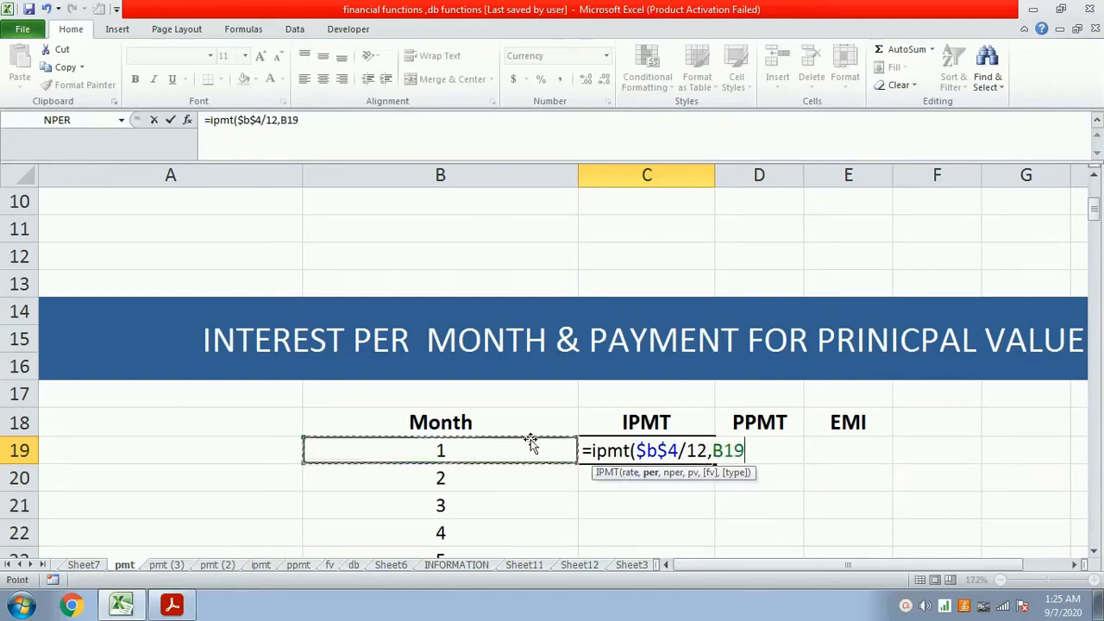
pyautogui.write(',180')
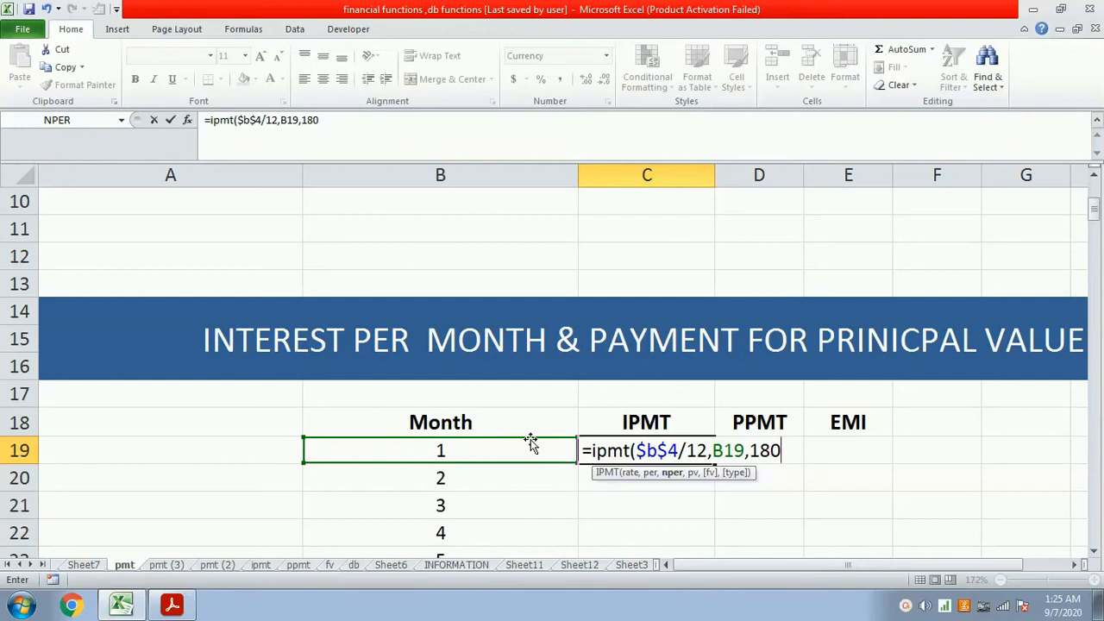
pyautogui.write(',')
pyautogui.write('3')
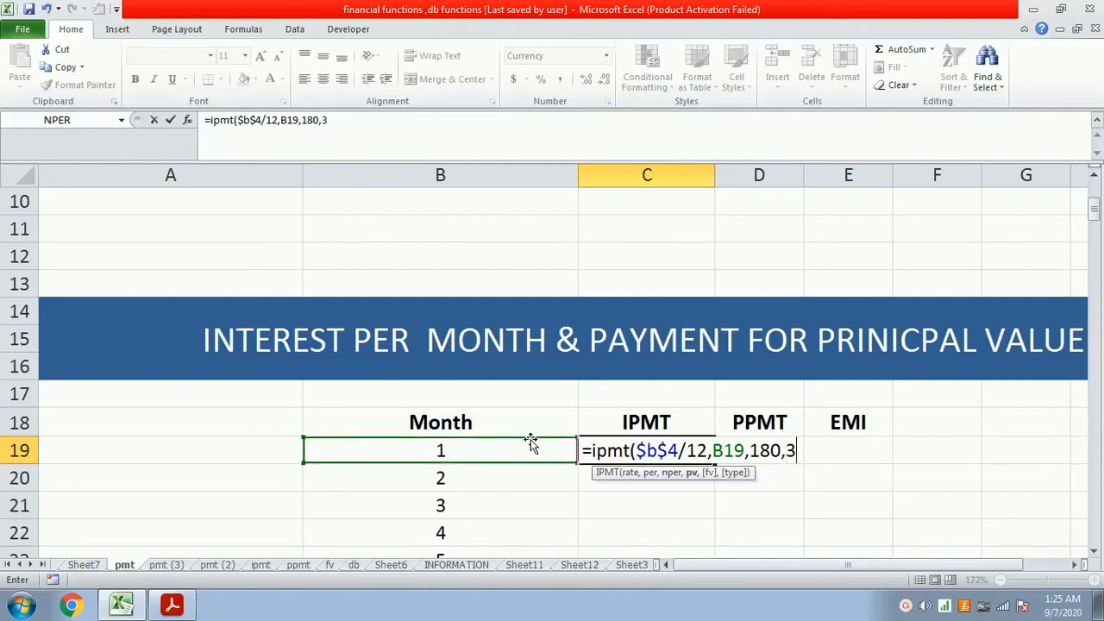
pyautogui.write('0000')
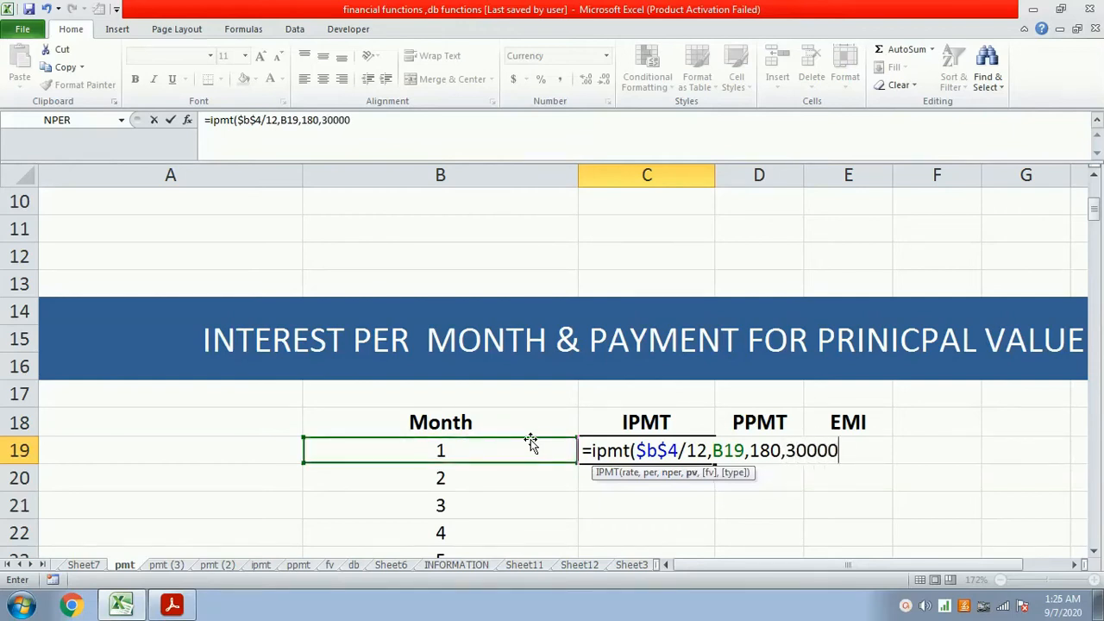
pyautogui.write('0)')
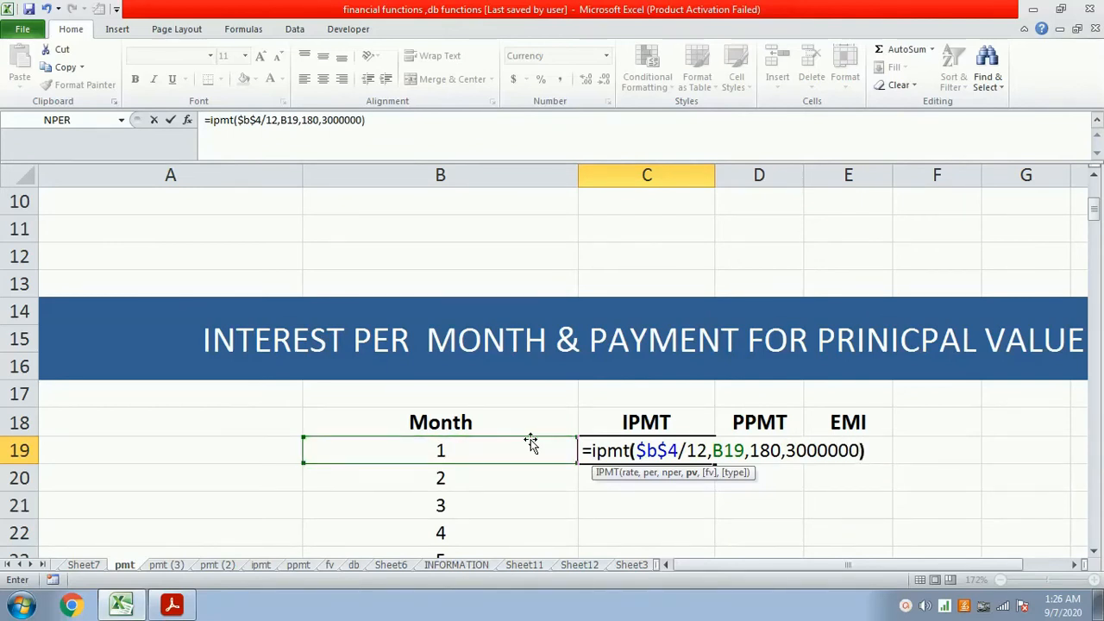
pyautogui.press('Return')
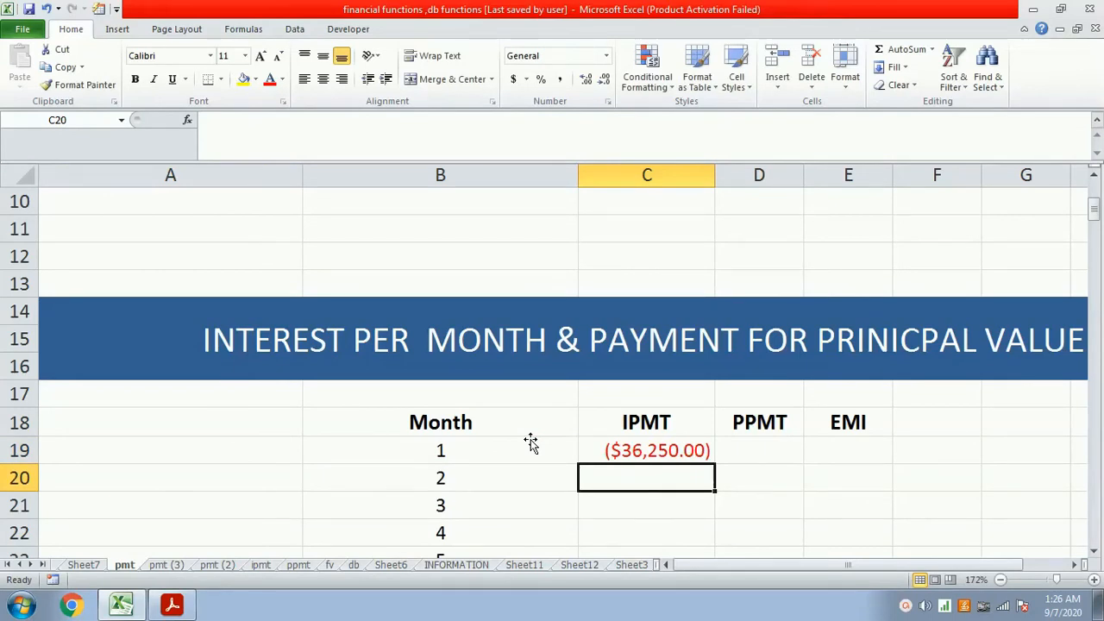
# - Enter the first-month principal formula =ppmt($b$4/12,b19,180,3000000) in cell D19 under PPMT
pyautogui.press('Up')
pyautogui.press('Right')
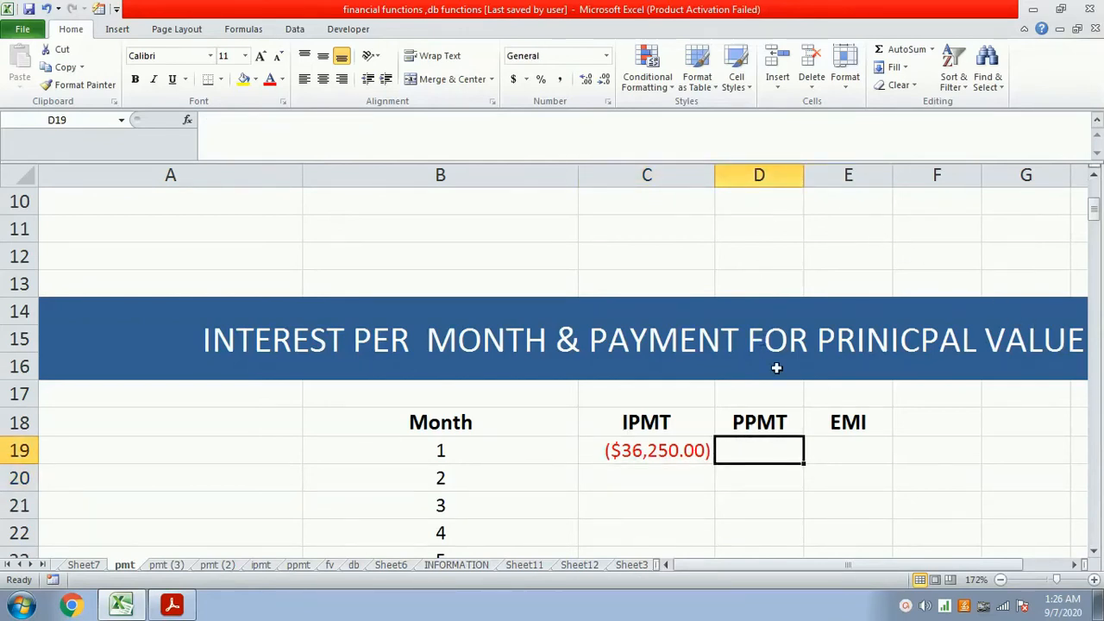
pyautogui.write('=ppmt(')
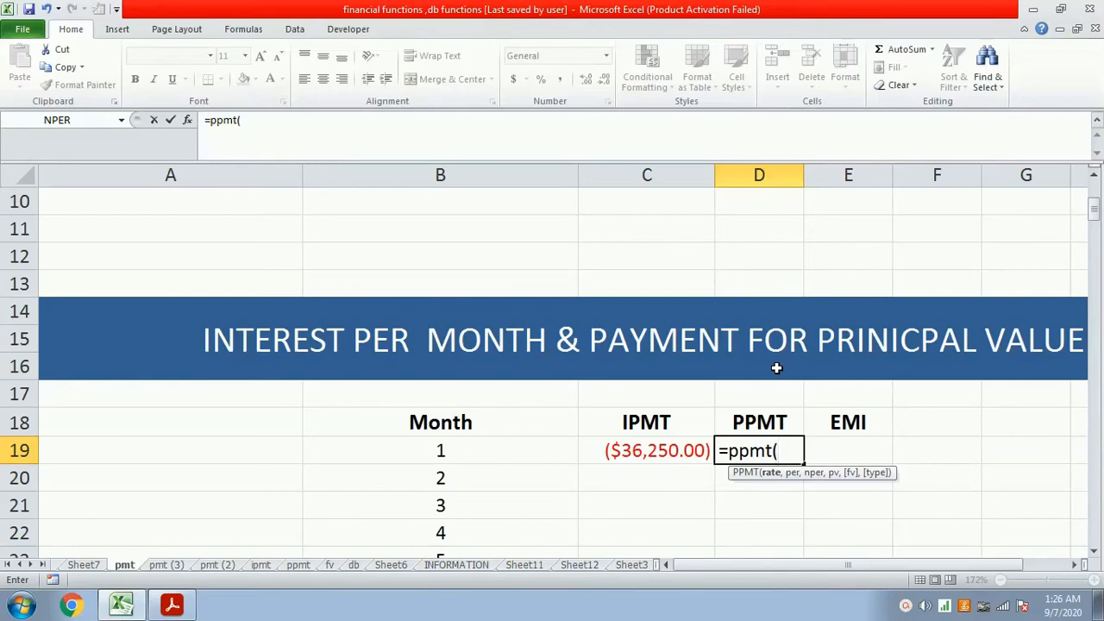
pyautogui.write('$b$4/12,')
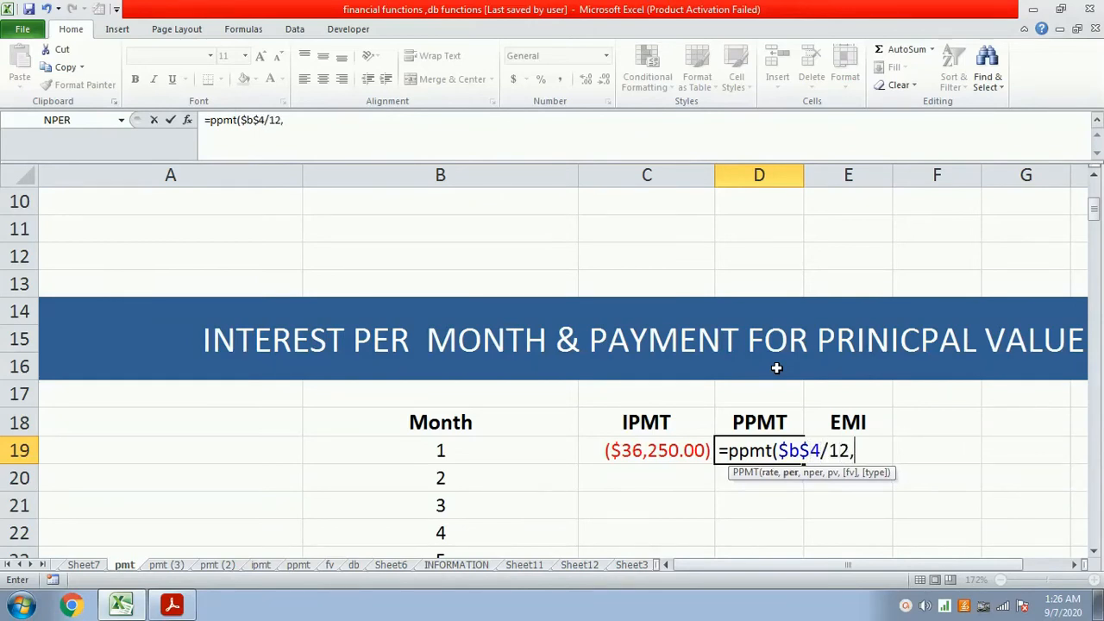
pyautogui.write('b')
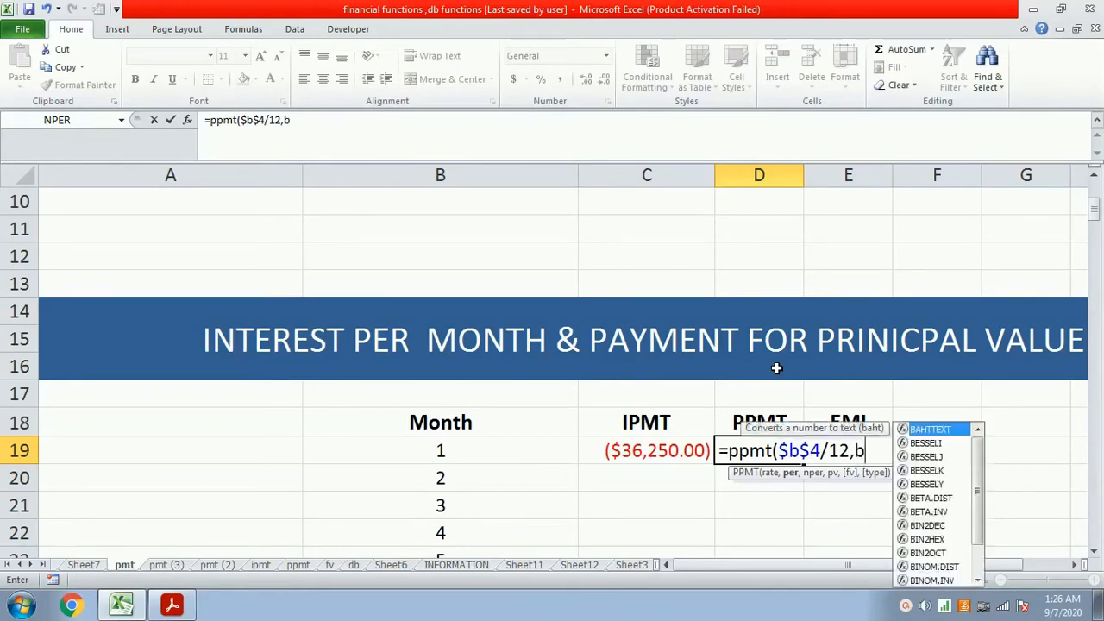
pyautogui.write('19,')
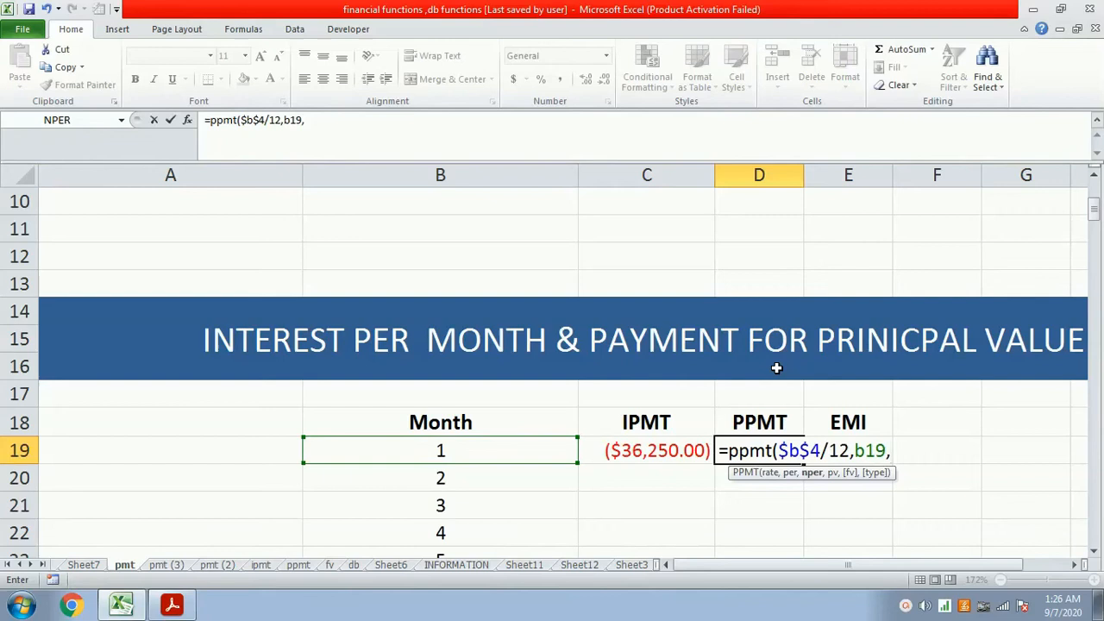
pyautogui.write('180,3')
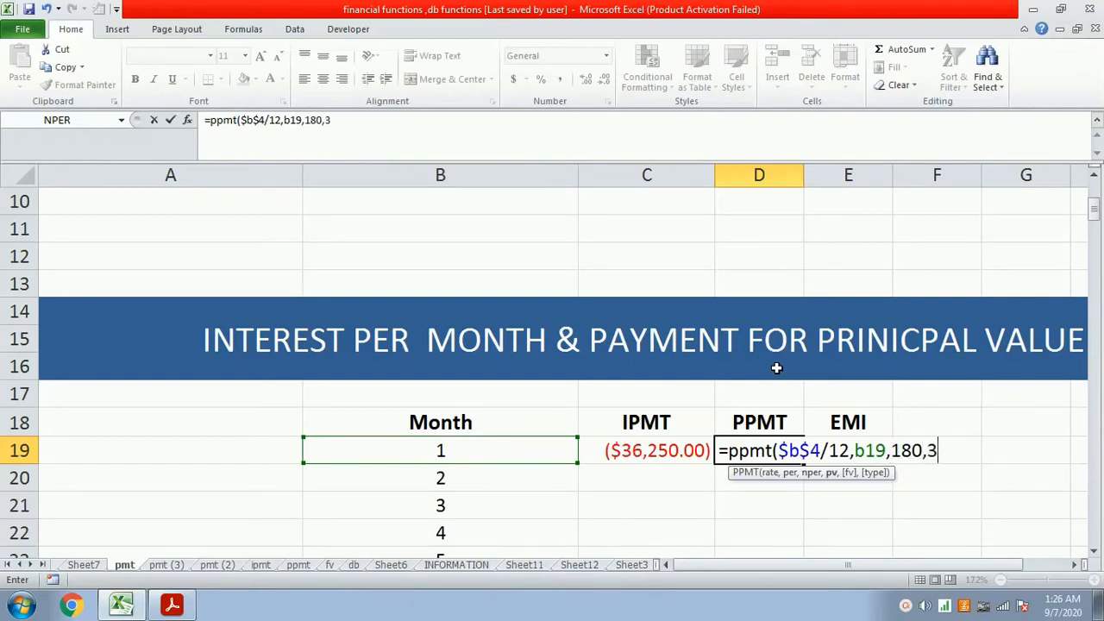
pyautogui.write('000000')
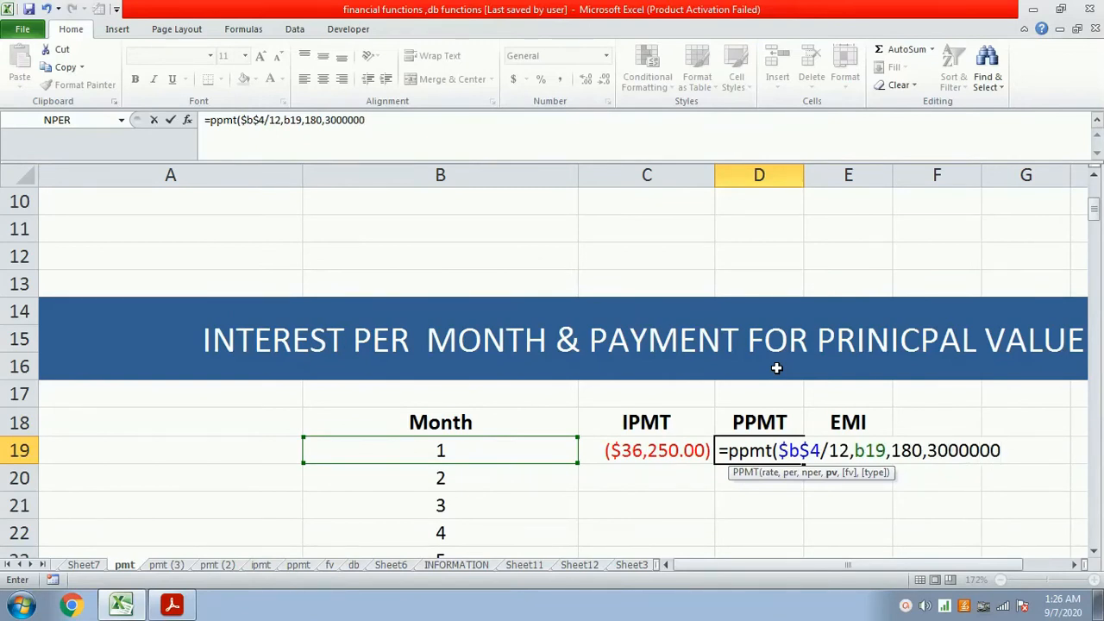
pyautogui.press('Return')
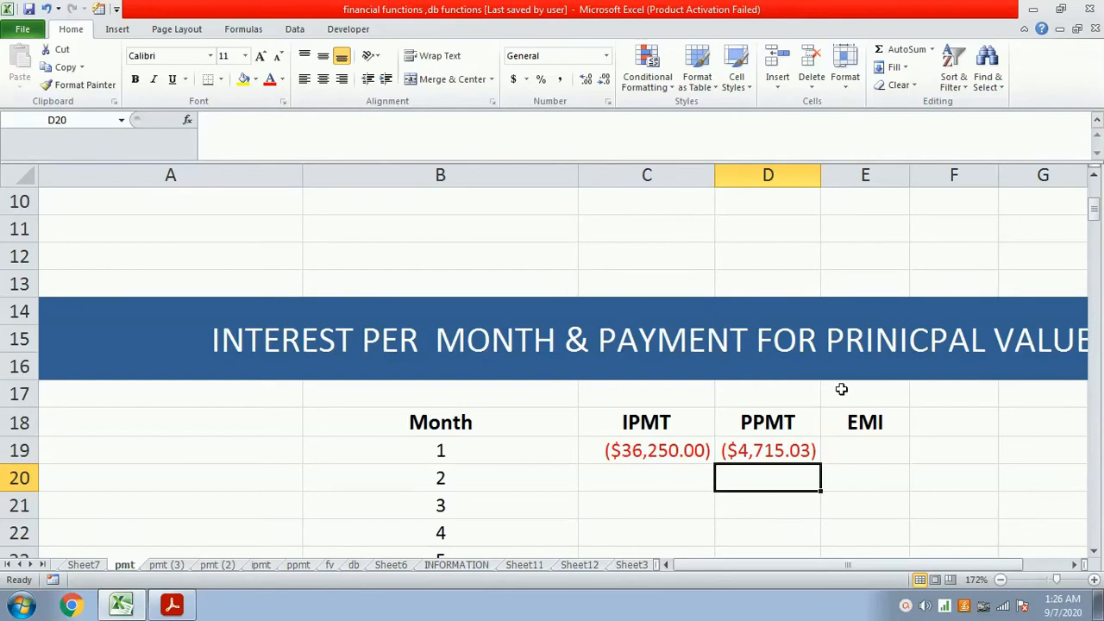
# - Calculate the first-month EMI in cell E19 by adding interest and principal with =C19+D19
pyautogui.click(831, 450)
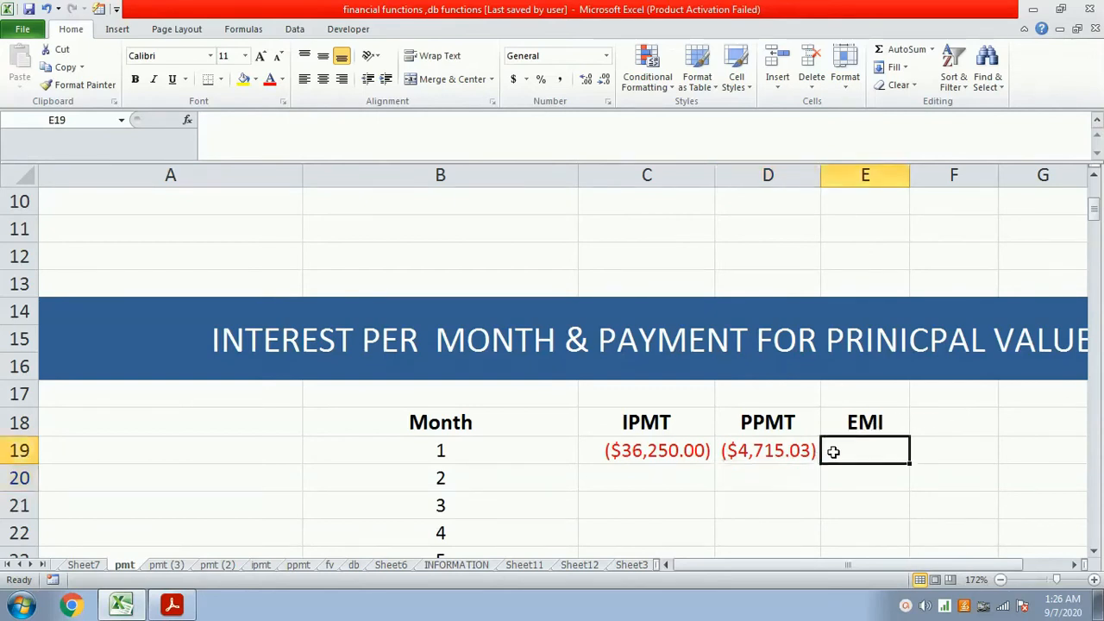
pyautogui.write('=')
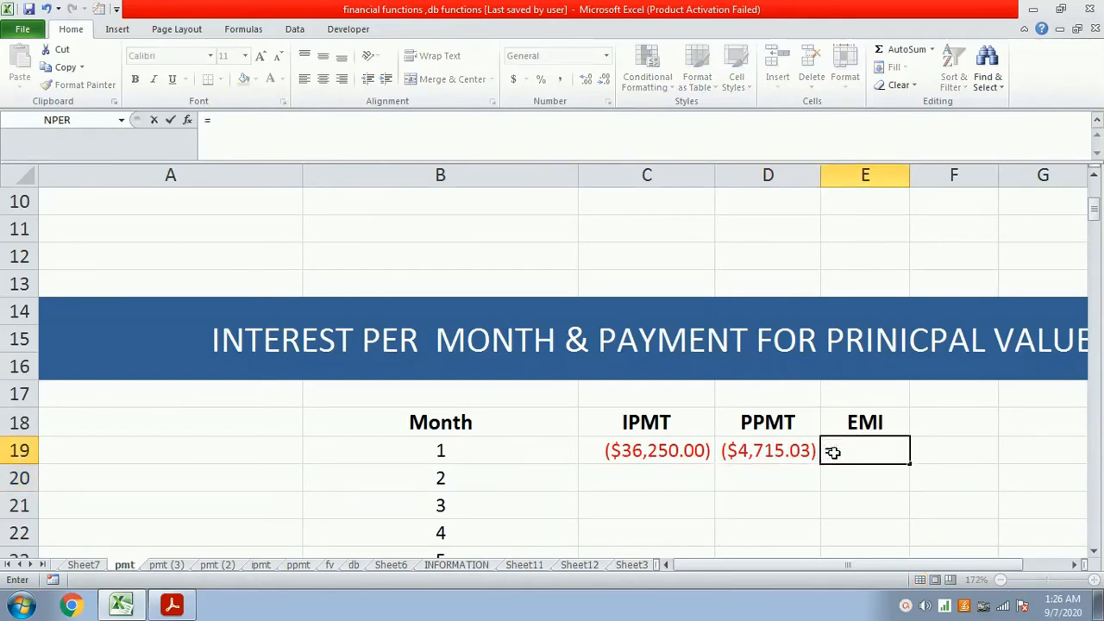
pyautogui.click(683, 469)
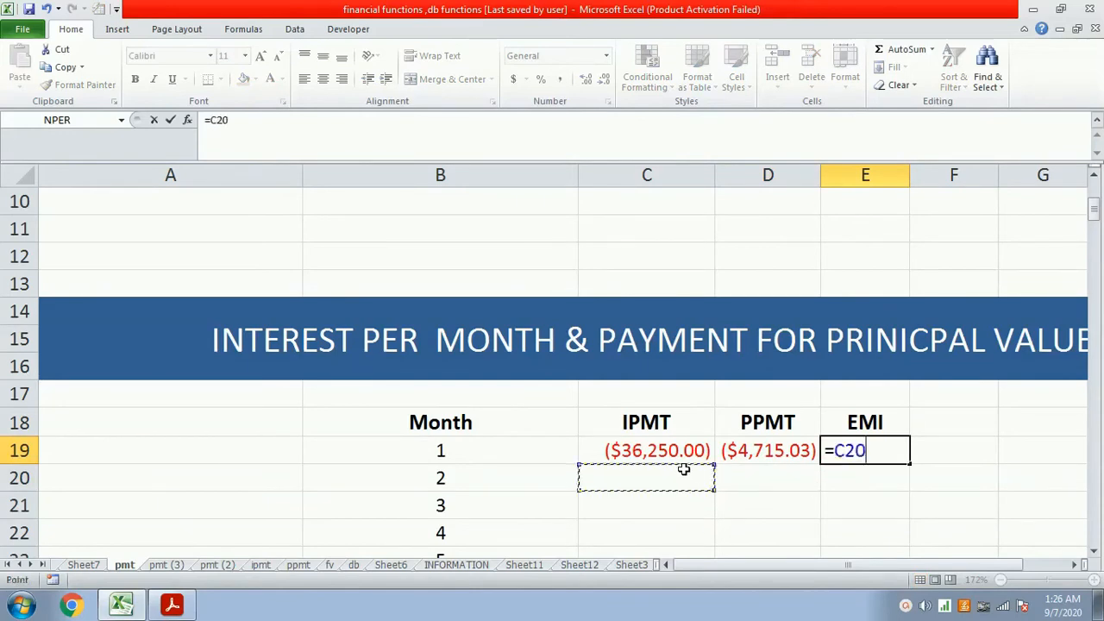
pyautogui.click(679, 454)
pyautogui.write('+')
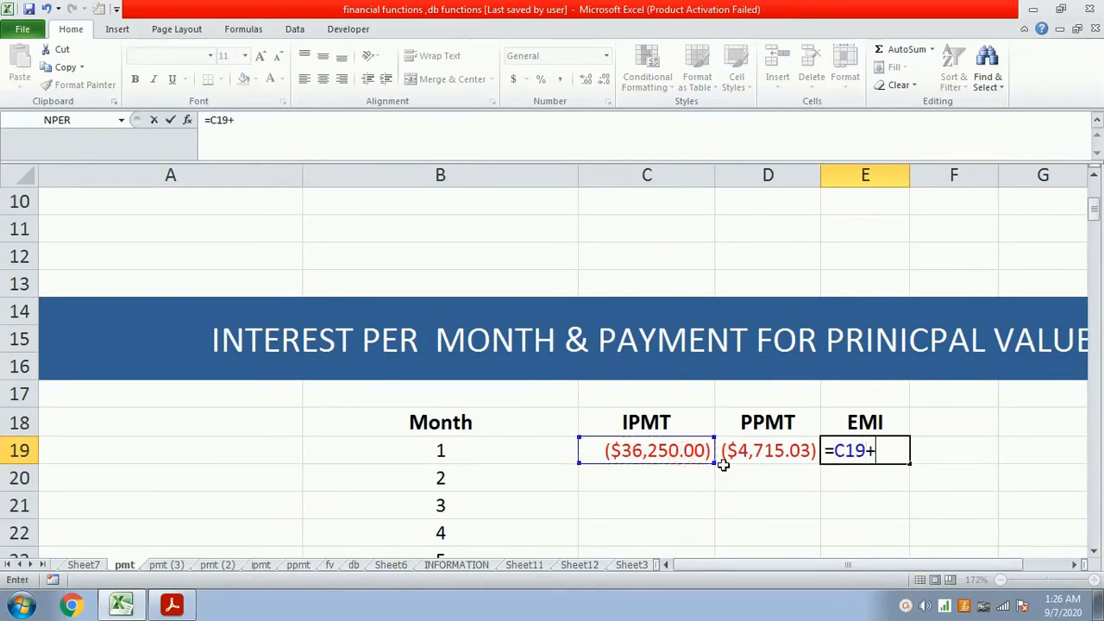
pyautogui.write('d1')
pyautogui.write('9')
pyautogui.press('Return')
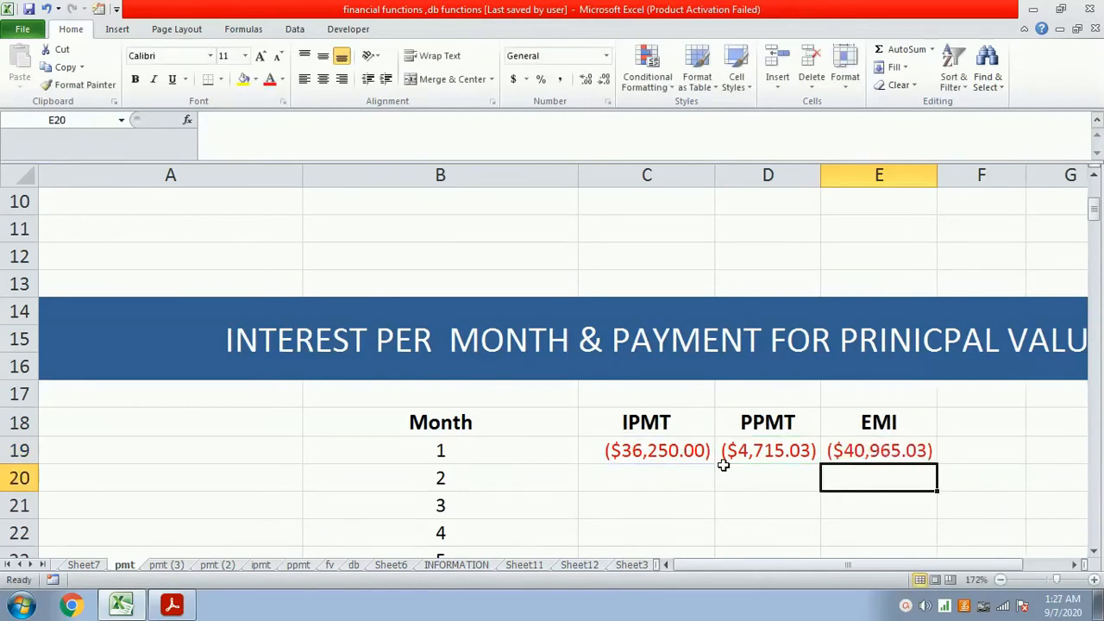
# - Fill the IPMT, PPMT and EMI formulas from row 19 down through month 180
pyautogui.click(683, 448)
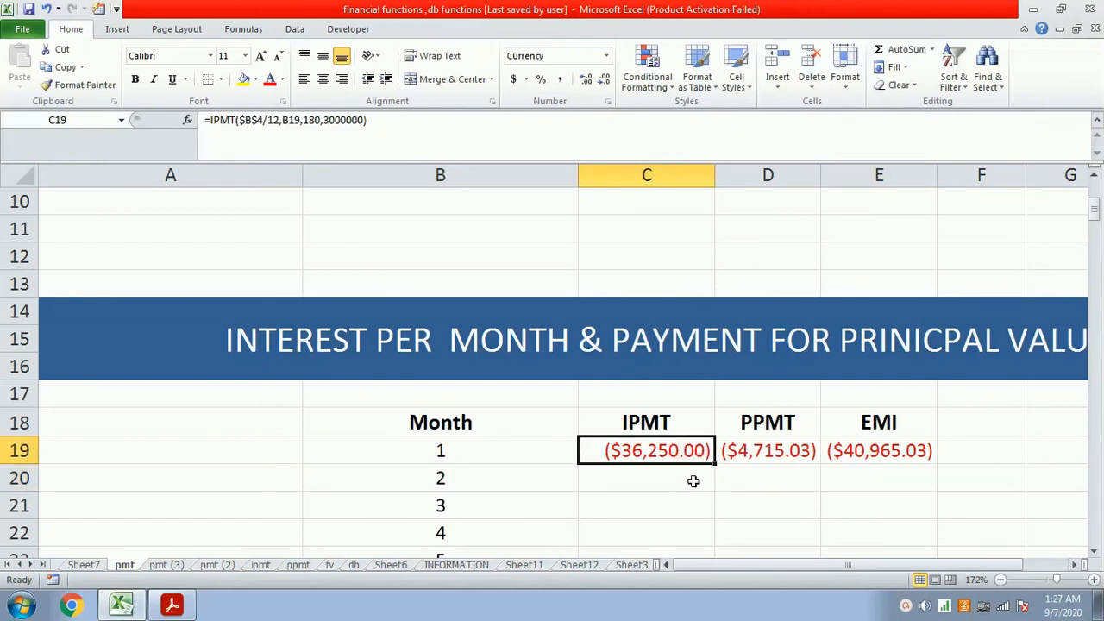
pyautogui.doubleClick(713, 463)
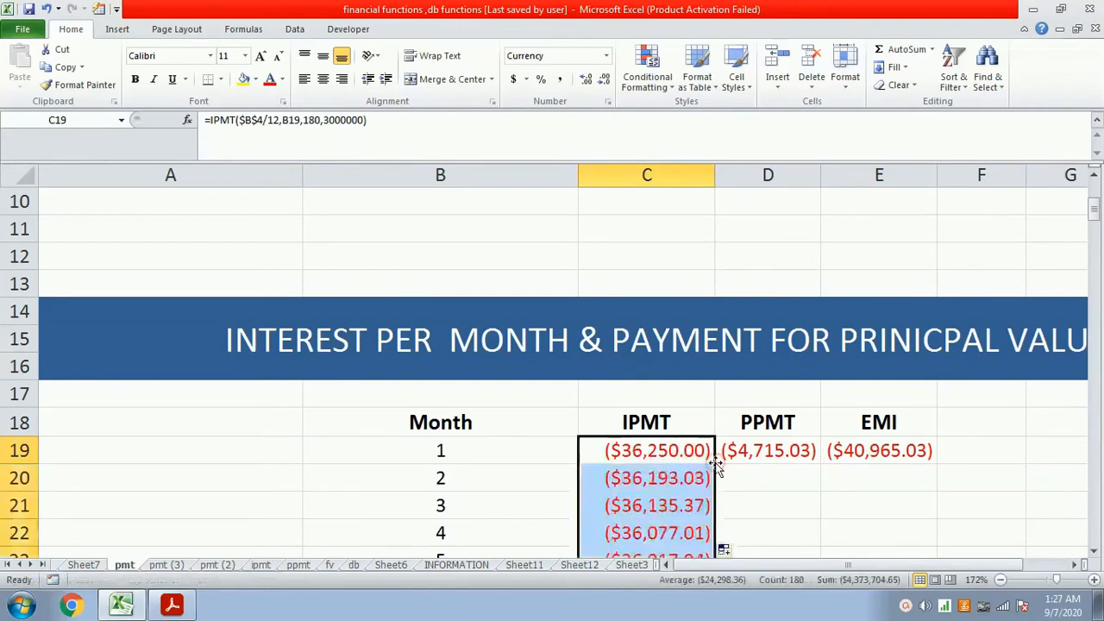
pyautogui.click(773, 451)
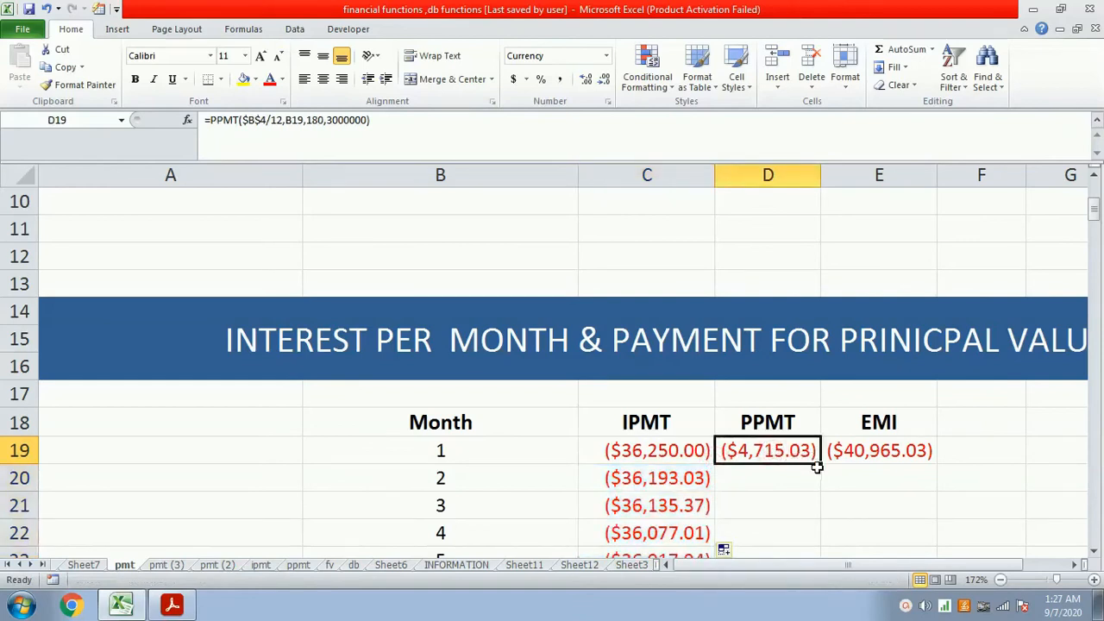
pyautogui.click(817, 467)
pyautogui.click(818, 459)
pyautogui.doubleClick(820, 464)
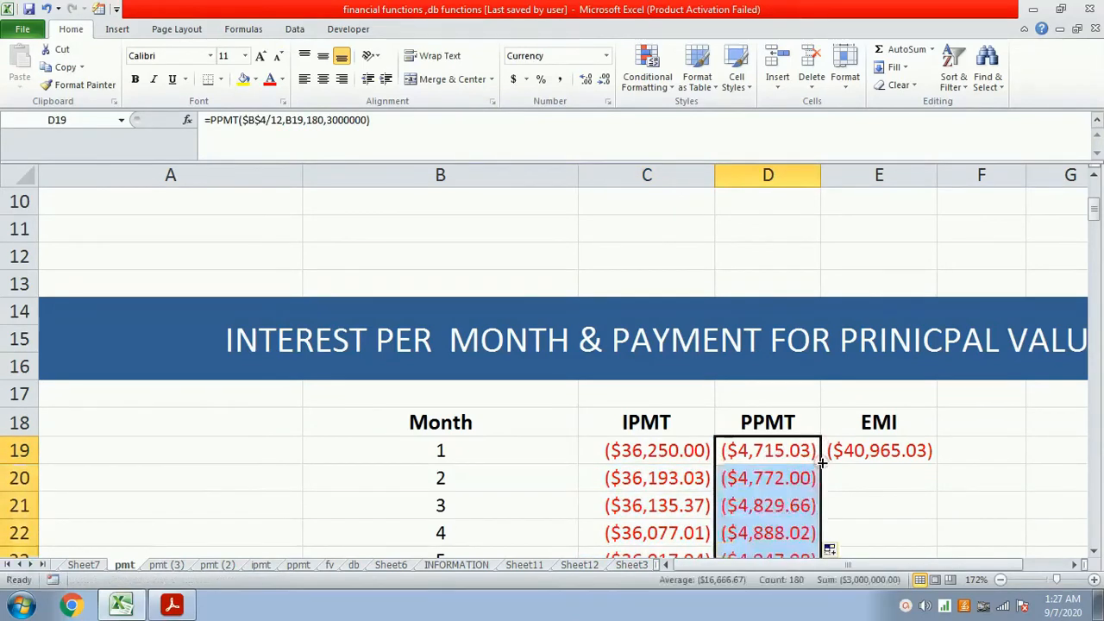
pyautogui.click(903, 458)
pyautogui.doubleClick(936, 464)
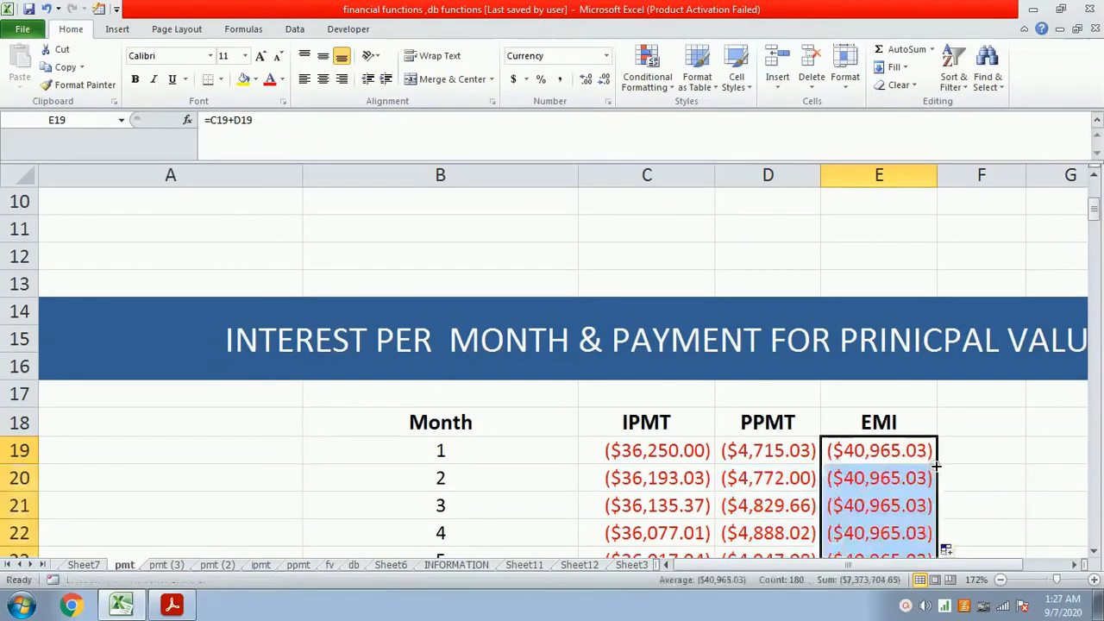
# - Go to the last month of the table and autofit column D to the full PPMT amounts, selecting cell D198
pyautogui.scroll(-3, 880, 452)
pyautogui.scroll(1, 886, 453)
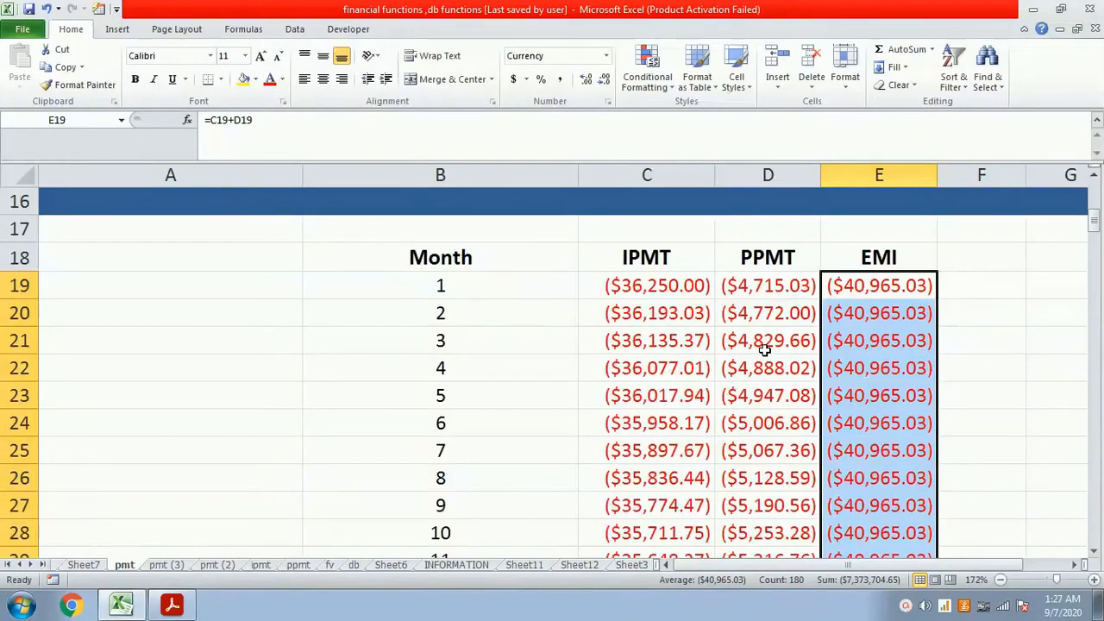
pyautogui.click(643, 289)
pyautogui.hotkey('ctrl', 'Down')
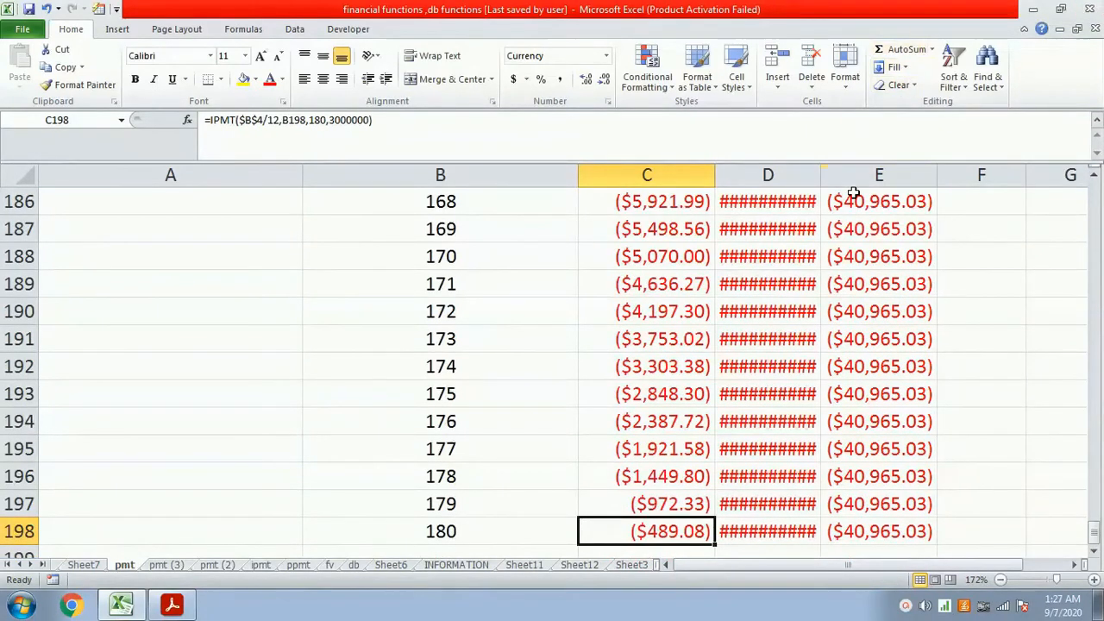
pyautogui.doubleClick(822, 177)
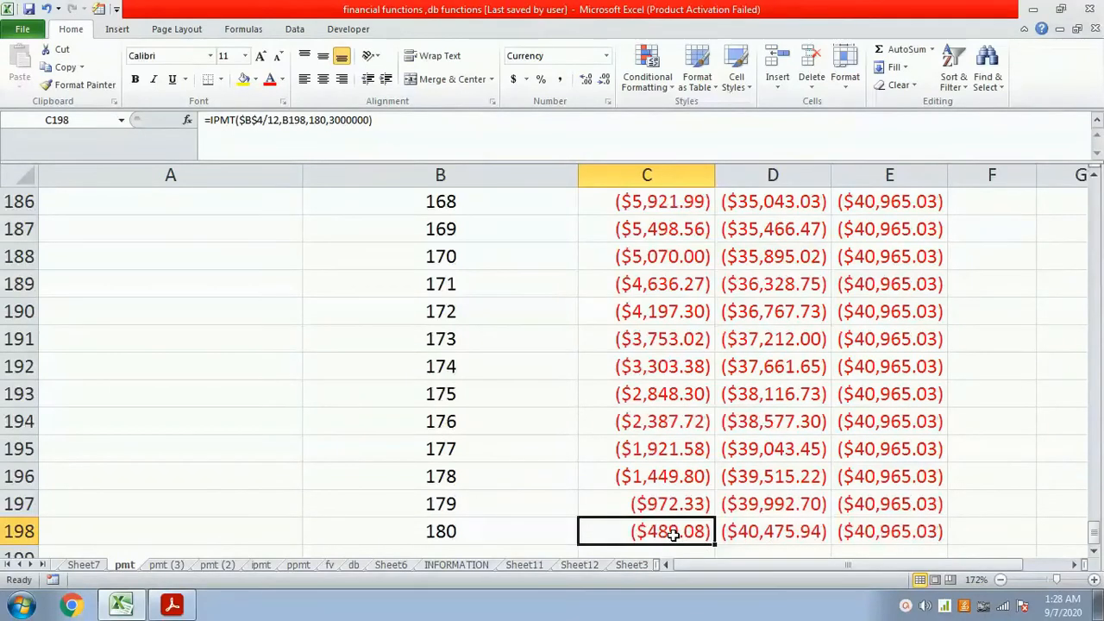
pyautogui.click(755, 532)
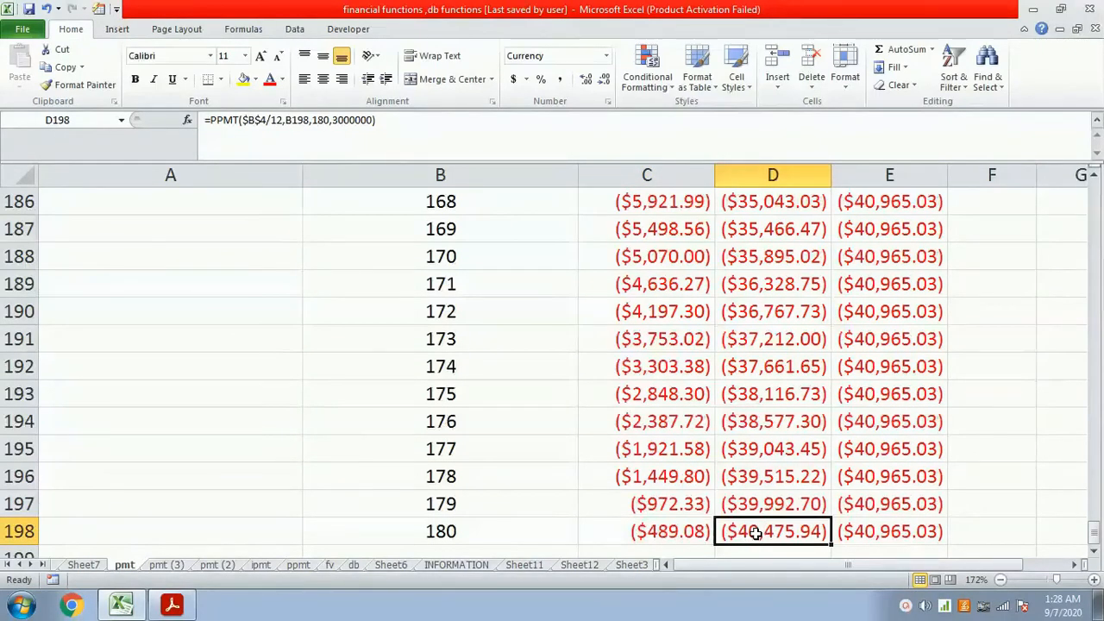
# - Look back through the IPMT, PPMT and EMI table from month 180 up to its header row
pyautogui.scroll(10, 949, 532)
pyautogui.scroll(20, 930, 532)
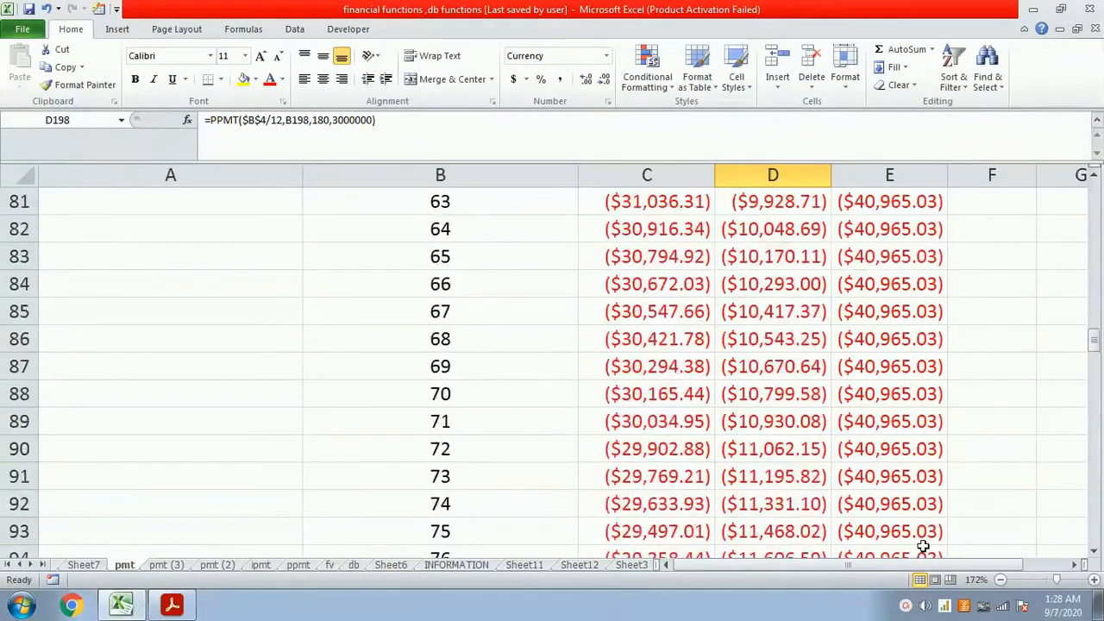
pyautogui.scroll(14, 928, 537)
pyautogui.scroll(12, 924, 546)
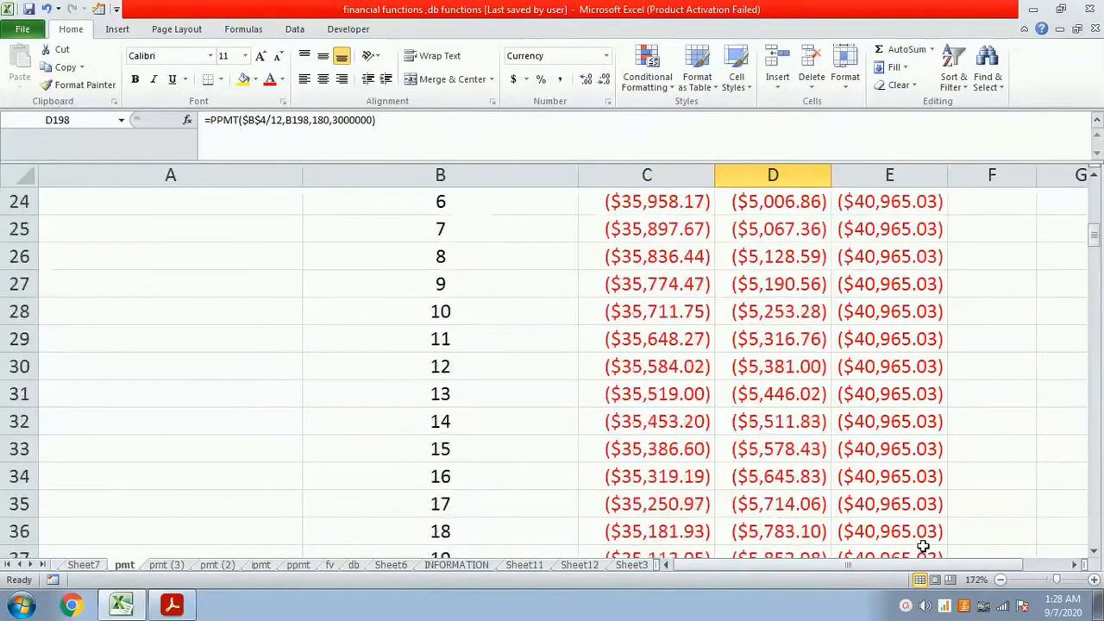
pyautogui.scroll(-4, 923, 547)
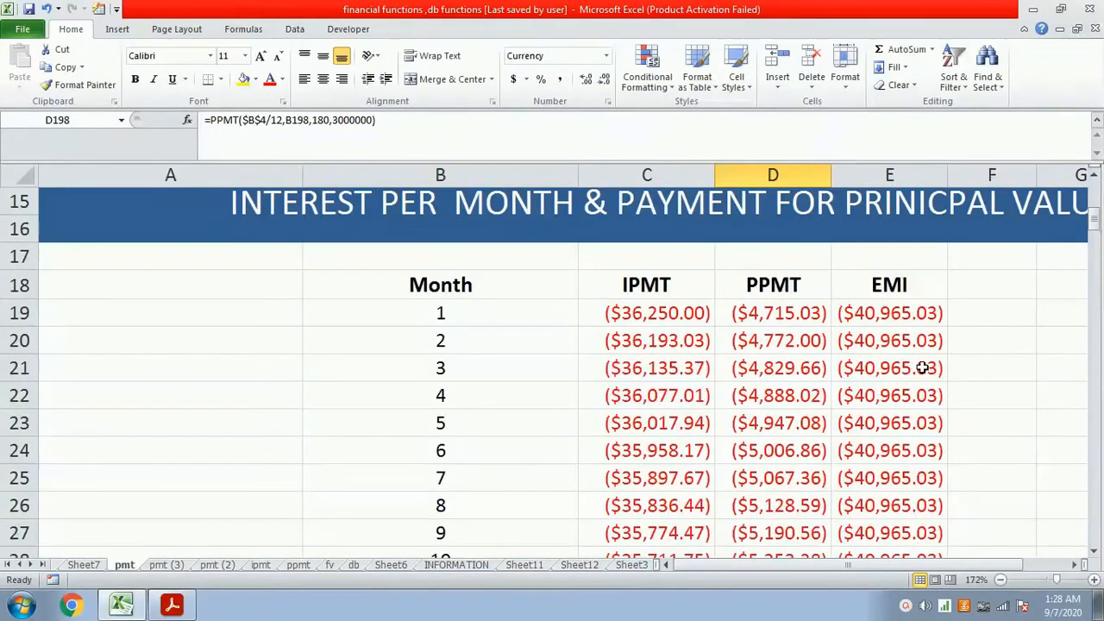
# - Switch to FV.pdf in Adobe Acrobat Reader and read the DB function's syntax, arguments and example in full screen
pyautogui.click(180, 609)
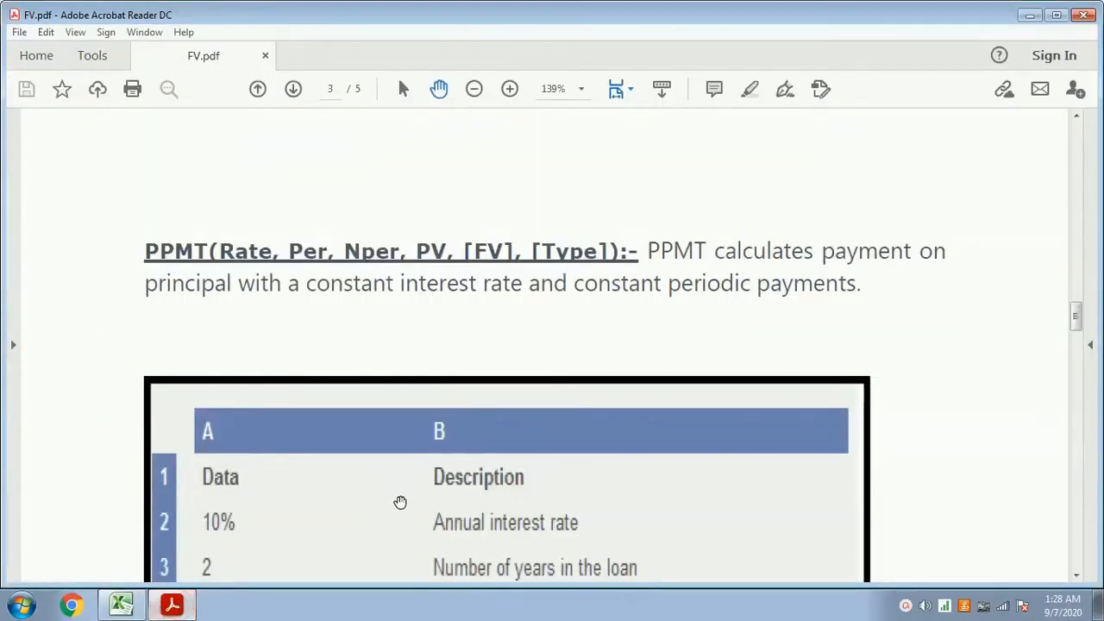
pyautogui.hotkey('ctrl', 'l')
pyautogui.scroll(-1, 401, 502)
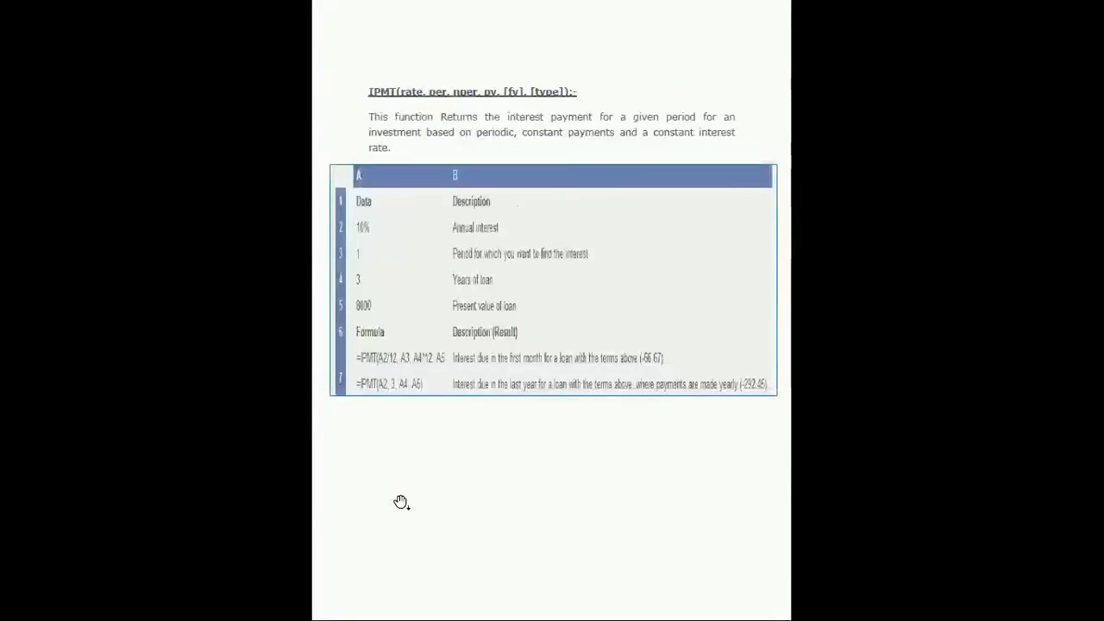
pyautogui.scroll(-1, 403, 502)
pyautogui.scroll(3, 403, 503)
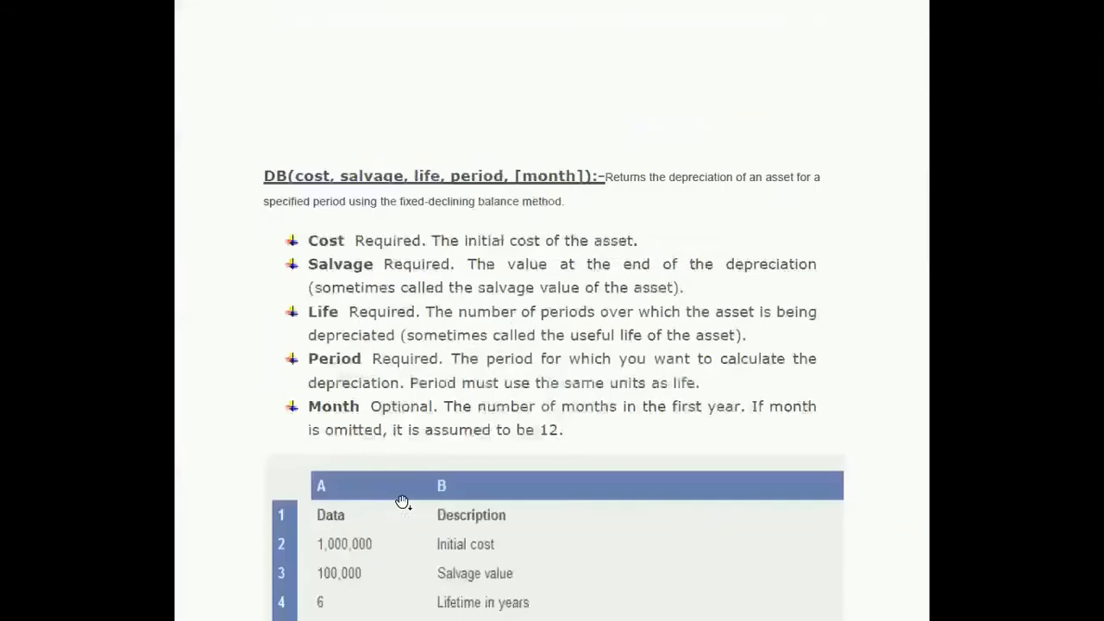
pyautogui.scroll(-3, 365, 426)
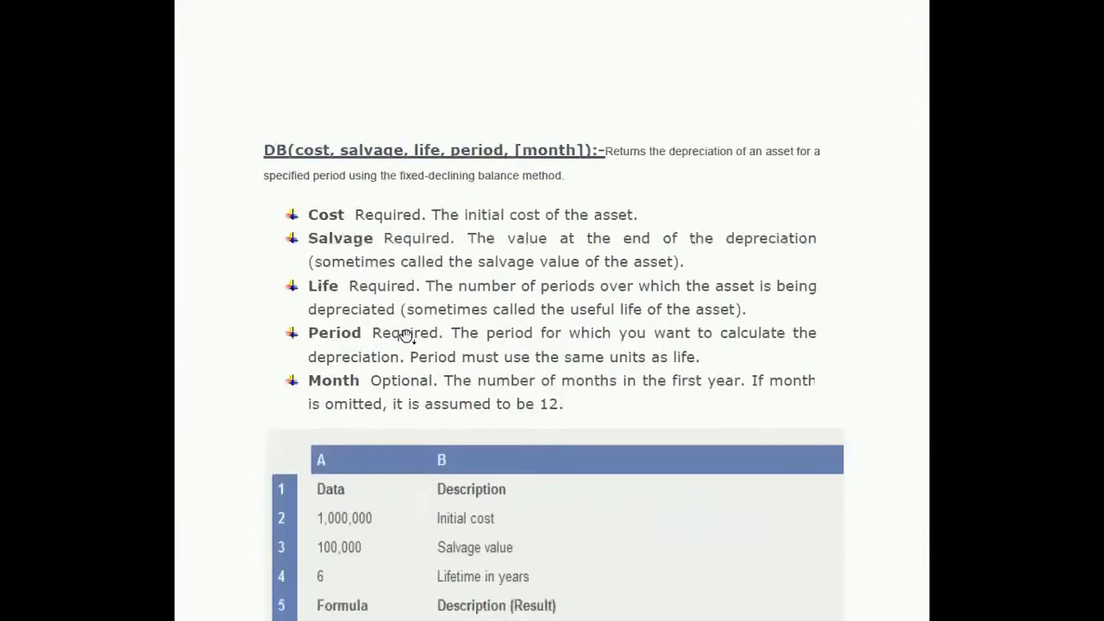
pyautogui.scroll(-1, 402, 340)
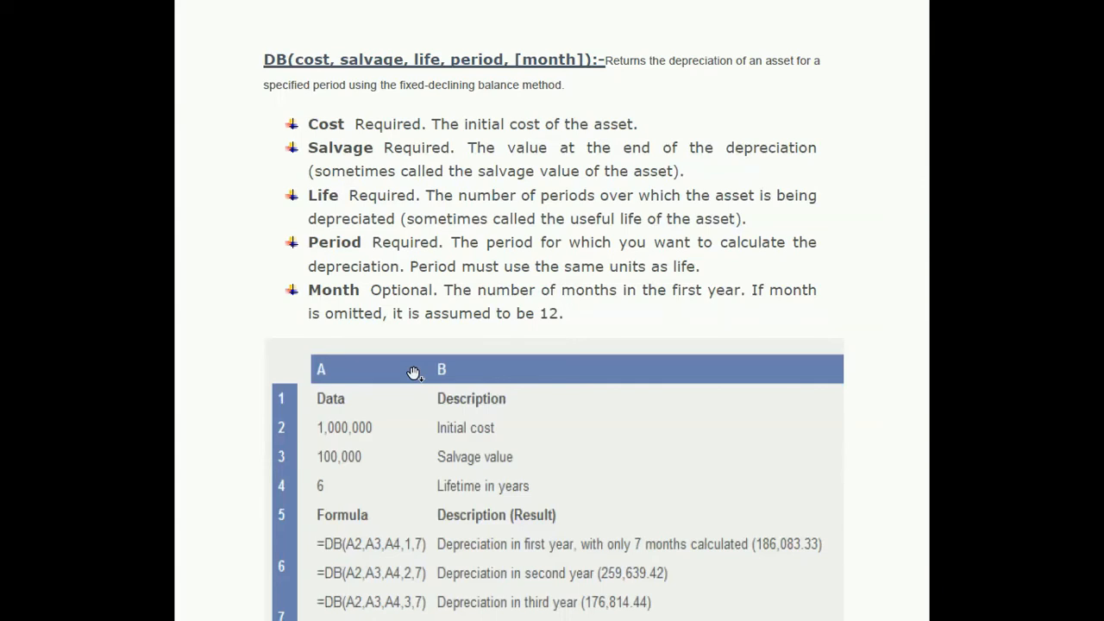
pyautogui.press('Escape')
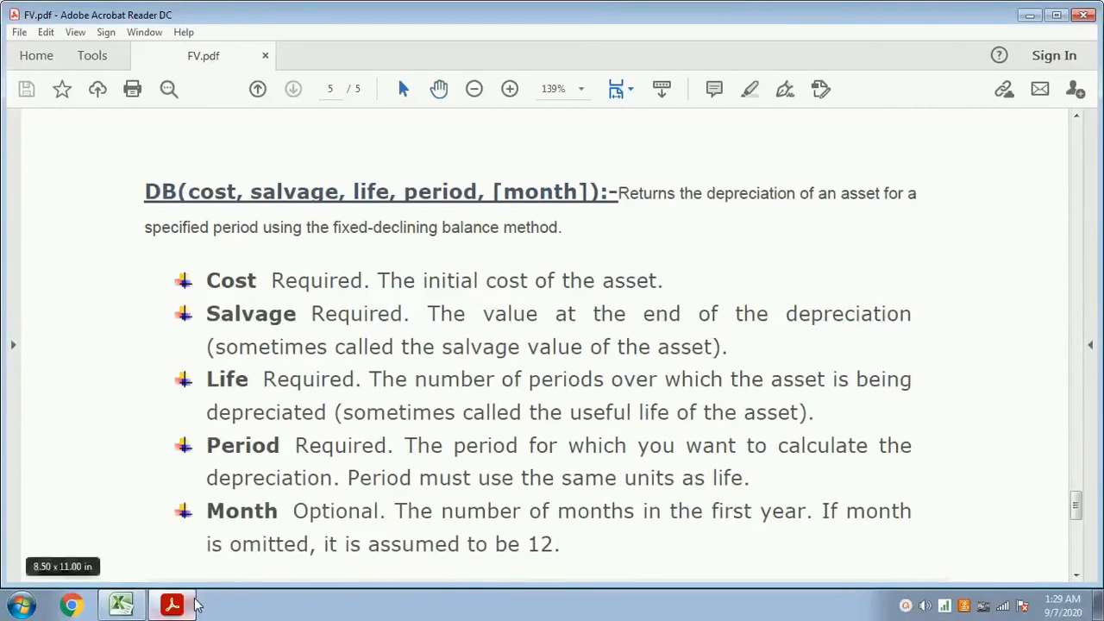
# - Switch back to Excel and clear the first-year and second-year depreciation results in B5 and B6 of the db sheet
pyautogui.click(122, 606)
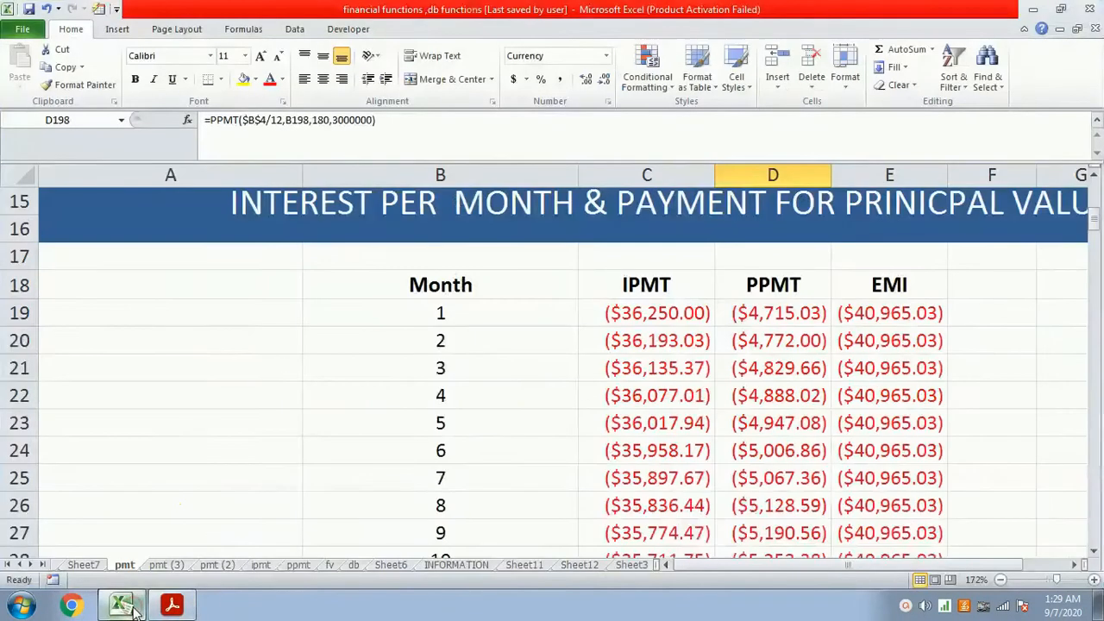
pyautogui.click(355, 566)
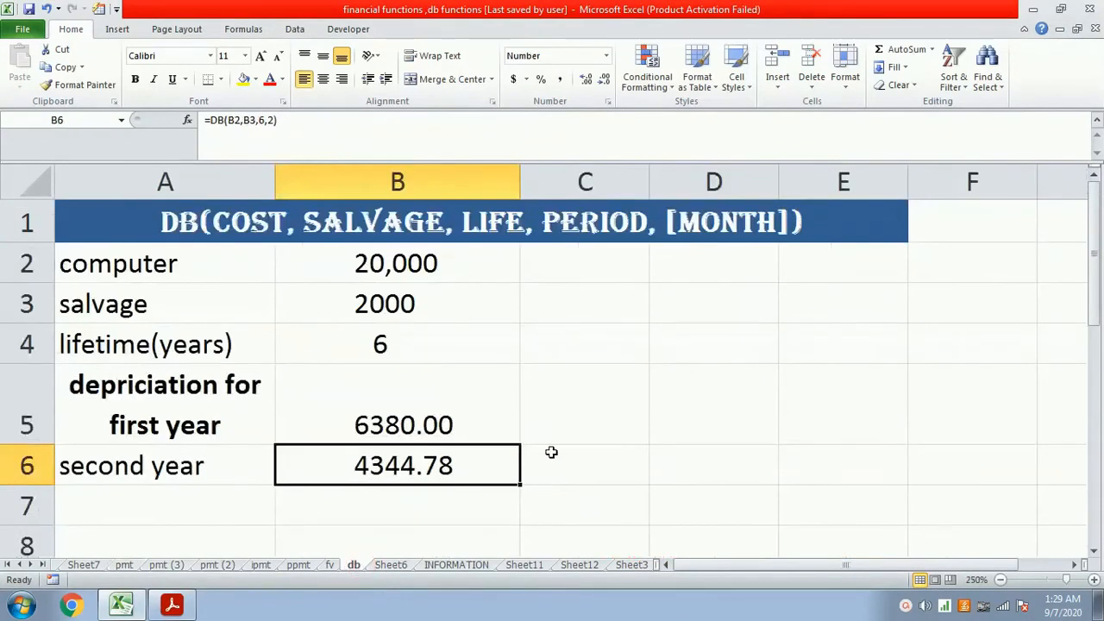
pyautogui.click(521, 409)
pyautogui.press('Delete')
pyautogui.press('Down')
pyautogui.press('Delete')
pyautogui.press('Up')
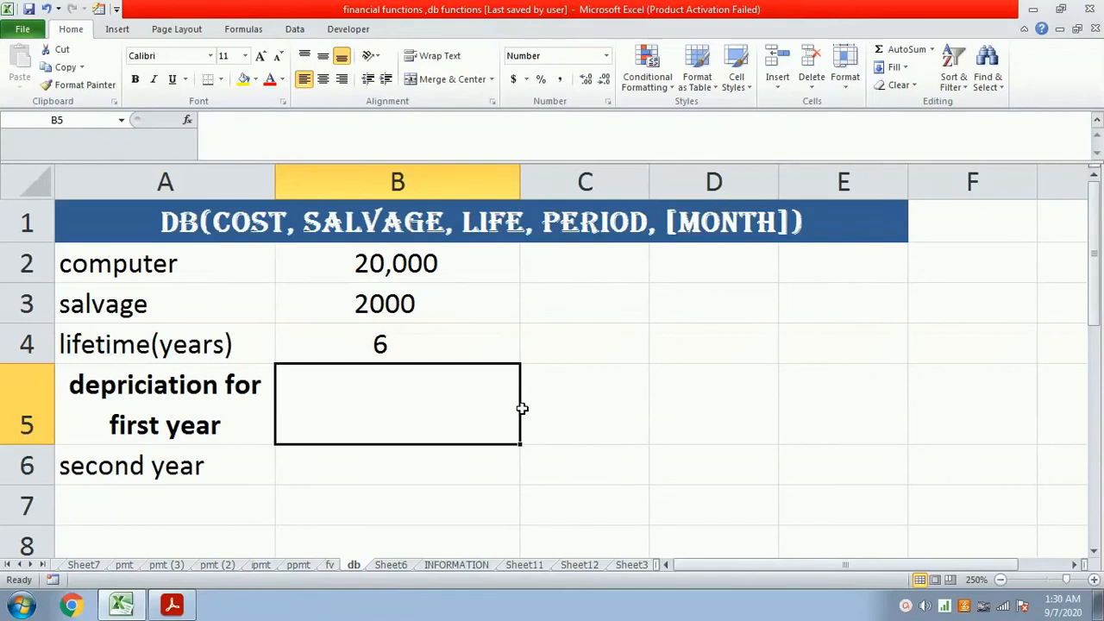
# - Calculate the first-year depreciation in cell B5 with the formula =db(b2,b3,b4,1)
pyautogui.write('=')
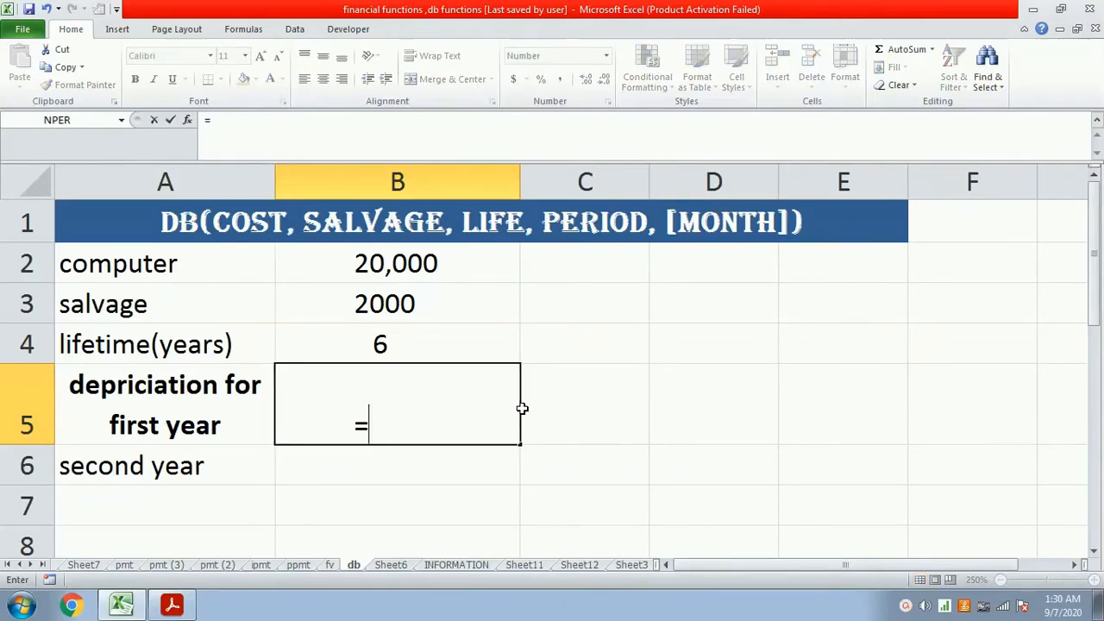
pyautogui.write('db(')
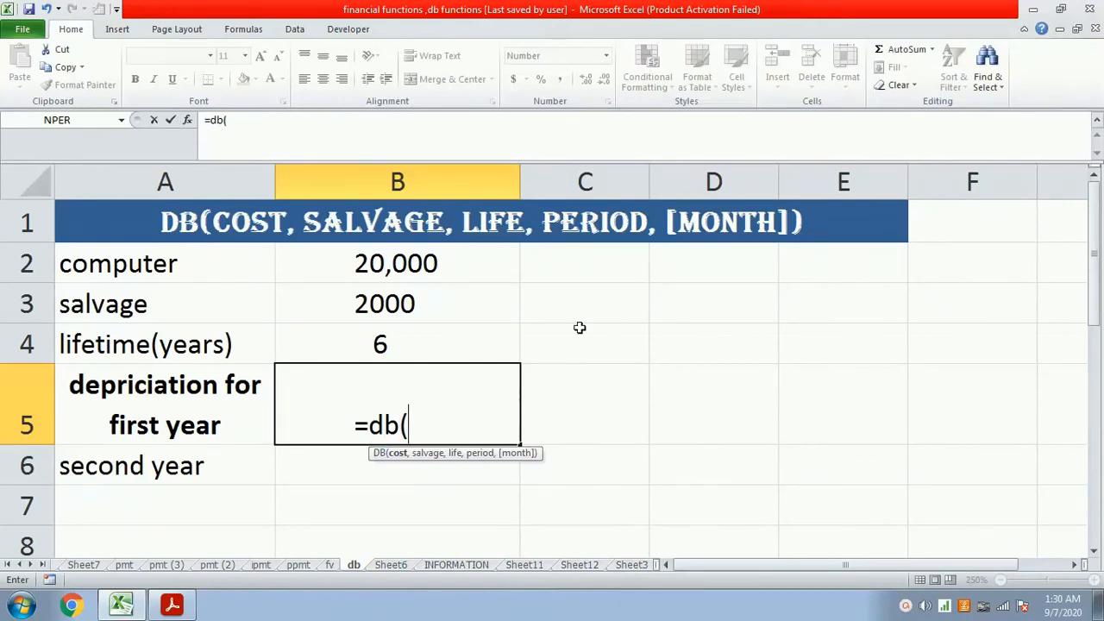
pyautogui.write('b2,')
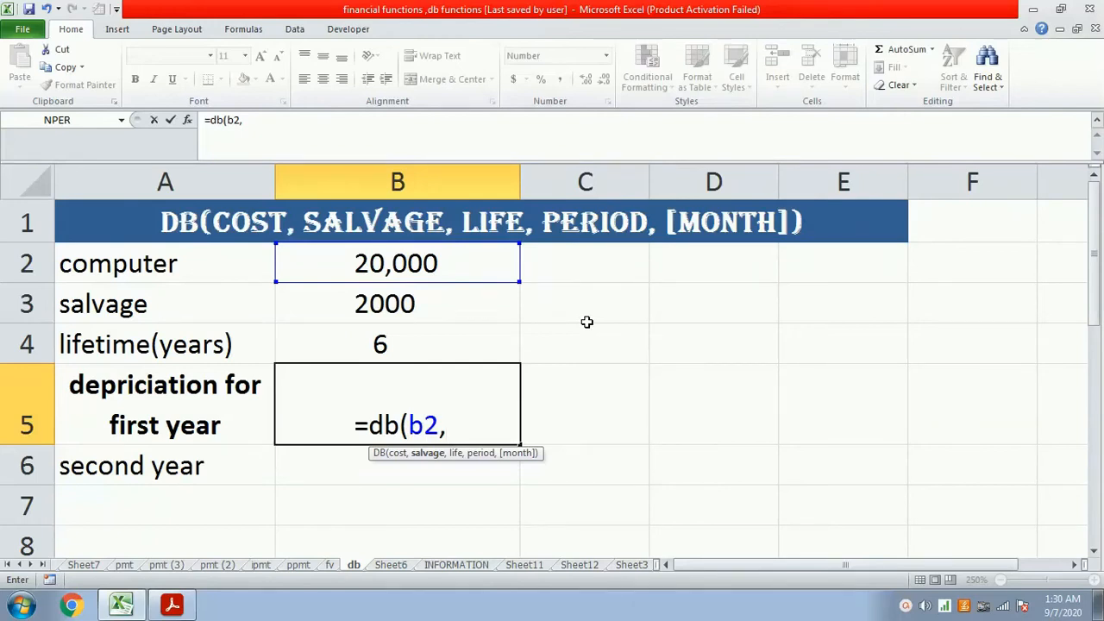
pyautogui.write('b3,')
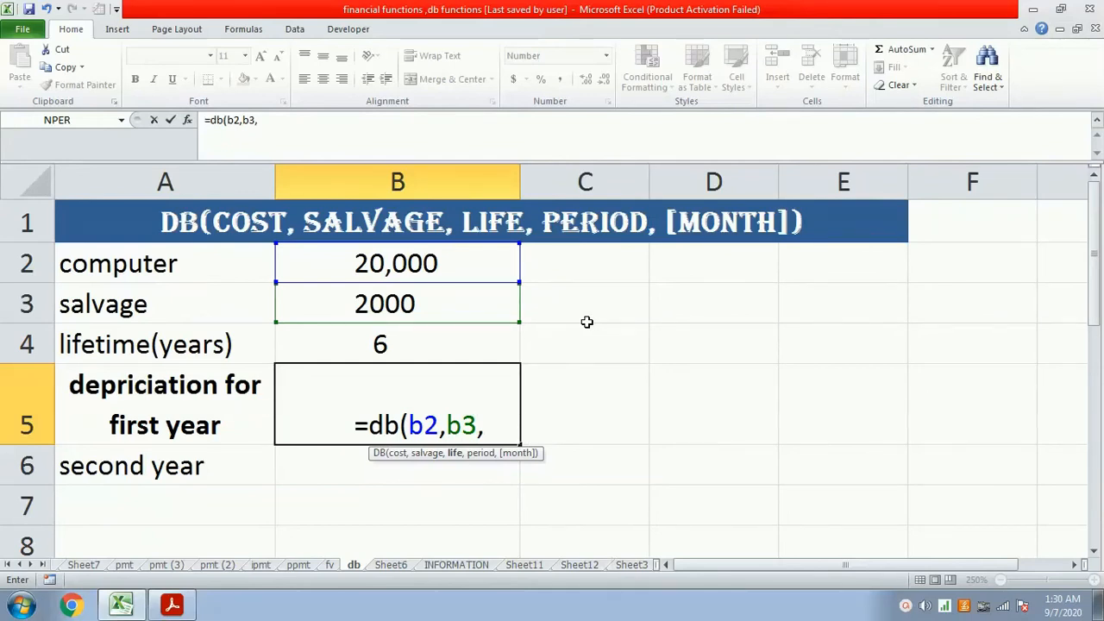
pyautogui.write('b4,')
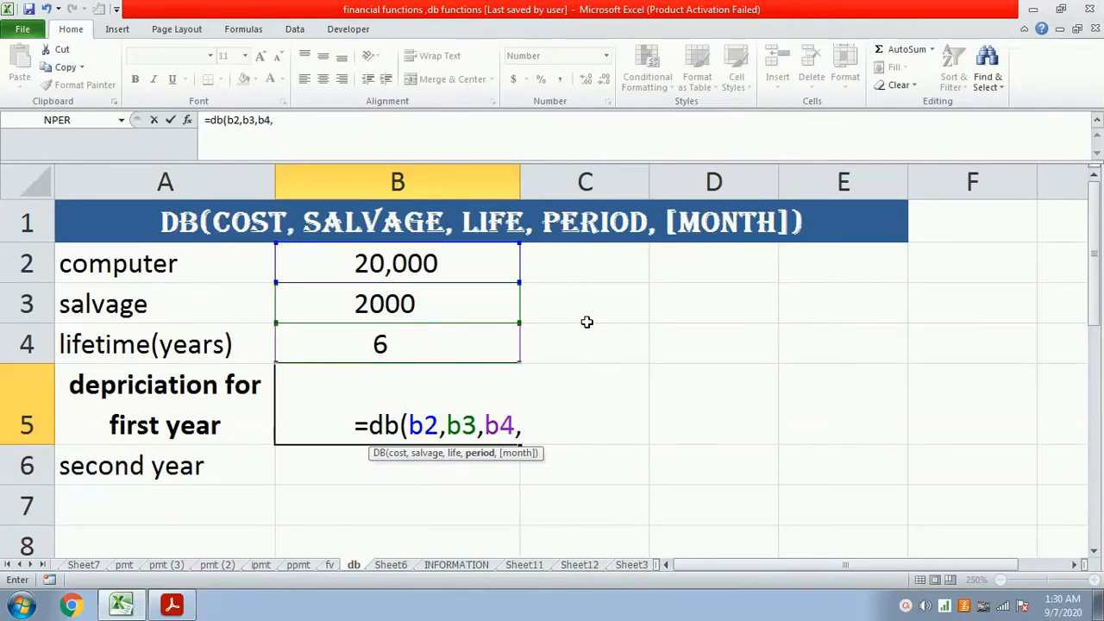
pyautogui.write('1)')
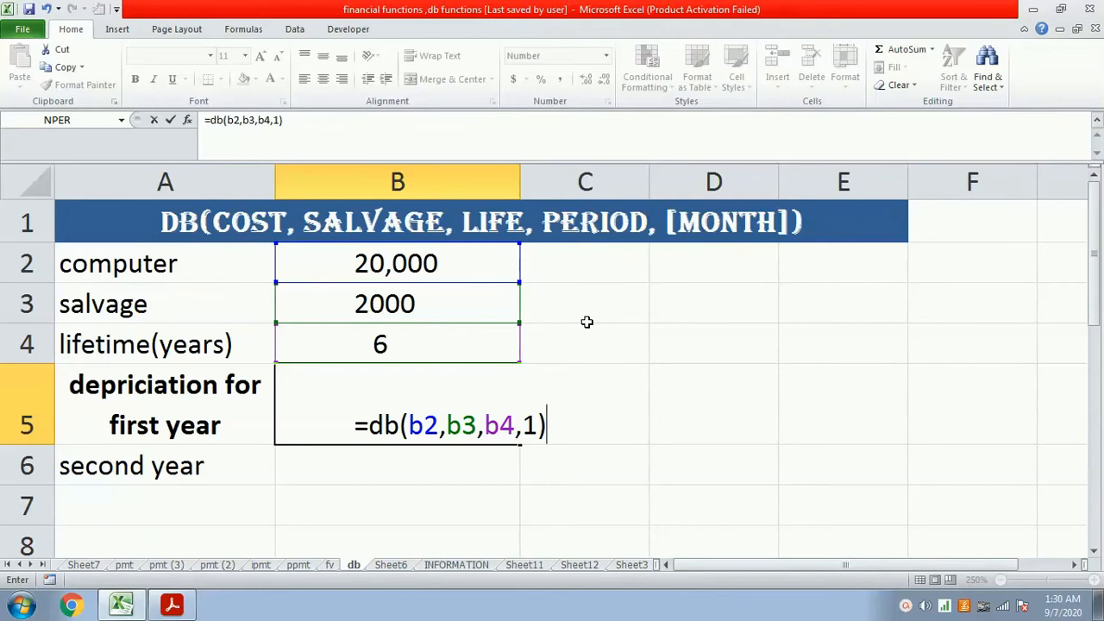
pyautogui.press('Return')
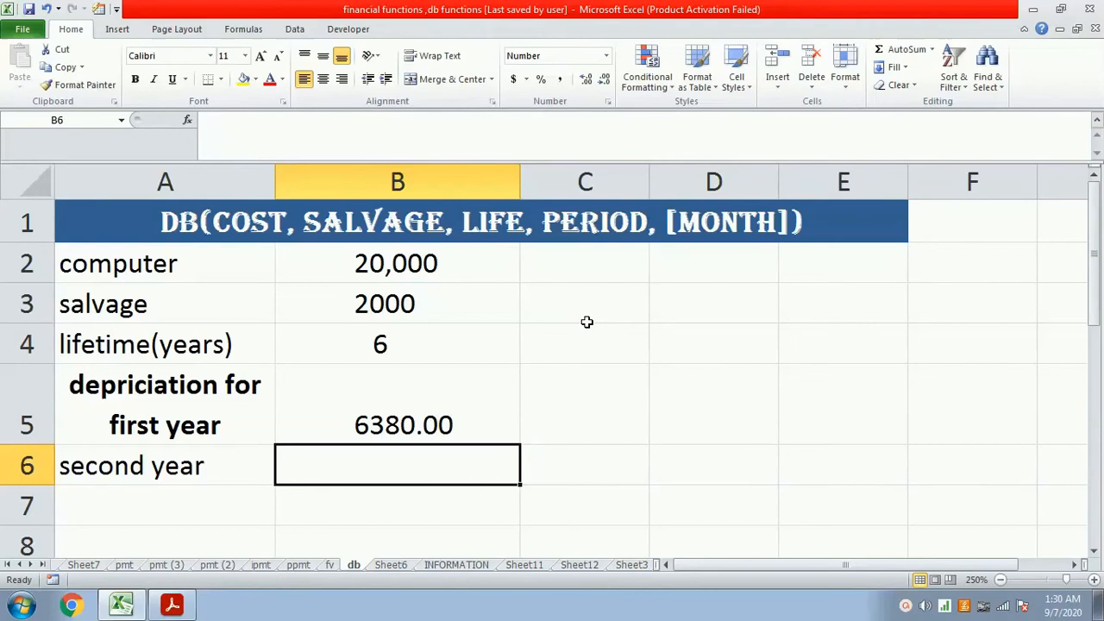
# - Calculate the second-year depreciation in cell B6 with the formula =db(b2,b3,b4,2)
pyautogui.write('=')
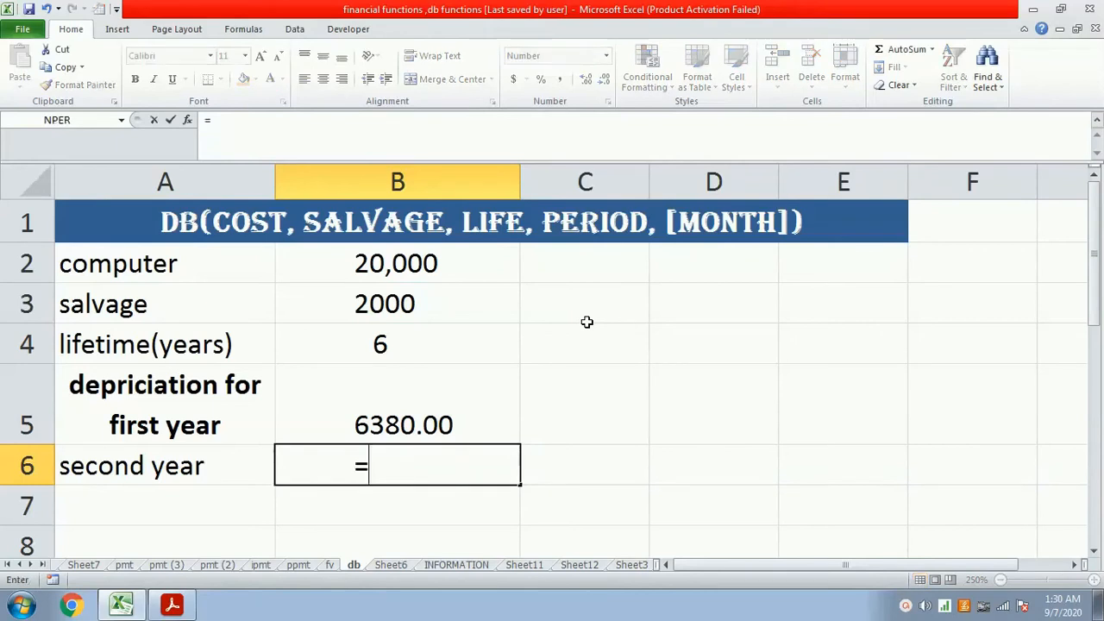
pyautogui.write('db(b2,')
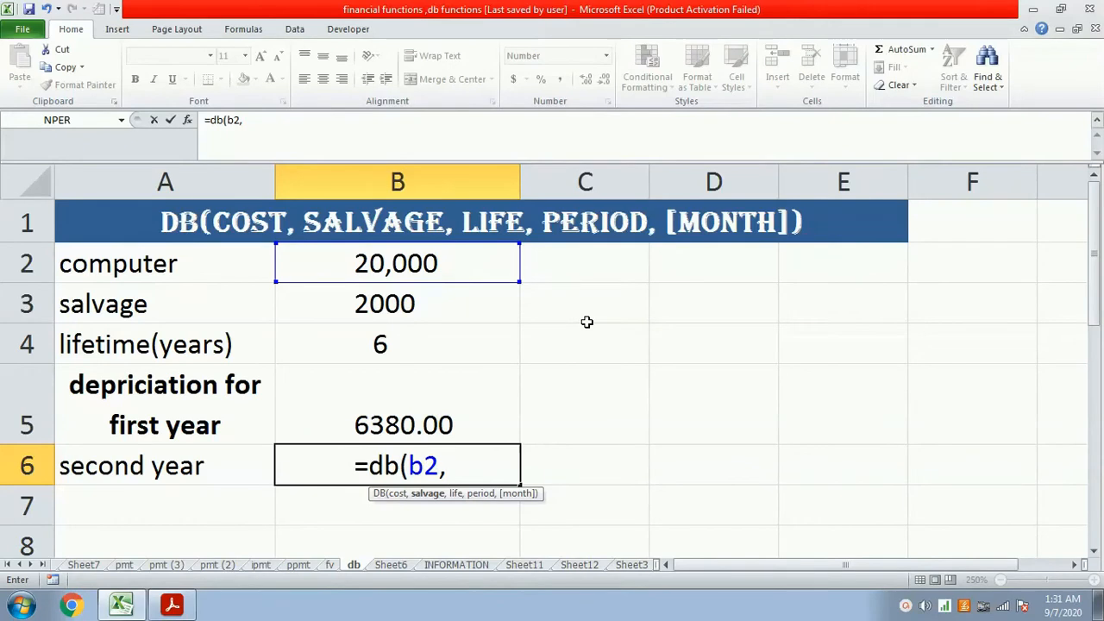
pyautogui.write('b3,')
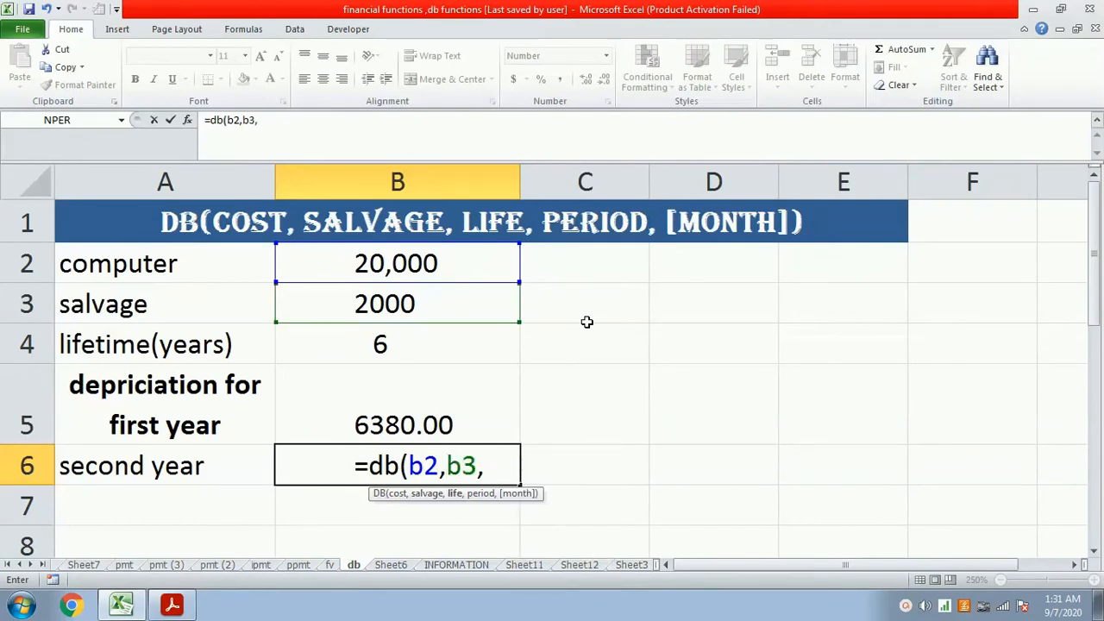
pyautogui.write('b4,')
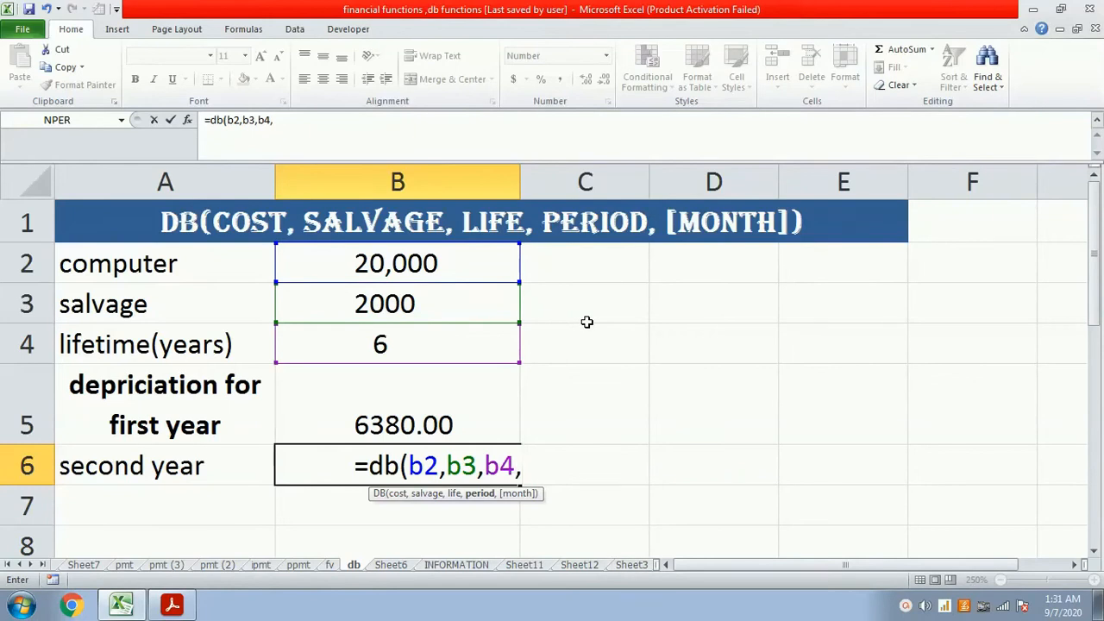
pyautogui.write('2)')
pyautogui.press('Return')
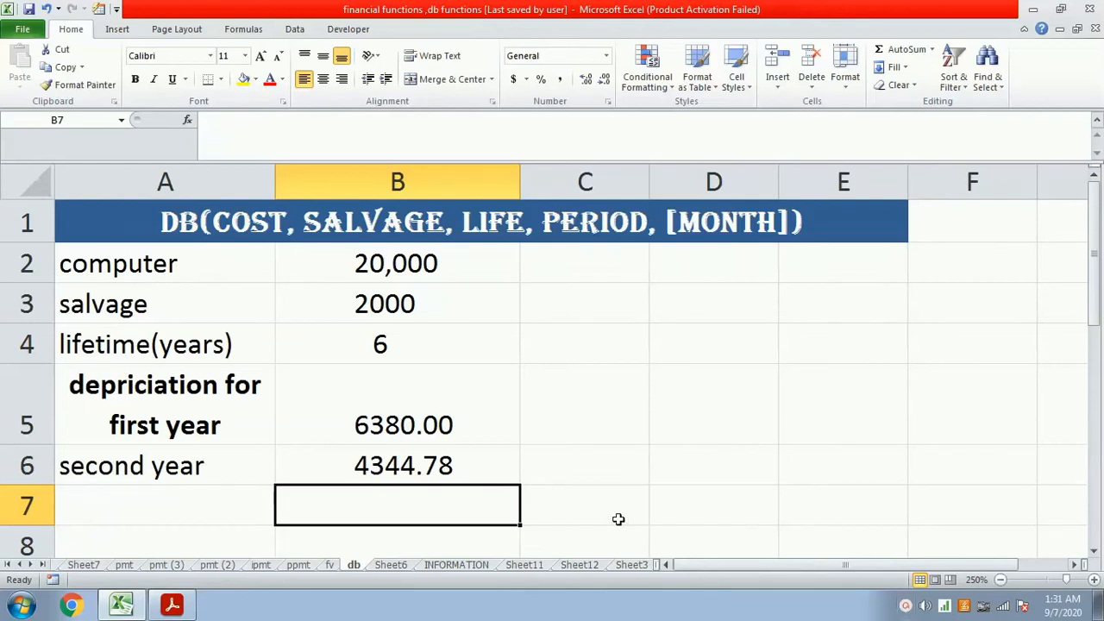
# - Go to the pmt (3) sheet and clear the number of installments in cell B6
pyautogui.click(93, 568)
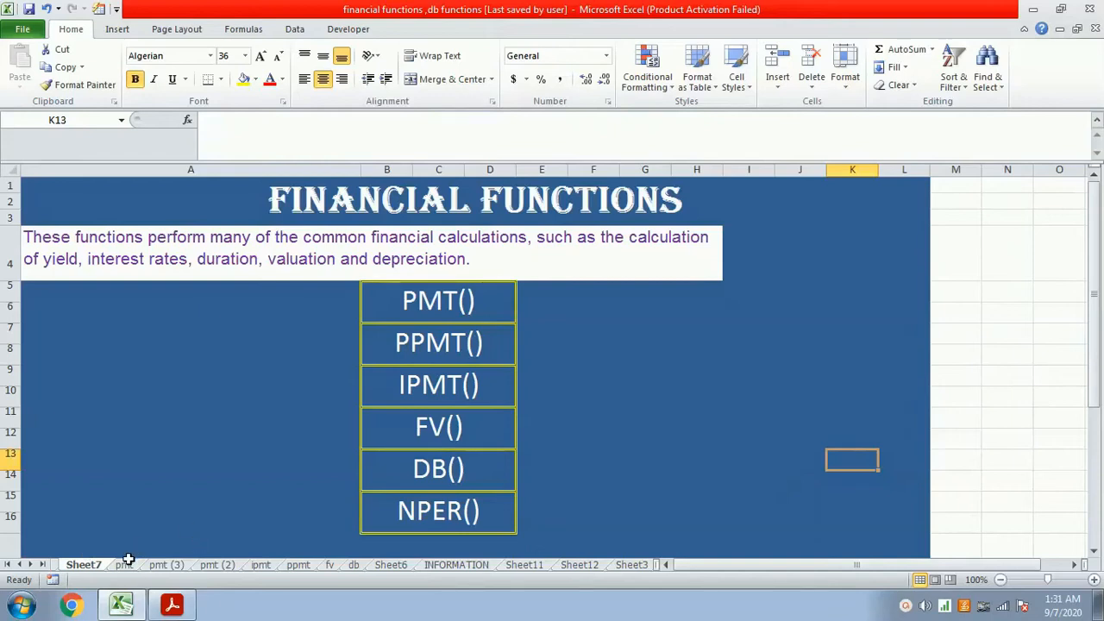
pyautogui.click(124, 564)
pyautogui.click(174, 564)
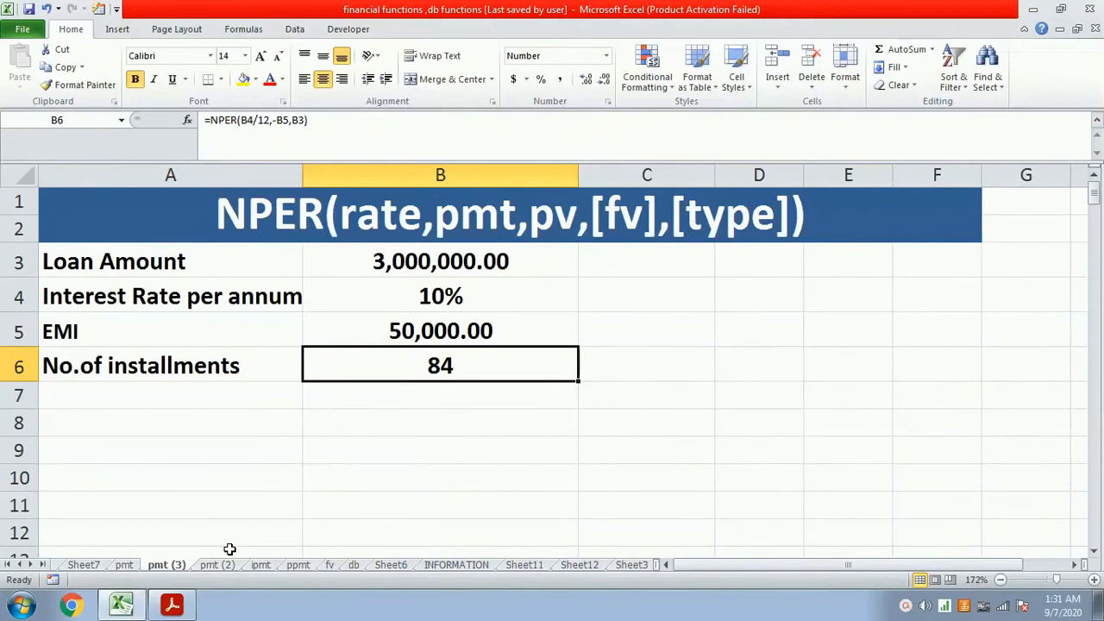
pyautogui.press('Delete')
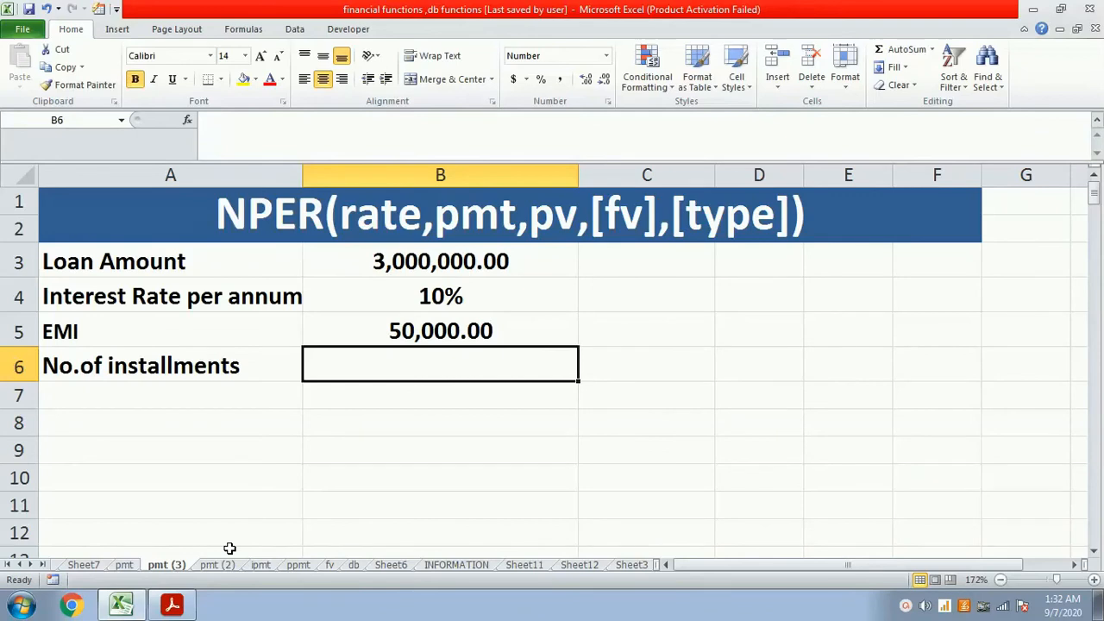
# - Calculate the number of installments in cell B6 with the formula =nper(B4/12,-b5,B3)
pyautogui.write('=')
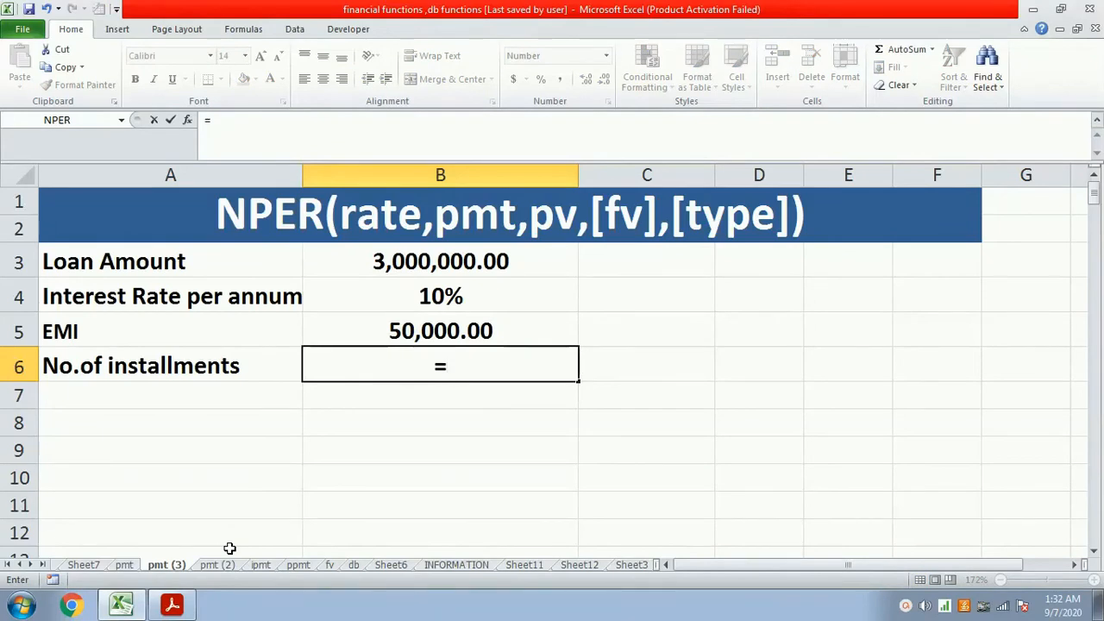
pyautogui.write('np')
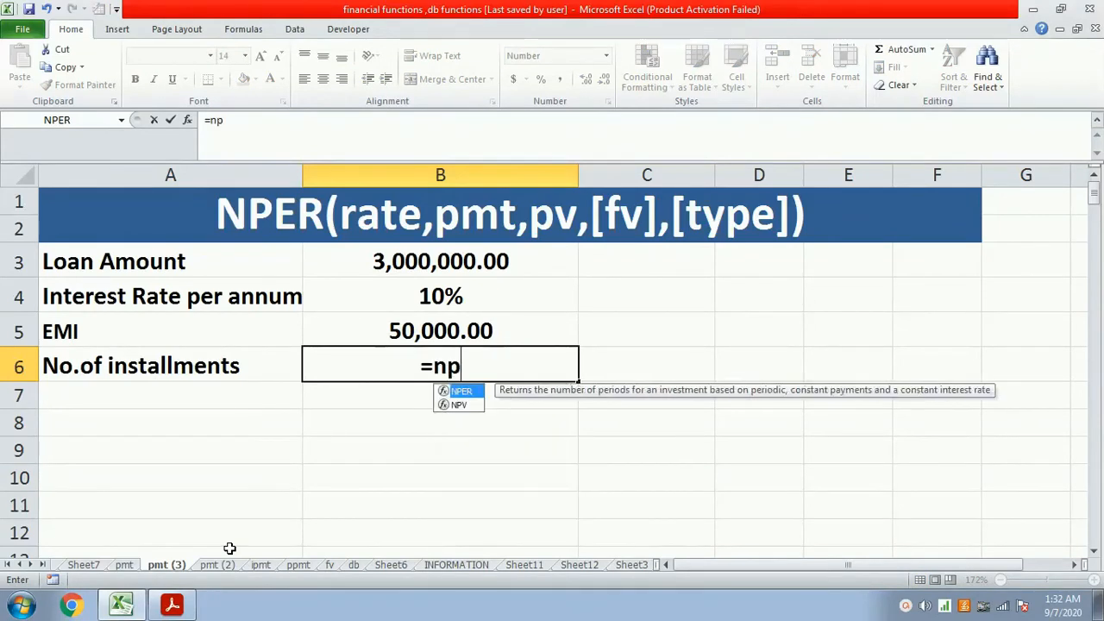
pyautogui.write('er(')
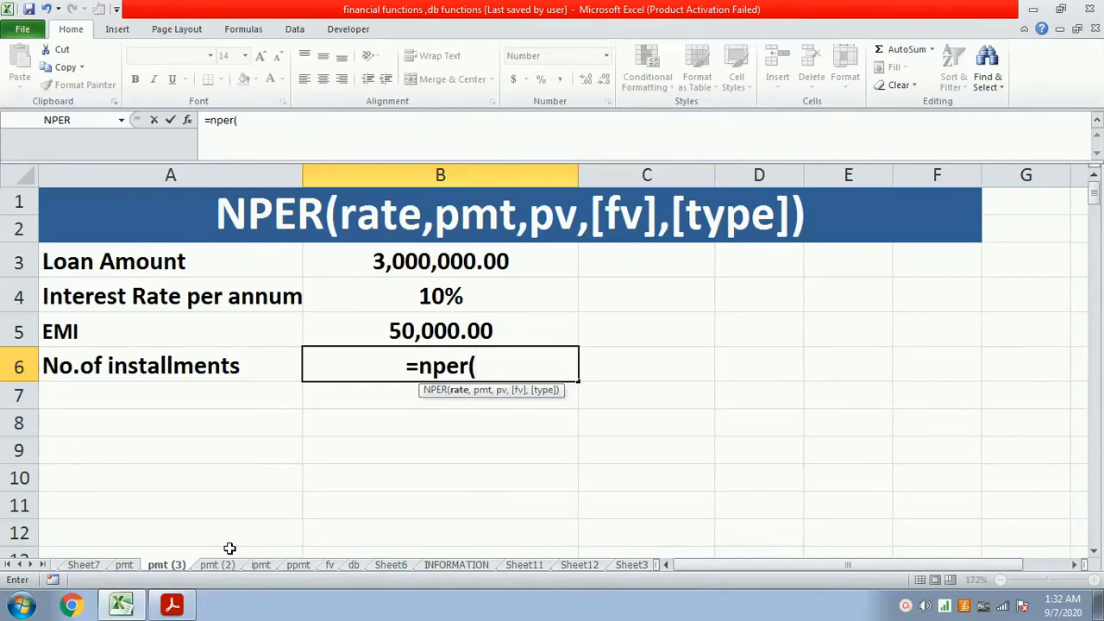
pyautogui.click(473, 293)
pyautogui.write('/12')
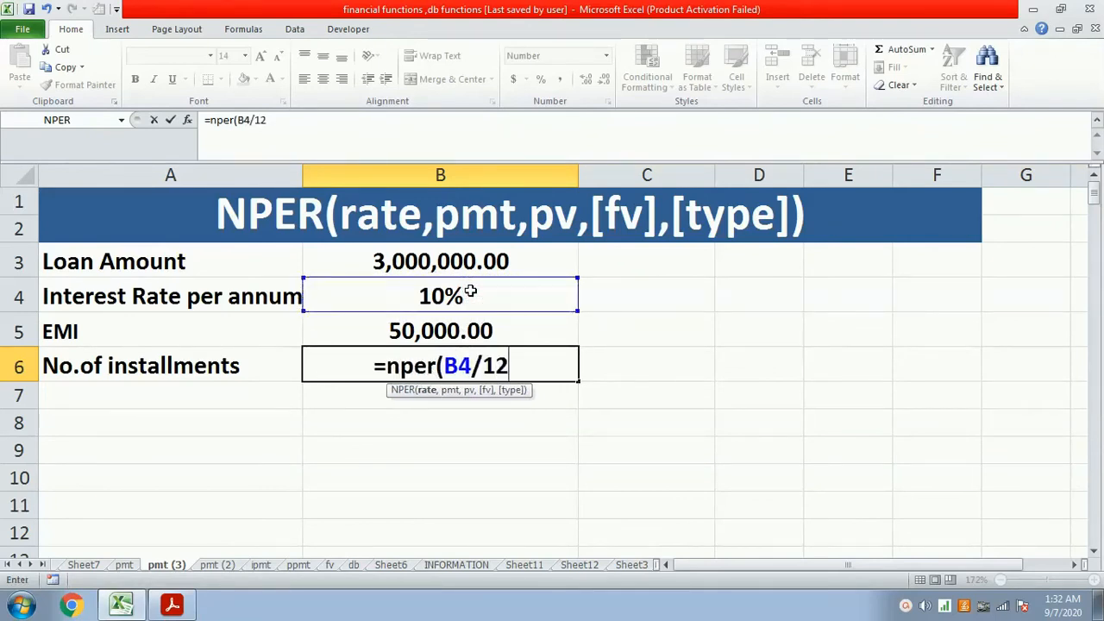
pyautogui.write(',')
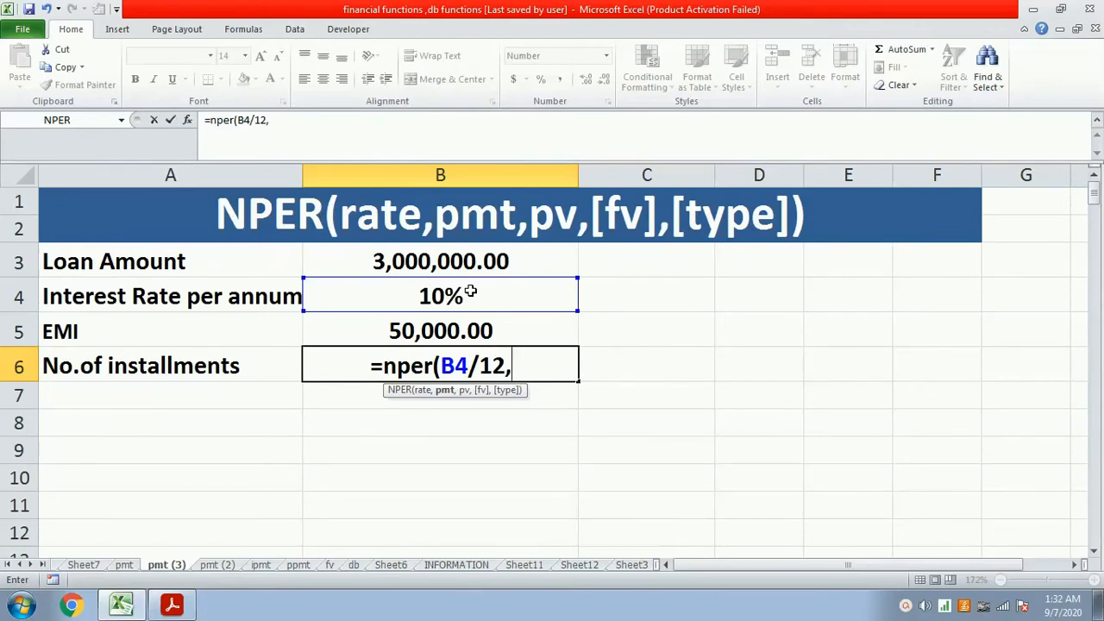
pyautogui.write('-')
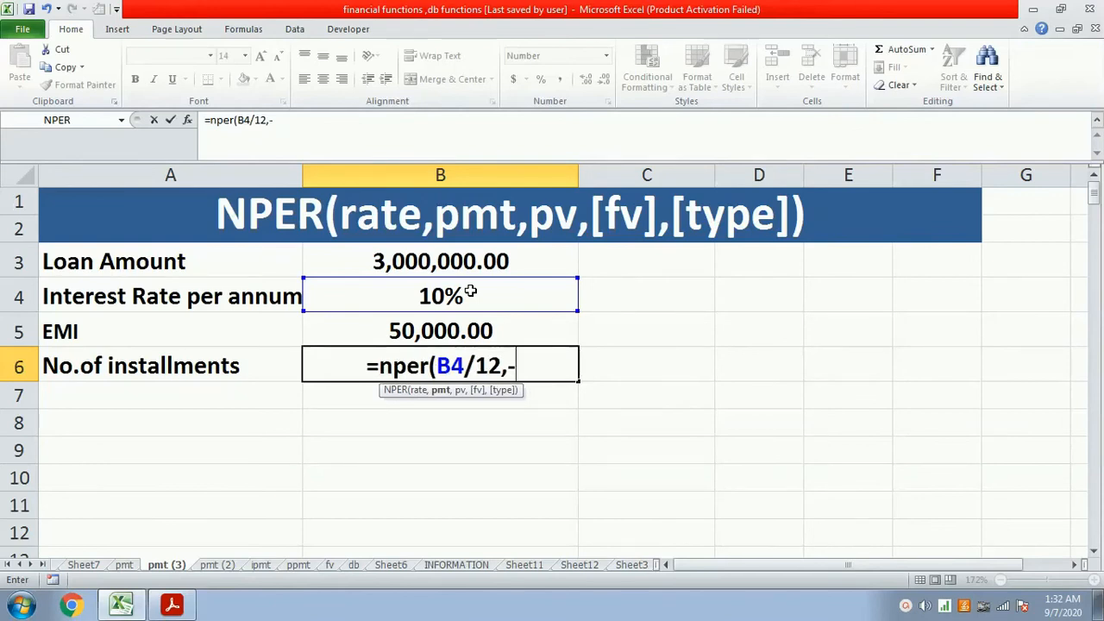
pyautogui.write('b')
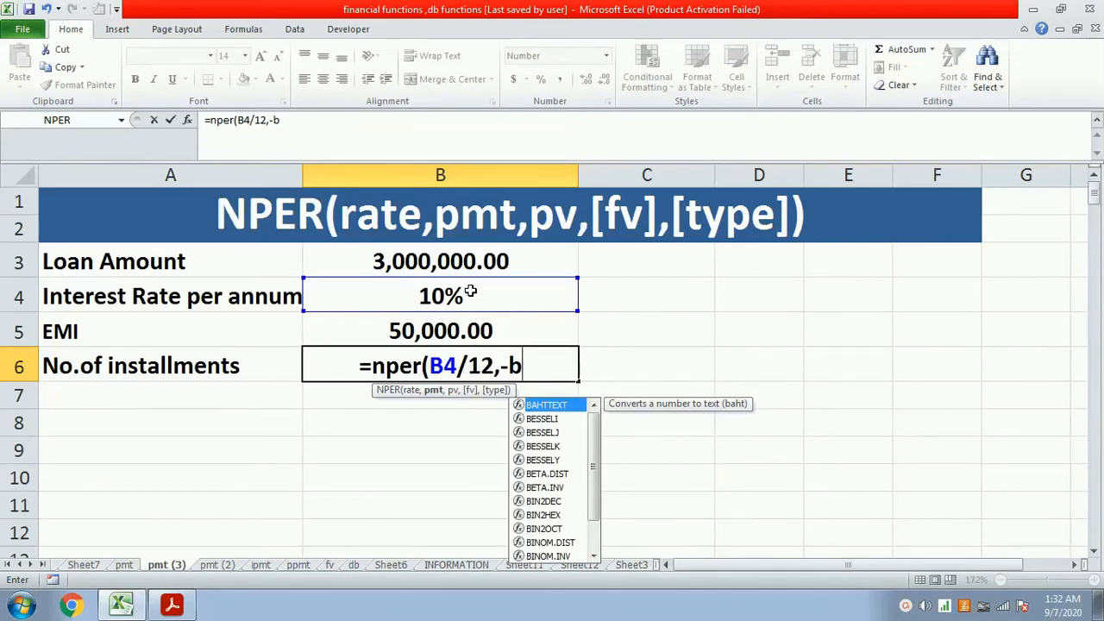
pyautogui.write('5,')
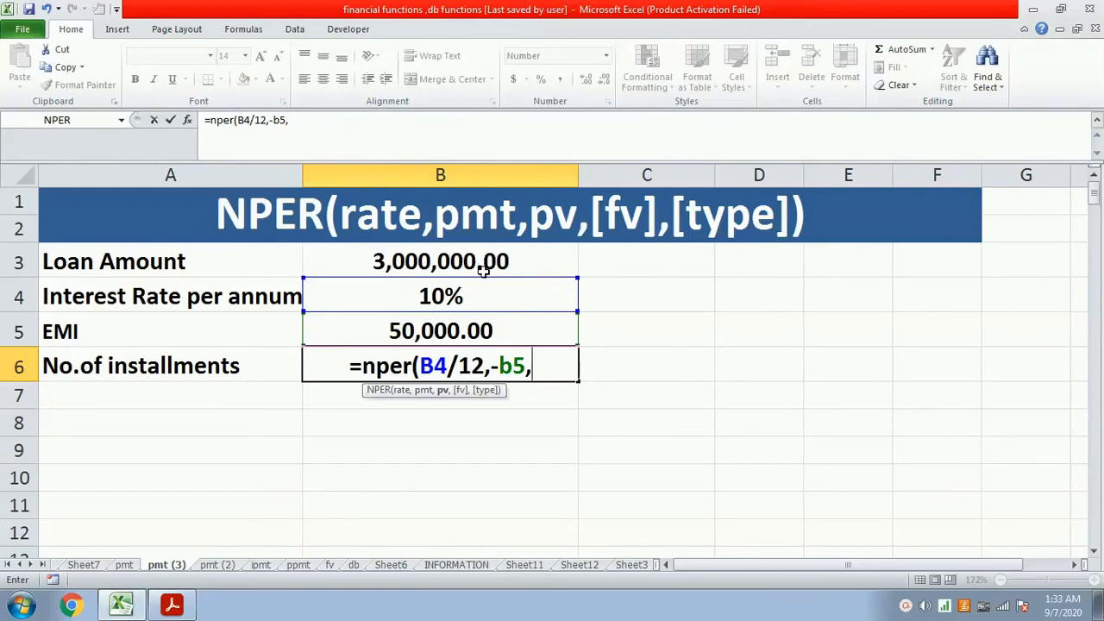
pyautogui.click(483, 264)
pyautogui.write(')')
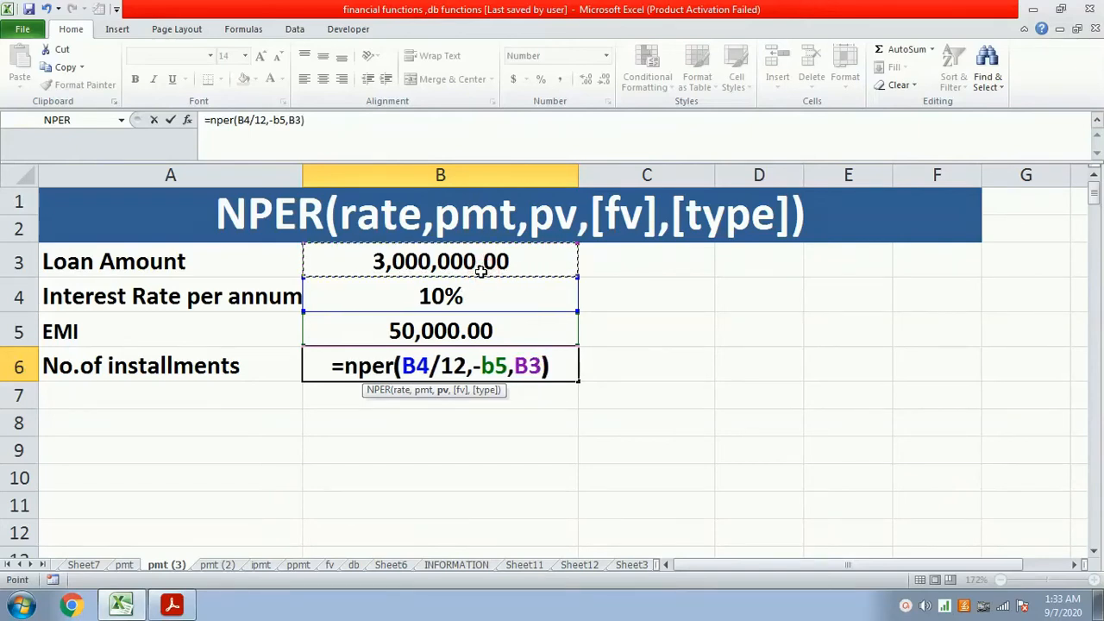
pyautogui.press('Return')
pyautogui.press('Up')
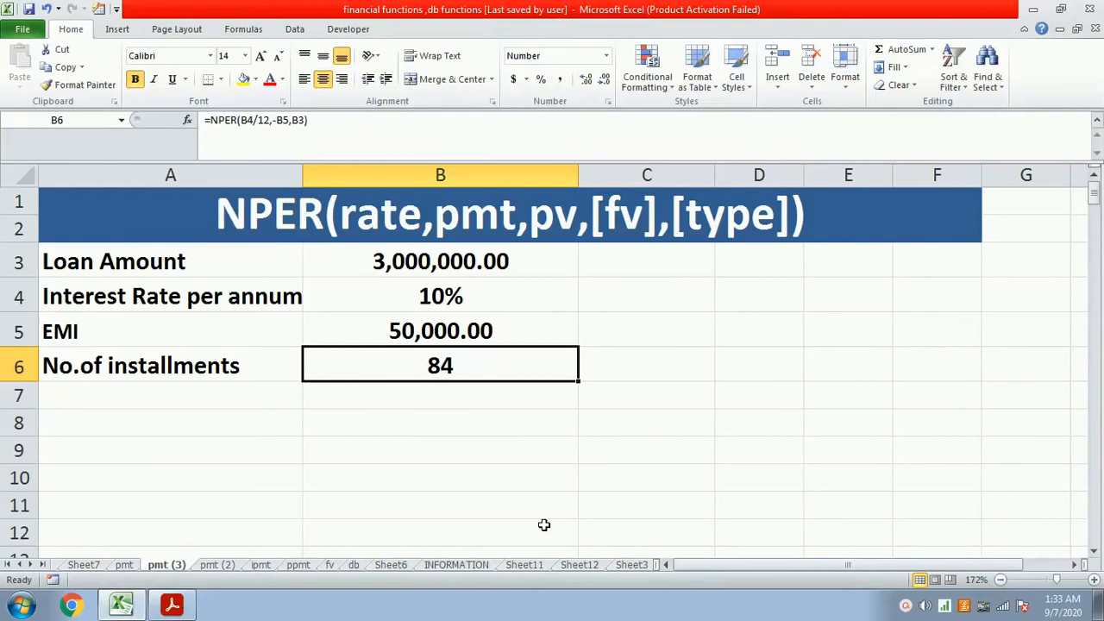
# - On Sheet12, enter the DEC2BIN description "This function is used to convert decimal number into binary number." in cell D6
pyautogui.click(532, 562)
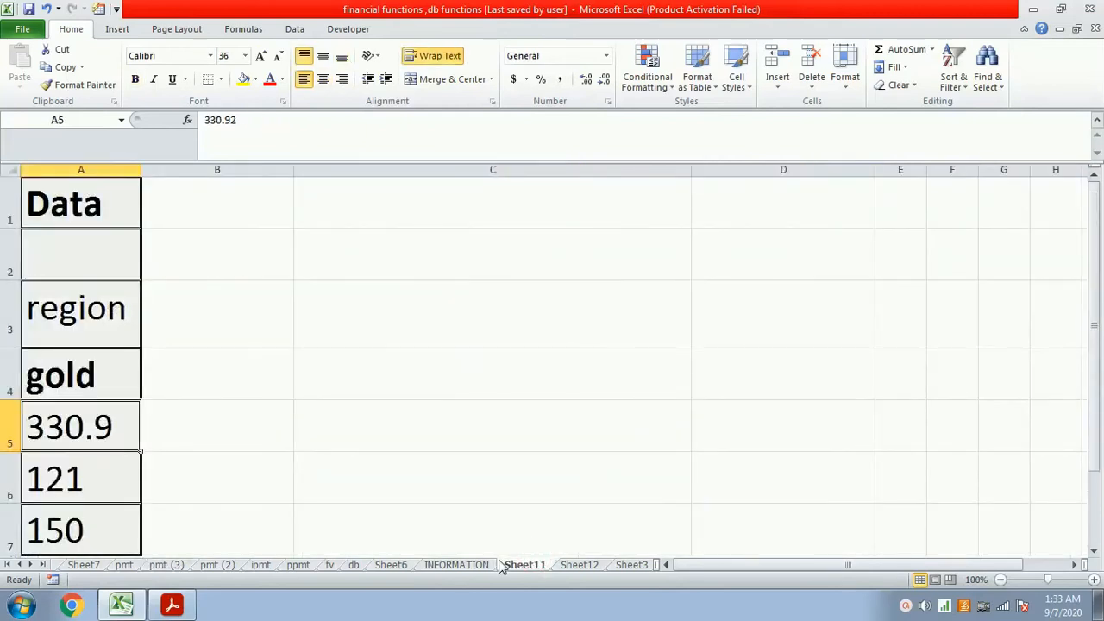
pyautogui.click(575, 566)
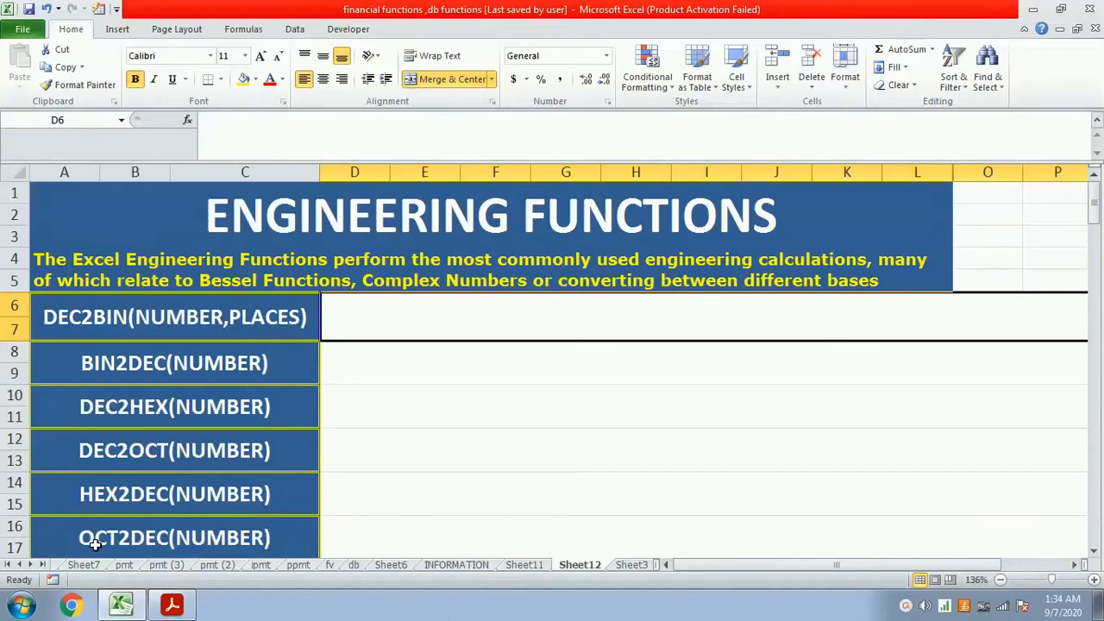
pyautogui.press('F2')
pyautogui.write('This fu')
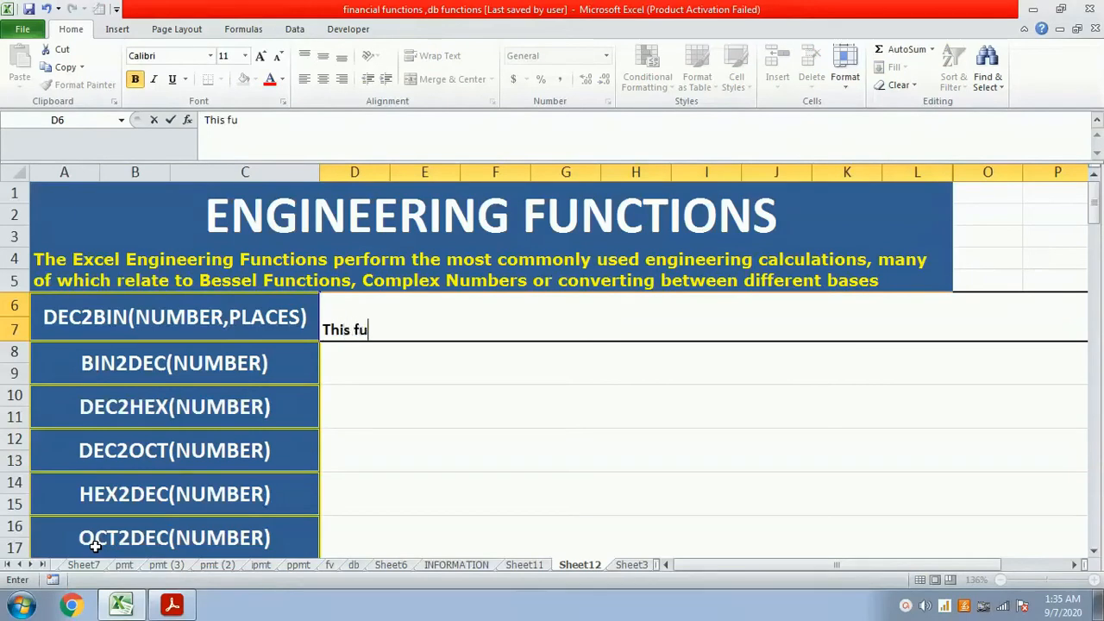
pyautogui.write('nction is use')
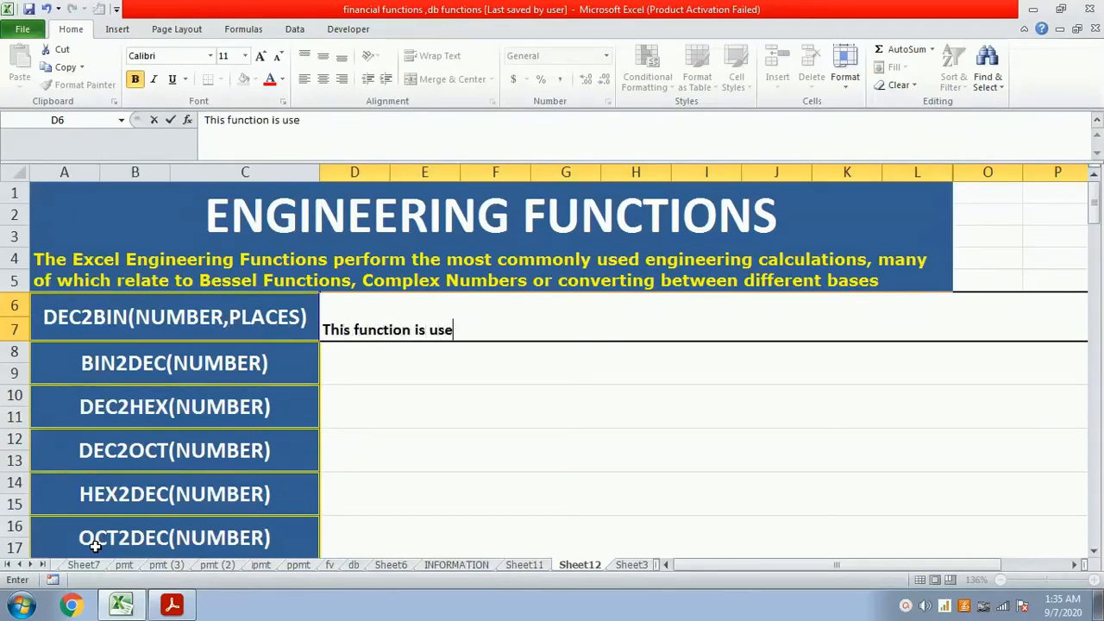
pyautogui.write('d to convert')
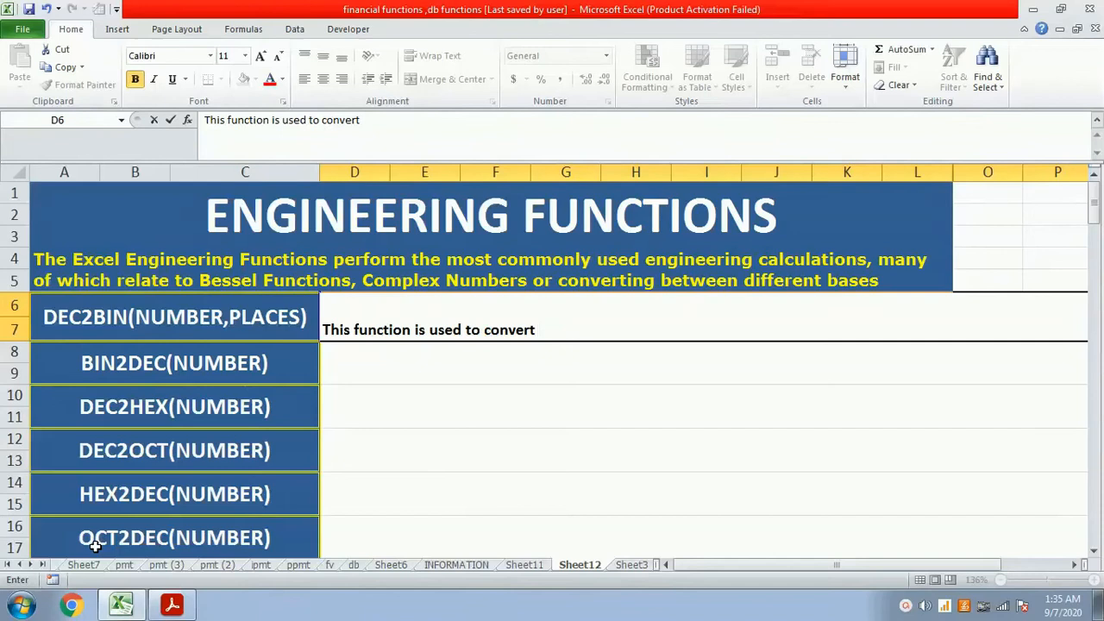
pyautogui.write('decimal number into binary number.')
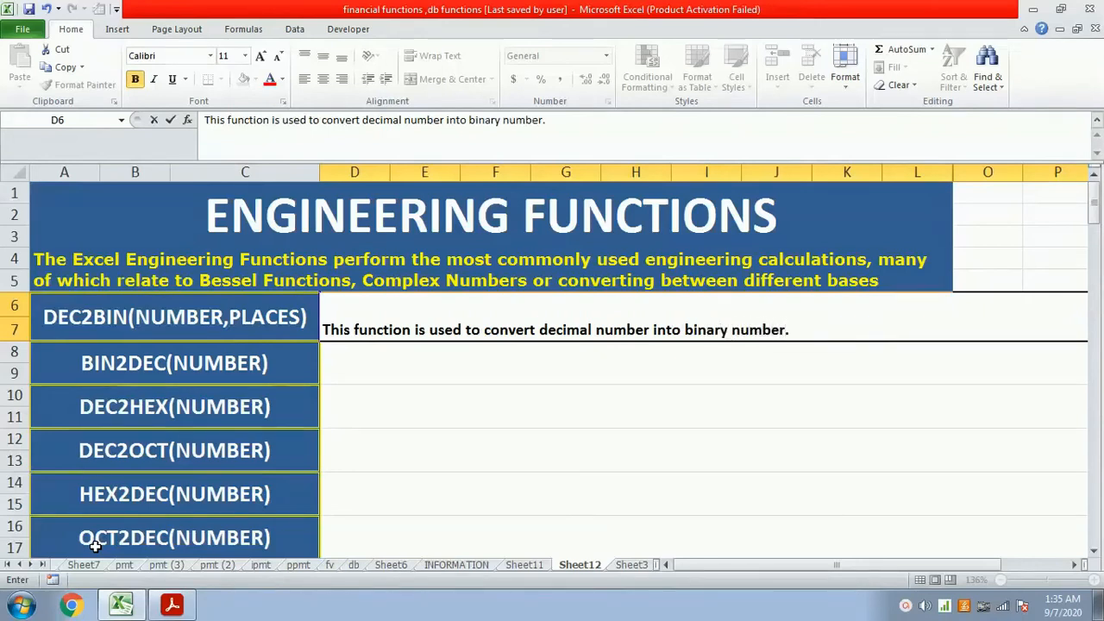
pyautogui.hotkey('ctrl', 'Return')
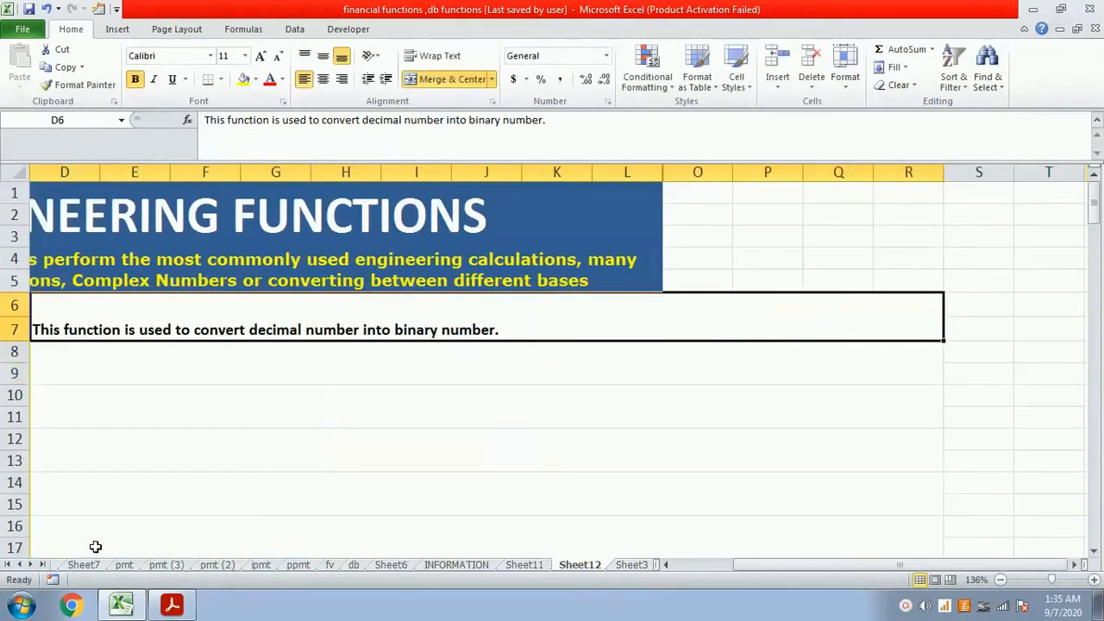
pyautogui.press('Home')
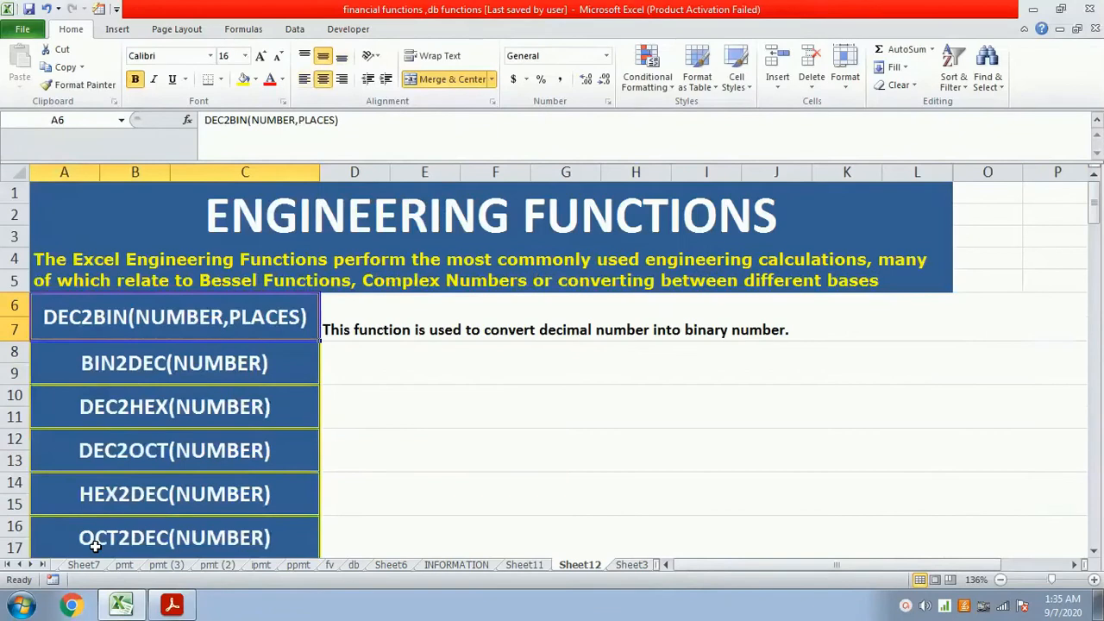
# - Increase the font size of the DEC2BIN description in cell D6 to 16
pyautogui.click(407, 335)
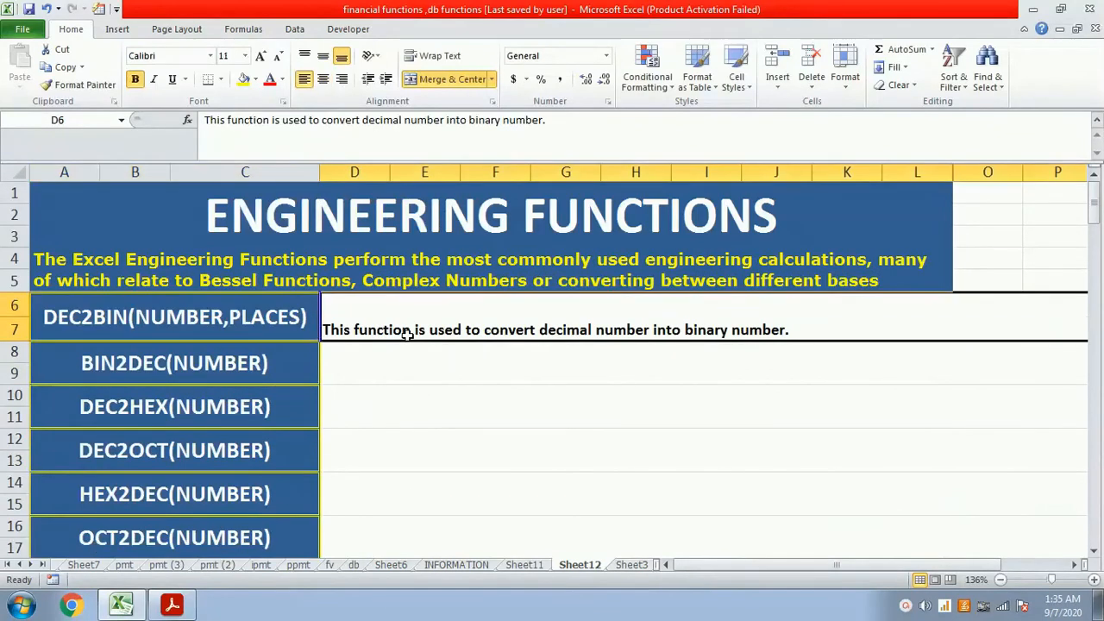
pyautogui.click(261, 56)
pyautogui.click(261, 57)
pyautogui.click(262, 56)
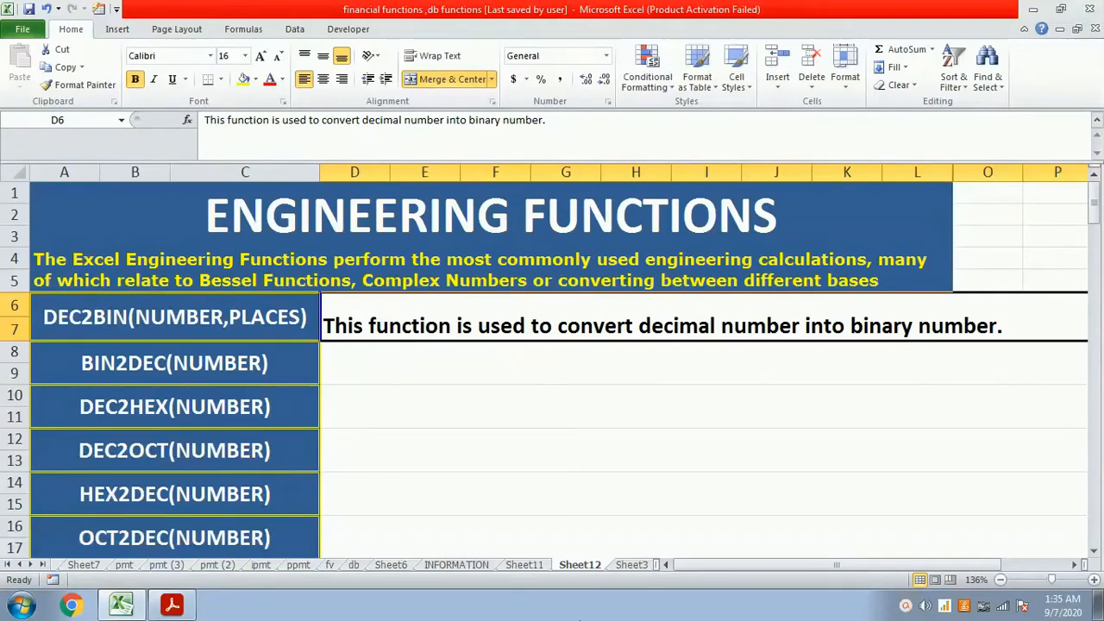
# - On Sheet3, convert the decimal number to binary in cell B2 with the formula =dec2bin(B1)
pyautogui.click(632, 564)
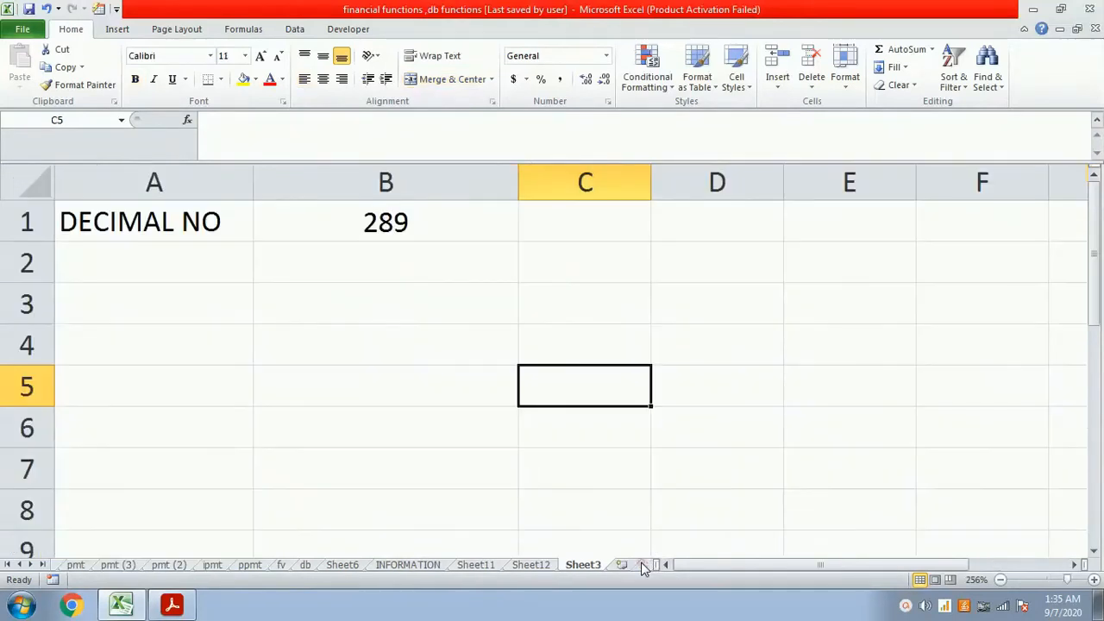
pyautogui.click(369, 276)
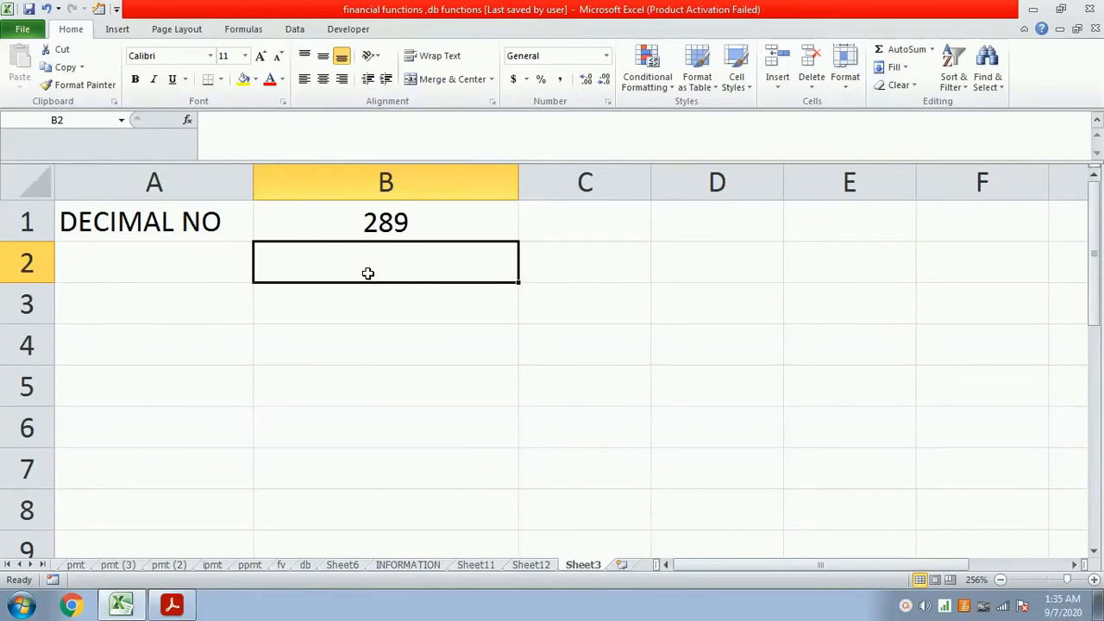
pyautogui.write('=')
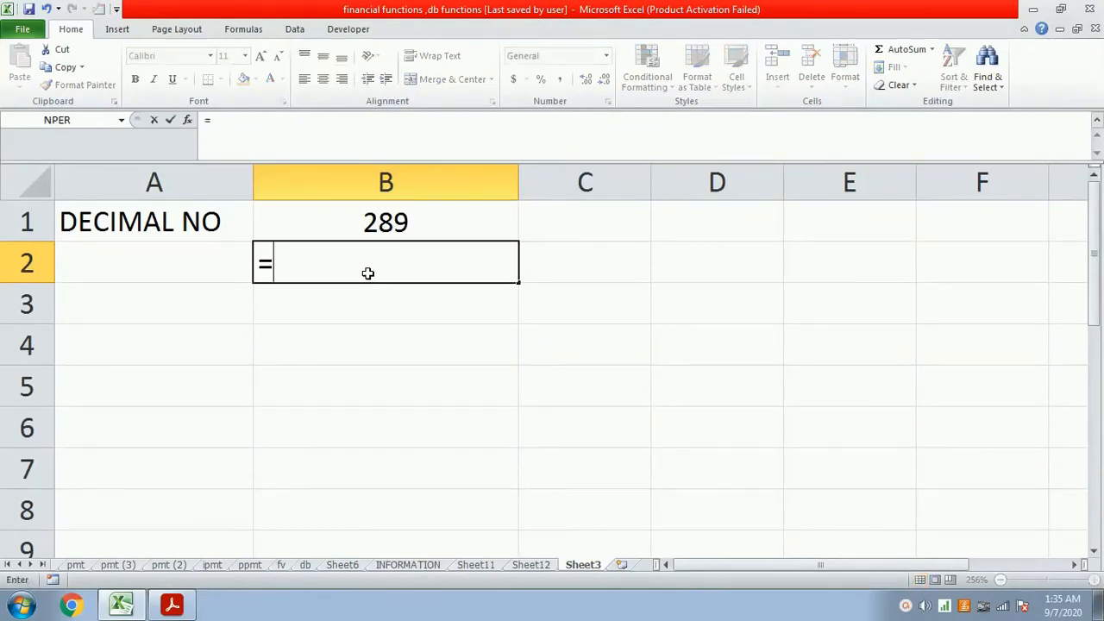
pyautogui.write('dec')
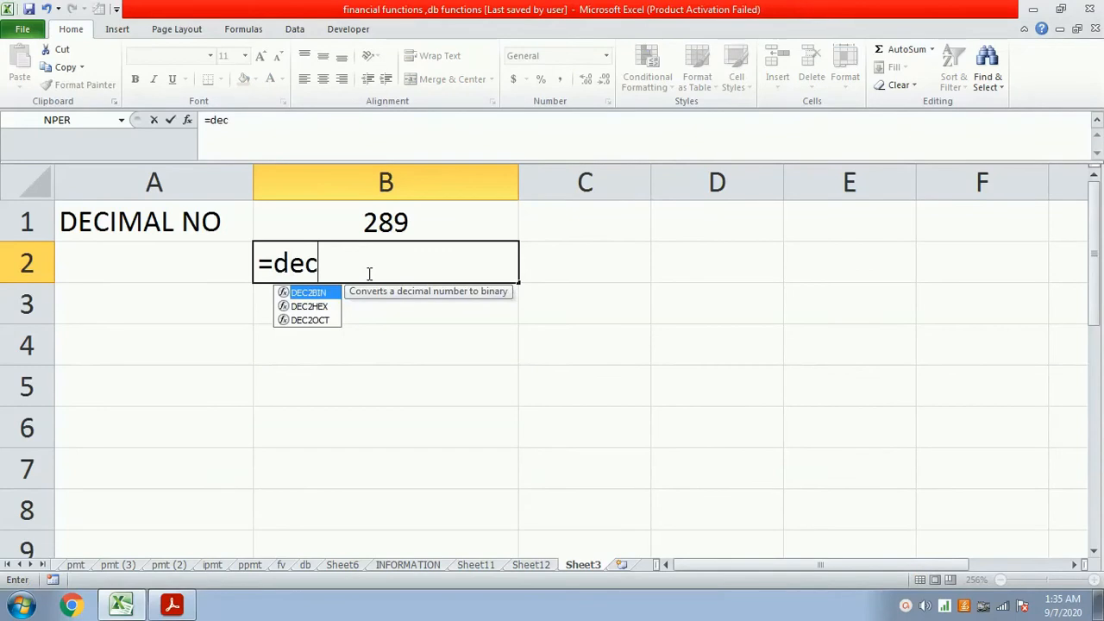
pyautogui.write('2bin(')
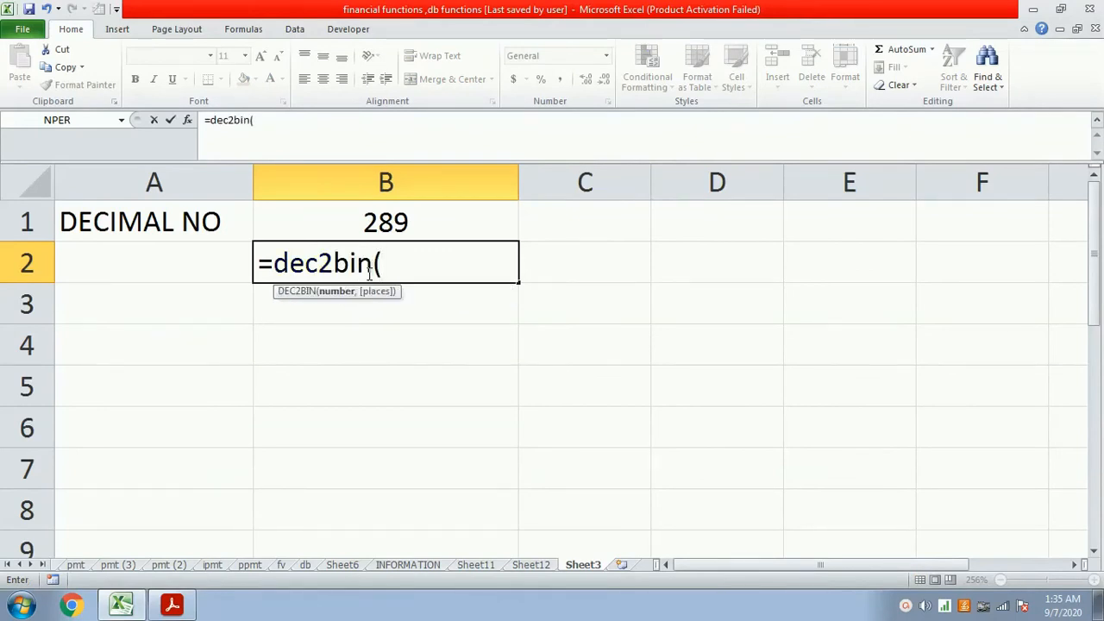
pyautogui.click(398, 236)
pyautogui.write(')')
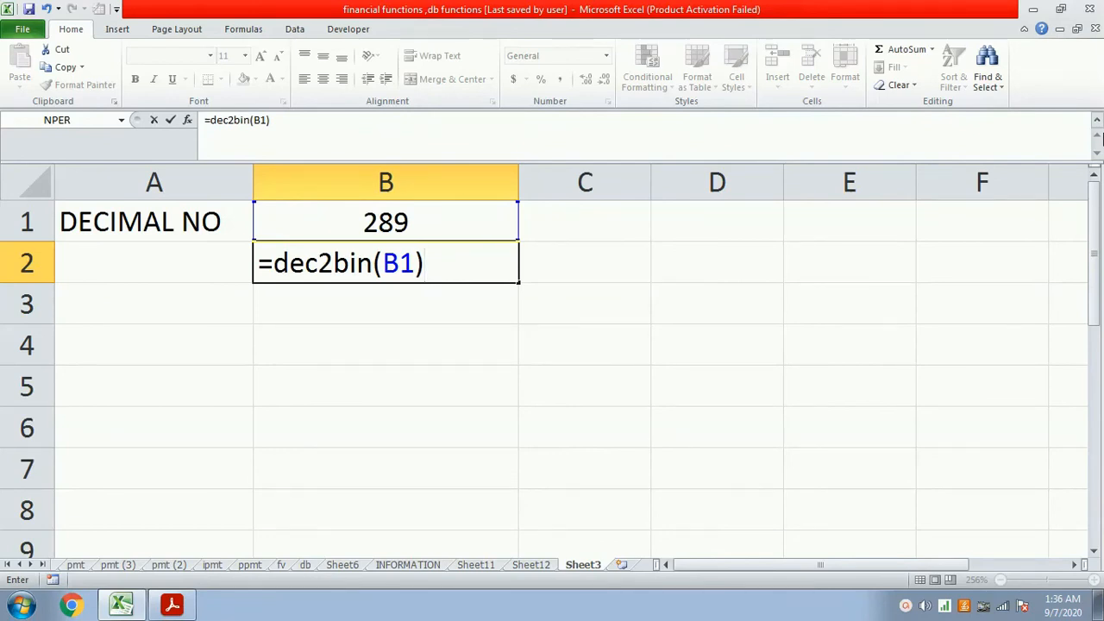
pyautogui.press('Return')
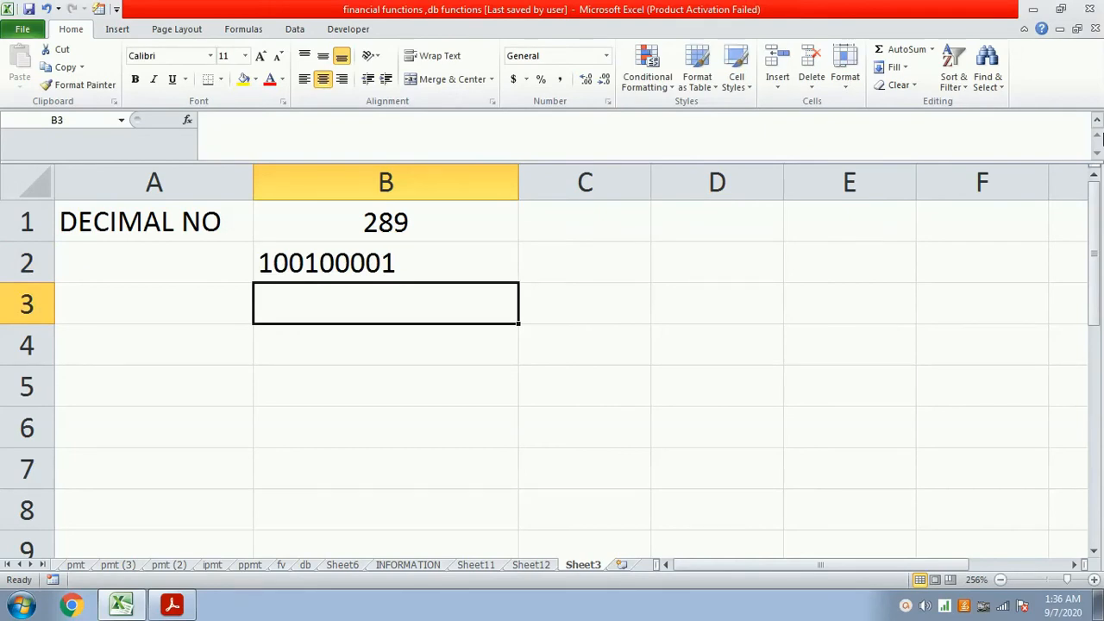
# - Label the converted result by entering "binary number" in cell A2
pyautogui.press('Up')
pyautogui.press('Left')
pyautogui.write('bina')
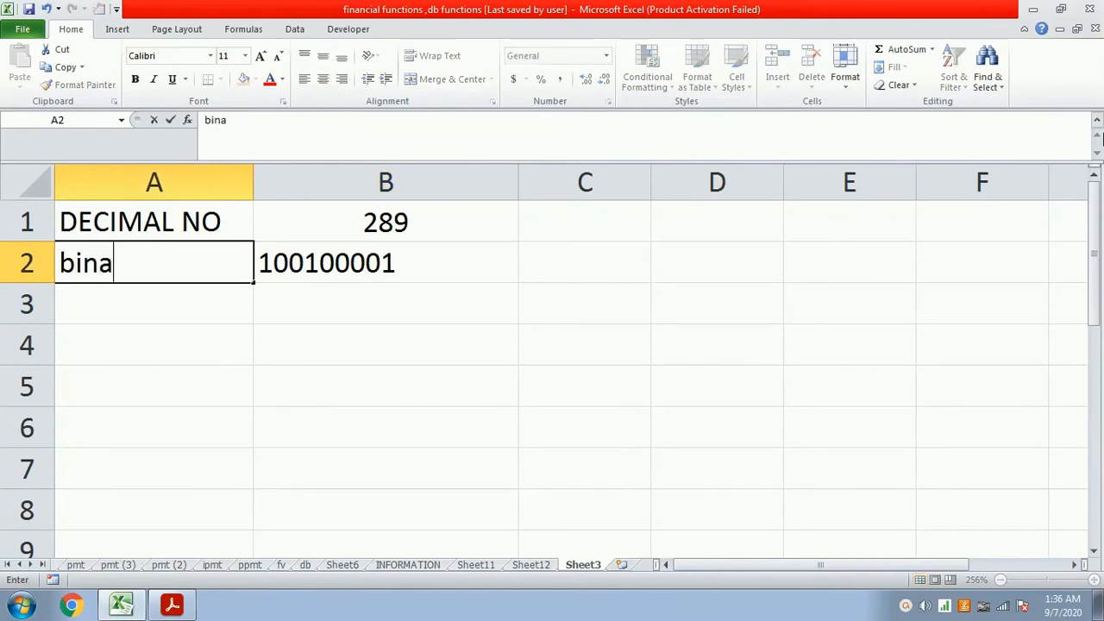
pyautogui.write('ry number')
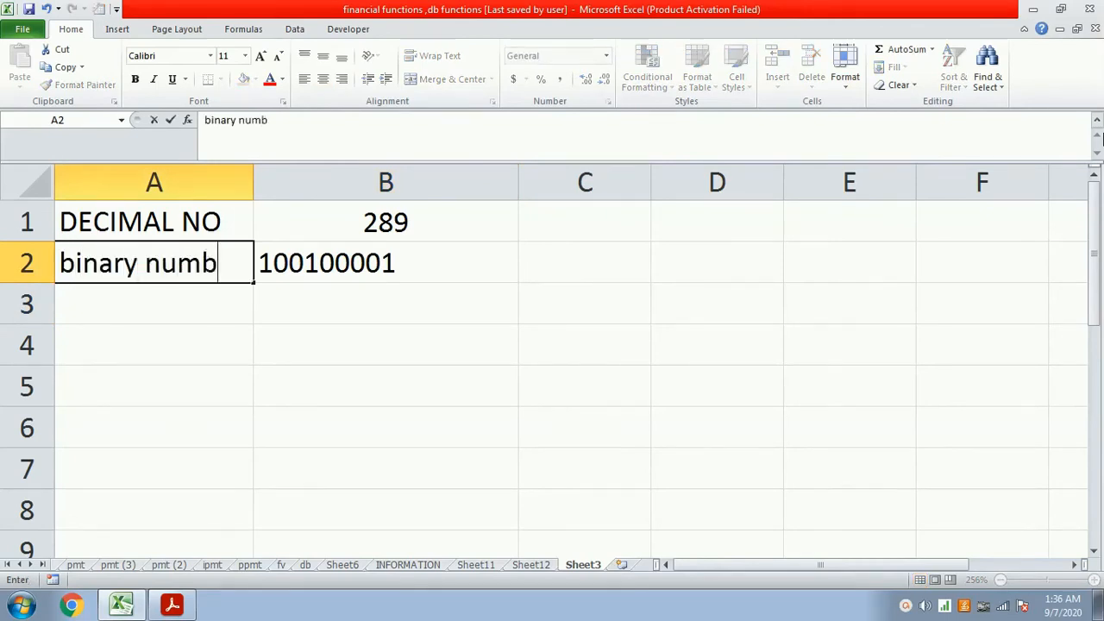
pyautogui.press('Return')
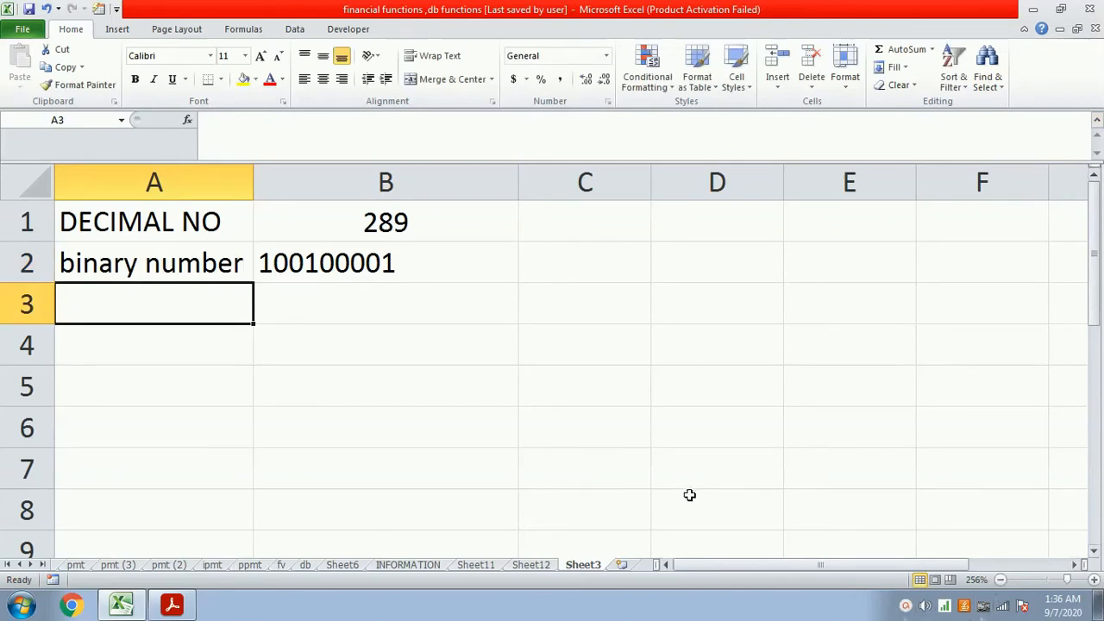
# - Go to Sheet12 and select cell D8 beside BIN2DEC(NUMBER)
pyautogui.click(532, 566)
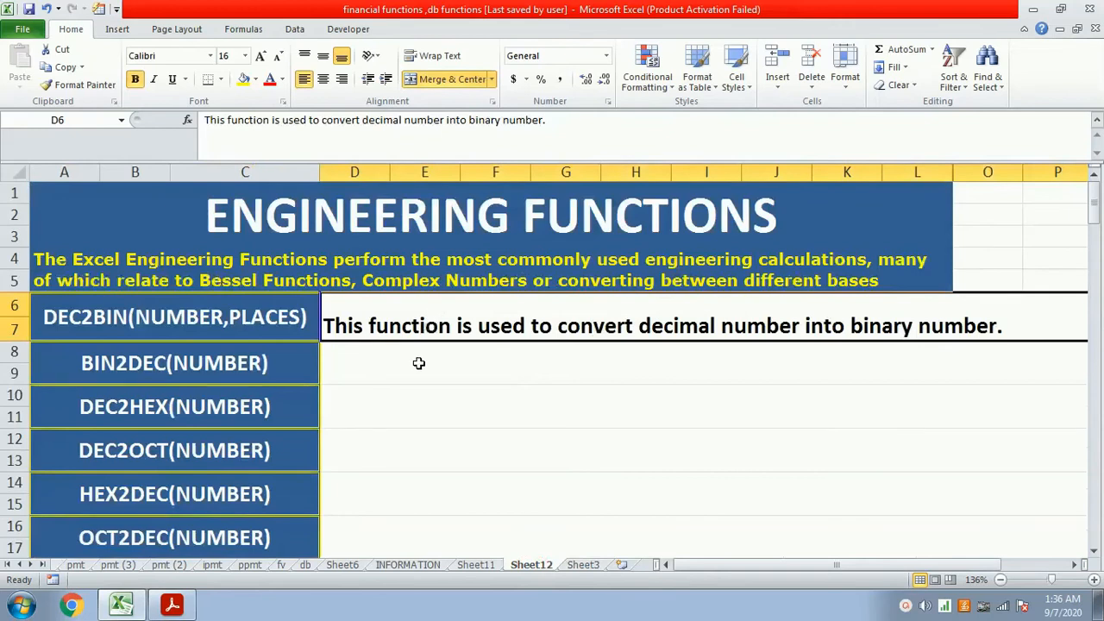
pyautogui.click(418, 363)
pyautogui.write('This')
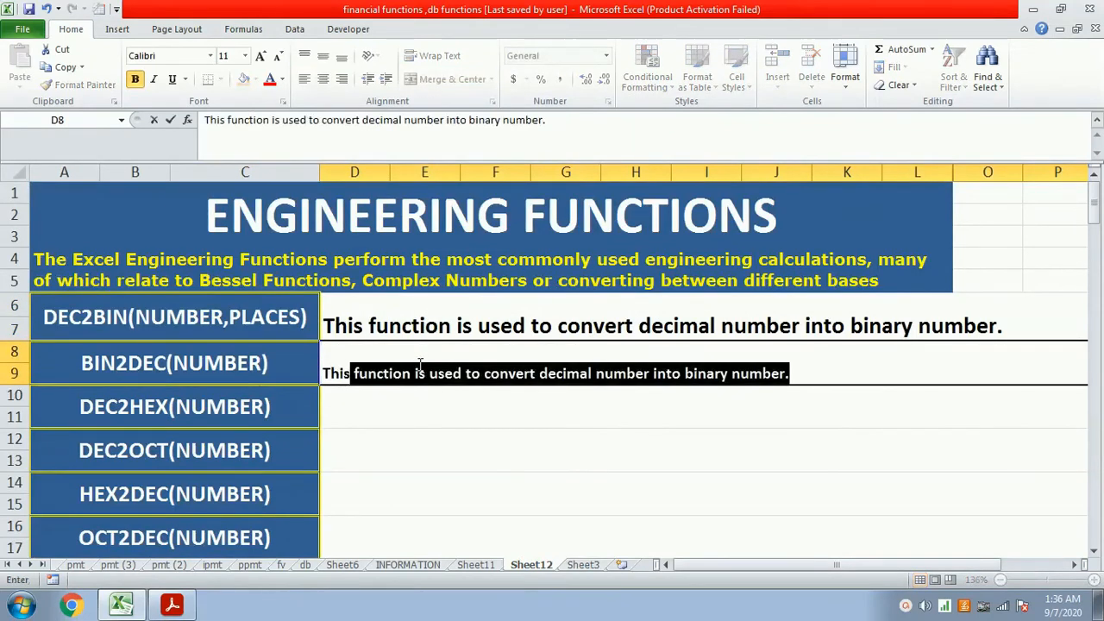
pyautogui.write(' funcion')
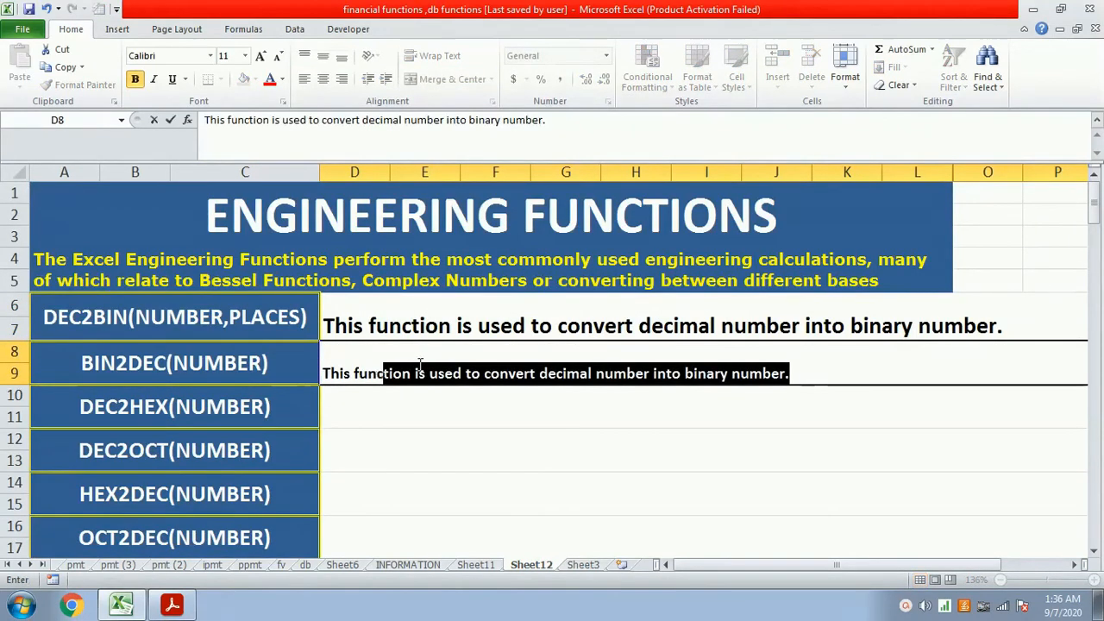
pyautogui.press('BackSpace')
pyautogui.press('BackSpace')
pyautogui.press('BackSpace')
pyautogui.press('BackSpace')
pyautogui.press('BackSpace')
pyautogui.press('BackSpace')
pyautogui.press('BackSpace')
pyautogui.press('BackSpace')
pyautogui.press('BackSpace')
pyautogui.press('BackSpace')
pyautogui.press('BackSpace')
pyautogui.press('BackSpace')
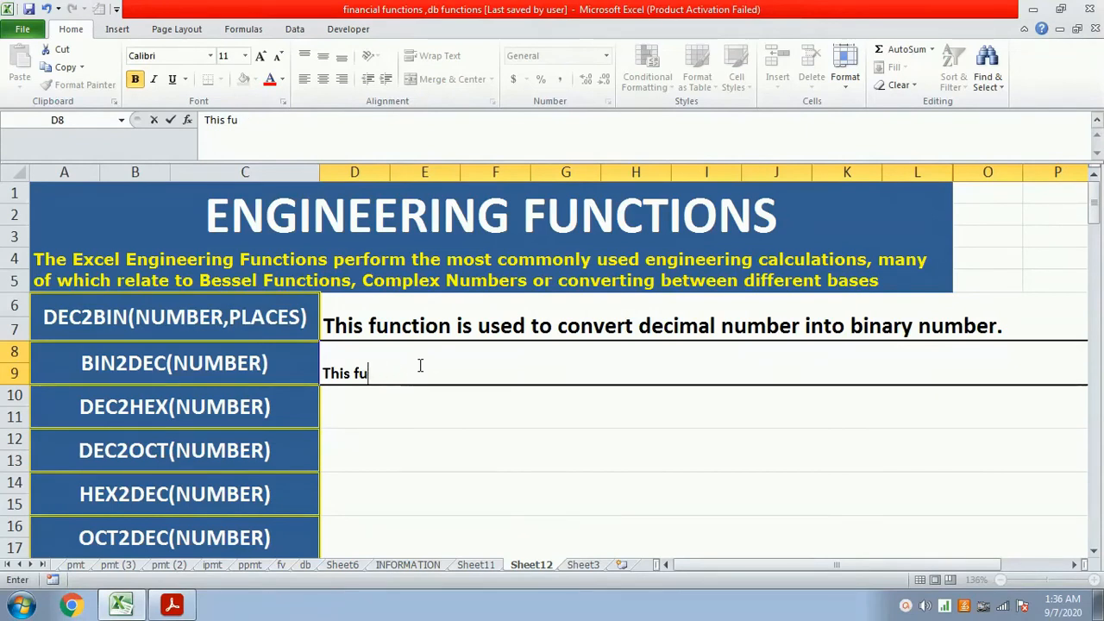
pyautogui.press('BackSpace')
pyautogui.hotkey('alt', 'n')
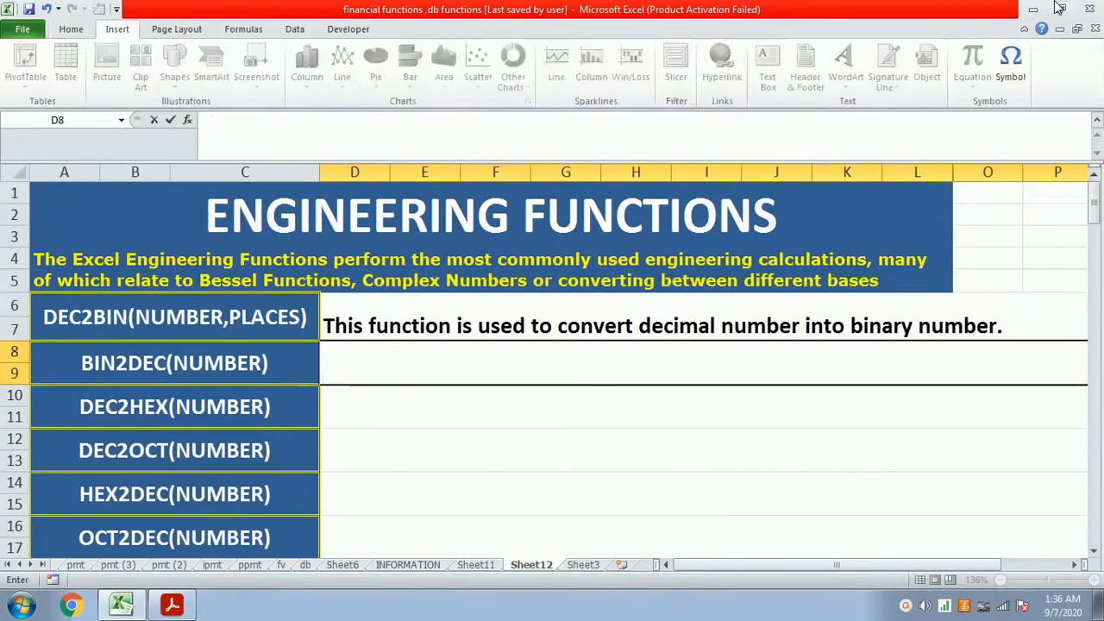
# - Increase the font size of the BIN2DEC description cell D8 to 16
pyautogui.click(71, 32)
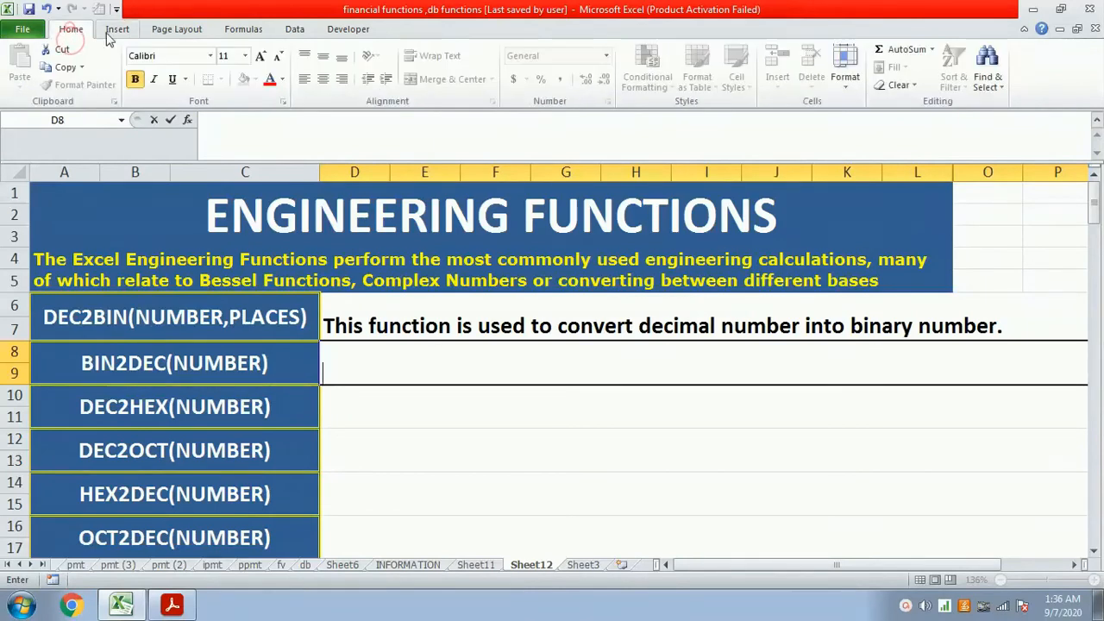
pyautogui.click(258, 56)
pyautogui.click(259, 55)
# - Enter the BIN2DEC description "This function is used to convert binay number into decimal number." in cell D8
pyautogui.write('thi')
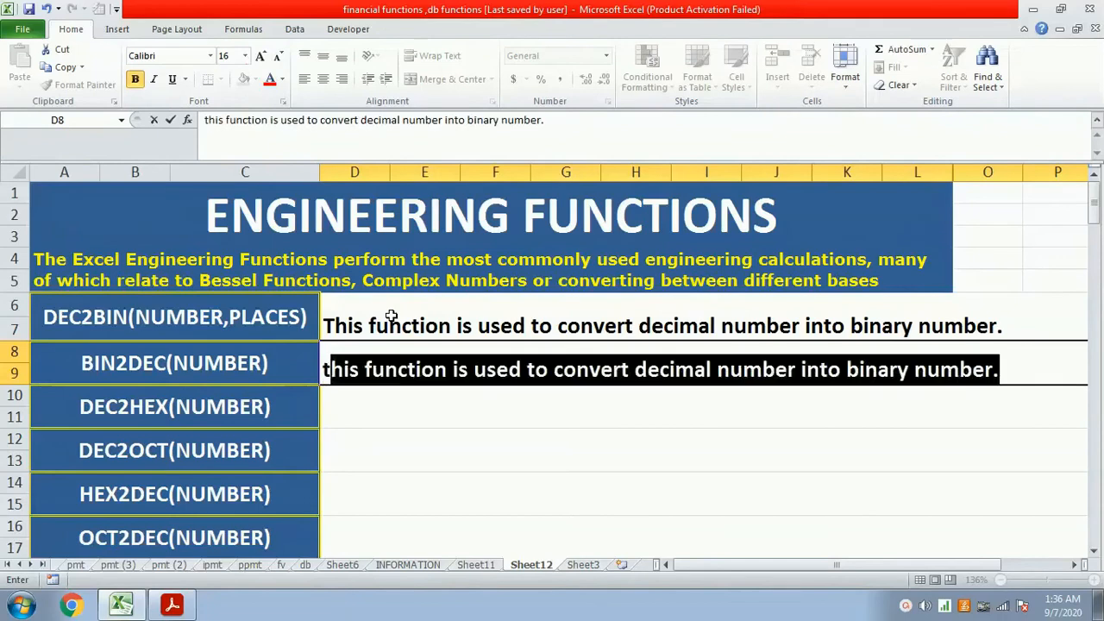
pyautogui.press('BackSpace')
pyautogui.press('BackSpace')
pyautogui.press('BackSpace')
pyautogui.press('BackSpace')
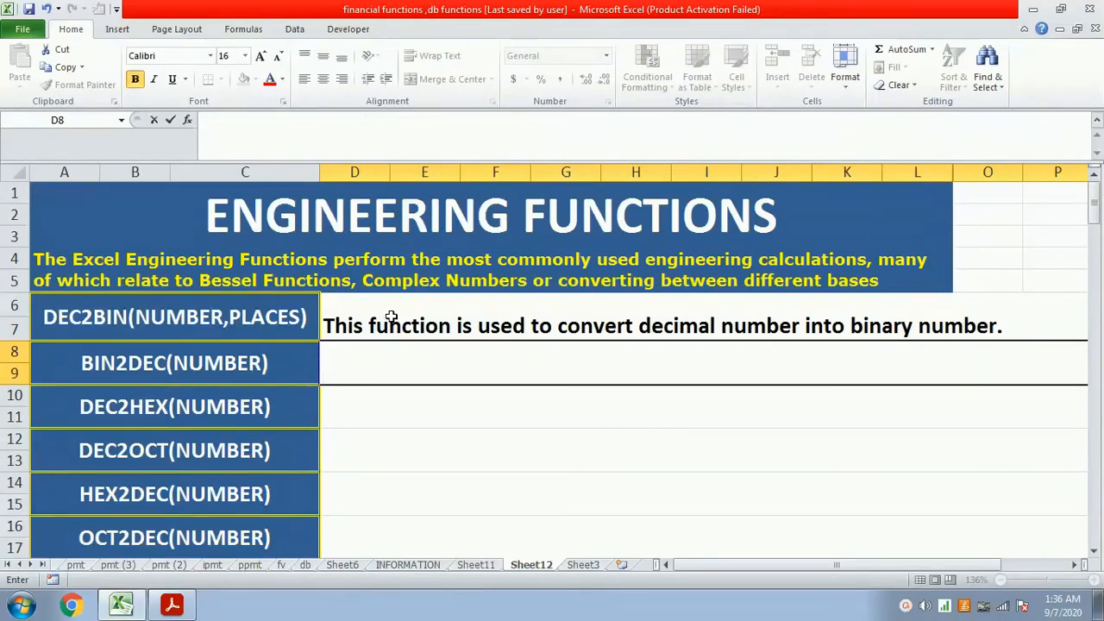
pyautogui.write('This un')
pyautogui.press('BackSpace')
pyautogui.press('BackSpace')
pyautogui.write('function is used')
pyautogui.press('BackSpace')
pyautogui.write('sed')
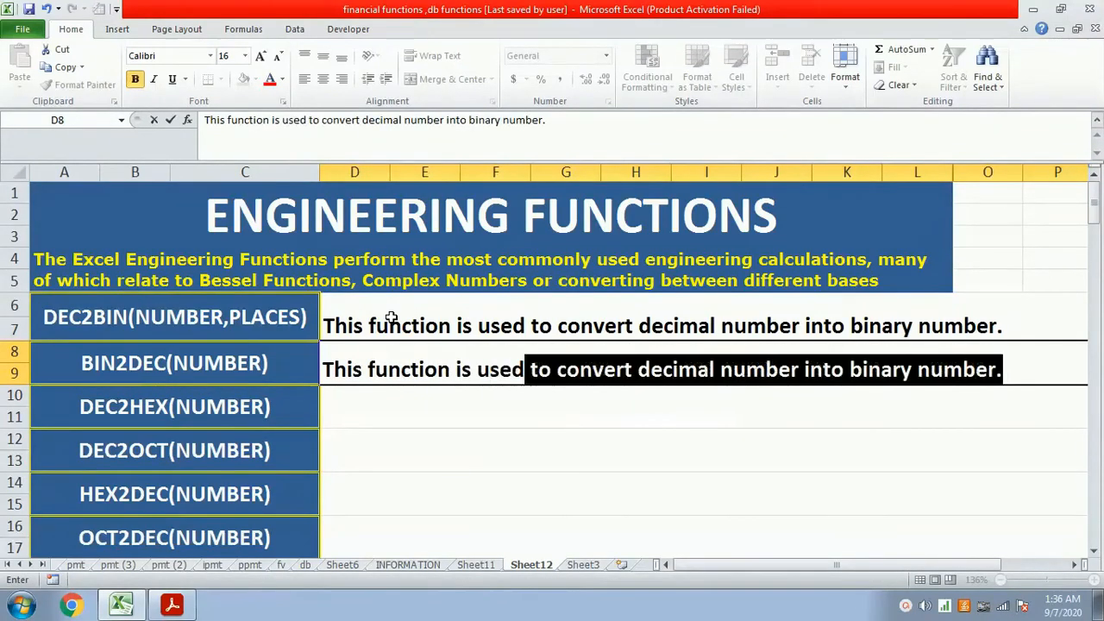
pyautogui.write(' to convert')
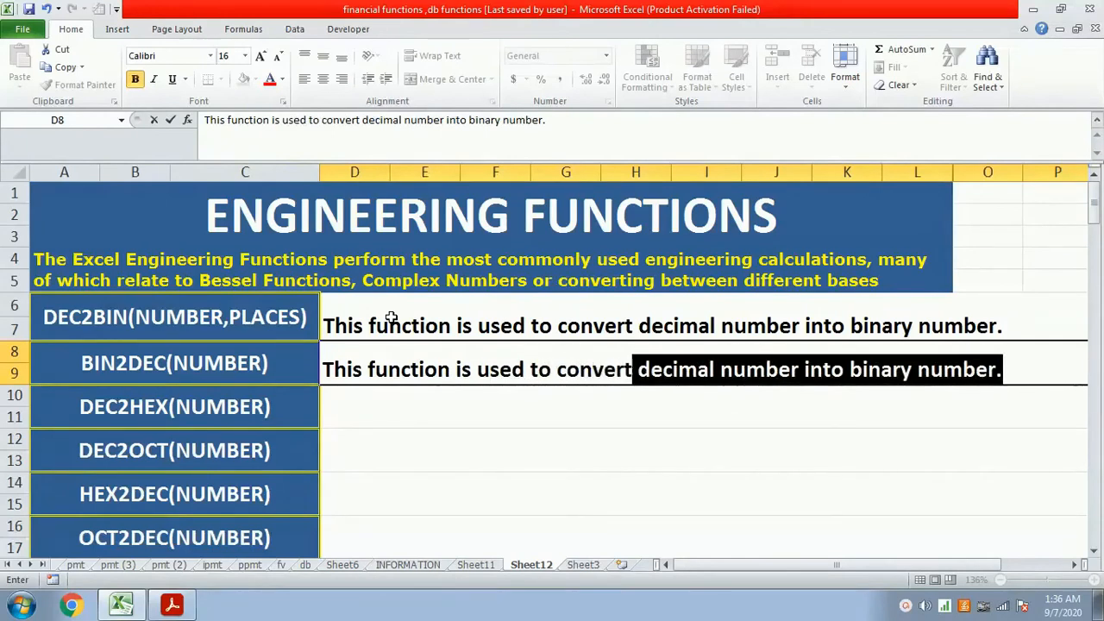
pyautogui.write(' binay nu7')
pyautogui.press('BackSpace')
pyautogui.write('mber into deci')
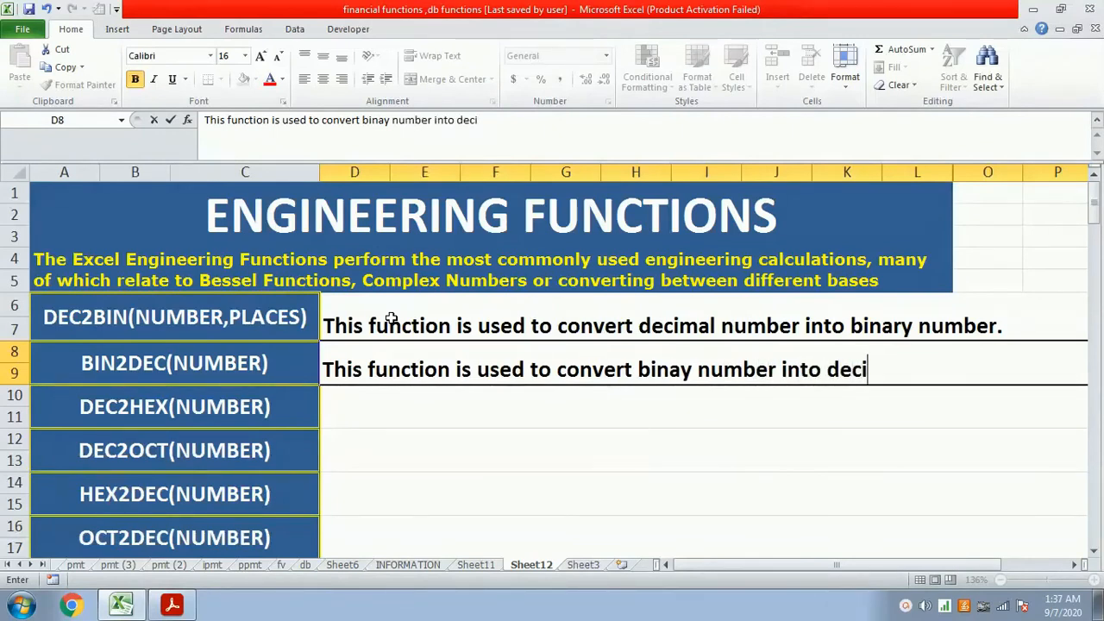
pyautogui.write('mal number.')
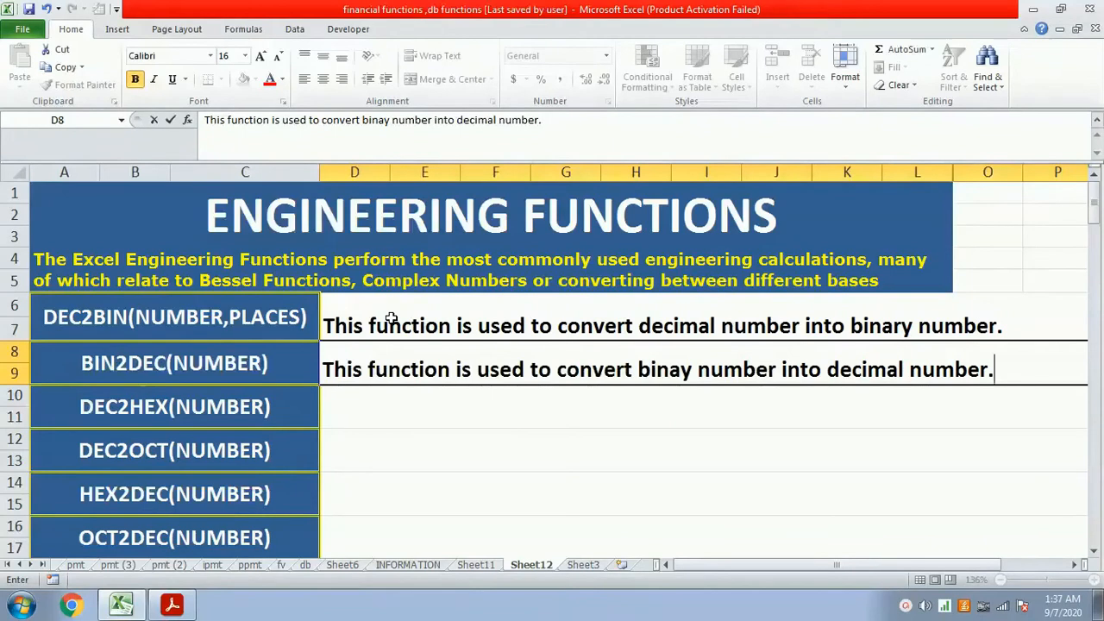
# - On Sheet3, convert the binary number back to decimal in cell B3 with the formula =bin2dec(b2)
pyautogui.click(596, 569)
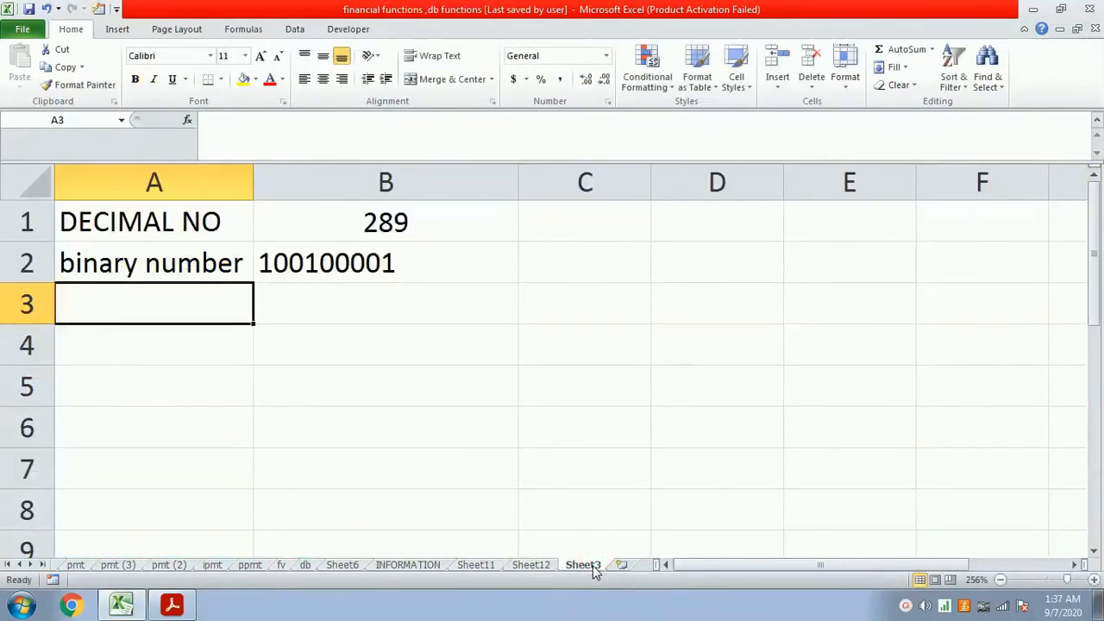
pyautogui.press('Right')
pyautogui.write('=')
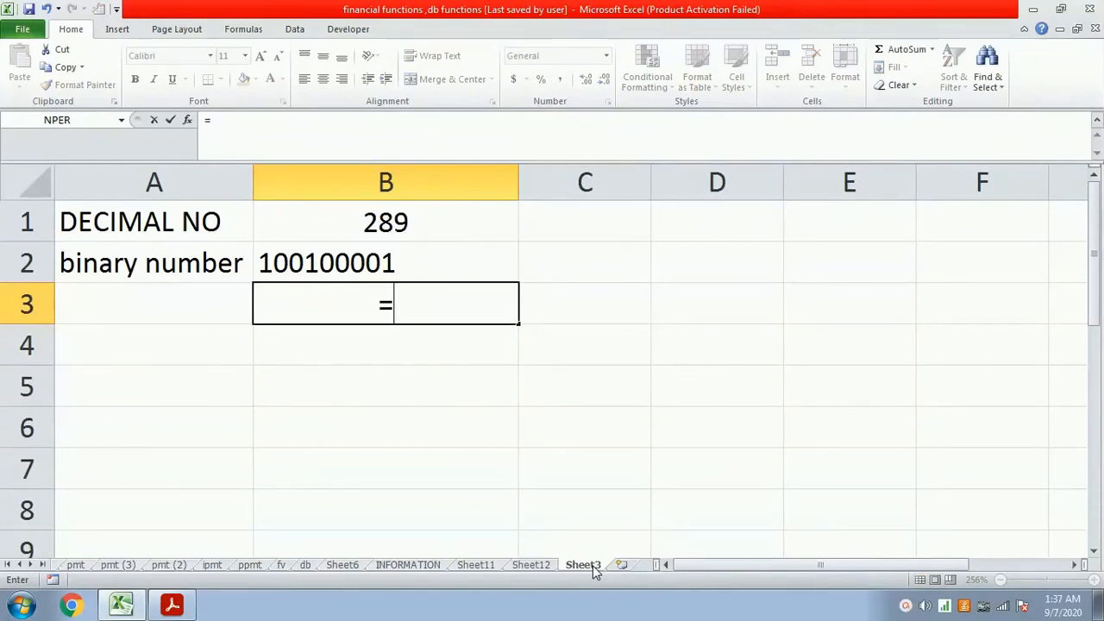
pyautogui.write('bin2dec(')
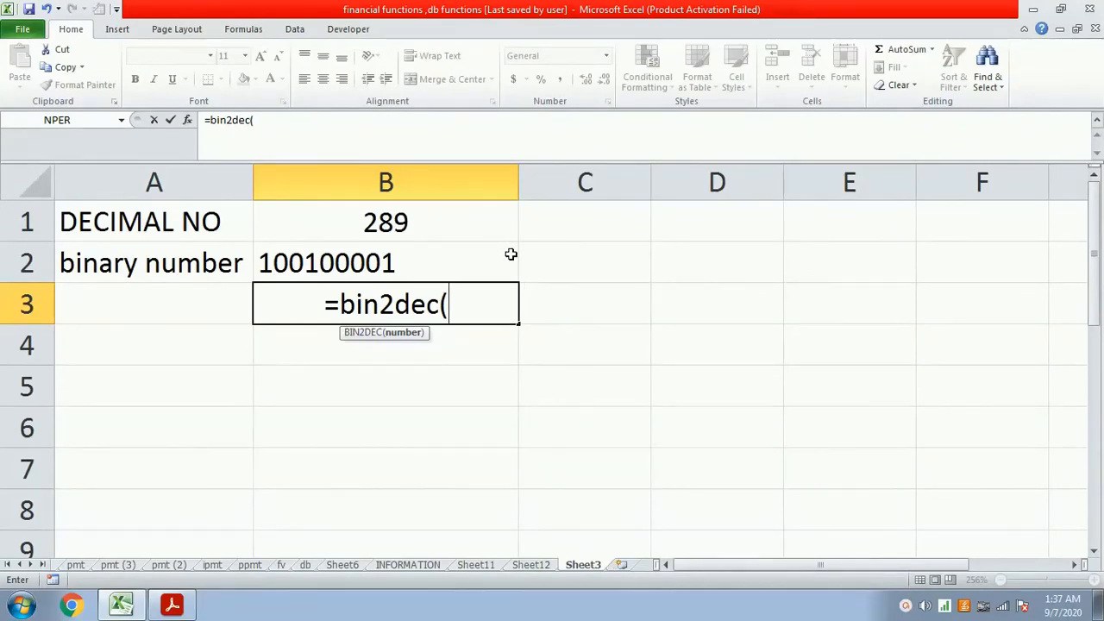
pyautogui.write('b2)')
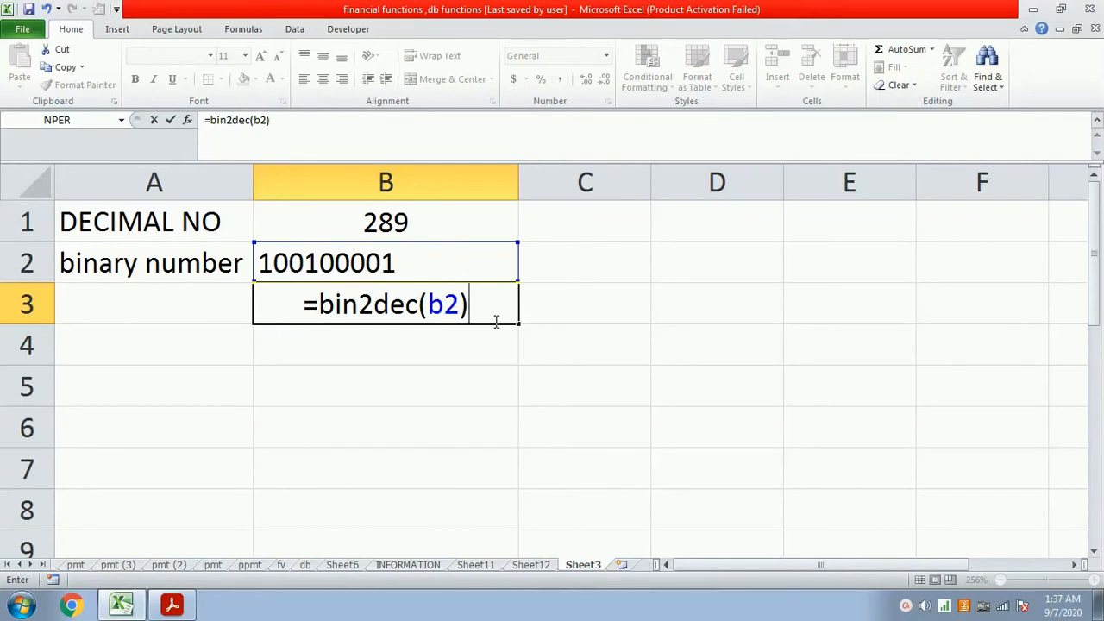
pyautogui.press('Return')
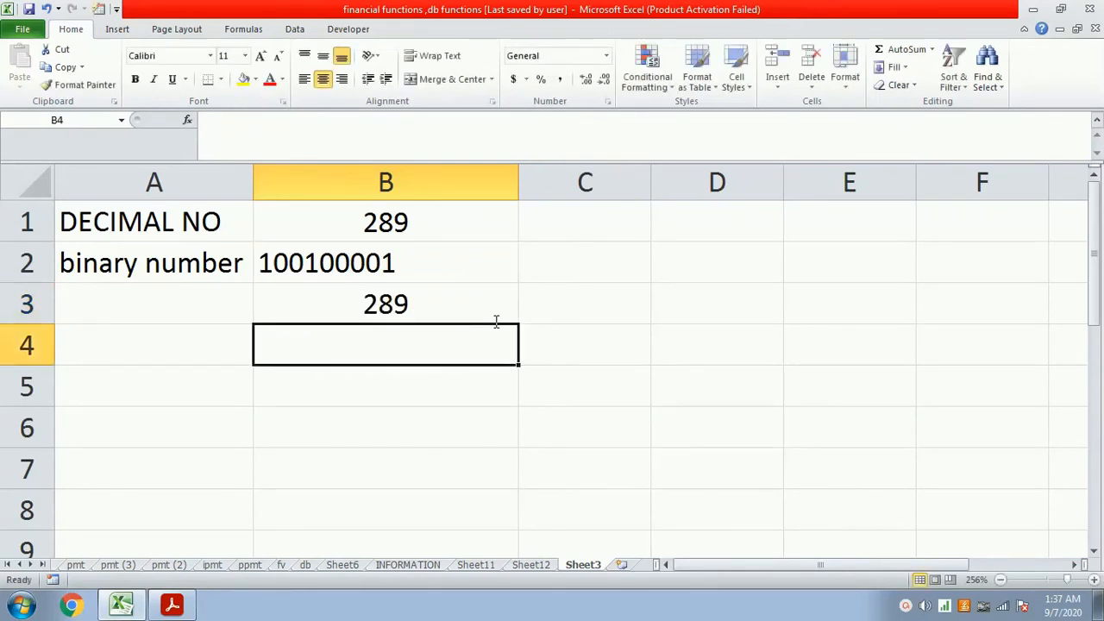
# - Label the converted value by entering "decimal number" in cell A3
pyautogui.press('Up')
pyautogui.press('Left')
pyautogui.write('decimal number')
pyautogui.press('Right')
pyautogui.press('Right')
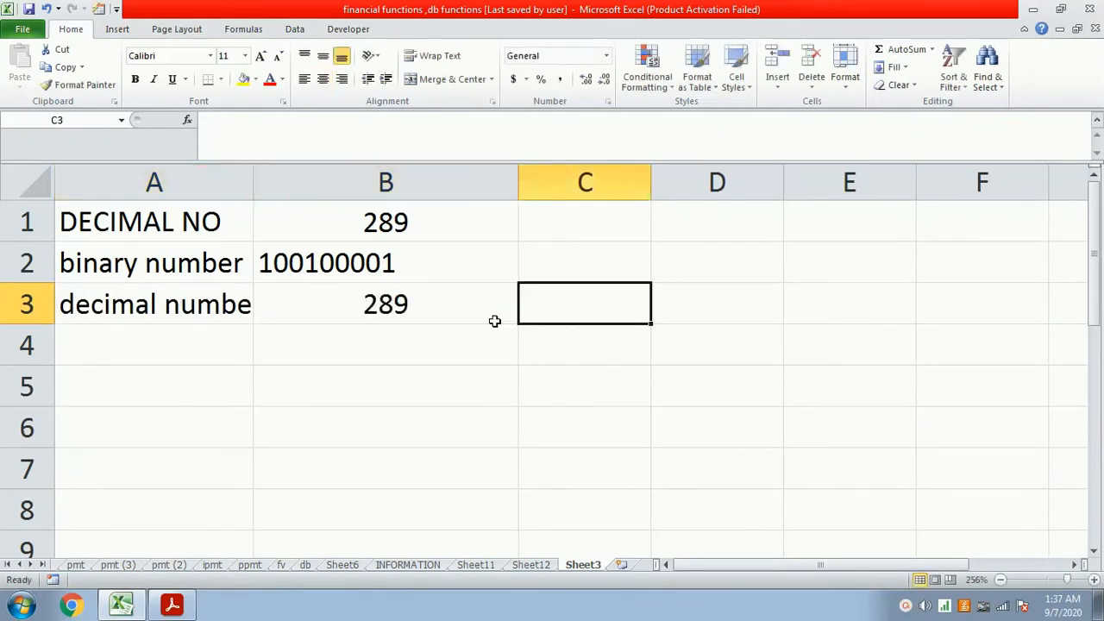
# - Convert the binary number 1111 to decimal in cell C3 with the formula =bin2dec(1111)
pyautogui.write('=bin2')
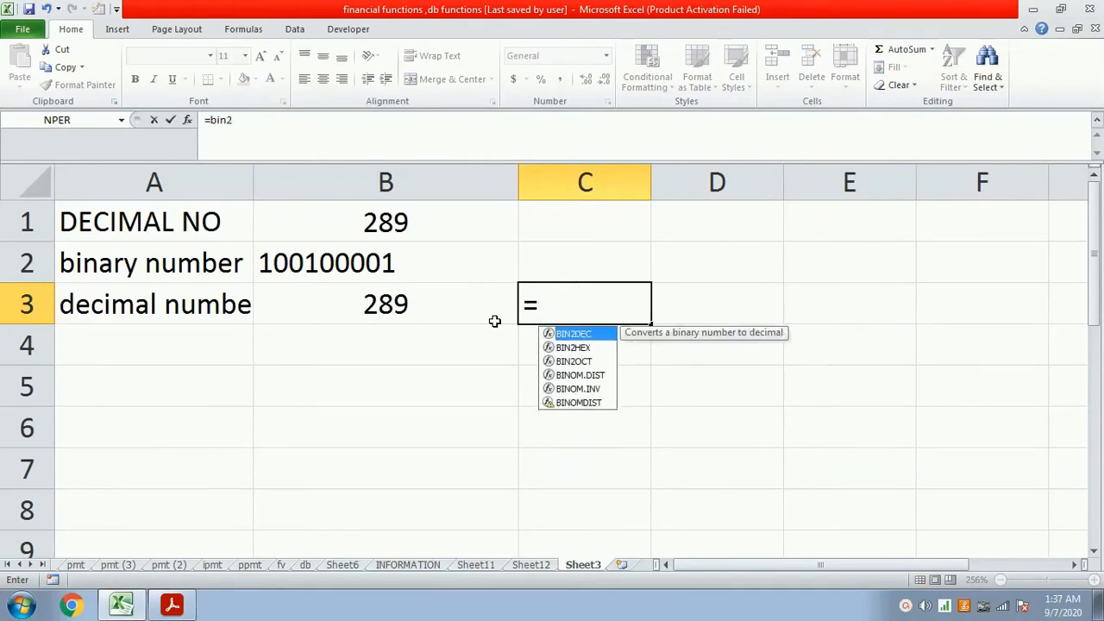
pyautogui.write('dec(')
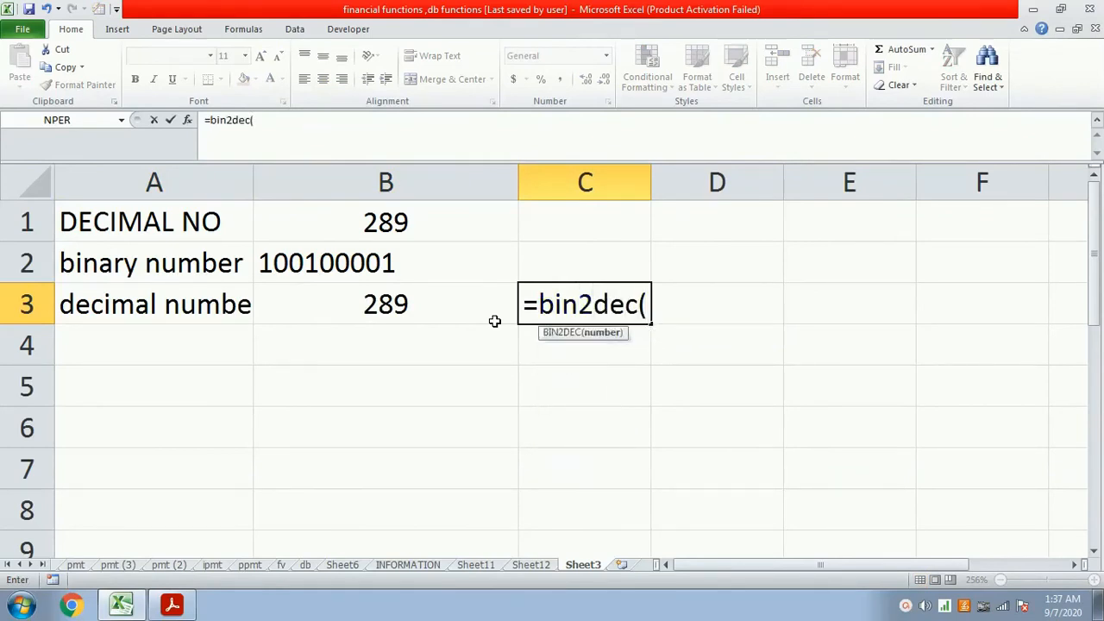
pyautogui.write('1111)')
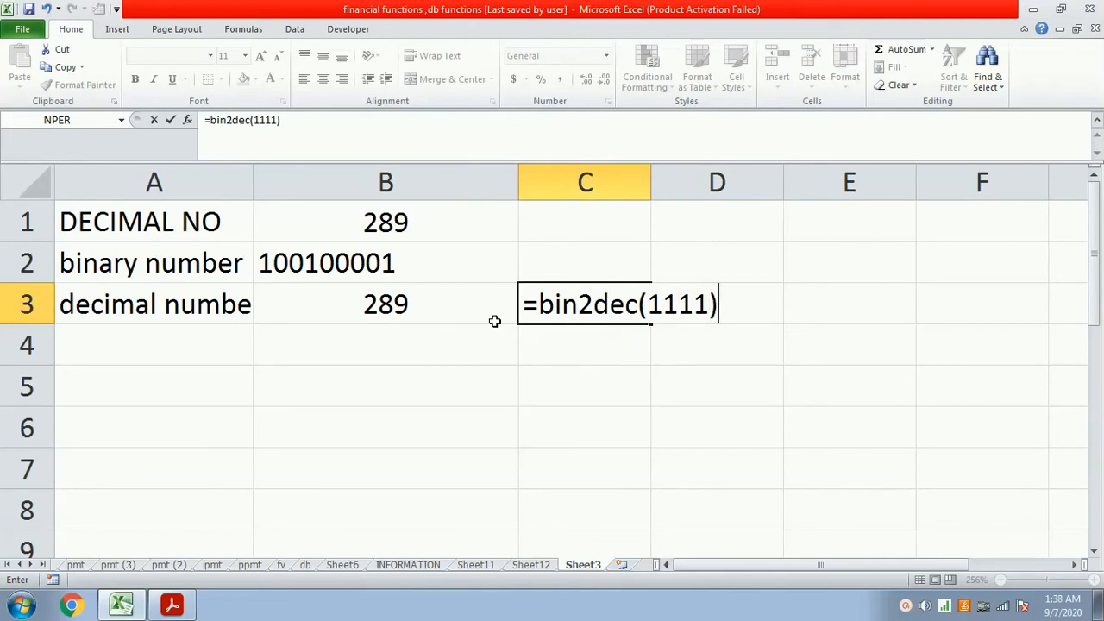
pyautogui.press('Return')
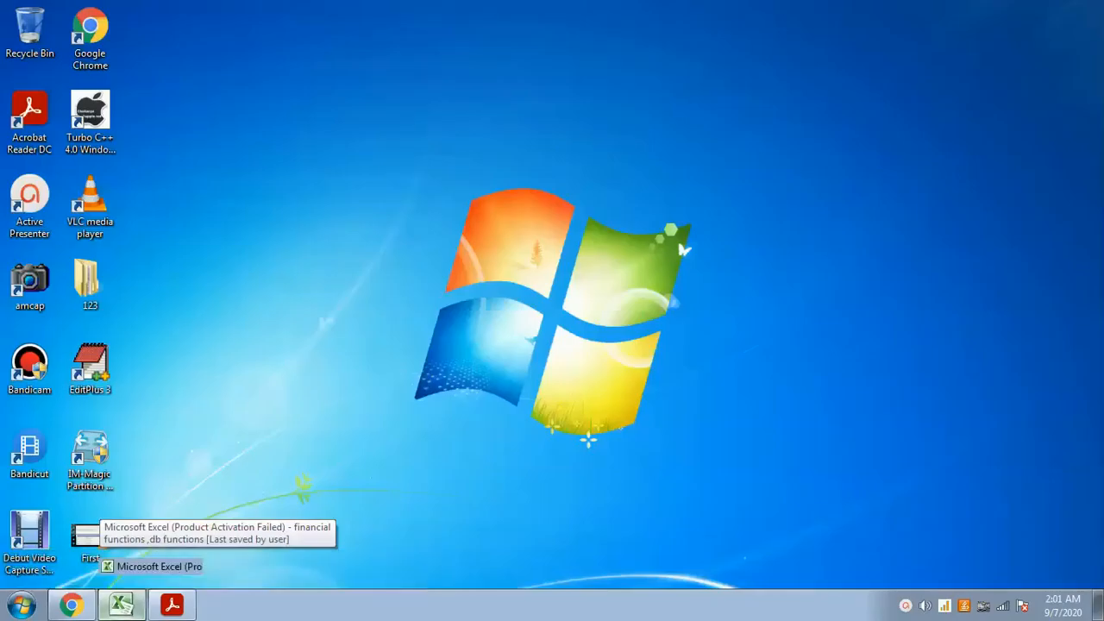
# - On Sheet12, enter the DEC2HEX description "This function is used to convert decimal number into hexadecimal number." in cell D10
pyautogui.click(138, 608)
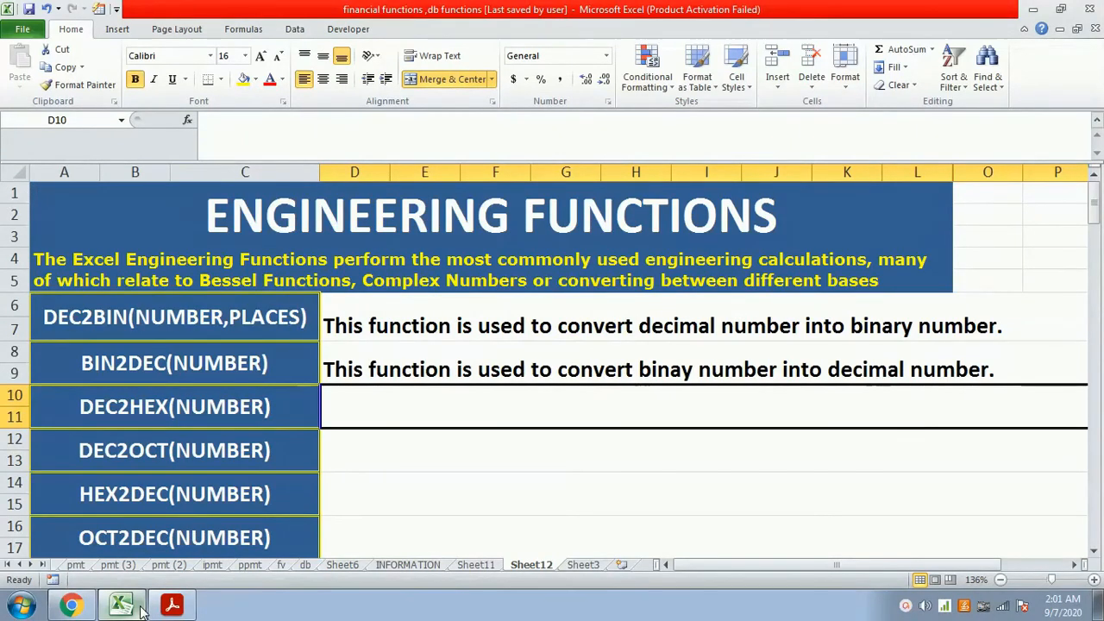
pyautogui.write('This ')
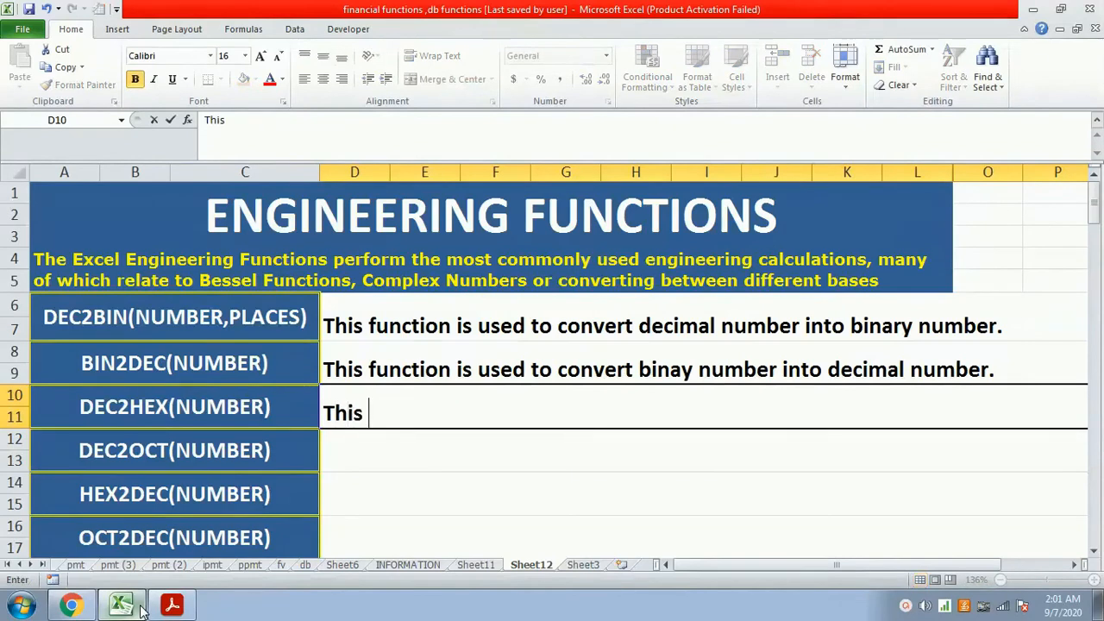
pyautogui.write('function is ')
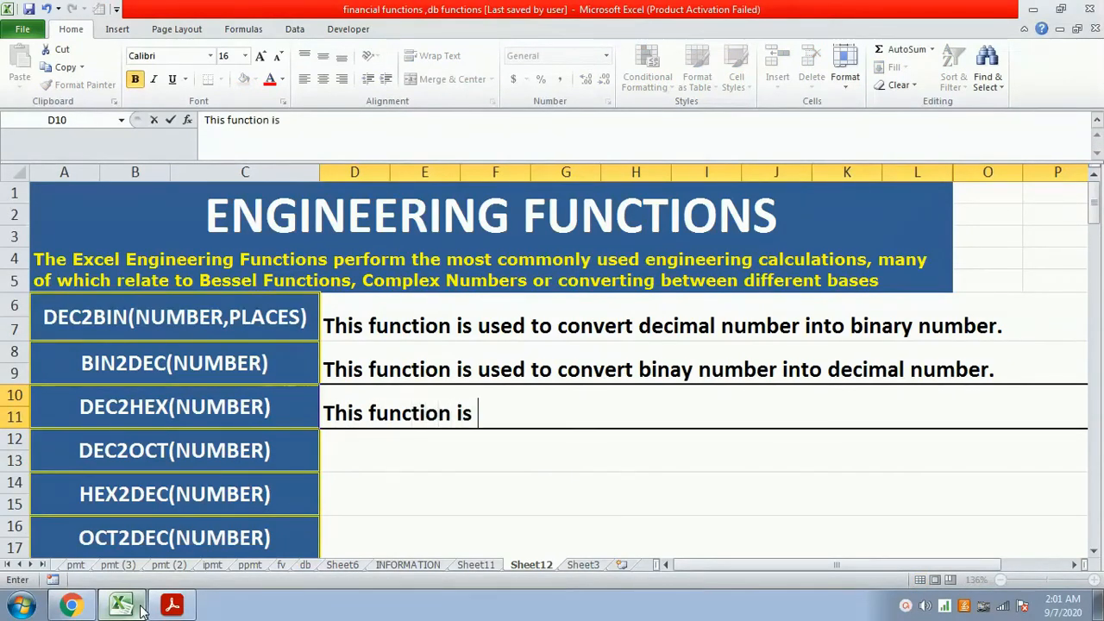
pyautogui.write('used to co')
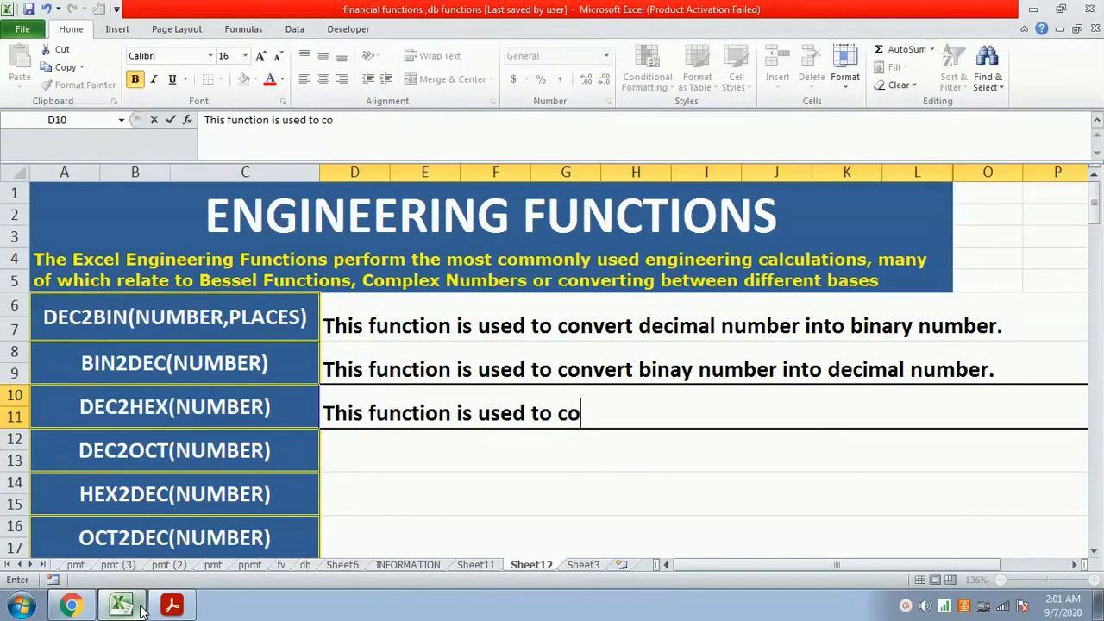
pyautogui.write('nvert decim')
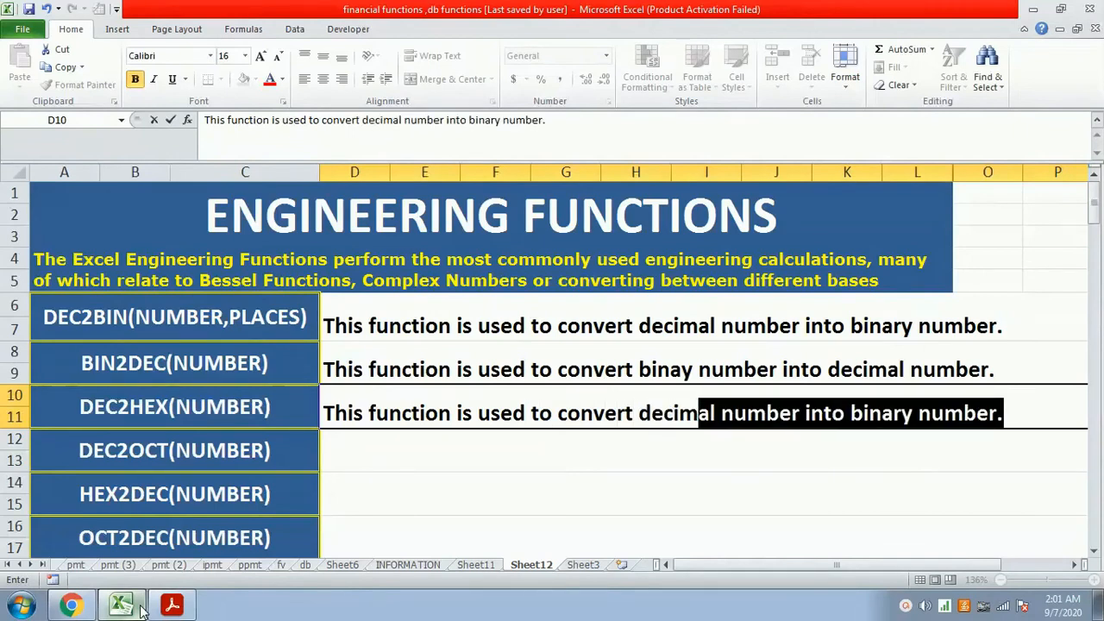
pyautogui.write('al number into he')
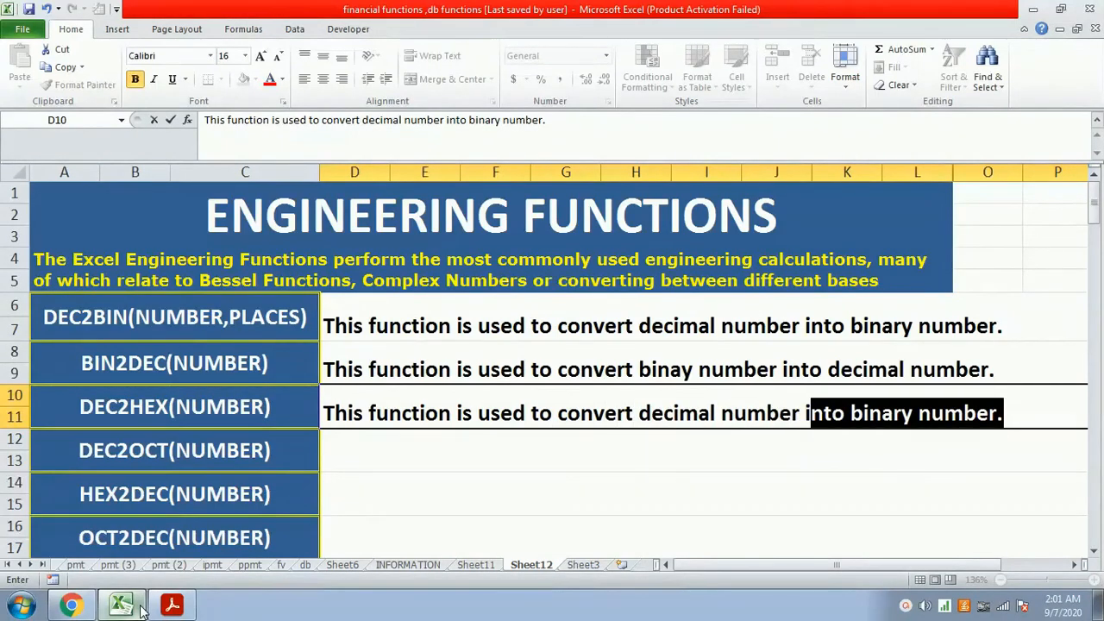
pyautogui.write('xad')
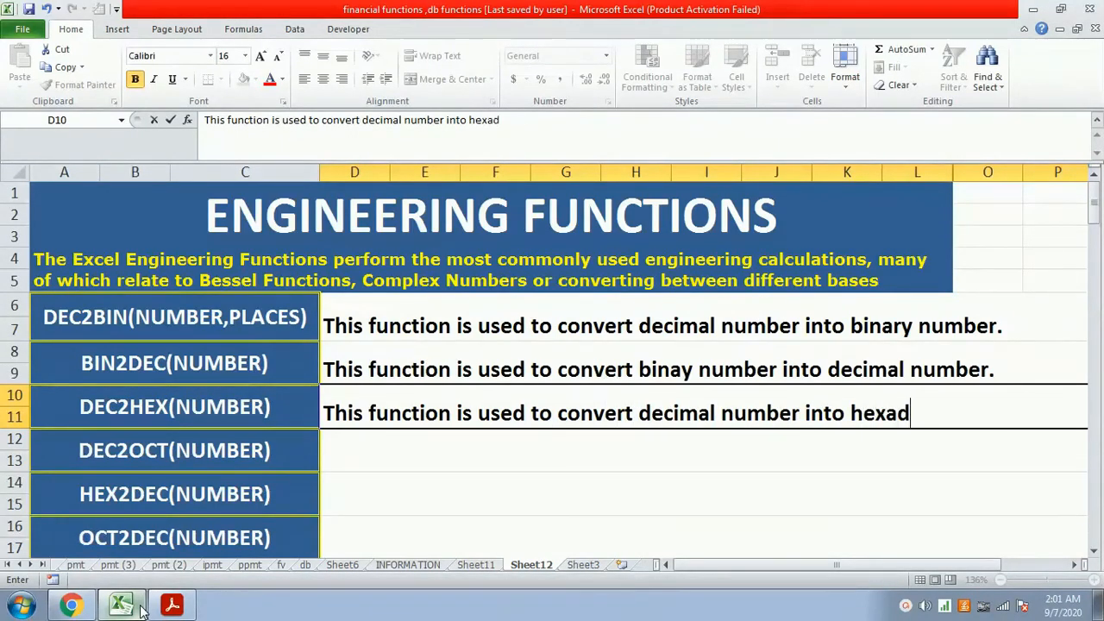
pyautogui.write('ecimal number.')
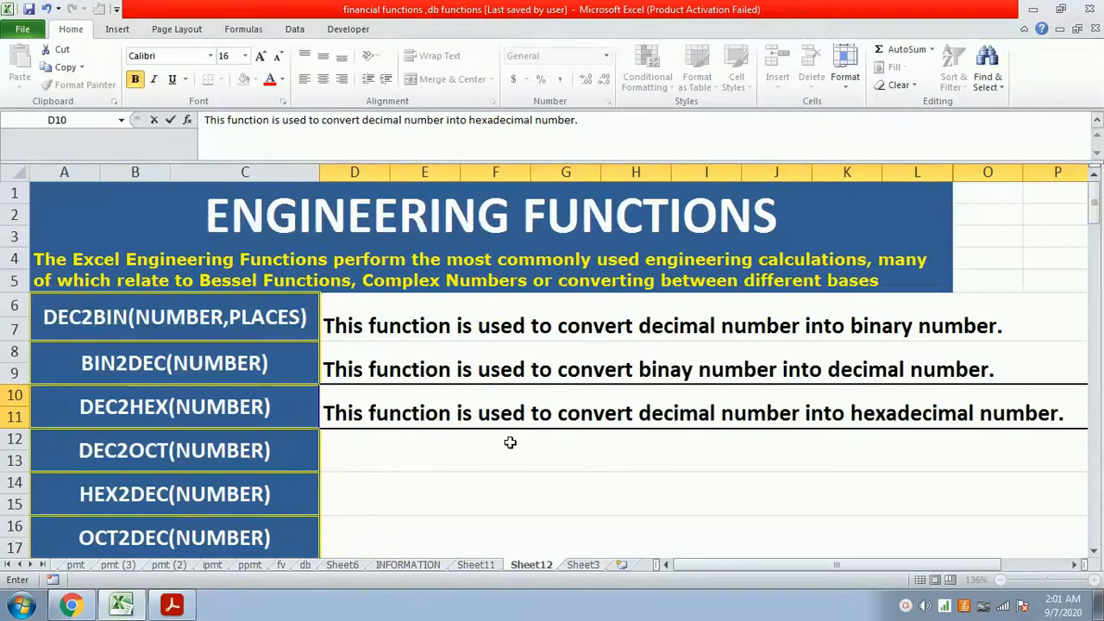
# - On Sheet3, clear the labels "octal number" in cell A6 and "hexadecimal no.s" in cell A4
pyautogui.click(585, 566)
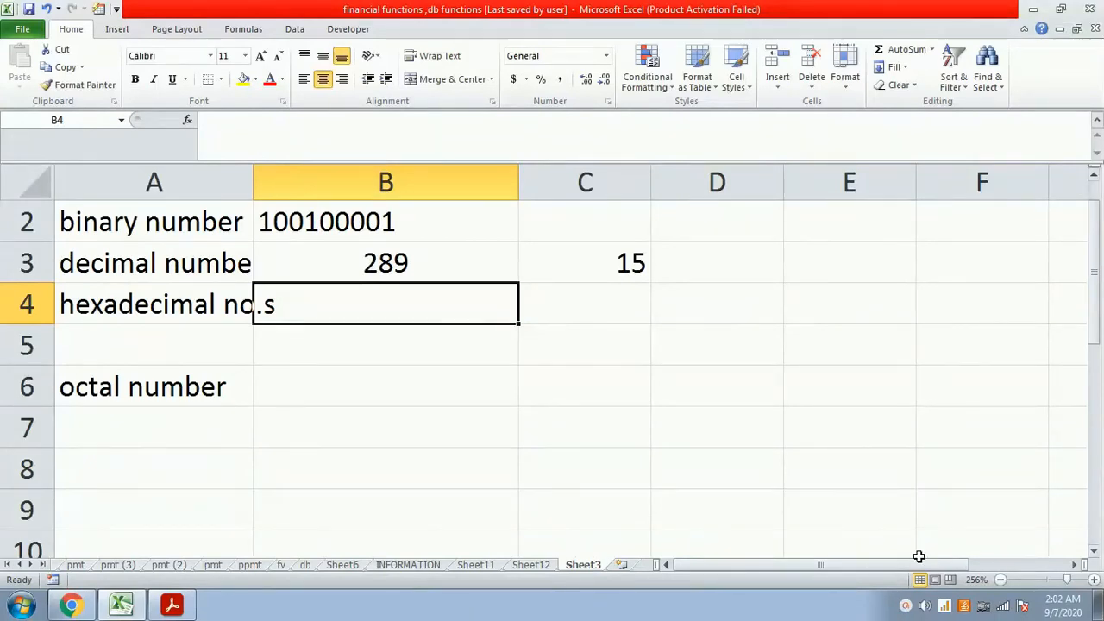
pyautogui.click(449, 341)
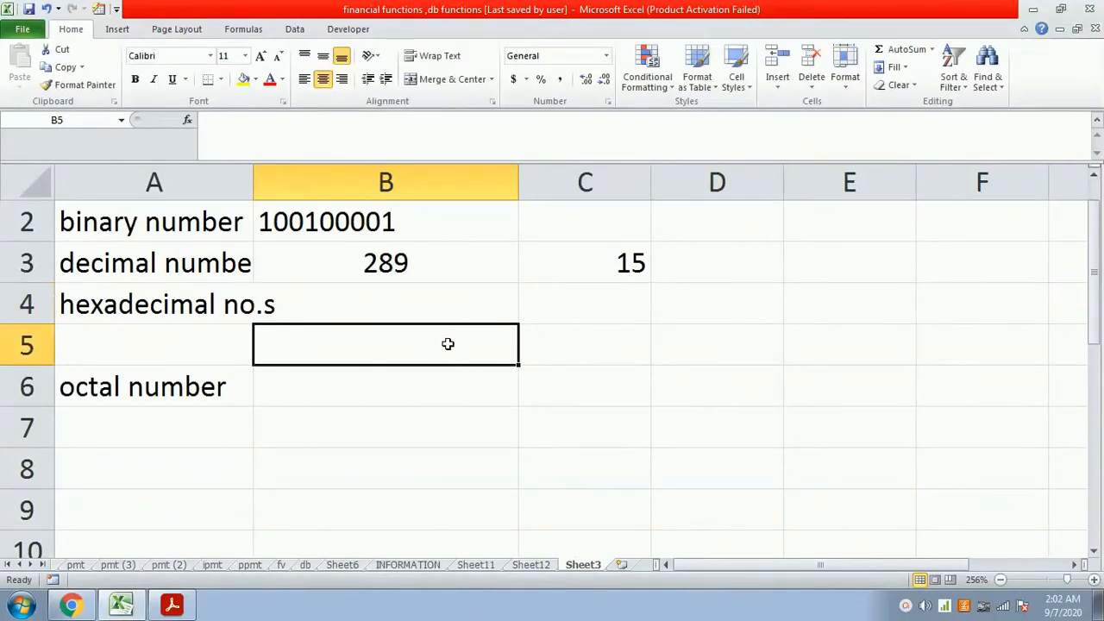
pyautogui.click(305, 372)
pyautogui.press('Left')
pyautogui.press('Down')
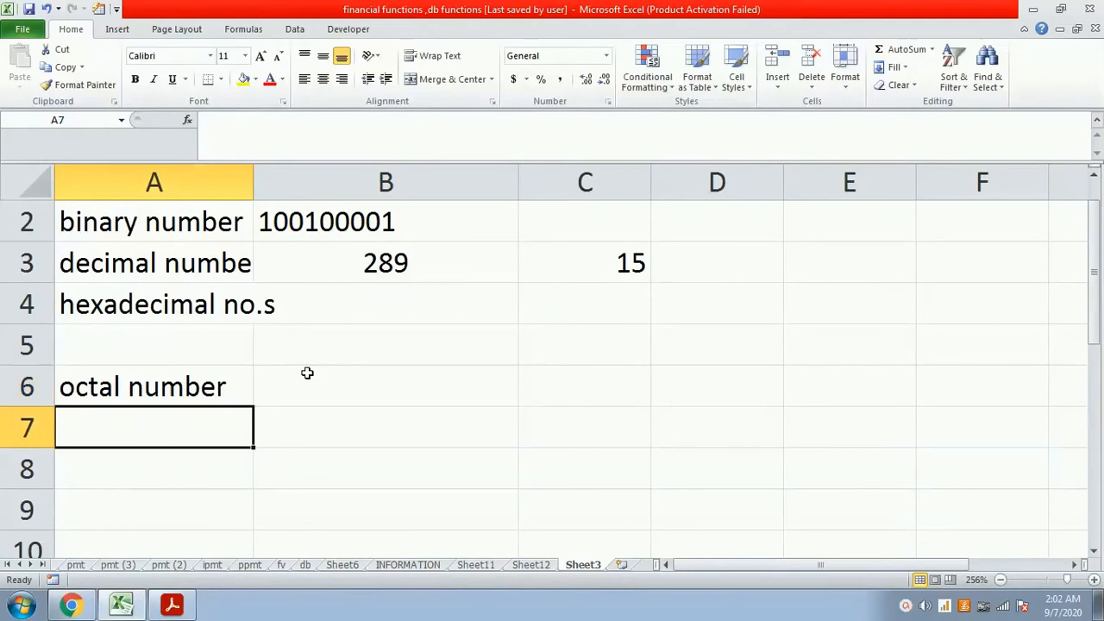
pyautogui.press('Up')
pyautogui.press('Delete')
pyautogui.press('Up')
pyautogui.press('Up')
pyautogui.press('Delete')
# - Convert 127 to hexadecimal in cell B5 with the formula =dec2hex(127), and return to Sheet12
pyautogui.press('Right')
pyautogui.press('Down')
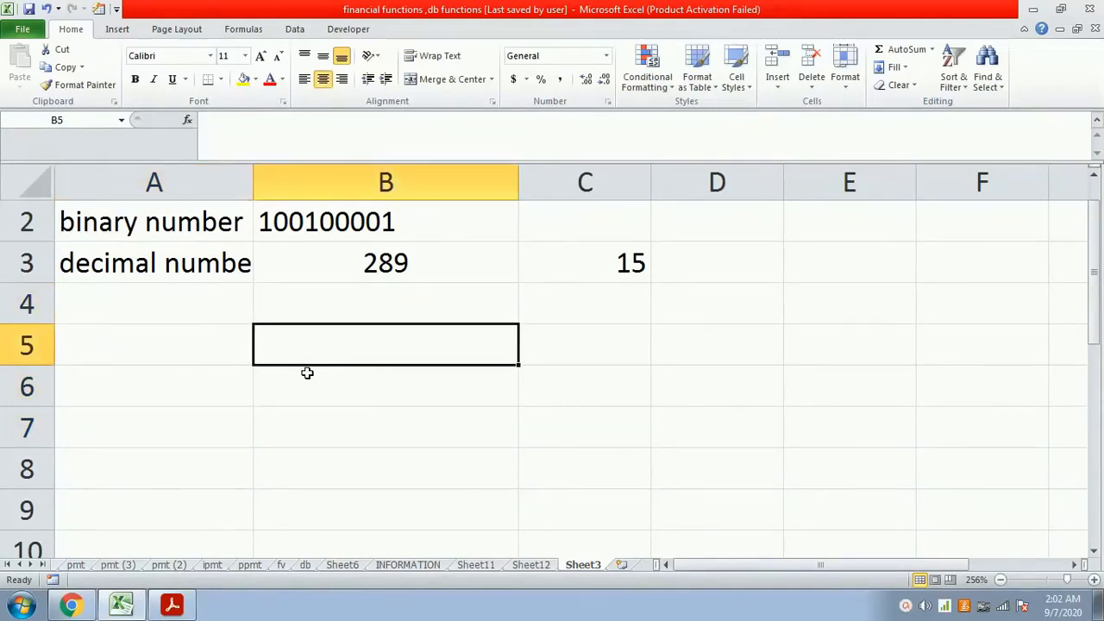
pyautogui.write('=dec2he')
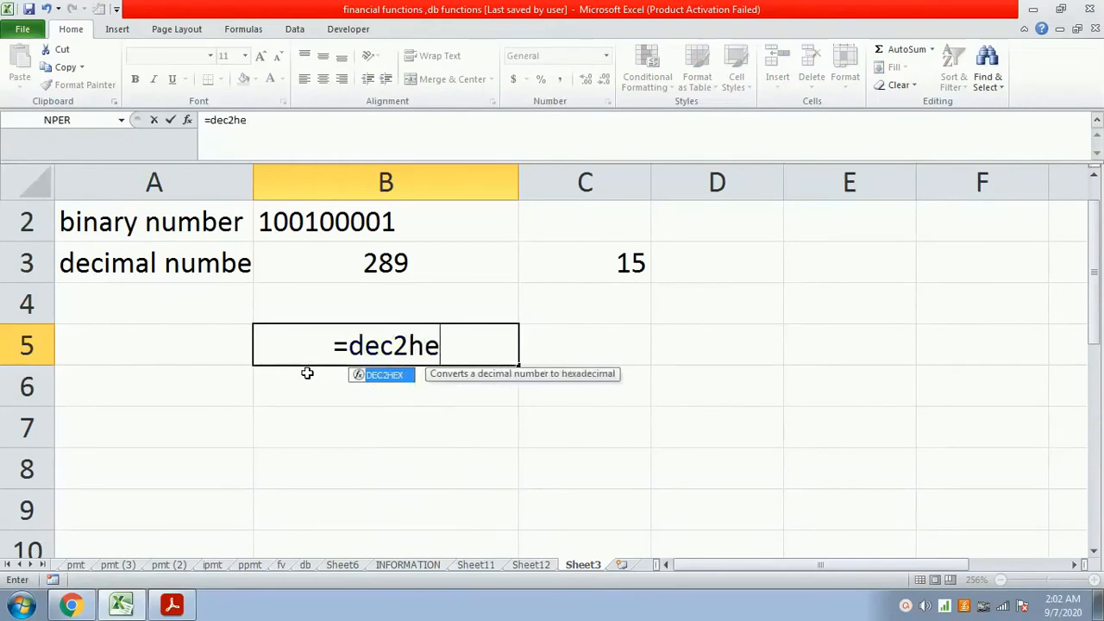
pyautogui.write('x(1')
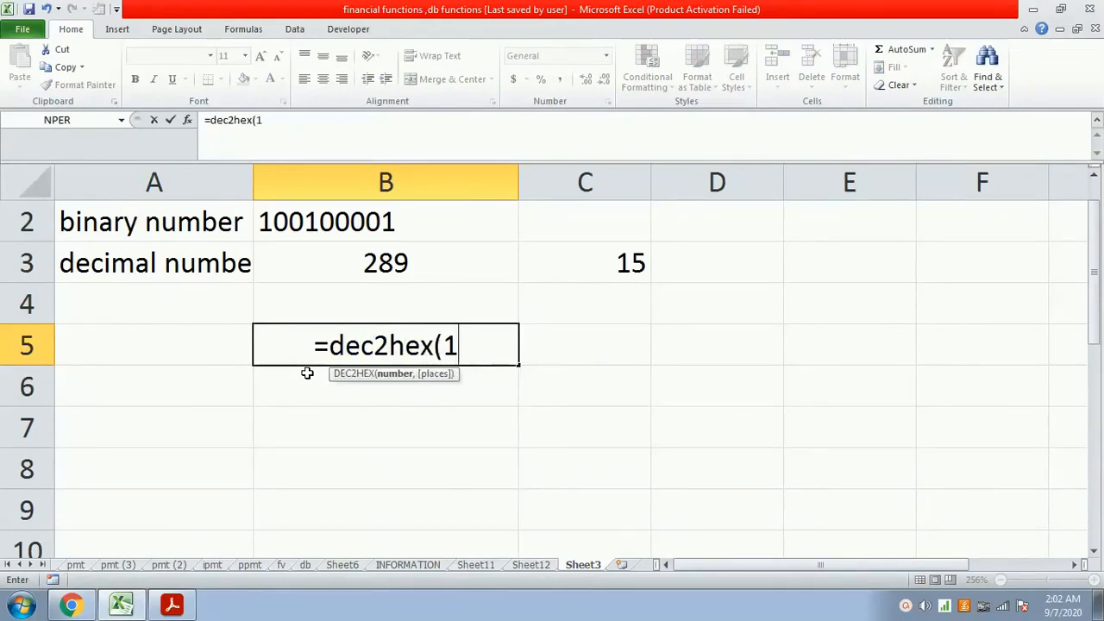
pyautogui.write('27)')
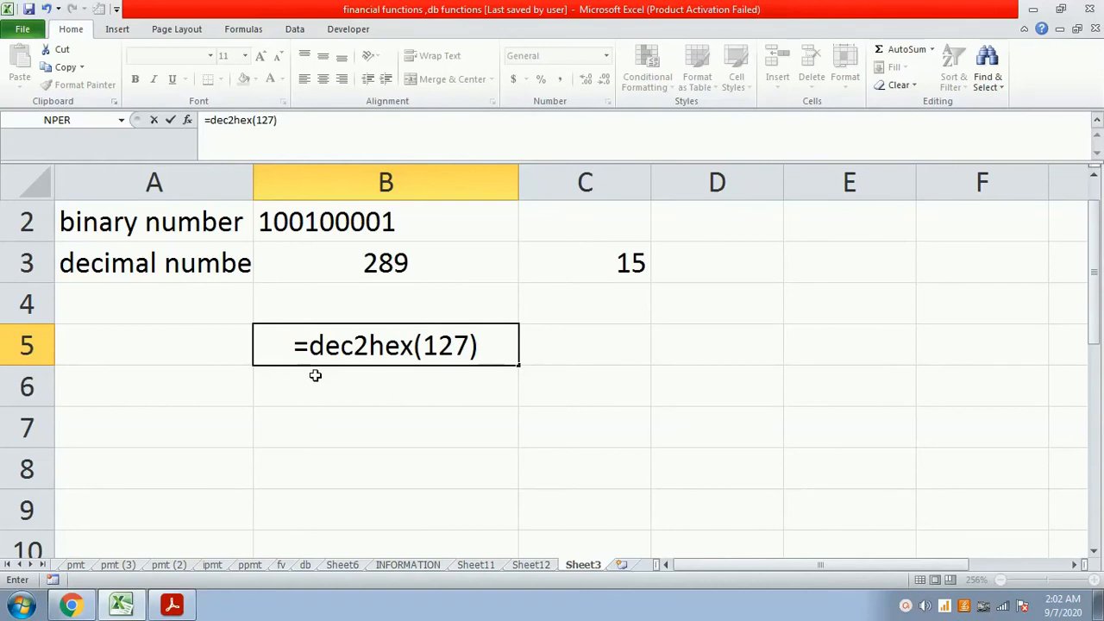
pyautogui.press('Return')
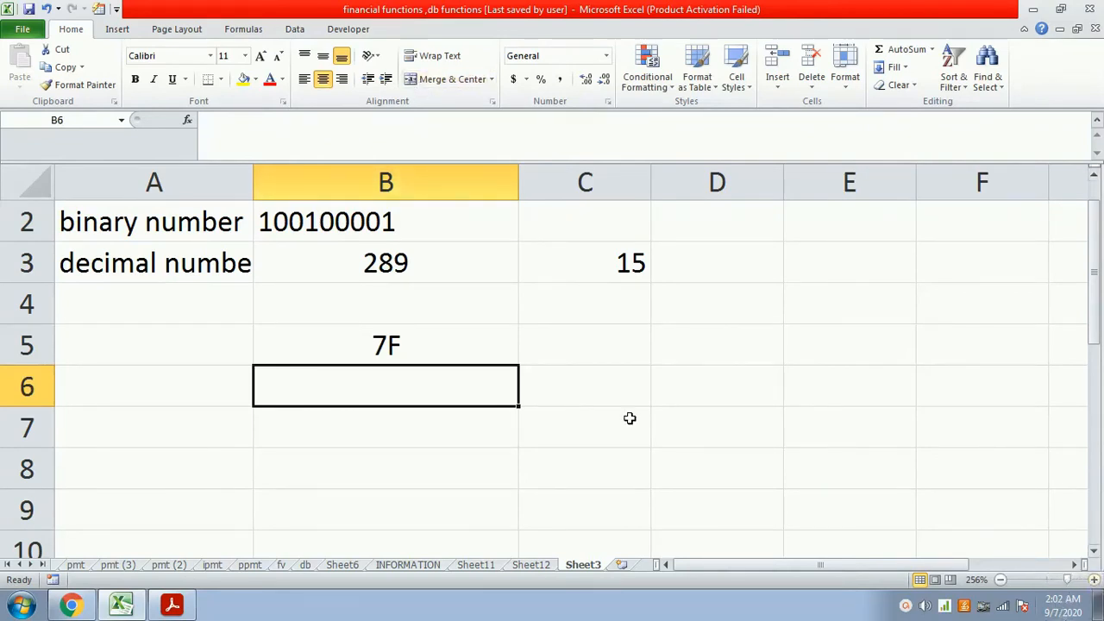
pyautogui.click(533, 565)
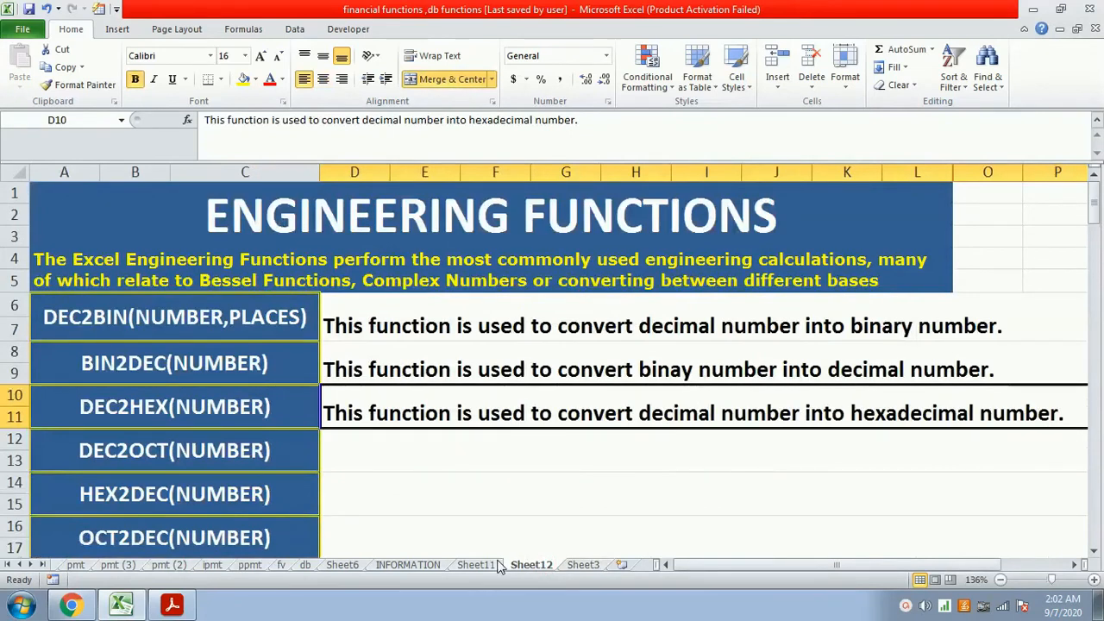
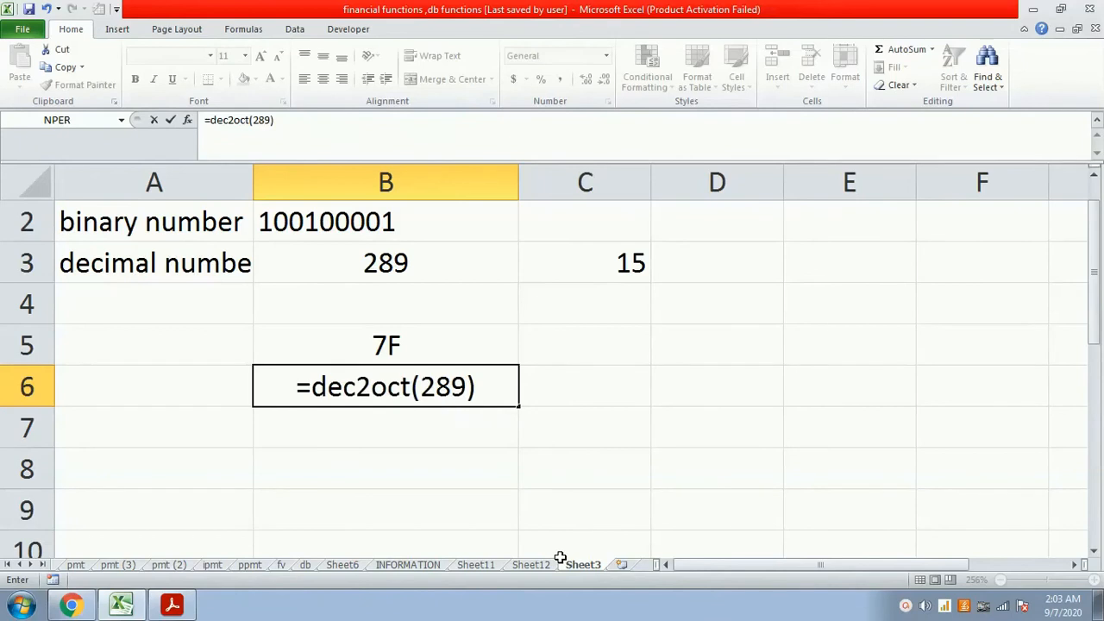
# - Complete the formula =dec2oct(289) in cell B6 and label it "octal number" in cell A6
pyautogui.press('Return')
pyautogui.press('Up')
pyautogui.press('Left')
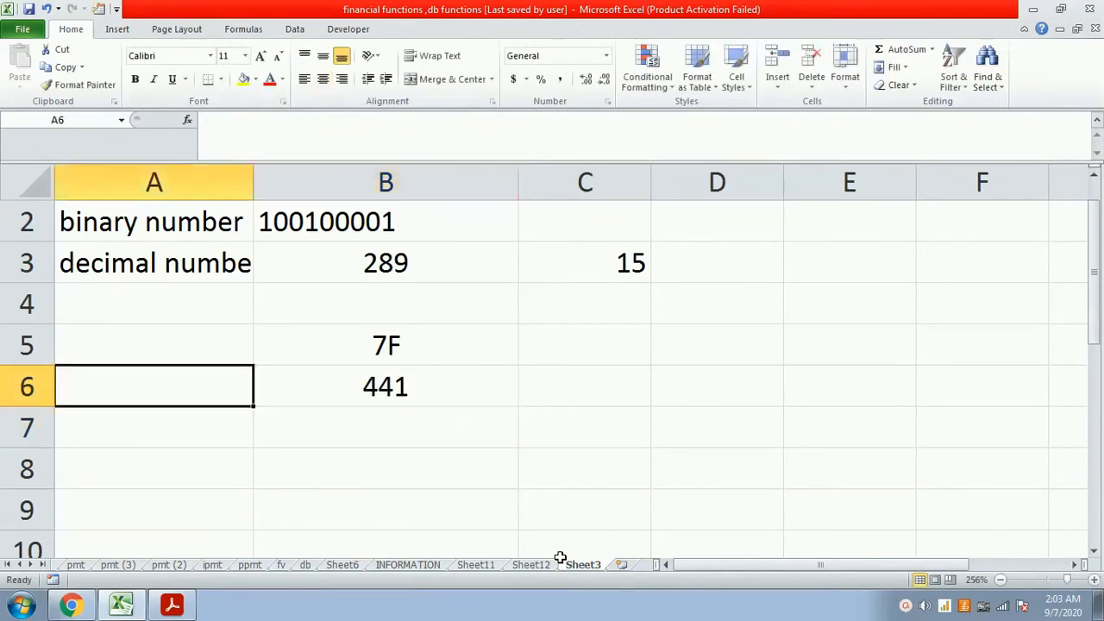
pyautogui.write('octal nu')
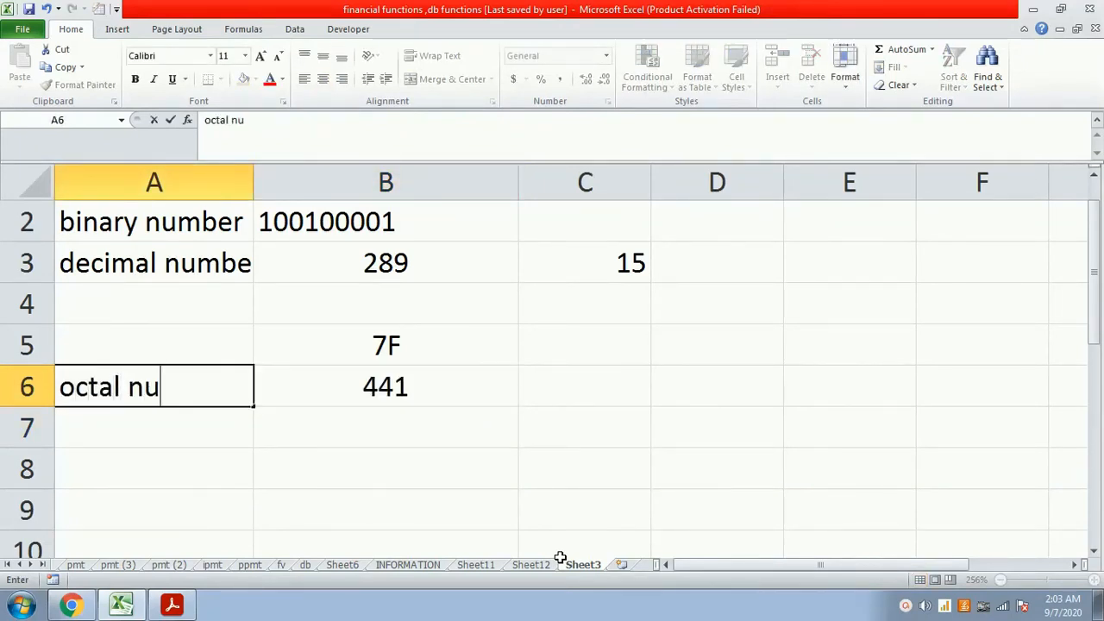
pyautogui.write('mber')
pyautogui.press('Up')
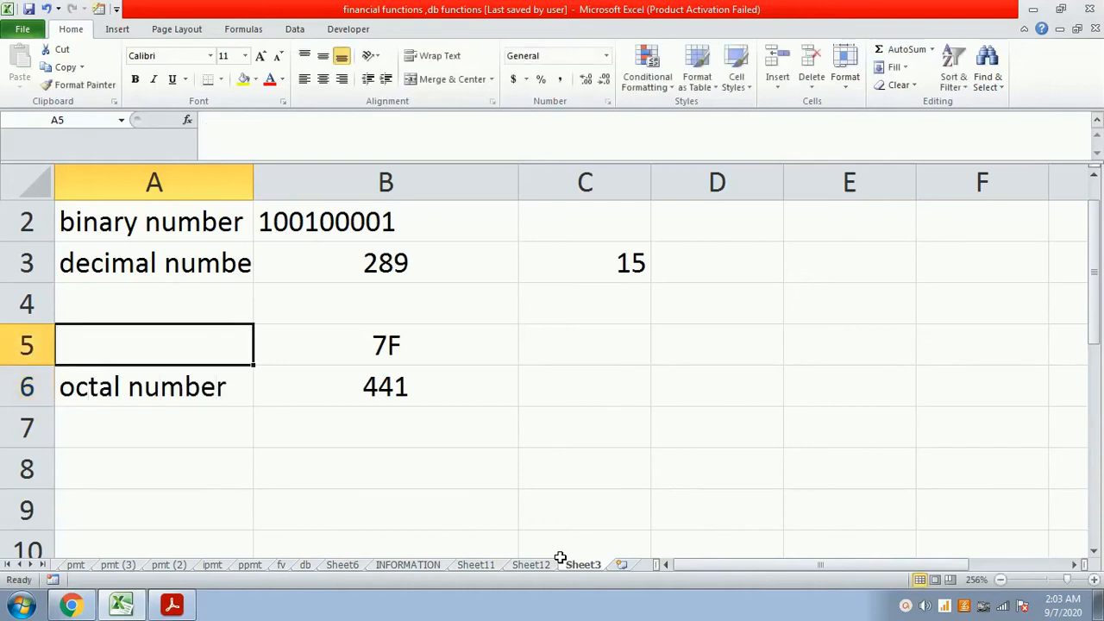
# - Label the 7F result "hexadecimal" in cell A5, and return to Sheet12
pyautogui.write('hexad e')
pyautogui.press('BackSpace')
pyautogui.press('BackSpace')
pyautogui.write('ecimal')
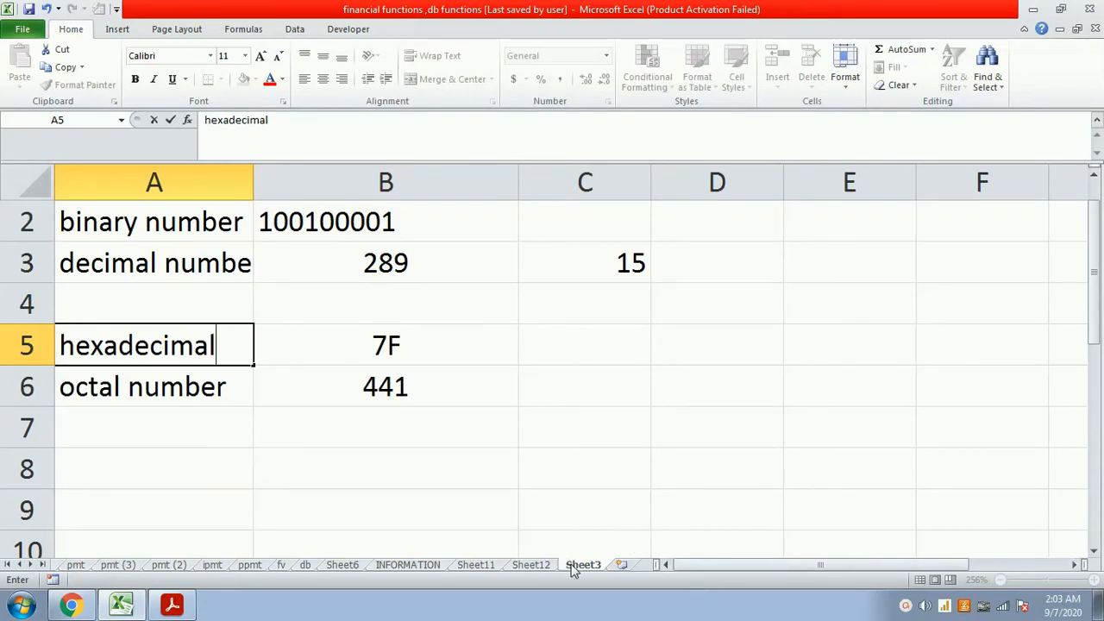
pyautogui.click(542, 564)
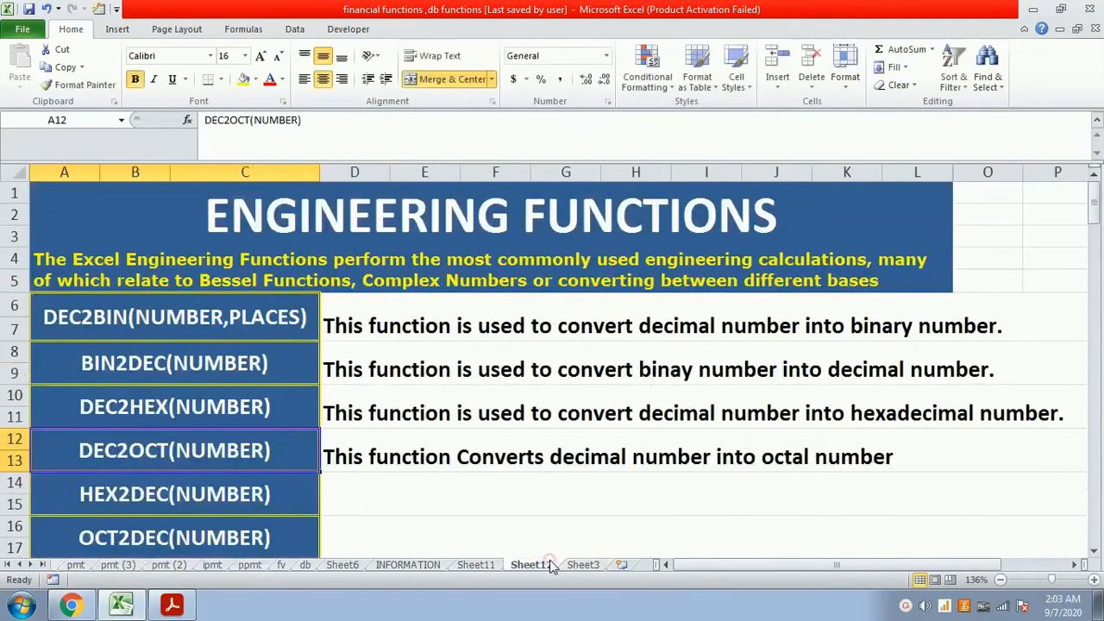
# - Enter the HEX2DEC description "This function is used to convert hexadecimal number into decimal number" in cell D14
pyautogui.click(422, 506)
pyautogui.scroll(-1, 417, 505)
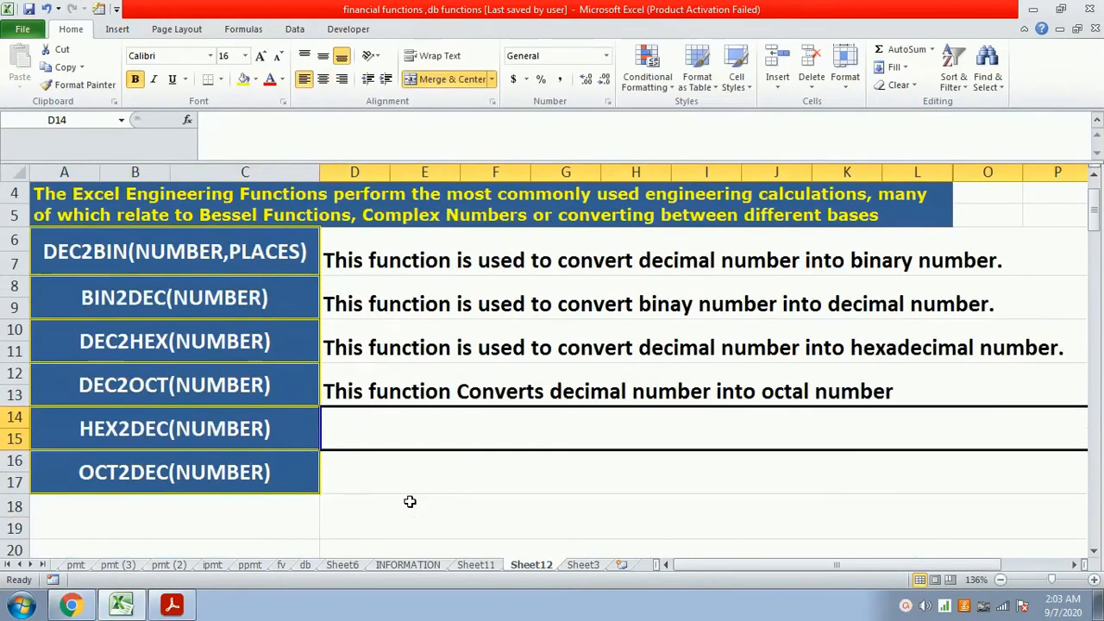
pyautogui.write('This fun')
pyautogui.press('BackSpace')
pyautogui.press('BackSpace')
pyautogui.write('function')
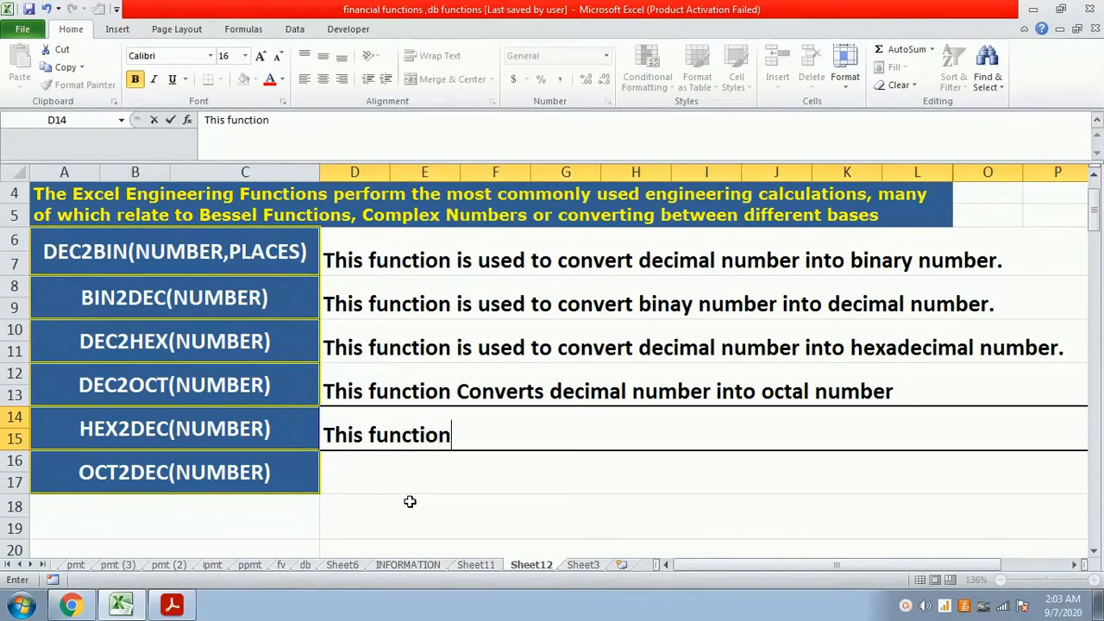
pyautogui.write(' is used to convert')
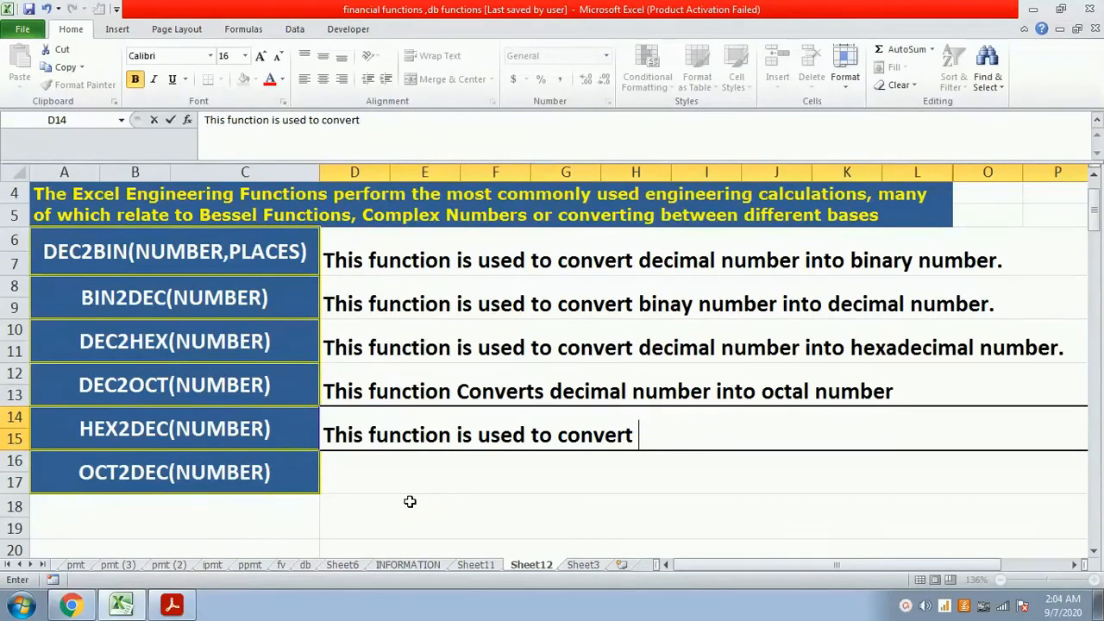
pyautogui.write(' hexadi')
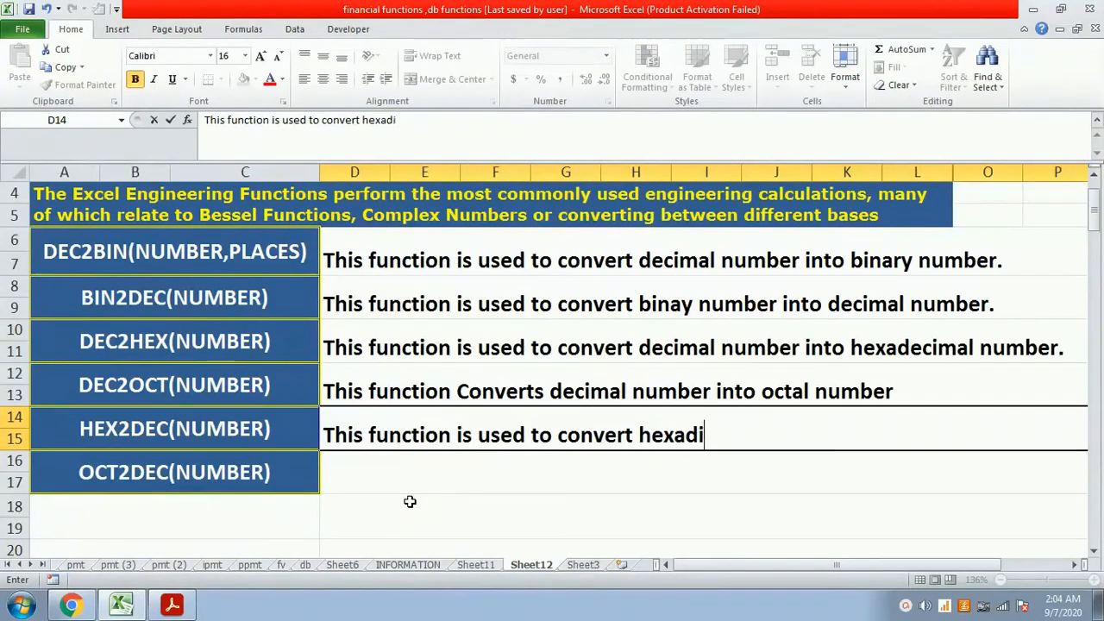
pyautogui.press('BackSpace')
pyautogui.write('ecimal')
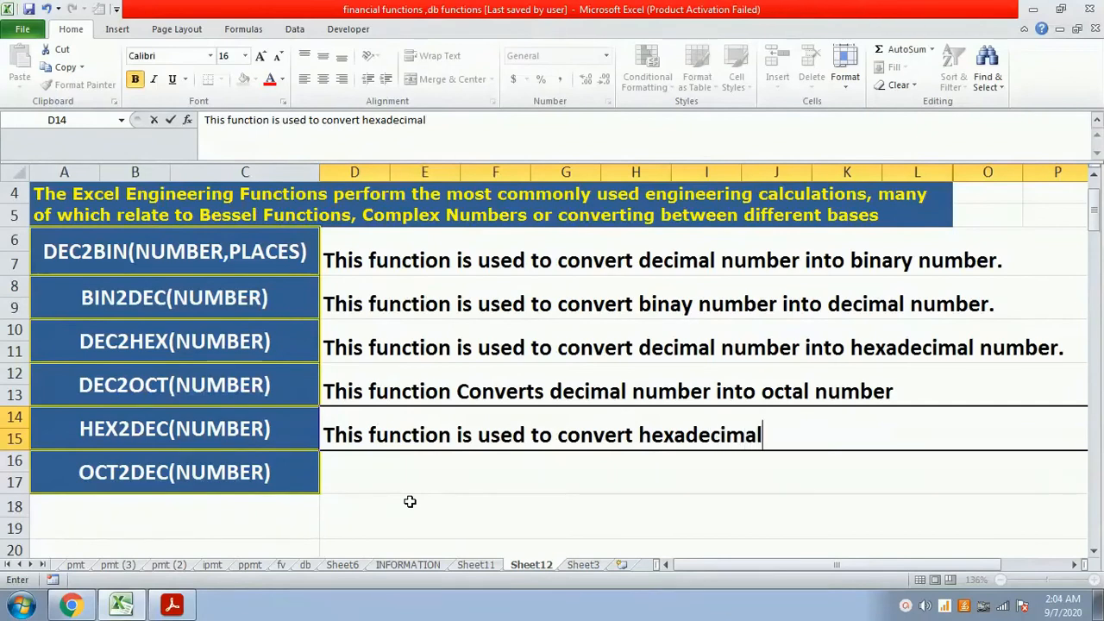
pyautogui.write(' number int')
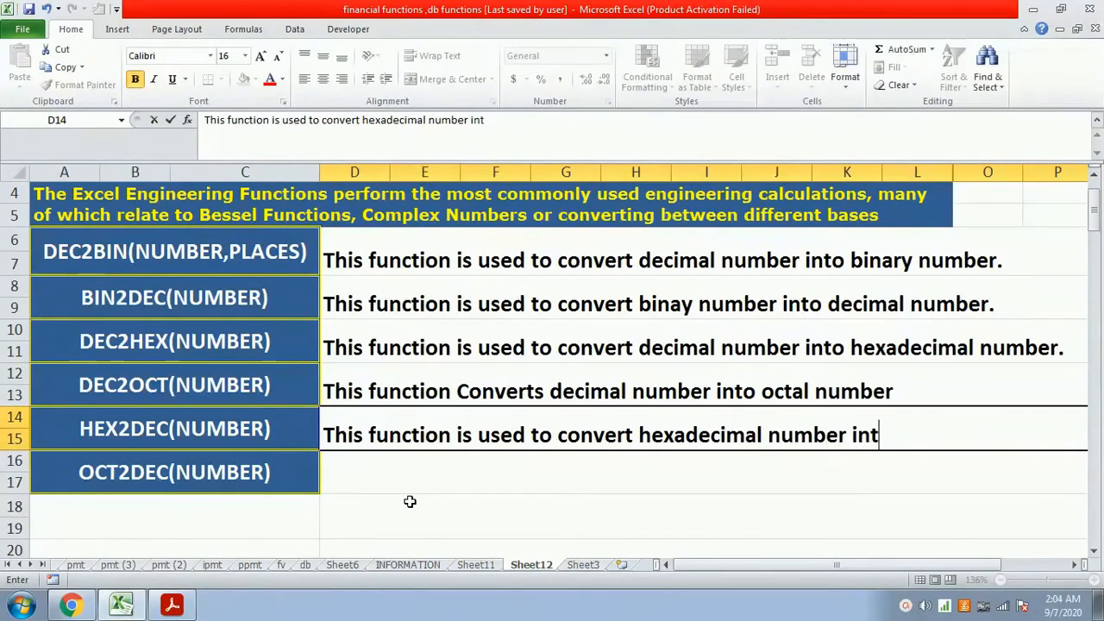
pyautogui.write('o deci')
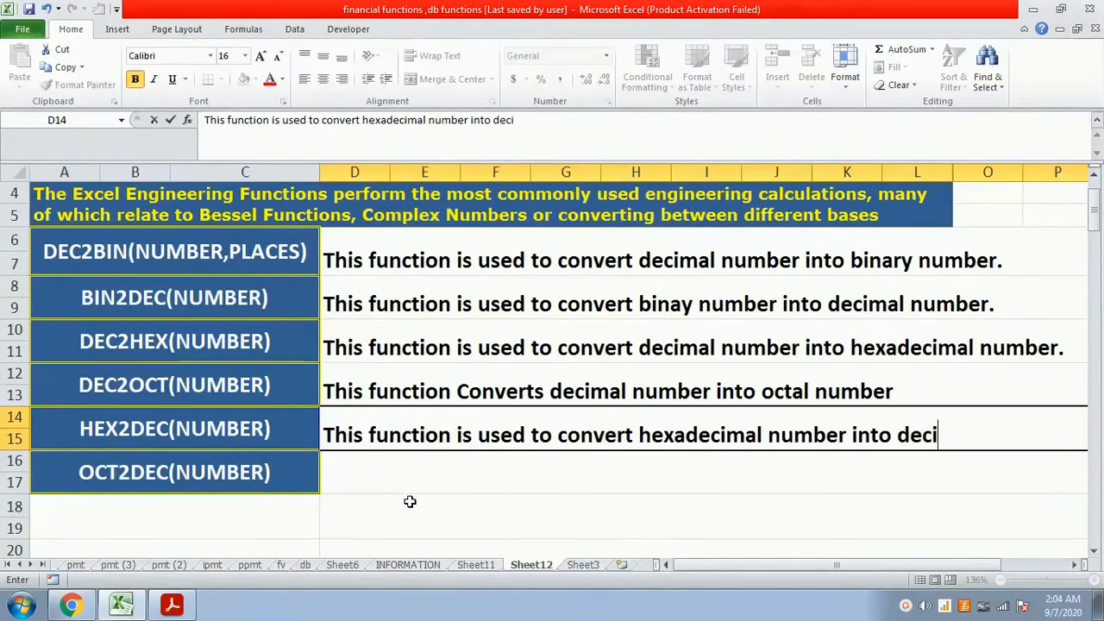
pyautogui.write('mal number')
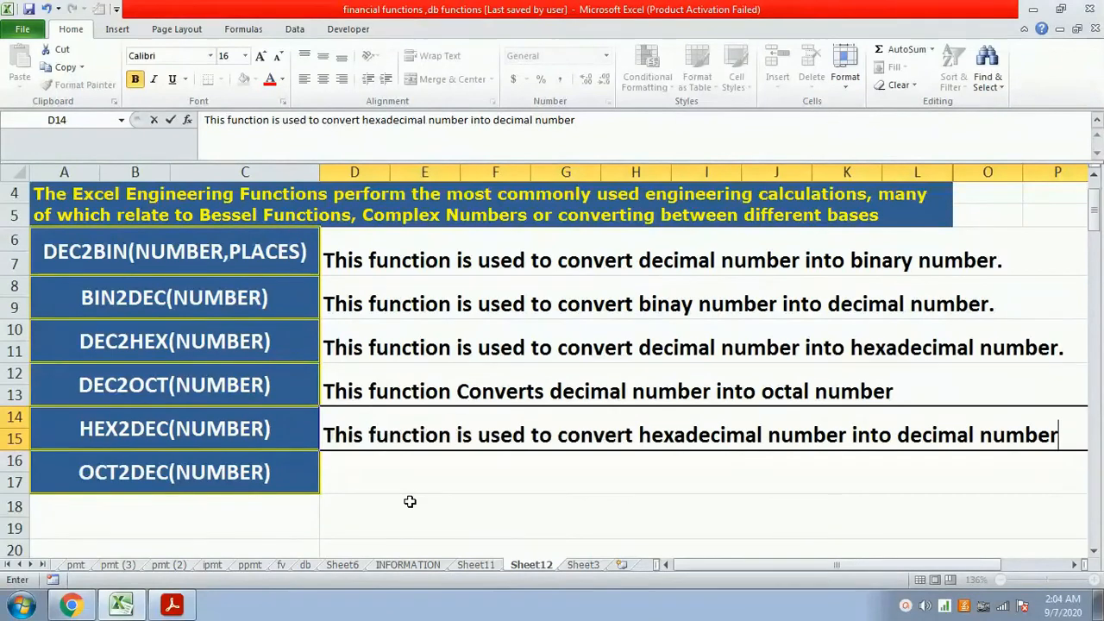
pyautogui.press('Return')
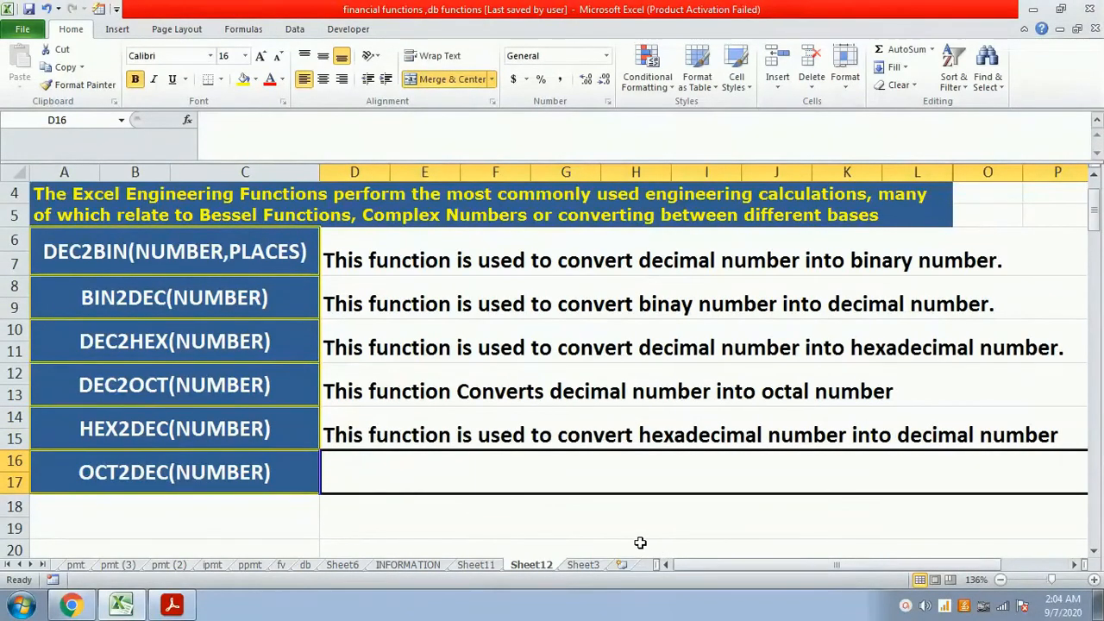
# - On Sheet3, convert the hexadecimal number 7B to decimal in cell B7 with the formula =hex2dec("7B")
pyautogui.click(583, 565)
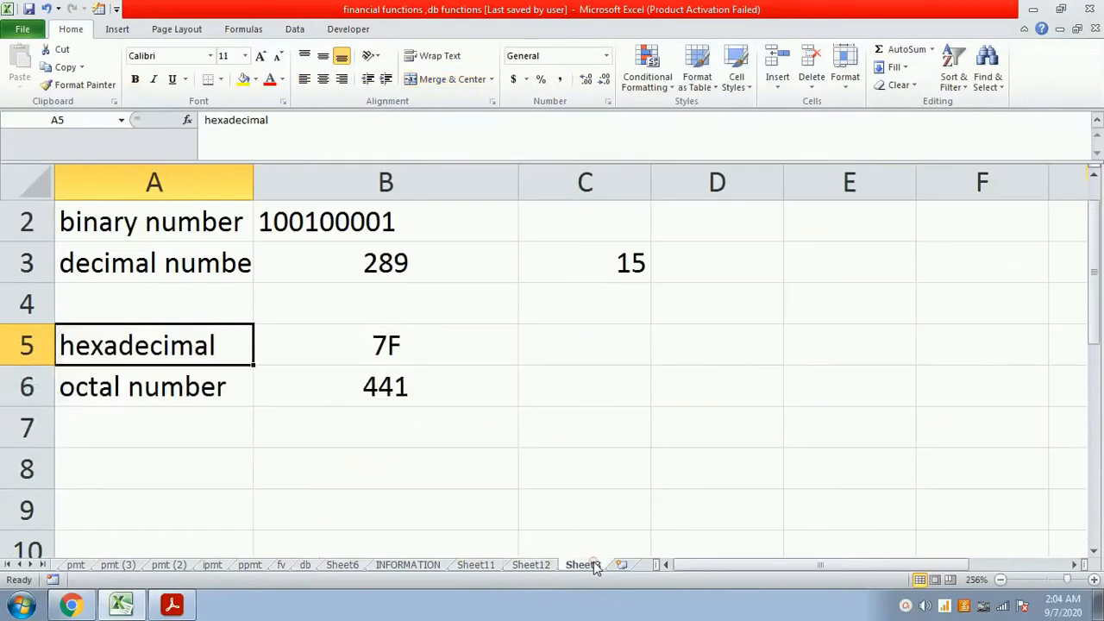
pyautogui.click(454, 368)
pyautogui.press('Return')
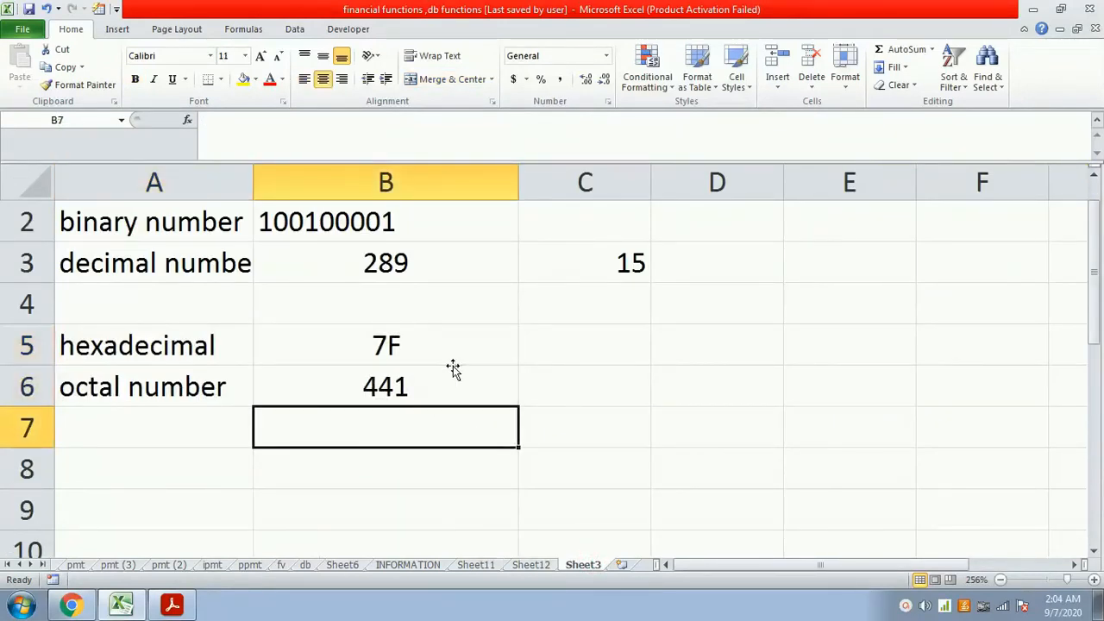
pyautogui.write('=hex2dec("')
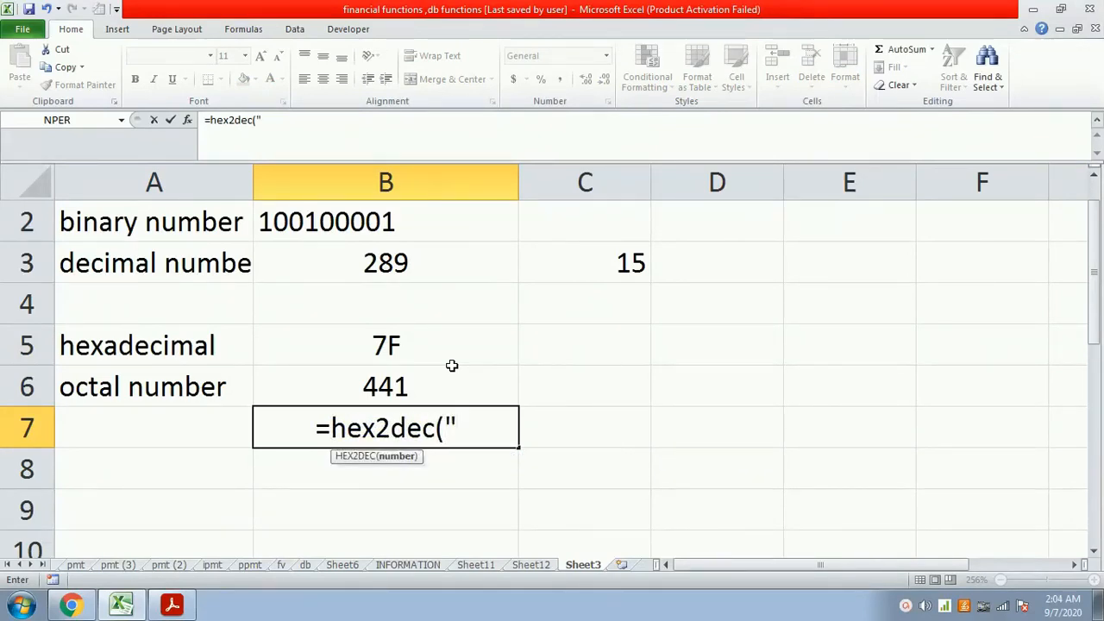
pyautogui.write('7')
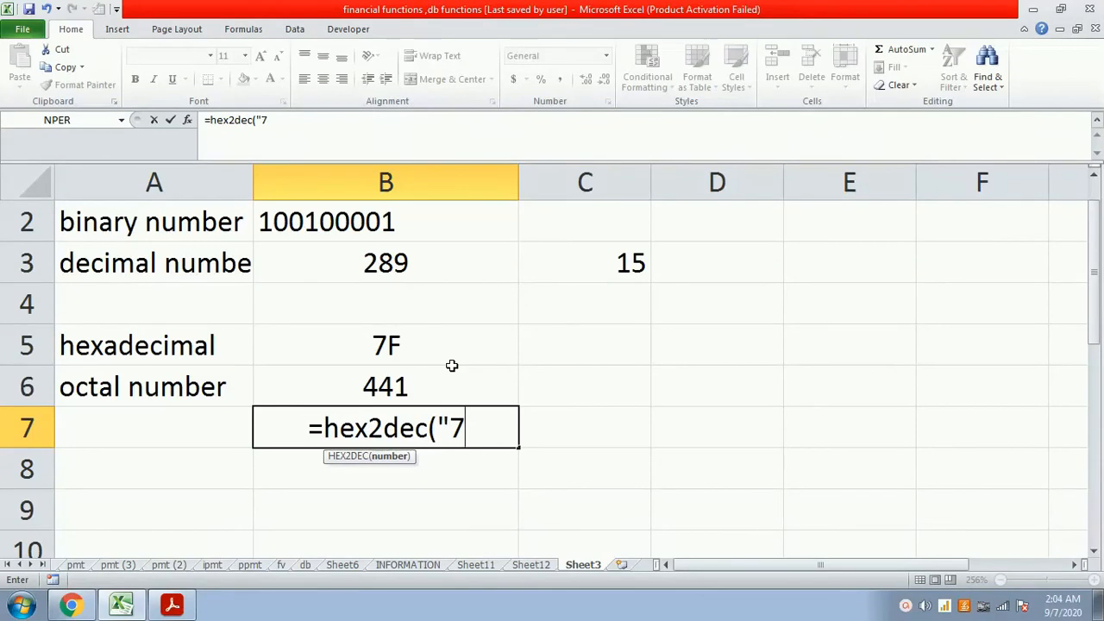
pyautogui.write('B"')
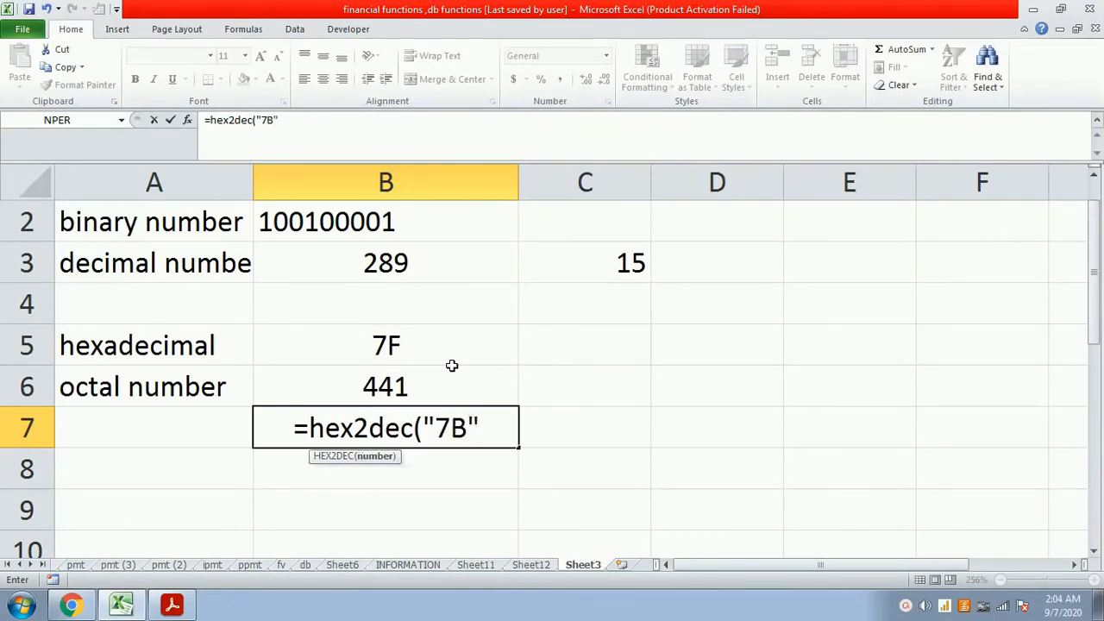
pyautogui.write(')')
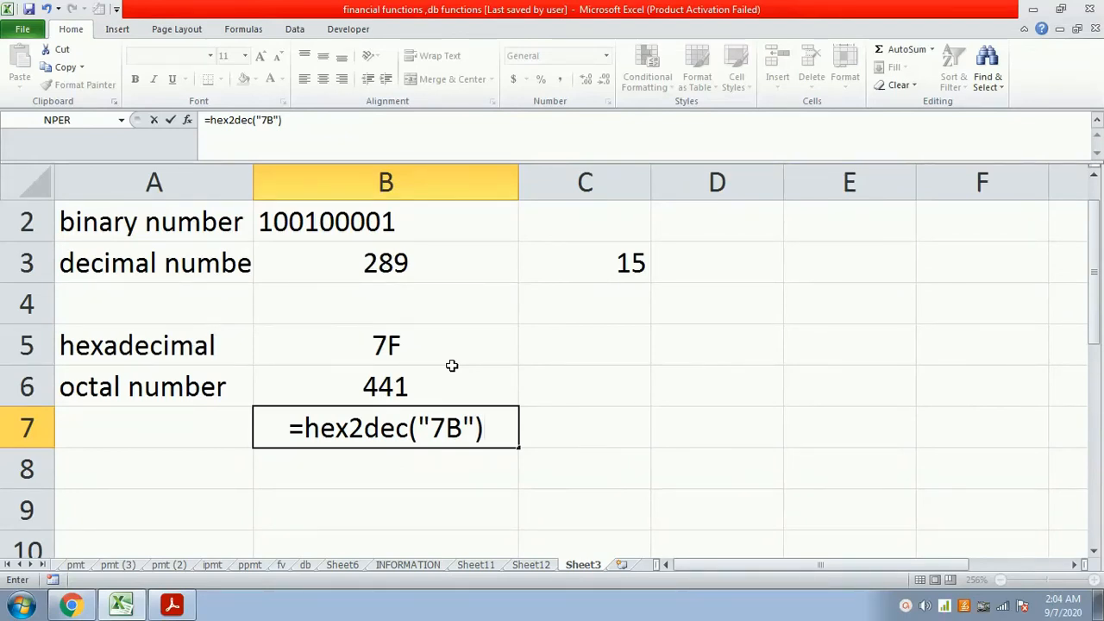
pyautogui.press('Return')
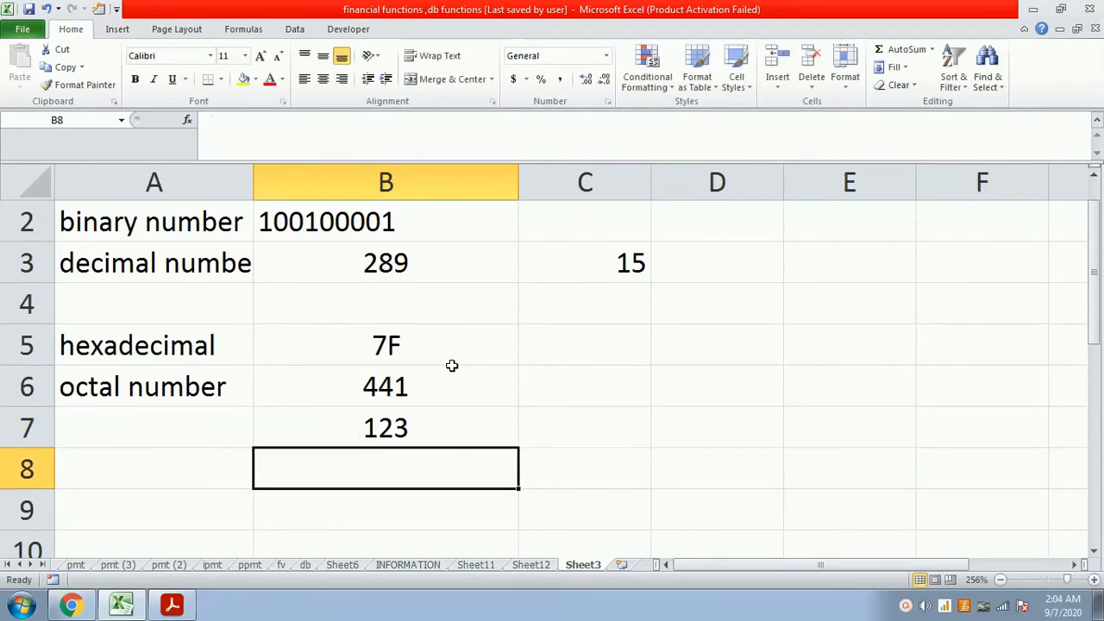
# - Label the HEX2DEC result in row 7 "decimal no" in cell A7
pyautogui.press('Up')
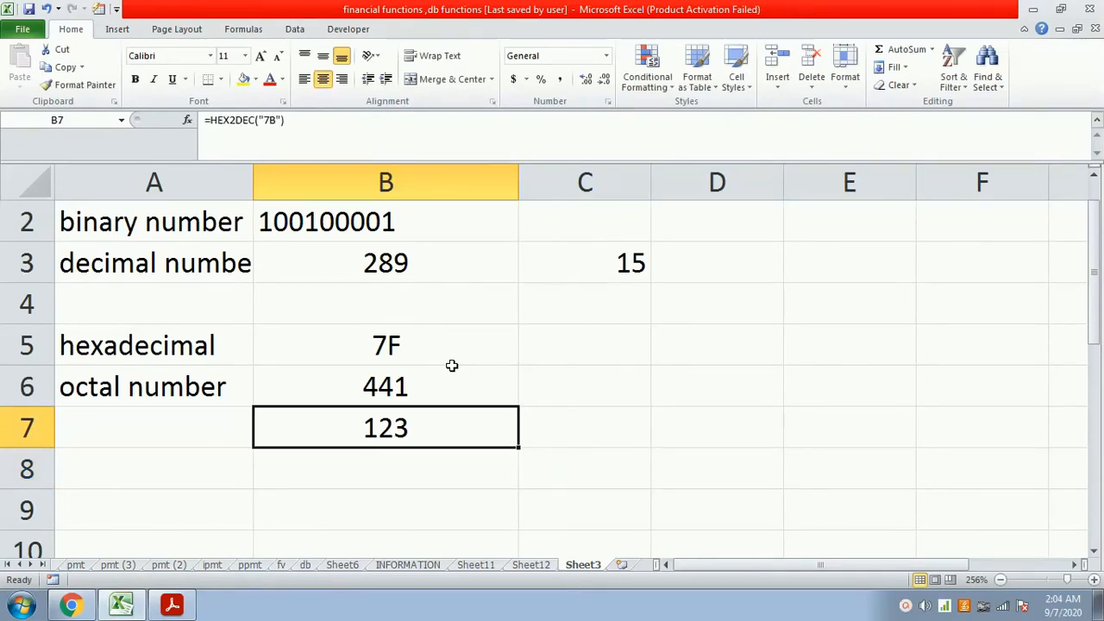
pyautogui.press('Left')
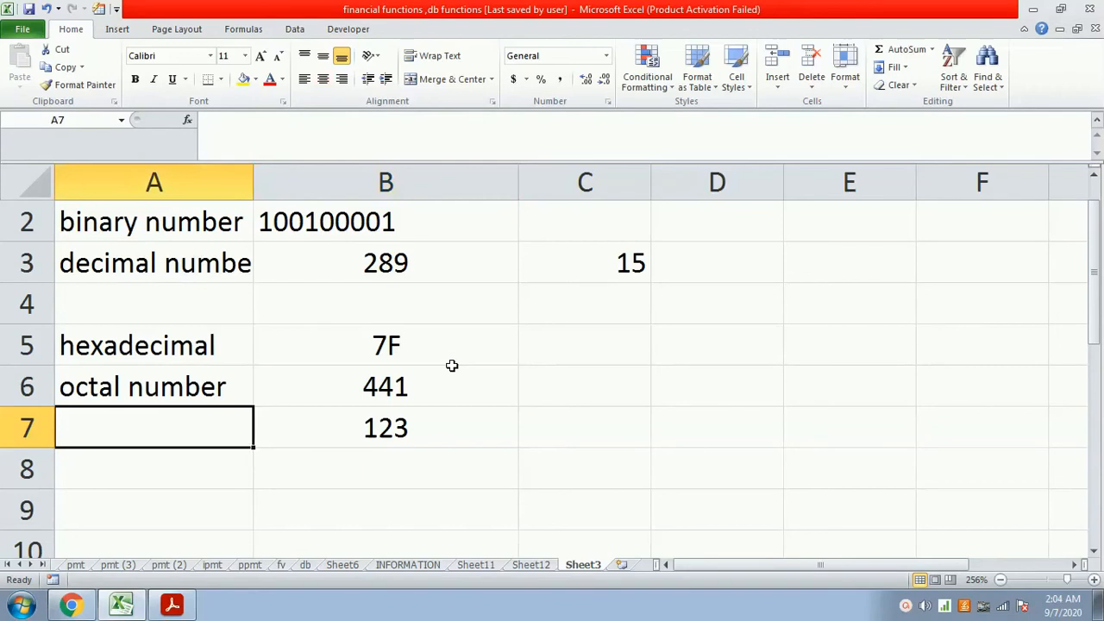
pyautogui.write('decimal')
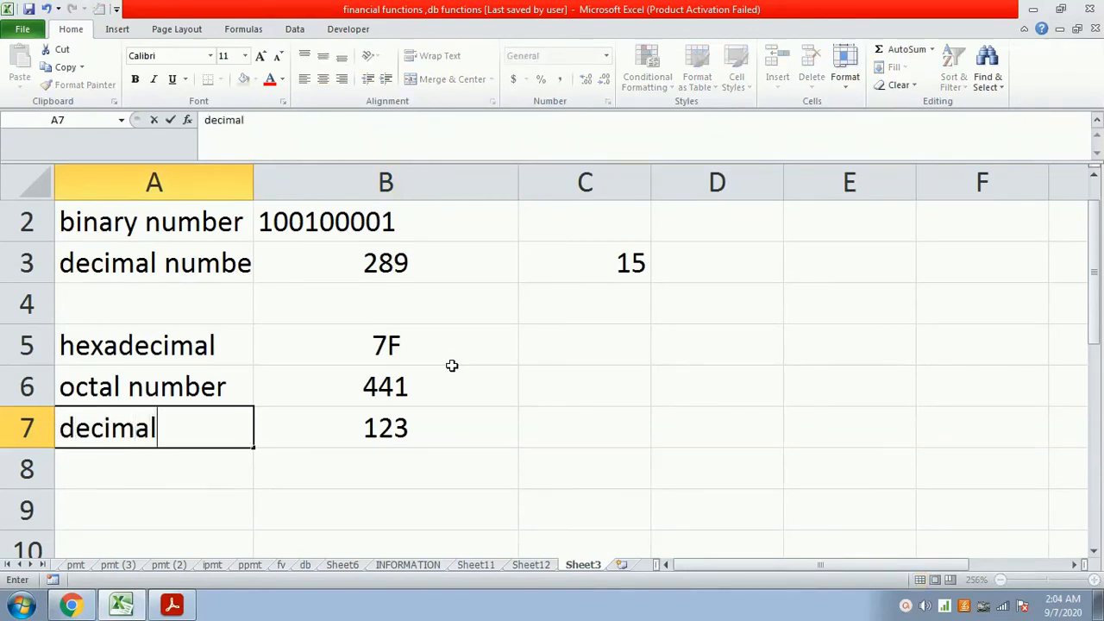
pyautogui.write(' no')
pyautogui.press('Return')
# - Convert hexadecimal 7F to decimal in cell B8 with the formula =hex2dec("7F"), and center the cell's contents
pyautogui.press('Right')
pyautogui.write('=')
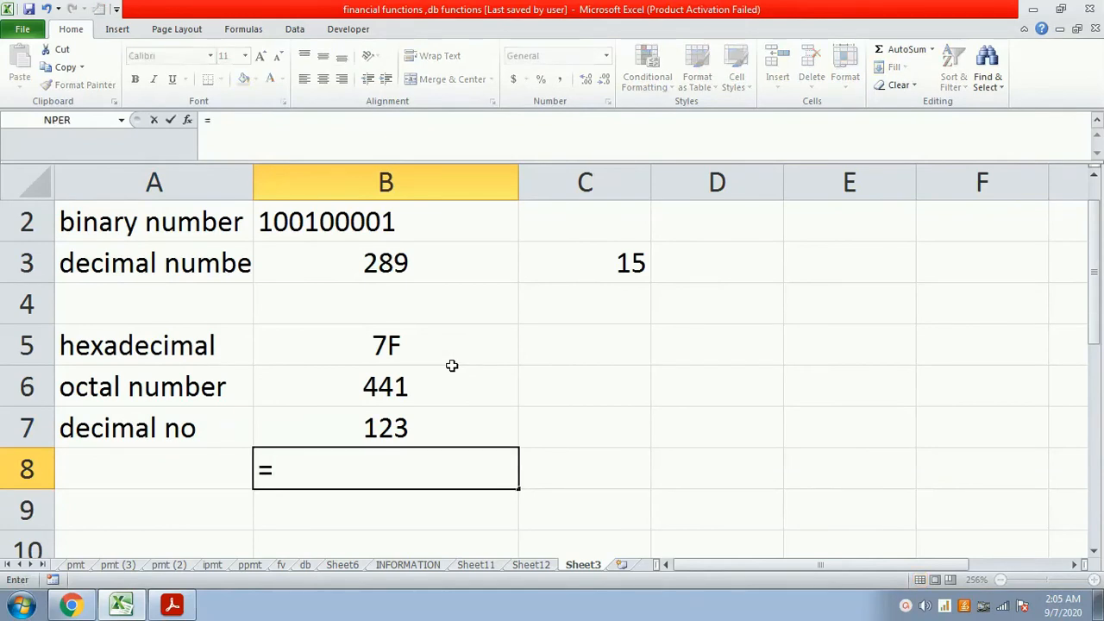
pyautogui.write('hex')
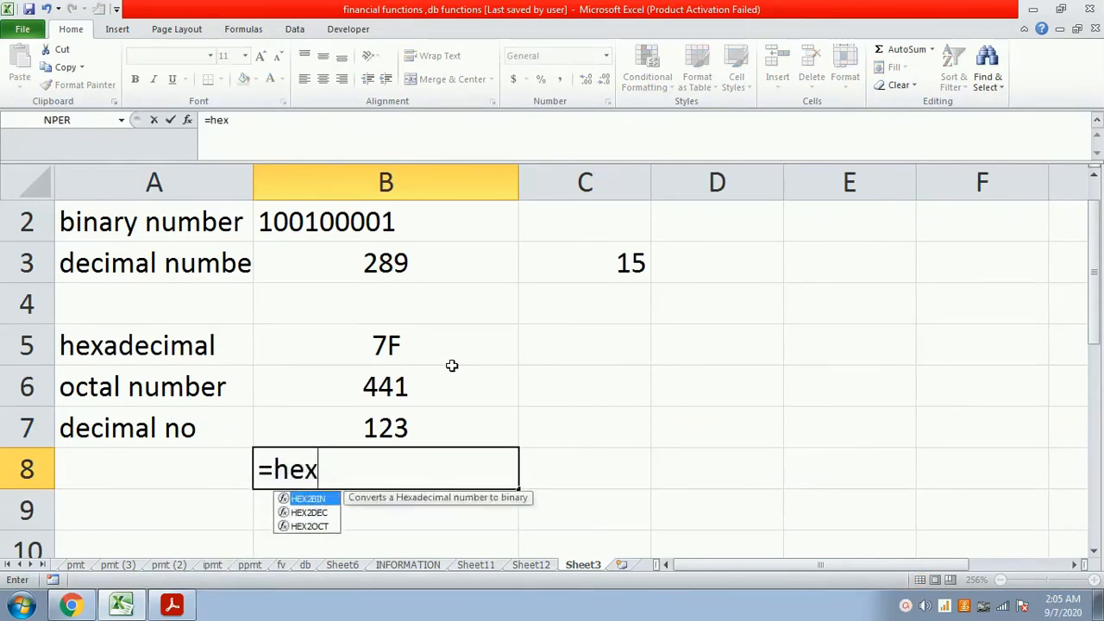
pyautogui.write('2dec(')
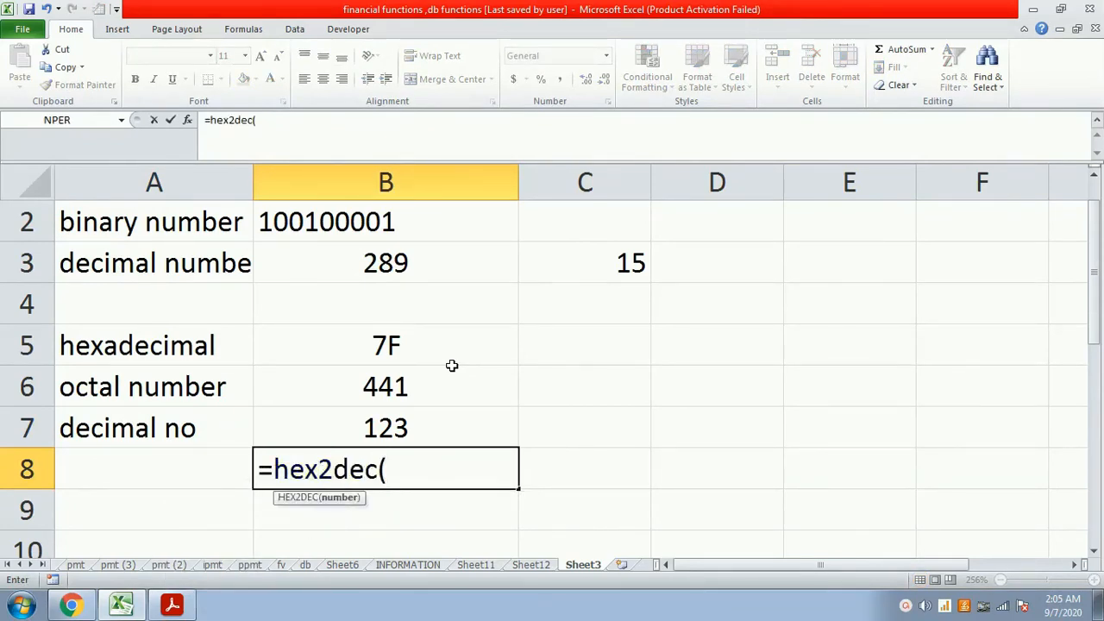
pyautogui.write('"7F")')
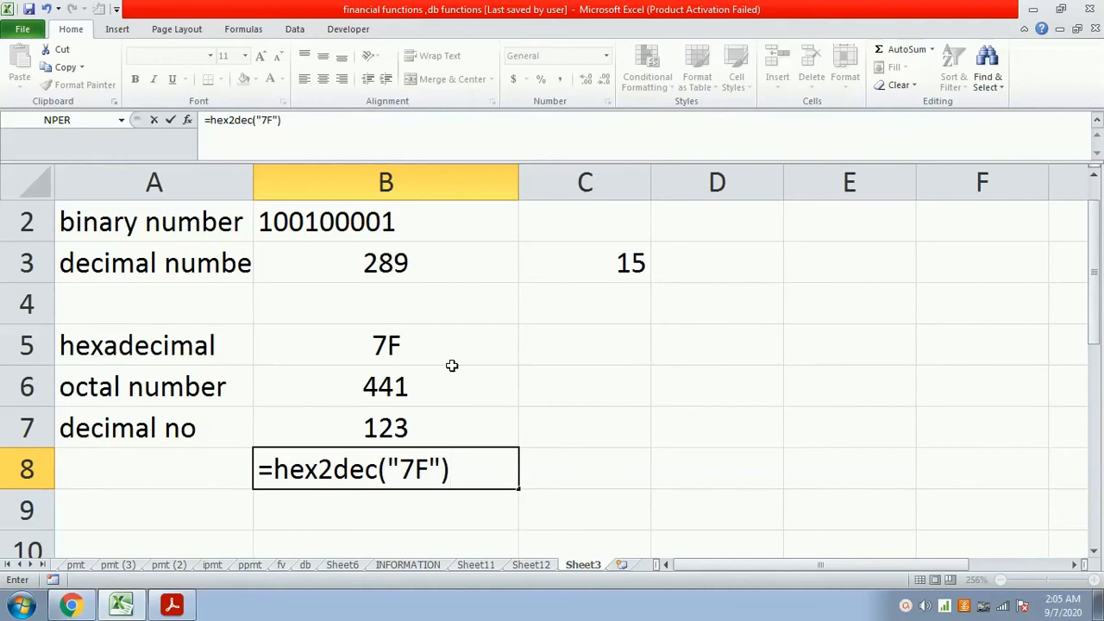
pyautogui.press('Return')
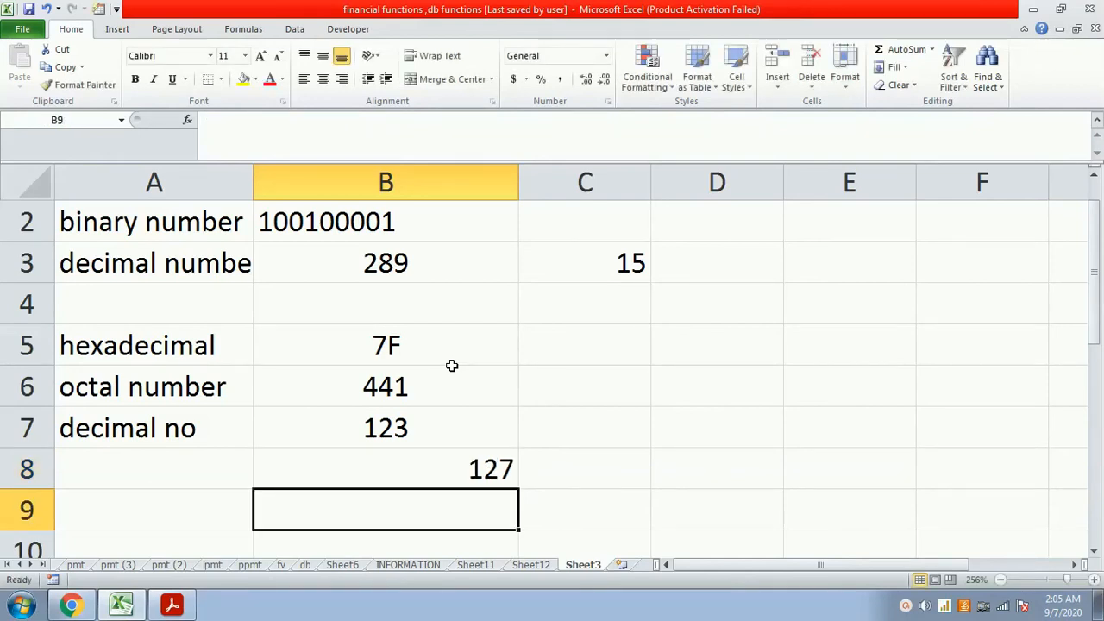
pyautogui.press('Up')
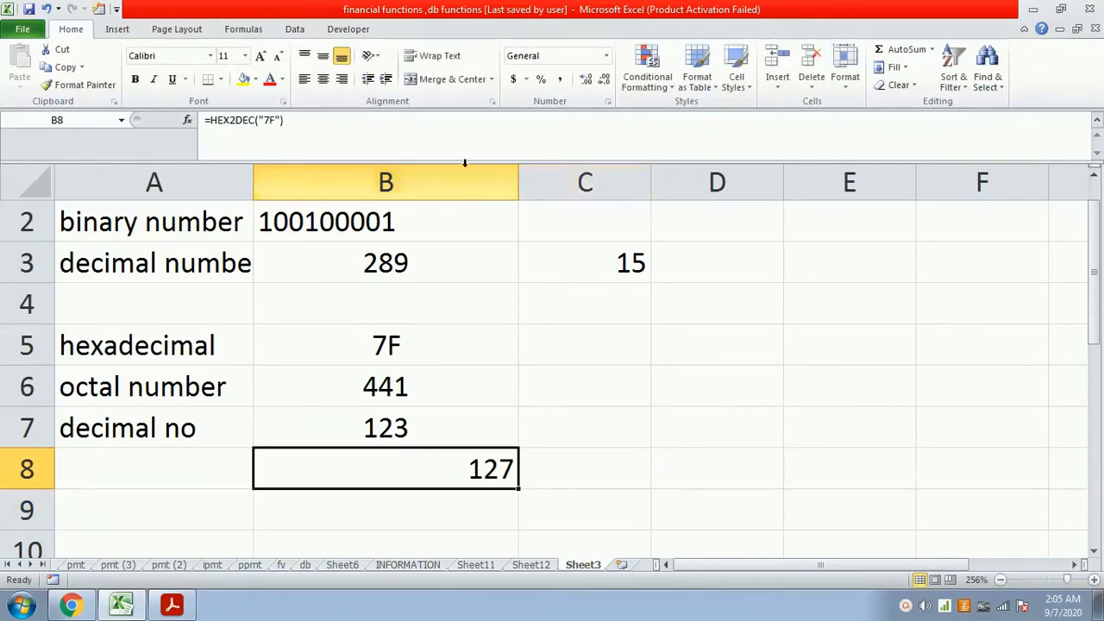
pyautogui.click(323, 79)
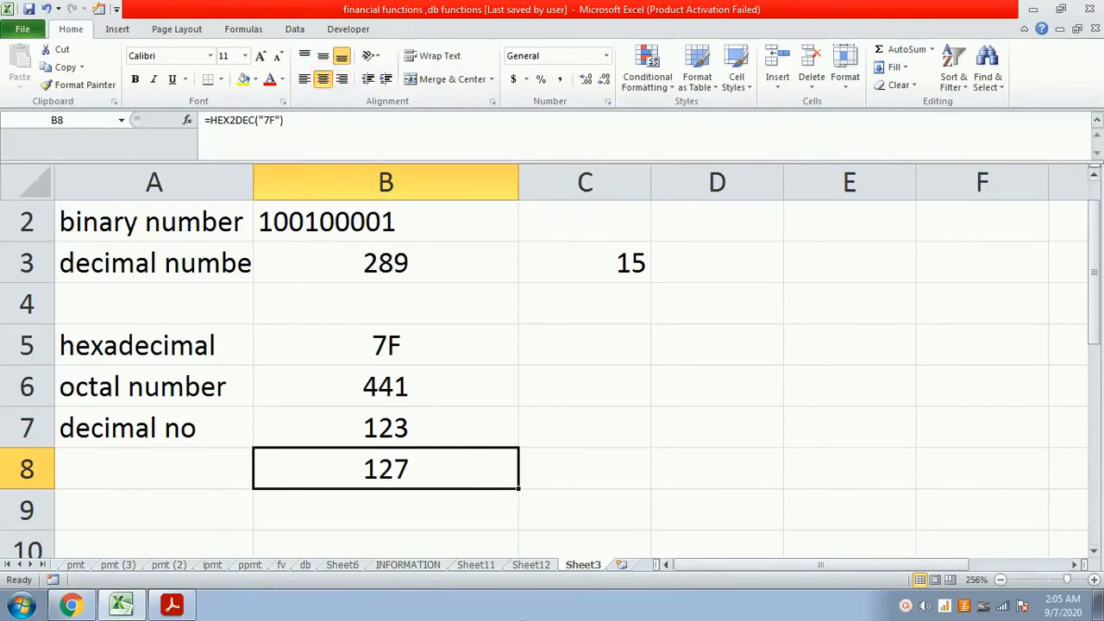
# - On Sheet12, enter the OCT2DEC description "This function converts octal number into decimal number" in cell D16
pyautogui.click(532, 566)
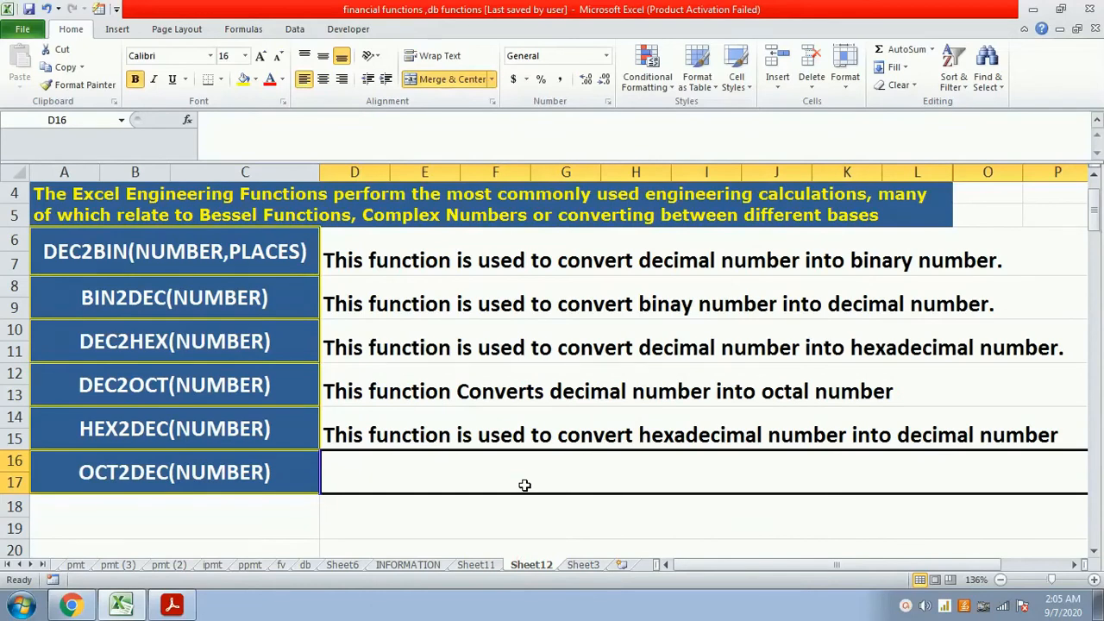
pyautogui.write('This fu')
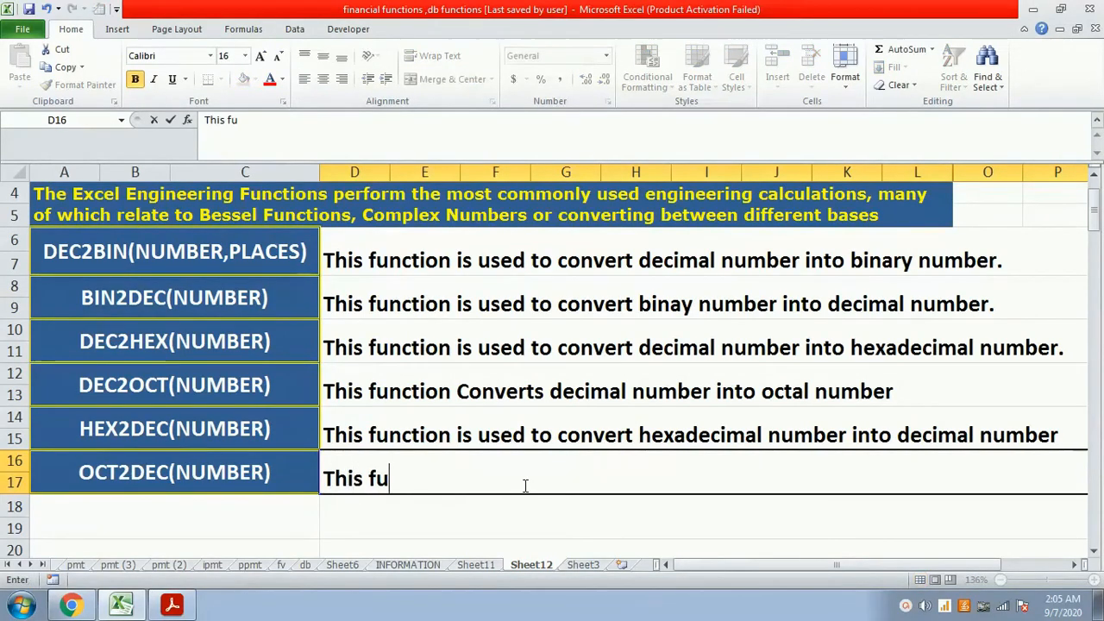
pyautogui.write('nction convert')
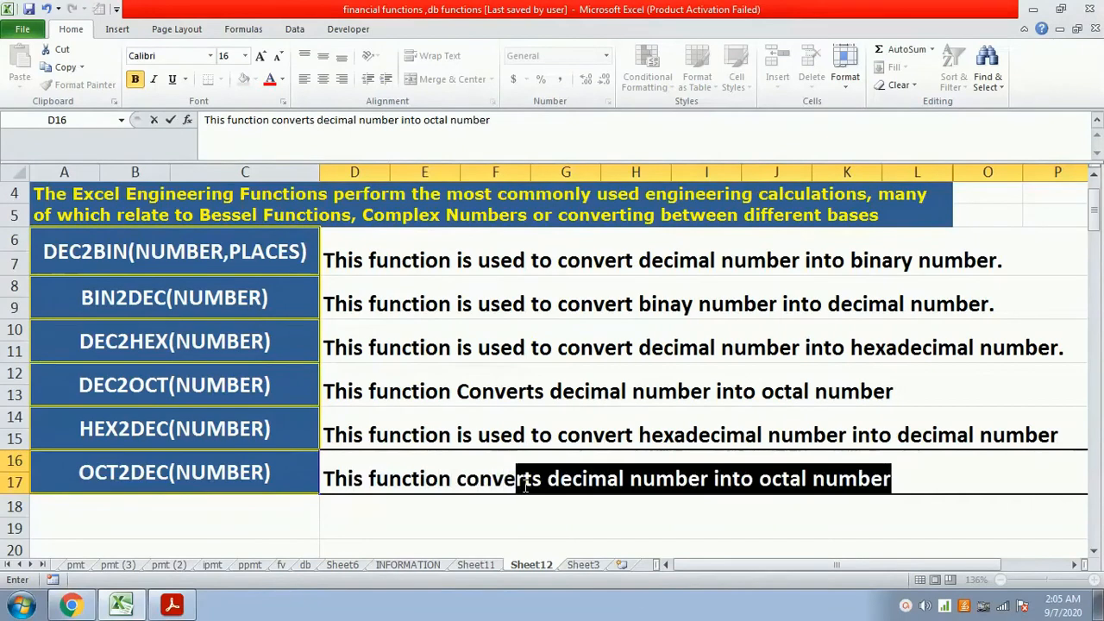
pyautogui.write('s o')
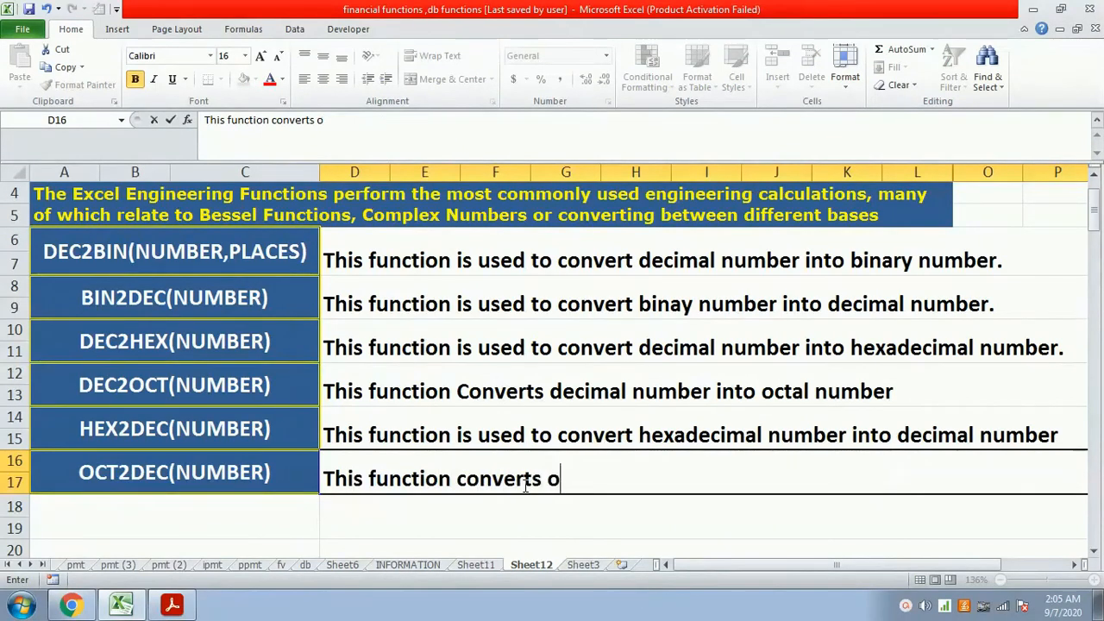
pyautogui.write('ctal numbe')
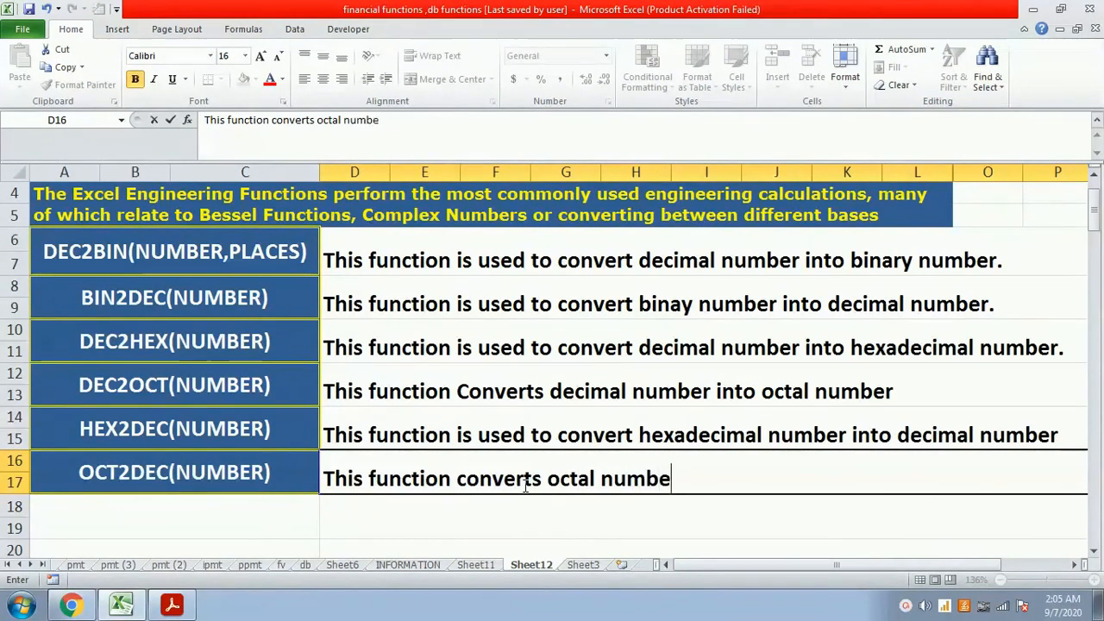
pyautogui.write('r into dec')
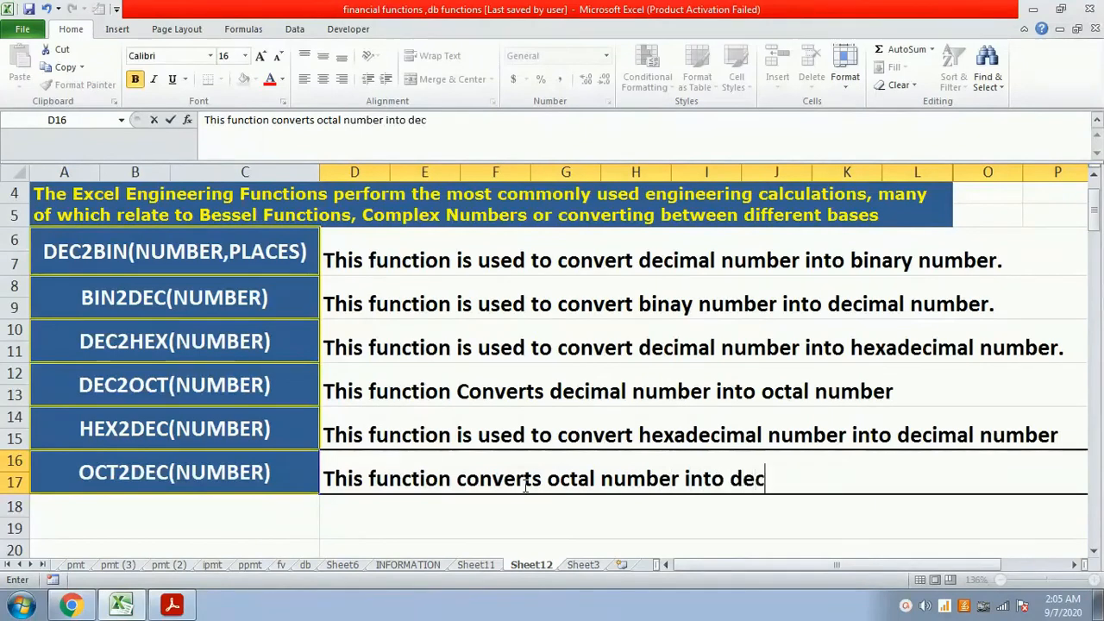
pyautogui.write('imal nu')
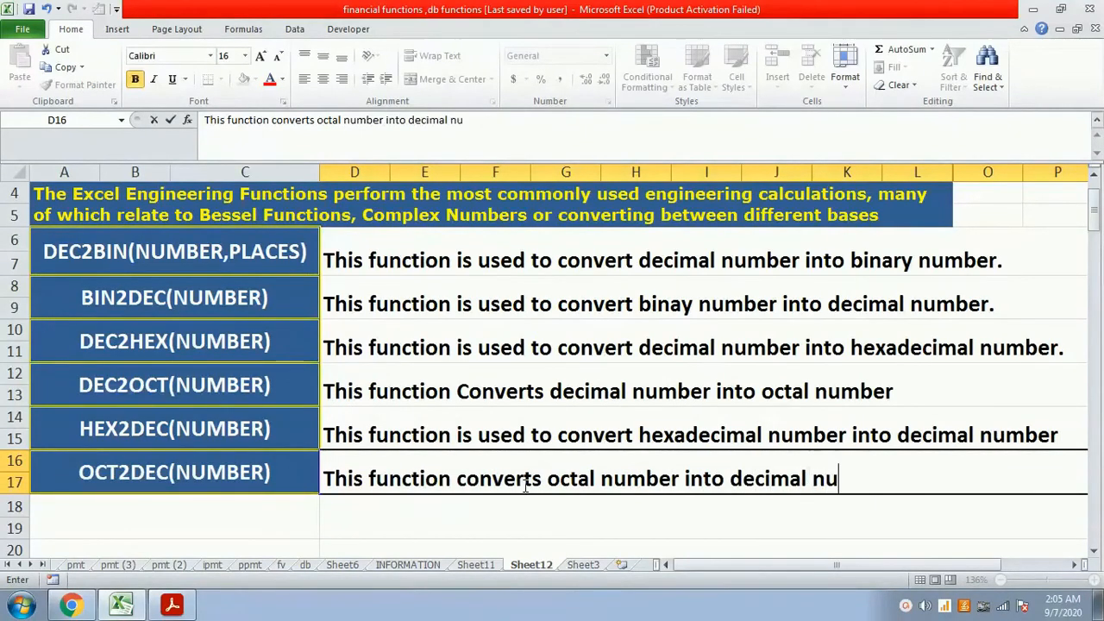
pyautogui.write('mber')
pyautogui.press('Return')
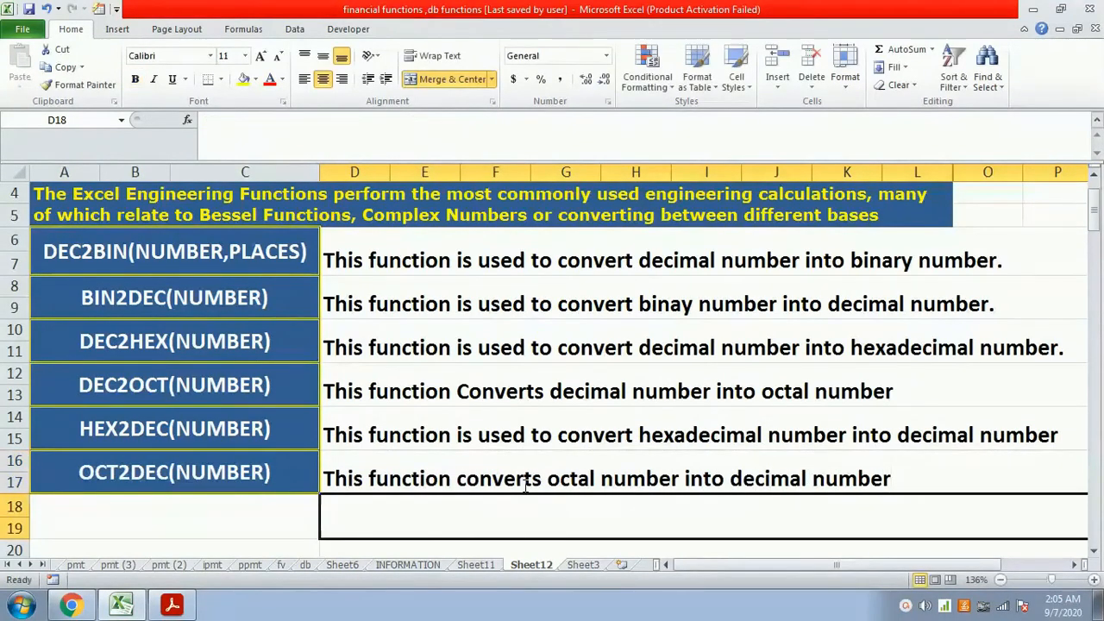
# - On Sheet3, convert the octal number 441 to decimal in cell B9 with the formula =oct2dec(441)
pyautogui.click(583, 565)
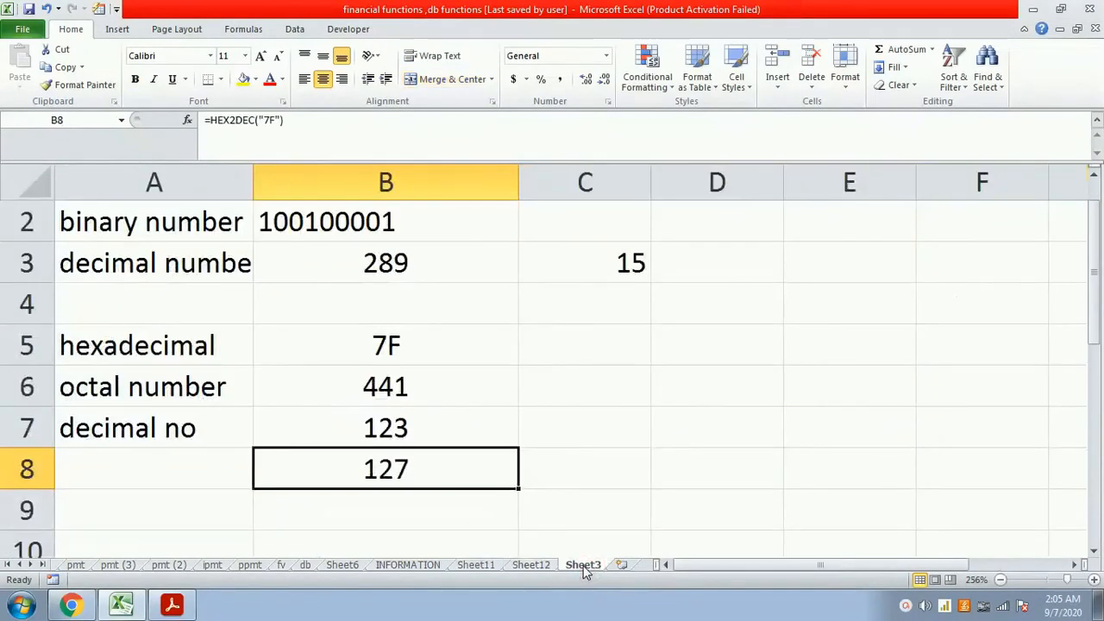
pyautogui.press('Down')
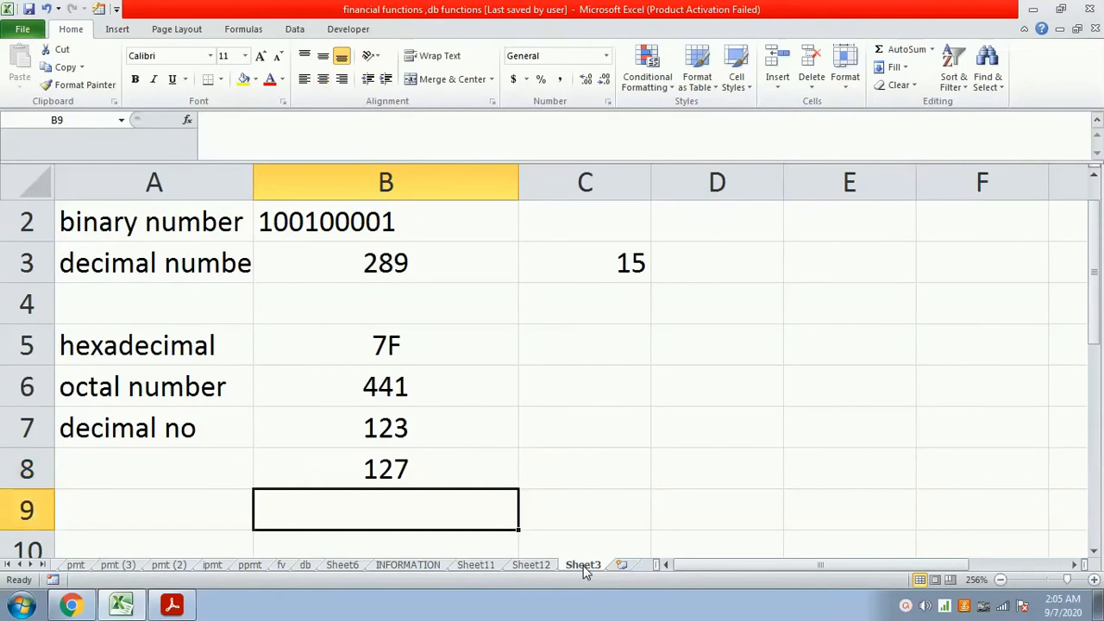
pyautogui.write('=oc')
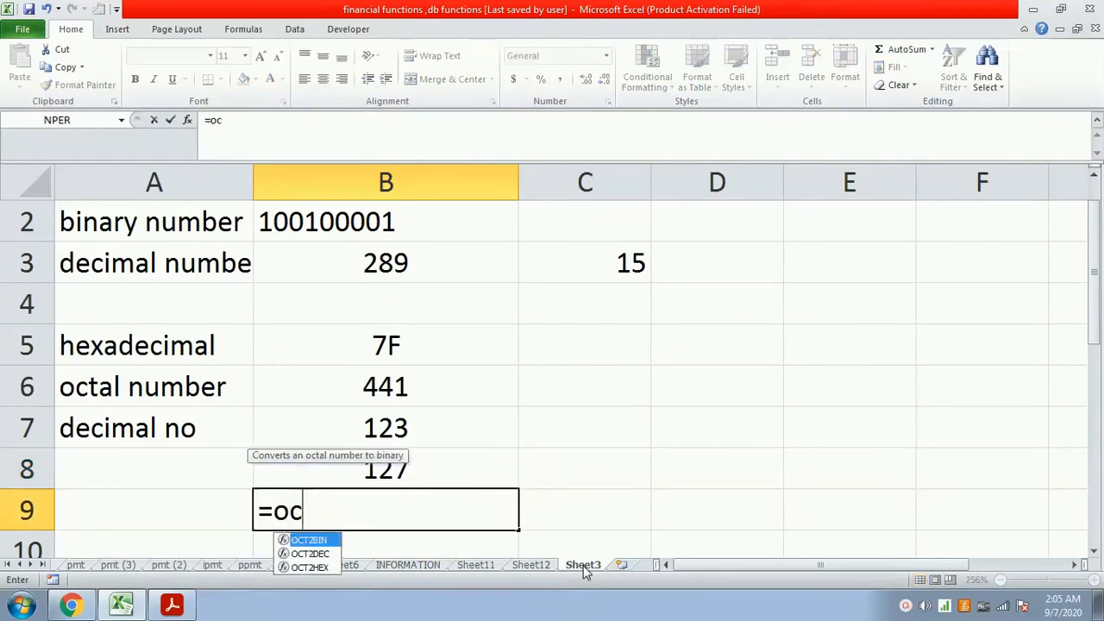
pyautogui.write('t2dec(')
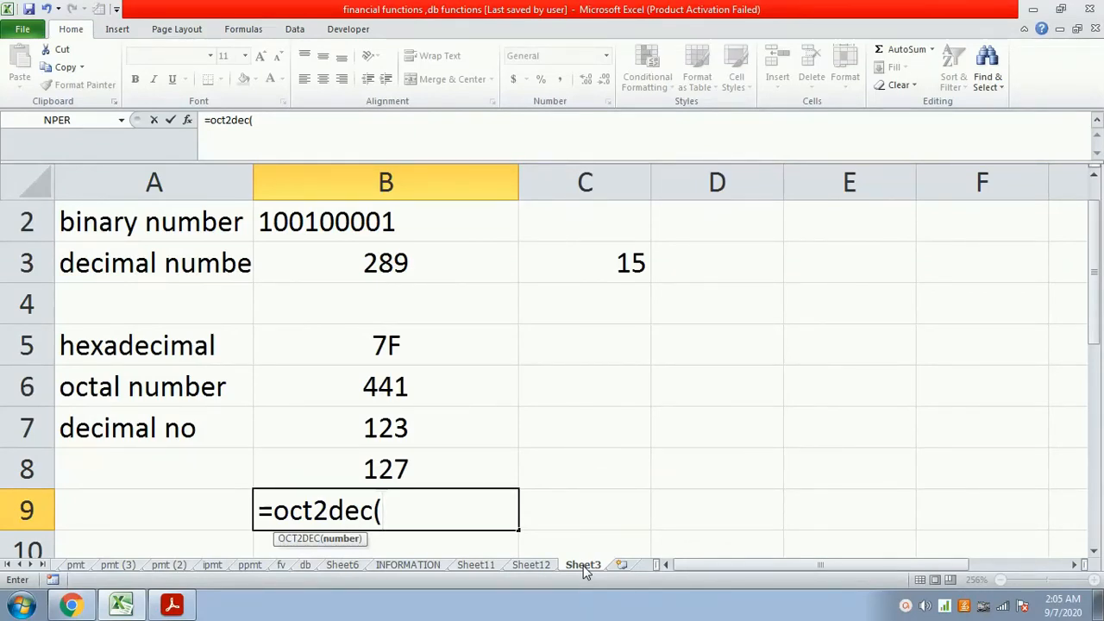
pyautogui.write('441)')
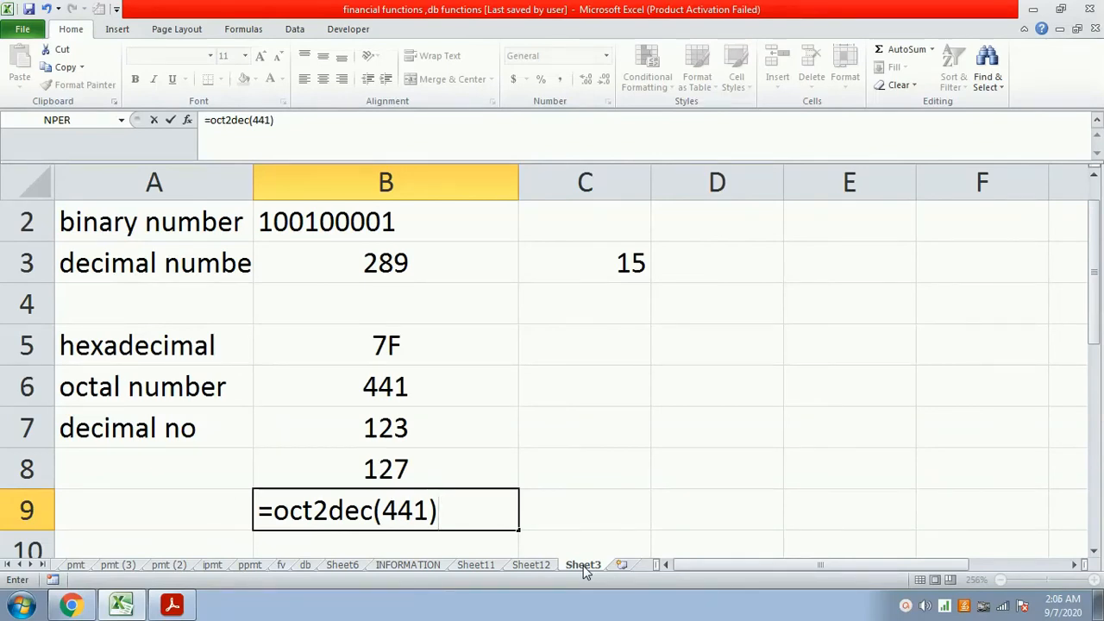
pyautogui.press('Return')
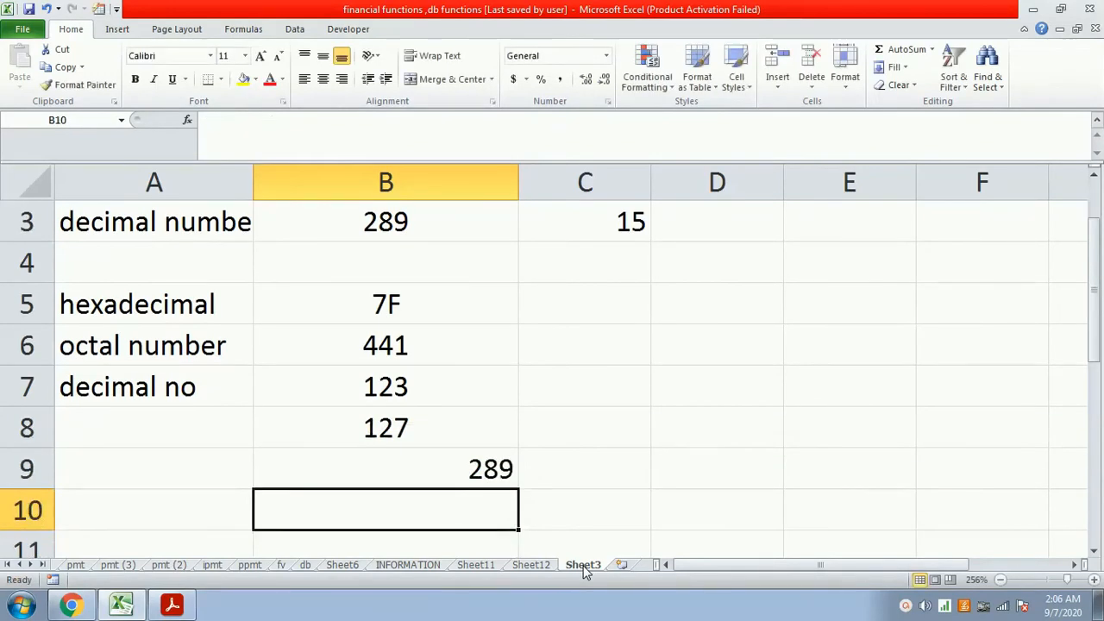
# - Label the OCT2DEC result in row 9 "decimal no.s" in cell A9
pyautogui.press('Up')
pyautogui.press('Left')
pyautogui.write('decimal n')
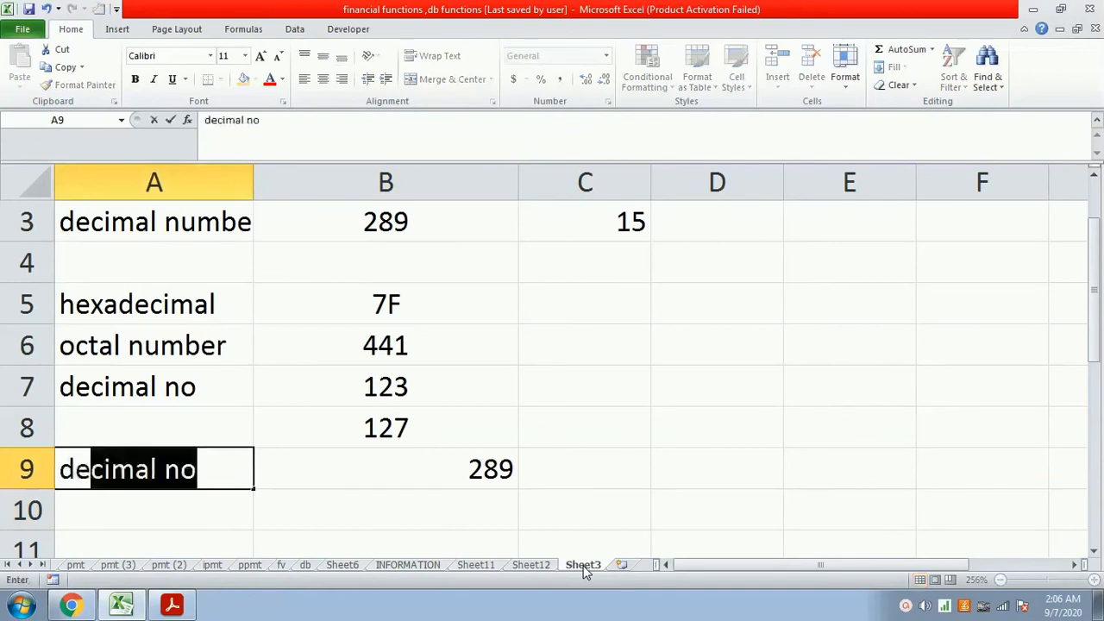
pyautogui.write('o.s')
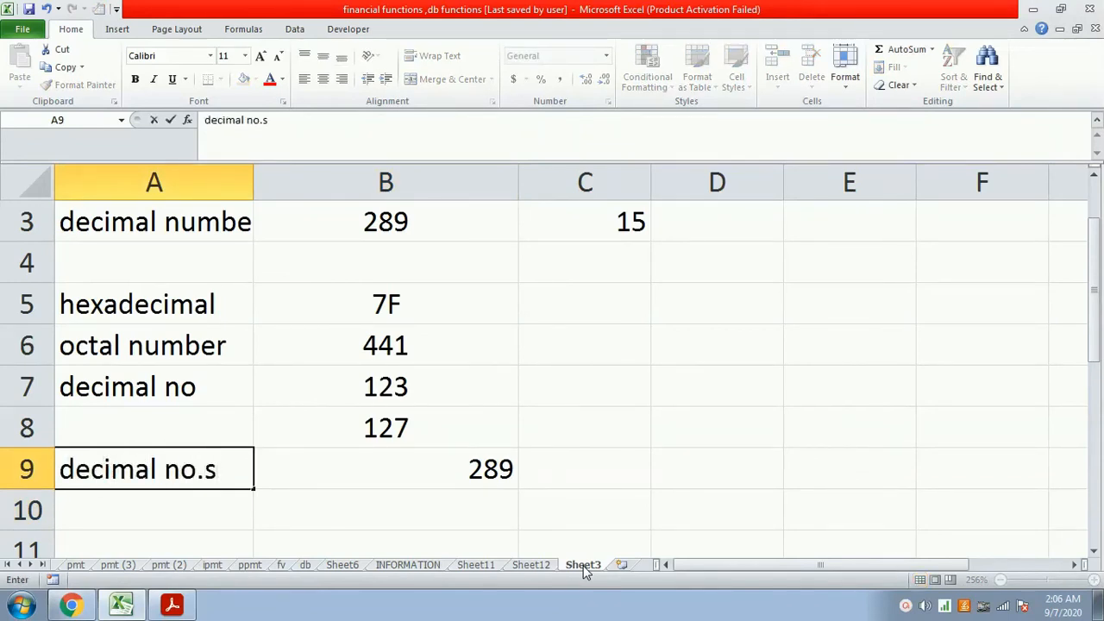
pyautogui.press('Return')
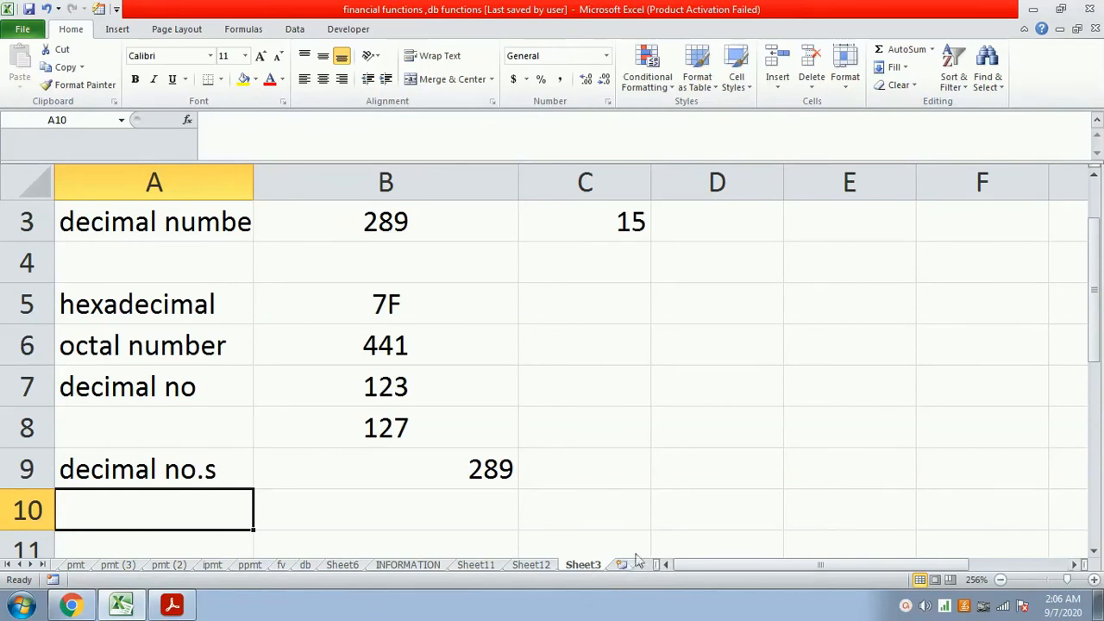
# - Center the contents of the OCT2DEC result cell B9
pyautogui.press('Up')
pyautogui.press('Right')
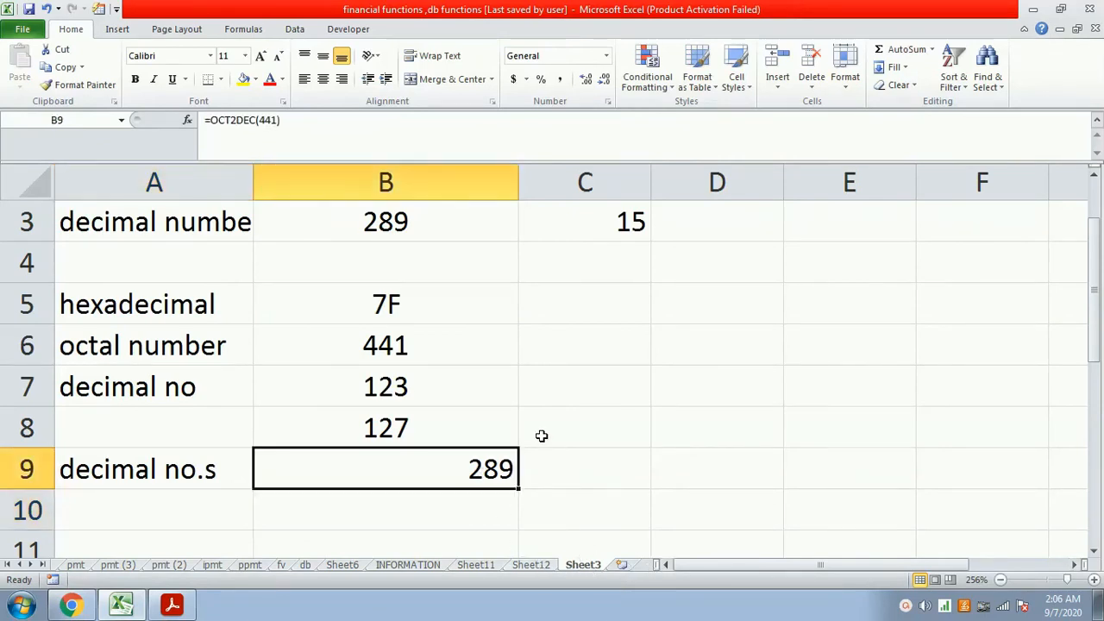
pyautogui.click(324, 79)
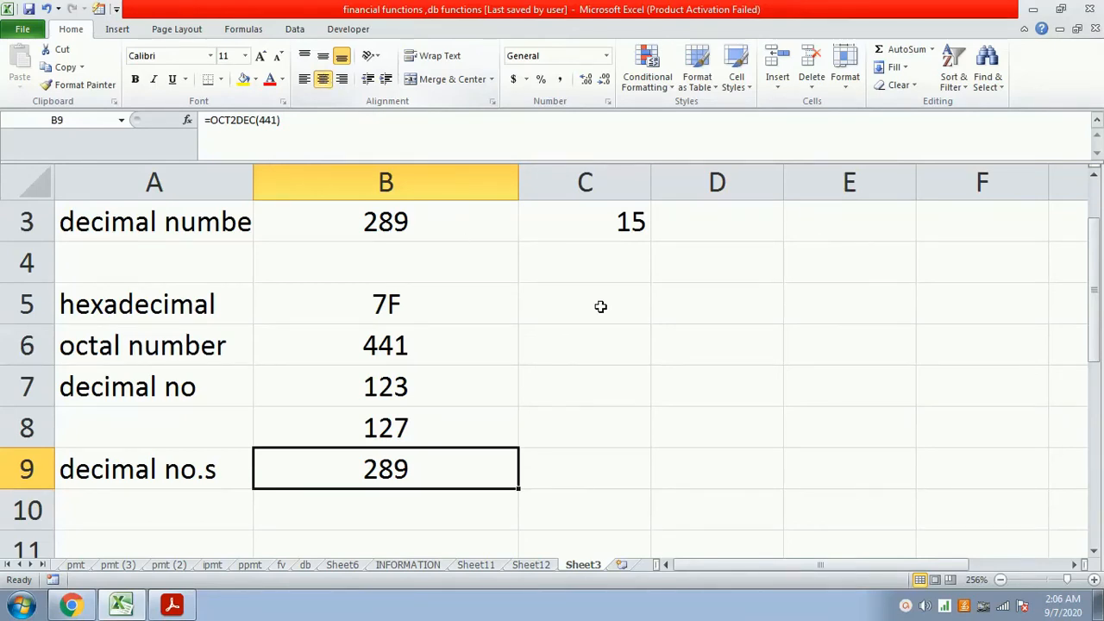
# - Review the function lists on Sheet12 and the INFORMATION sheet, and select cell C2 on Sheet11
pyautogui.click(532, 566)
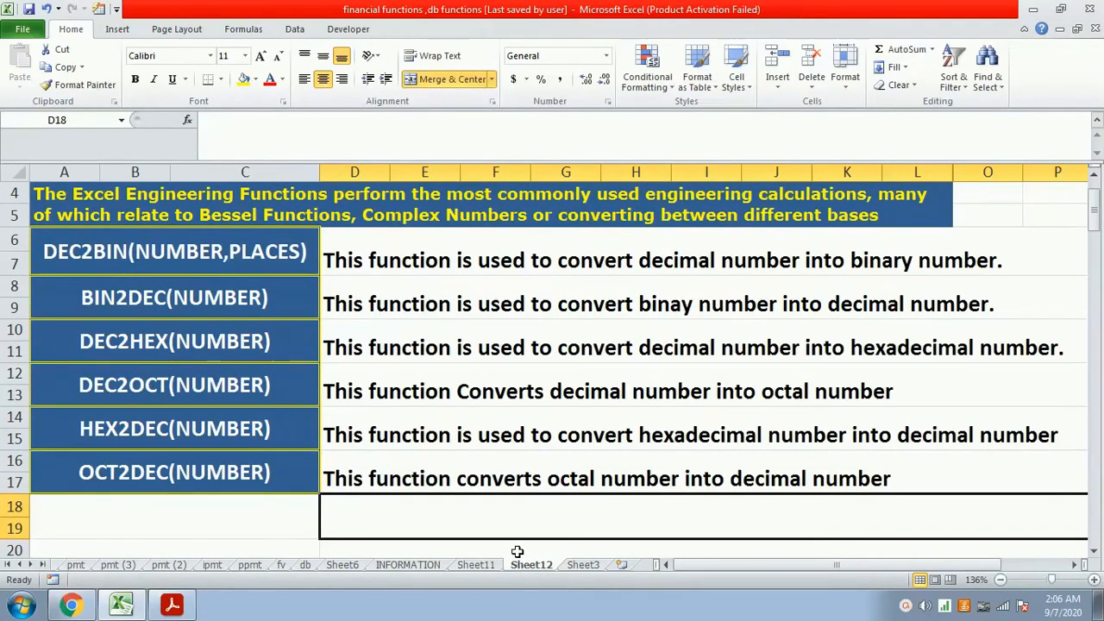
pyautogui.scroll(1, 518, 548)
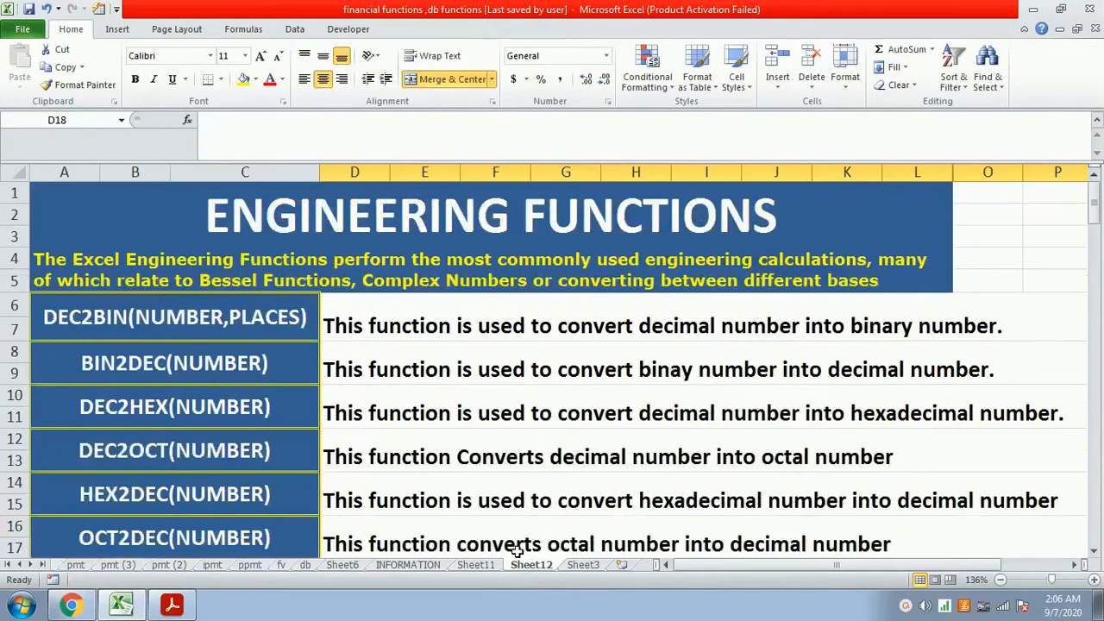
pyautogui.click(409, 565)
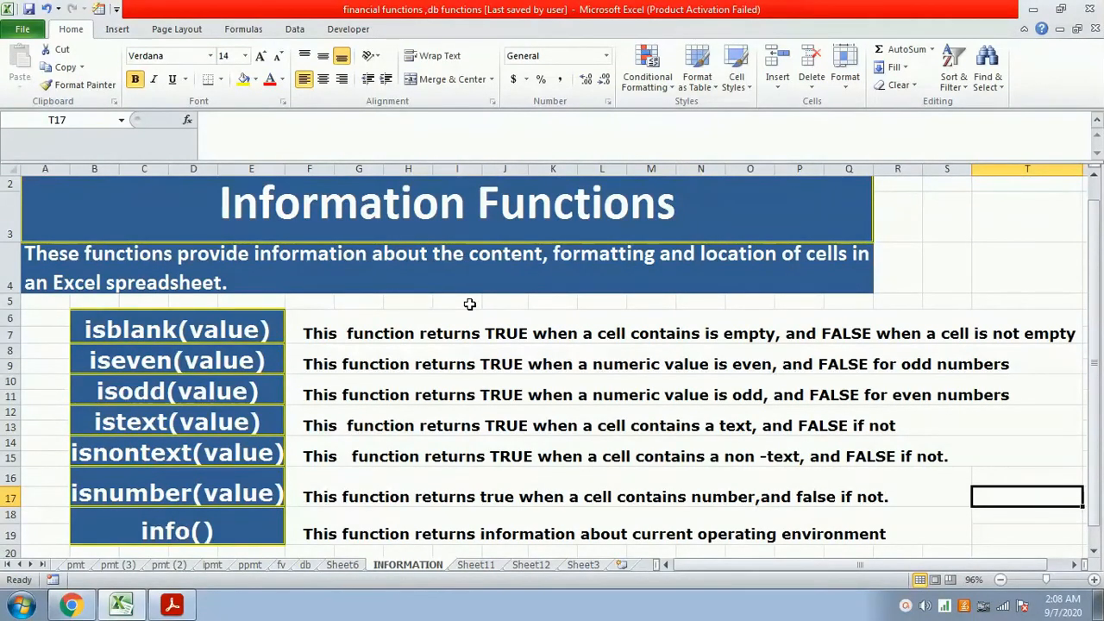
pyautogui.click(482, 566)
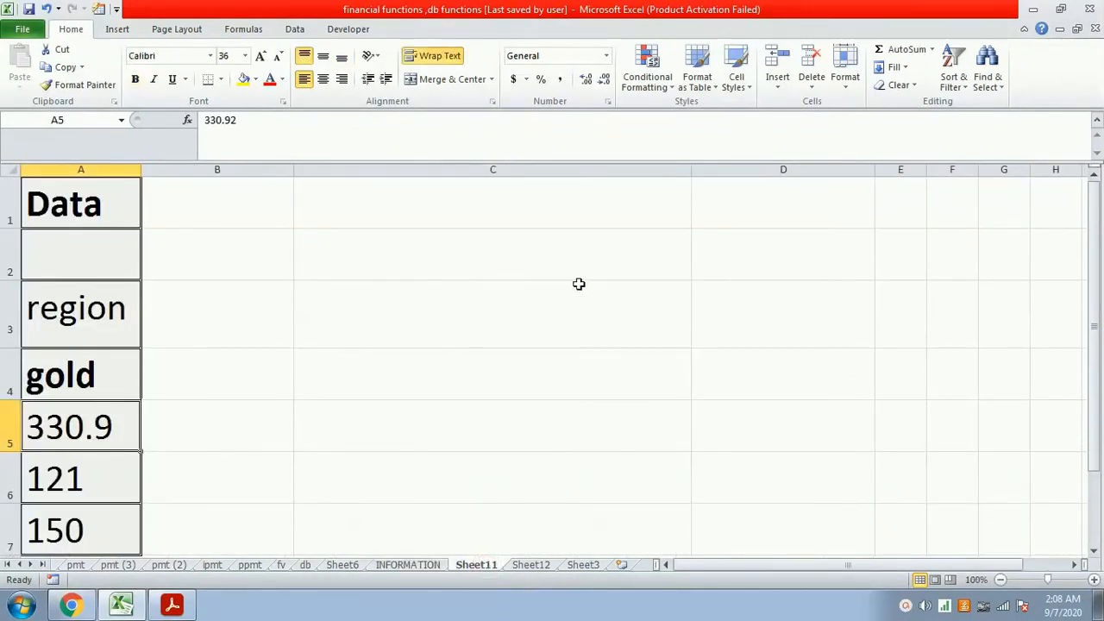
pyautogui.click(559, 261)
pyautogui.write('=')
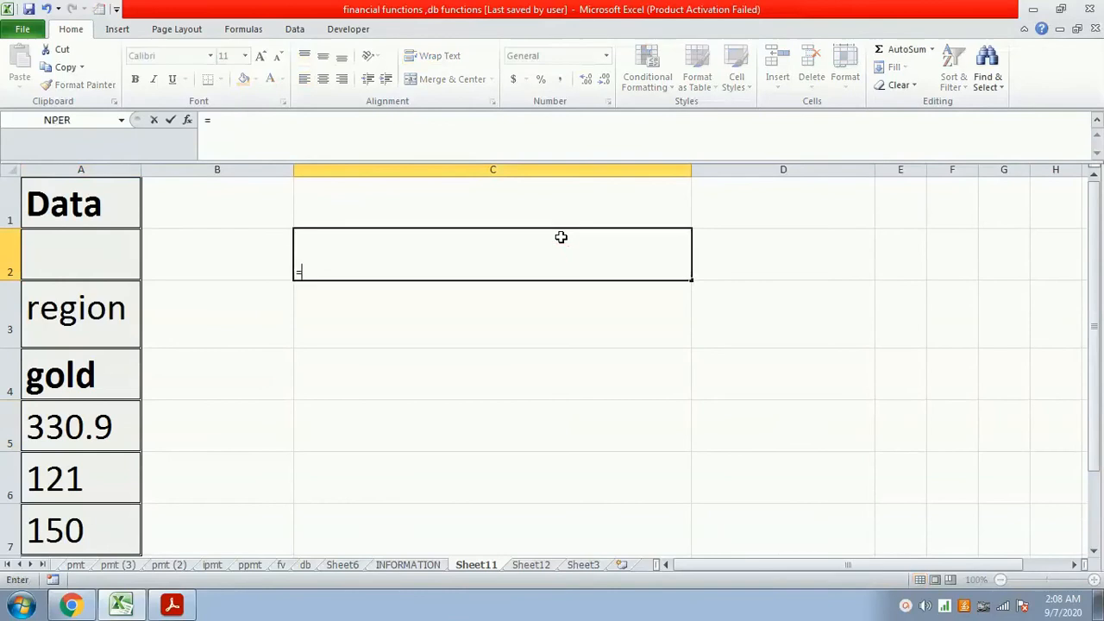
pyautogui.write('is')
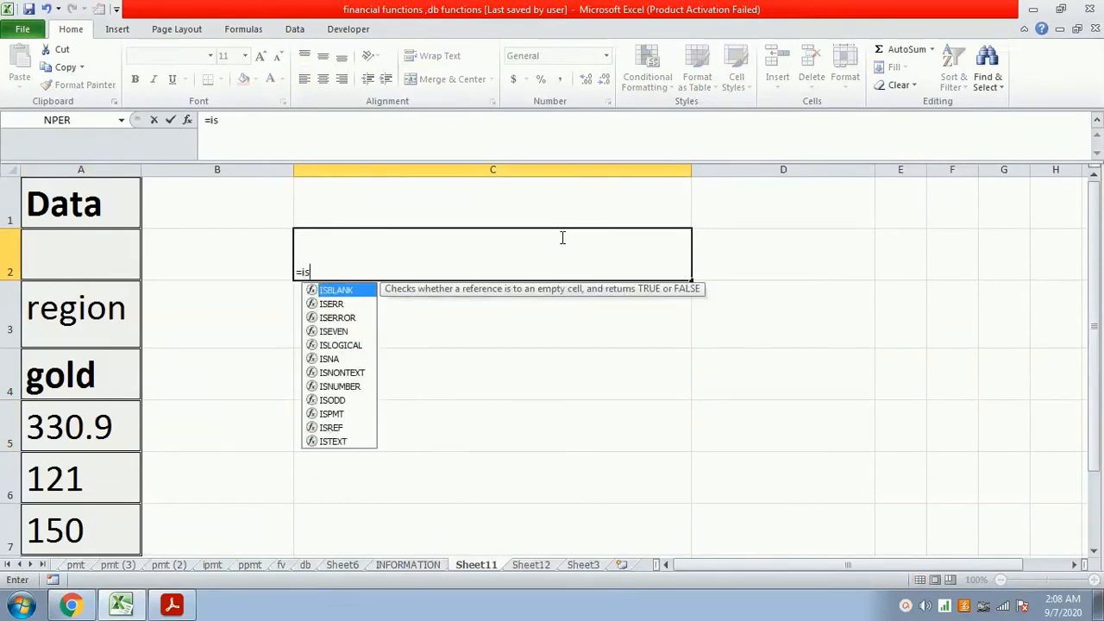
pyautogui.press('BackSpace')
pyautogui.press('BackSpace')
pyautogui.press('BackSpace')
pyautogui.press('Escape')
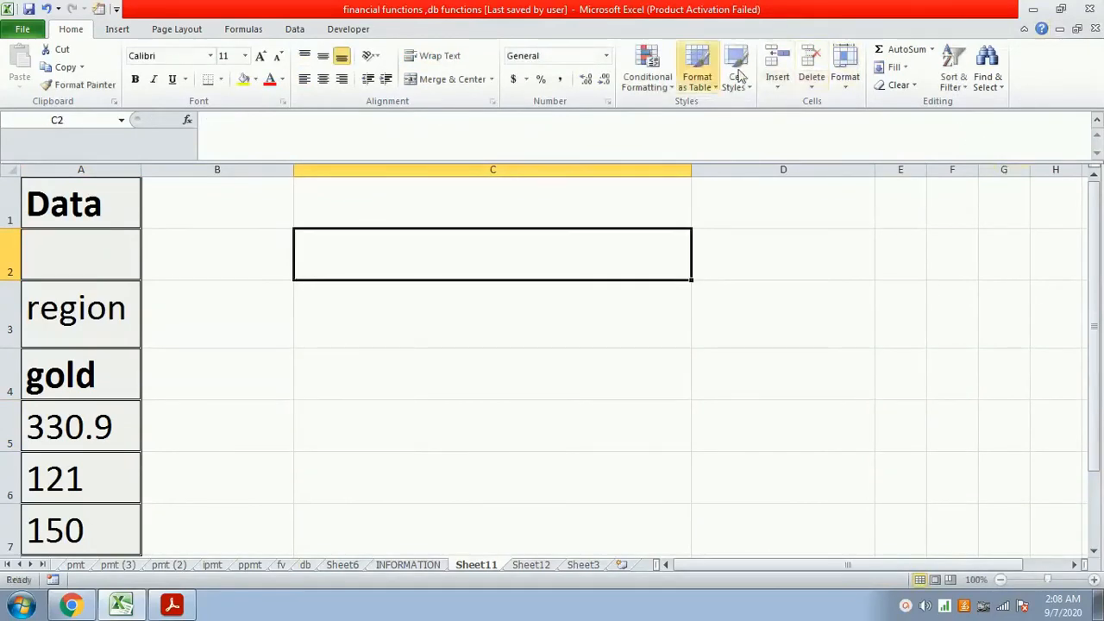
# - Increase the font size of cell C2 to 22
pyautogui.click(262, 55)
pyautogui.click(262, 55)
pyautogui.click(263, 55)
pyautogui.click(263, 55)
pyautogui.click(262, 56)
pyautogui.click(262, 56)
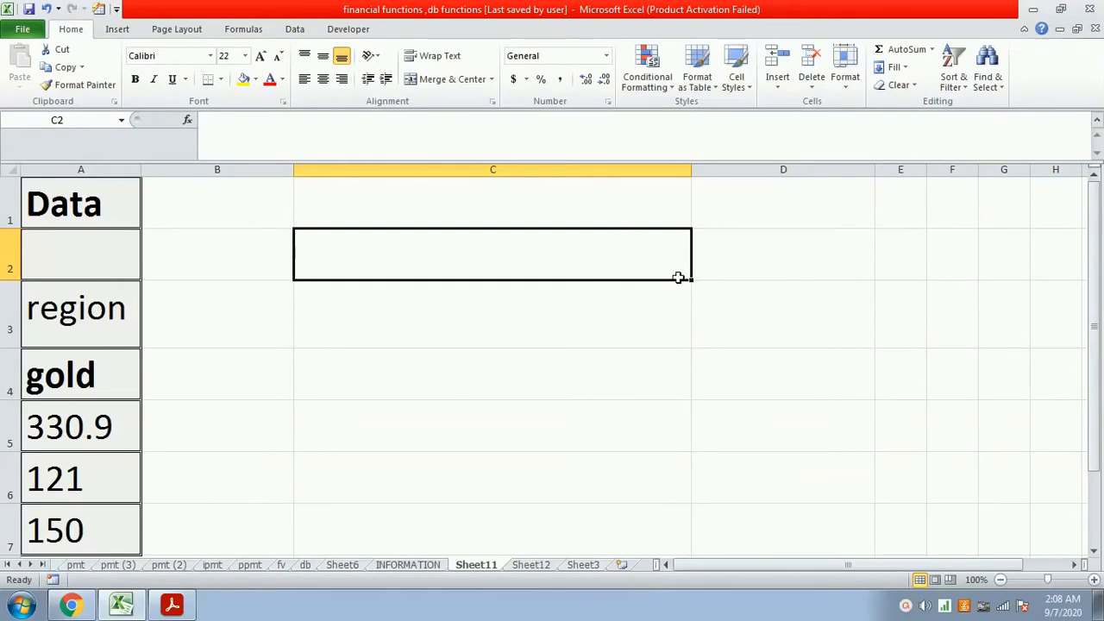
# - Test whether cell A1 is empty by entering the formula =isblank(a1) in cell C2
pyautogui.write('=isb')
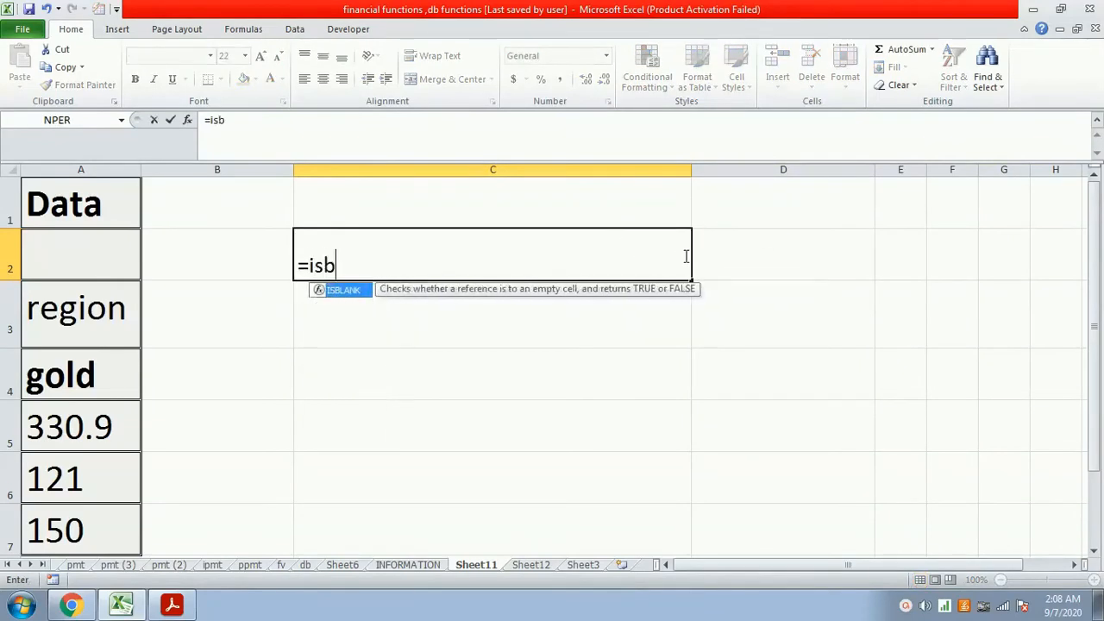
pyautogui.write('lank(')
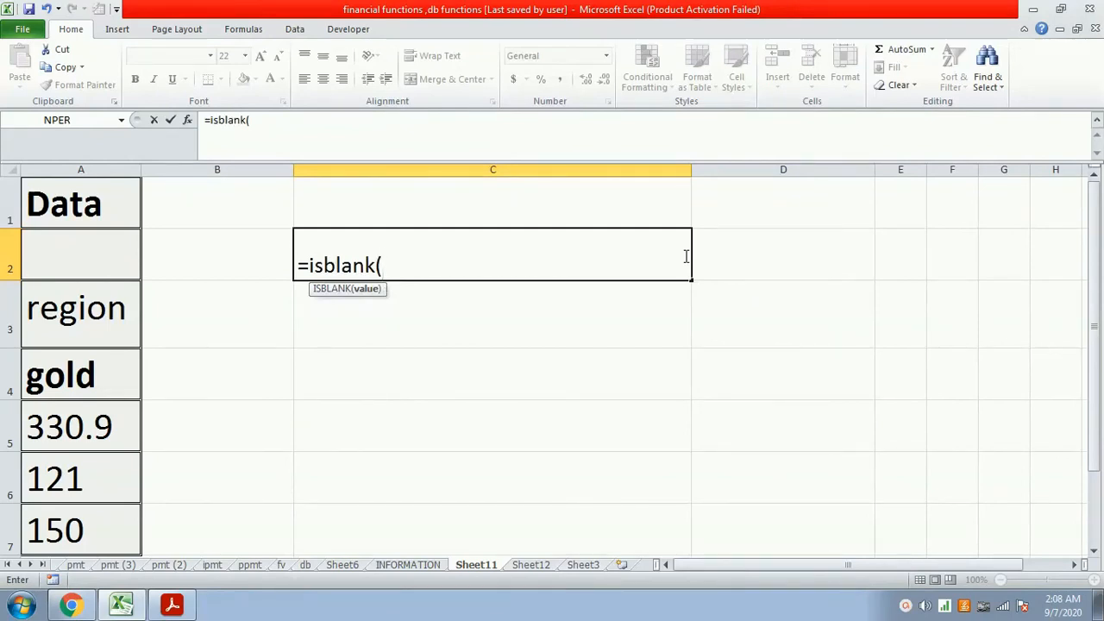
pyautogui.write('a')
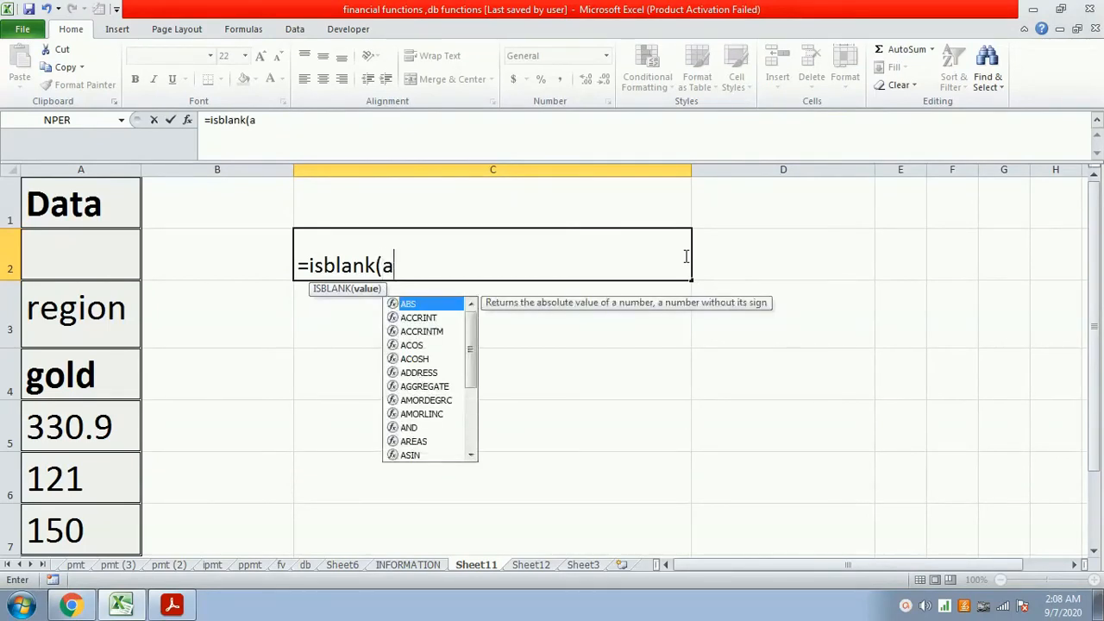
pyautogui.write('1)')
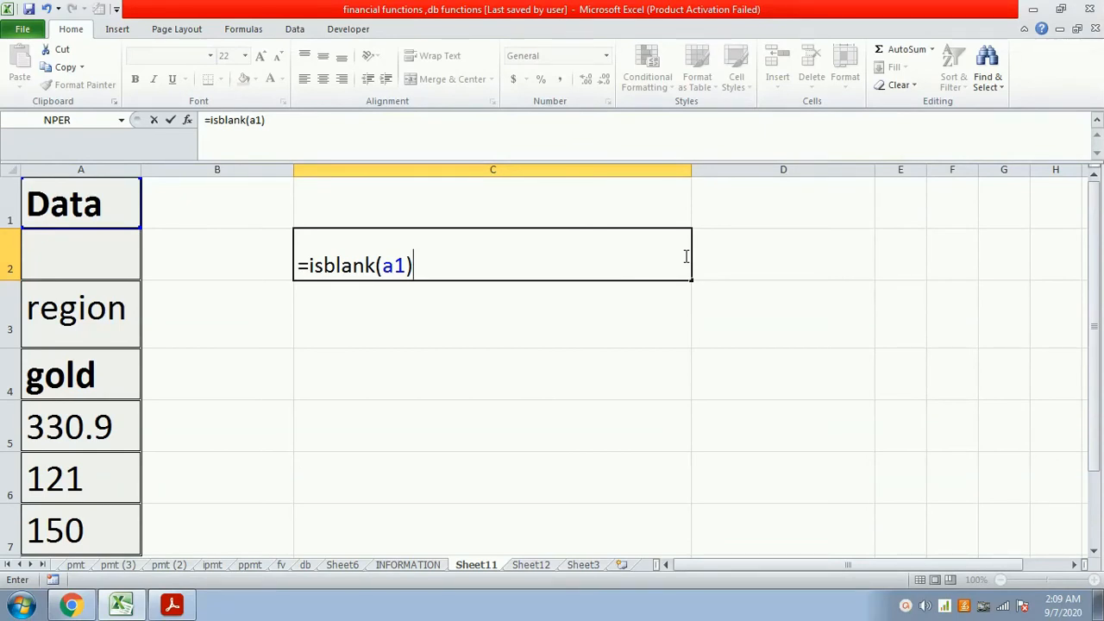
pyautogui.press('Return')
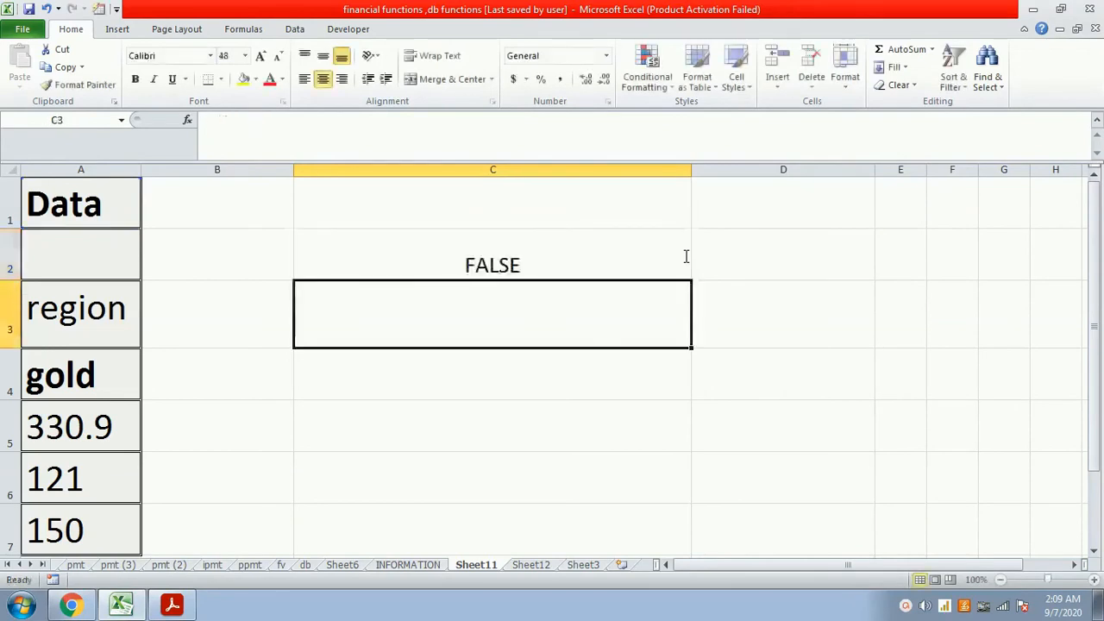
# - Test whether cell A2 is empty by entering the formula =isblank(a2) in cell C3
pyautogui.write('=i')
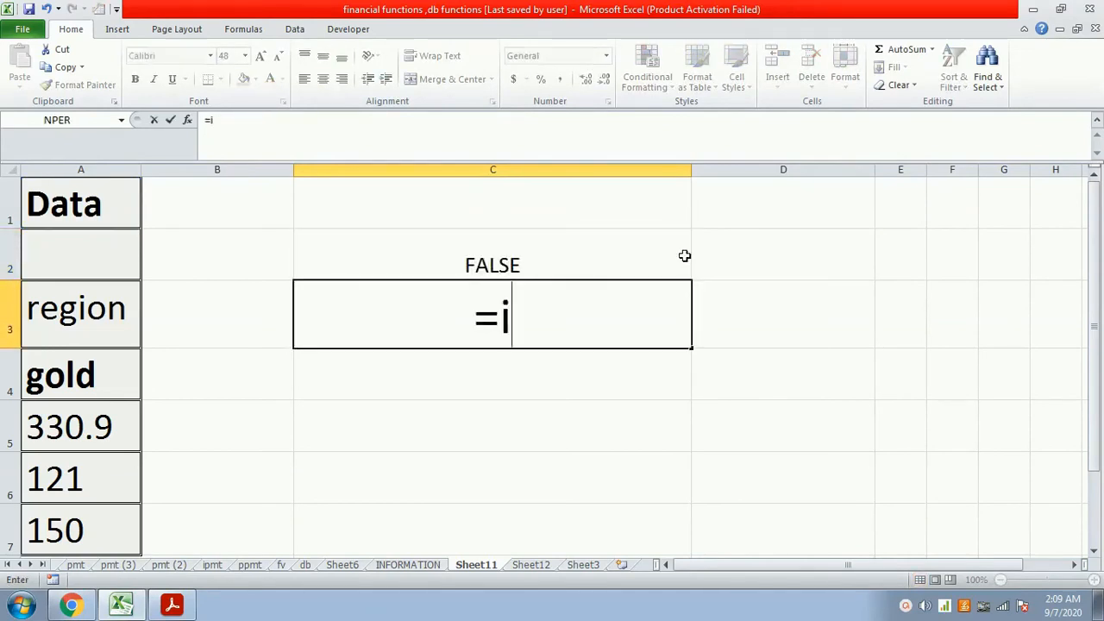
pyautogui.write('sblank(')
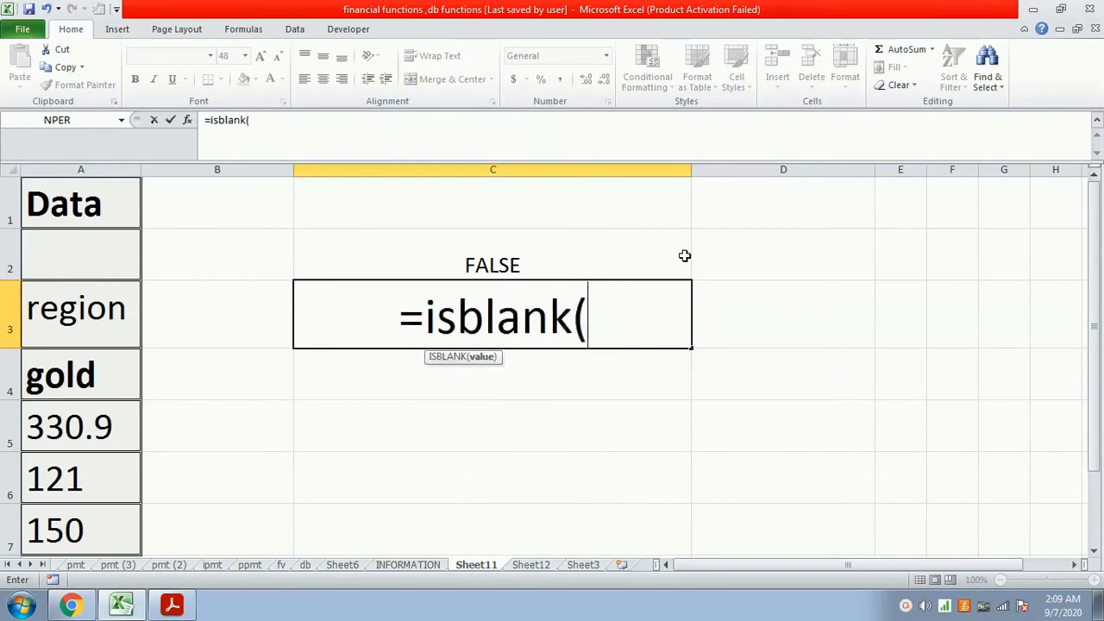
pyautogui.write('a2)')
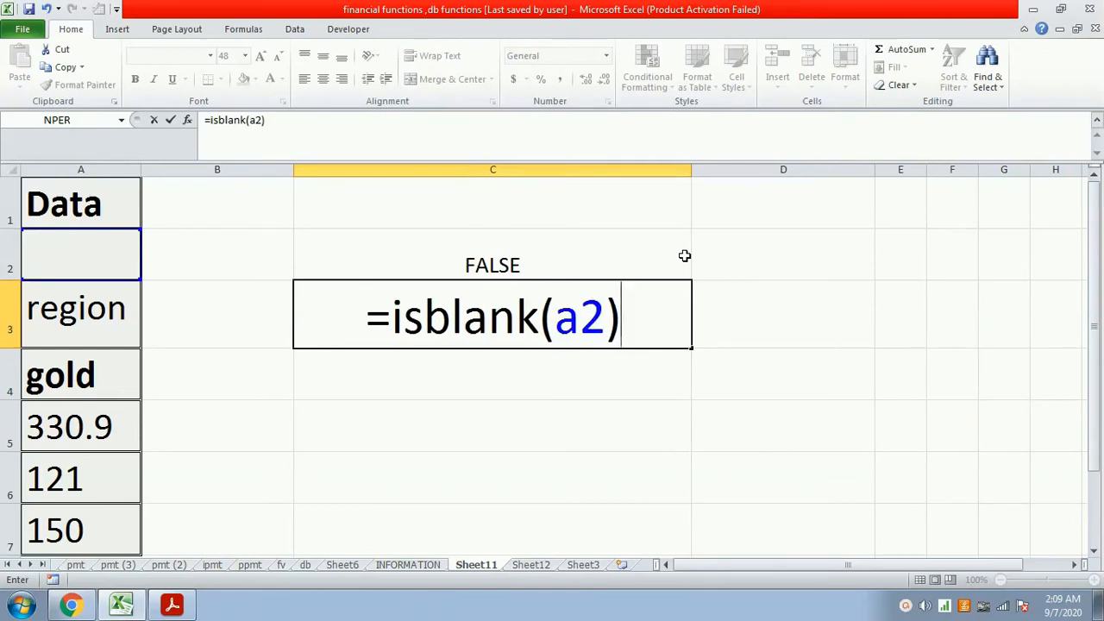
pyautogui.press('Return')
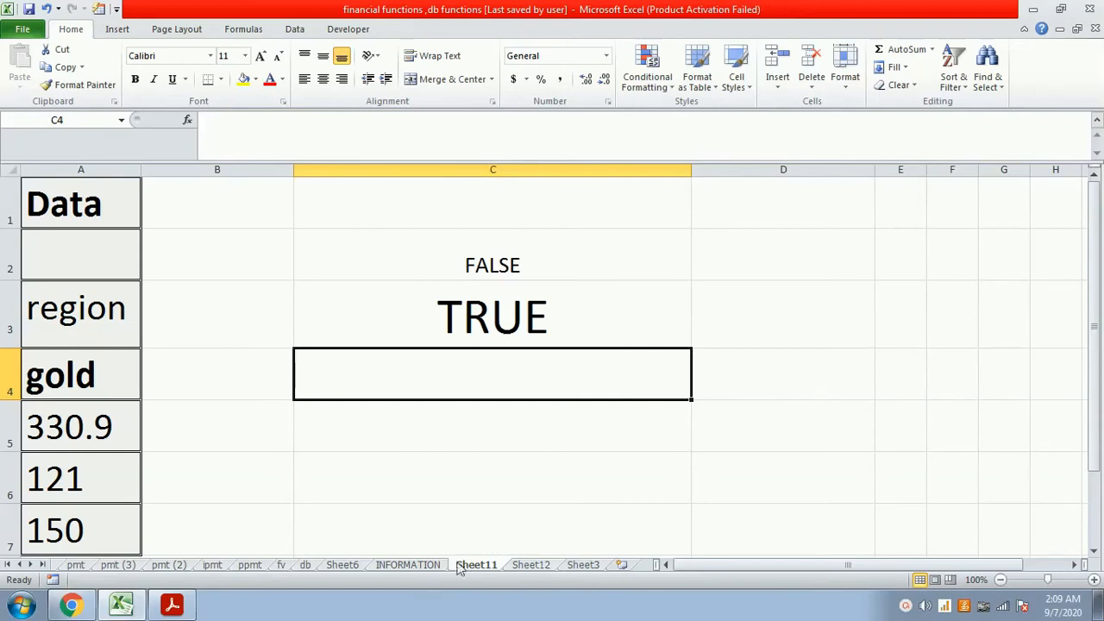
# - Consult the function descriptions on the INFORMATION sheet, and increase the font size of cell C6 on Sheet11 to 18
pyautogui.click(431, 566)
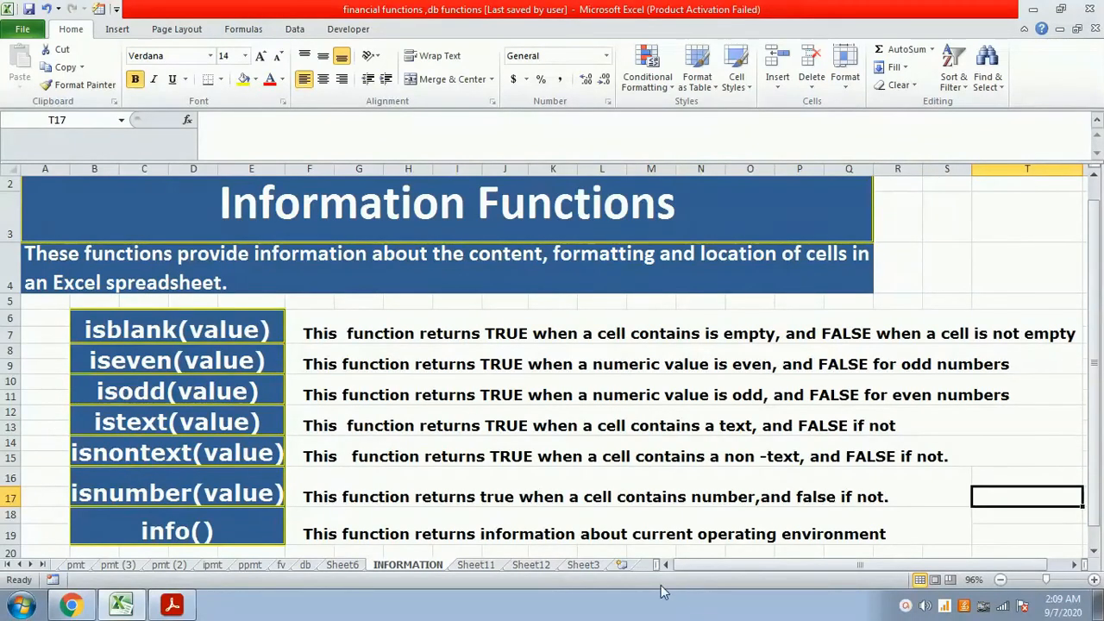
pyautogui.click(478, 565)
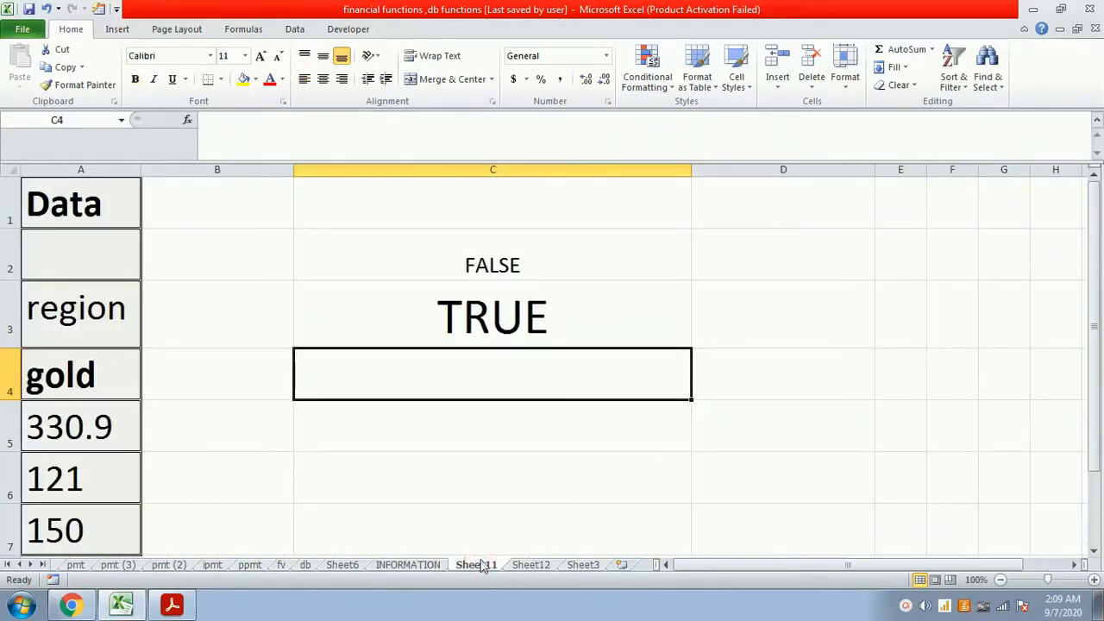
pyautogui.press('Down')
pyautogui.press('Down')
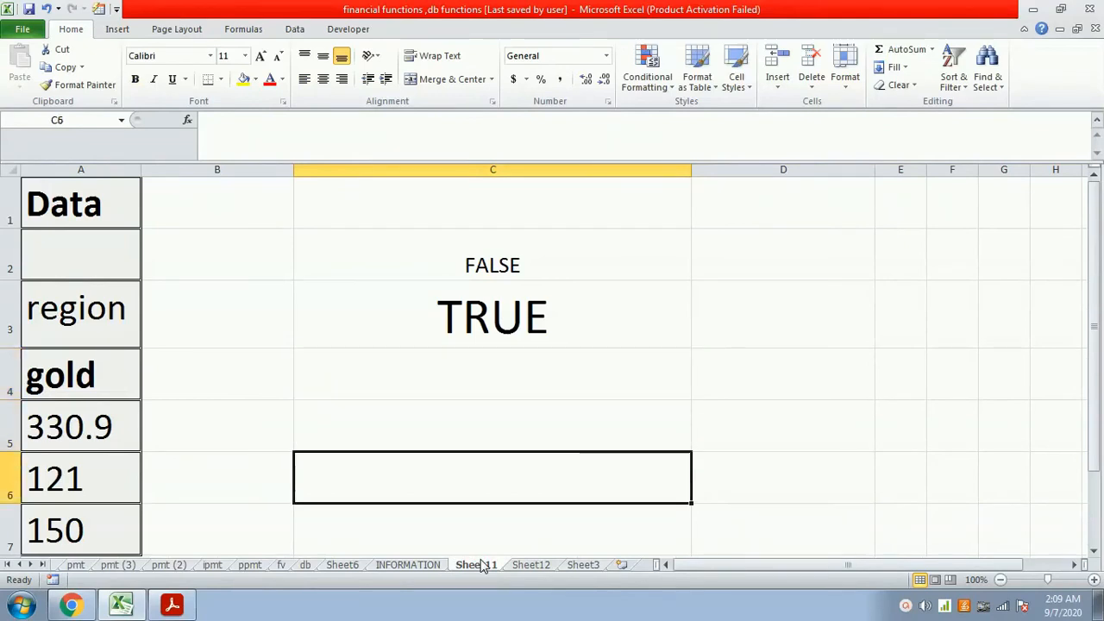
pyautogui.click(262, 55)
pyautogui.click(262, 55)
pyautogui.click(261, 54)
pyautogui.click(262, 54)
# - Test whether 125 is an even number by entering the formula =iseven(125) in cell C6
pyautogui.write('=is')
pyautogui.write('en(')
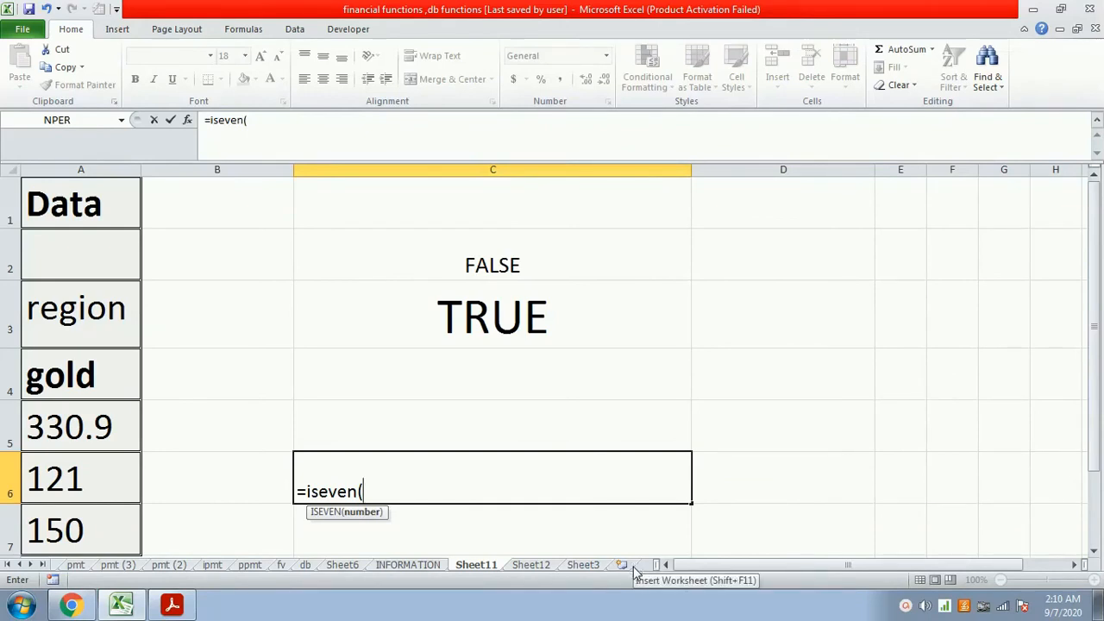
pyautogui.write('25')
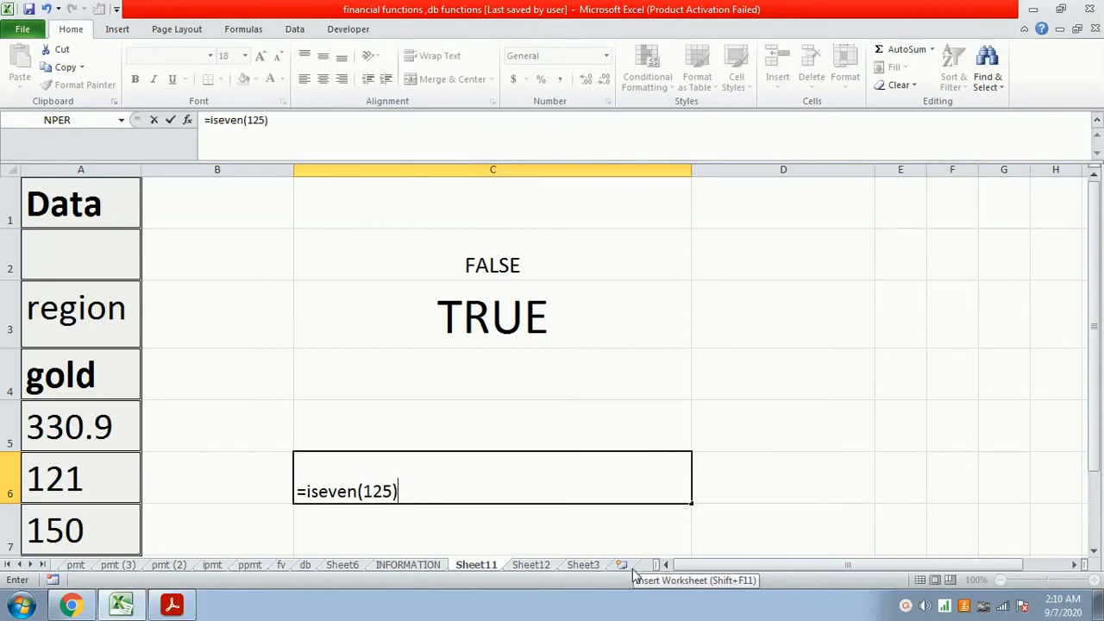
pyautogui.press('Return')
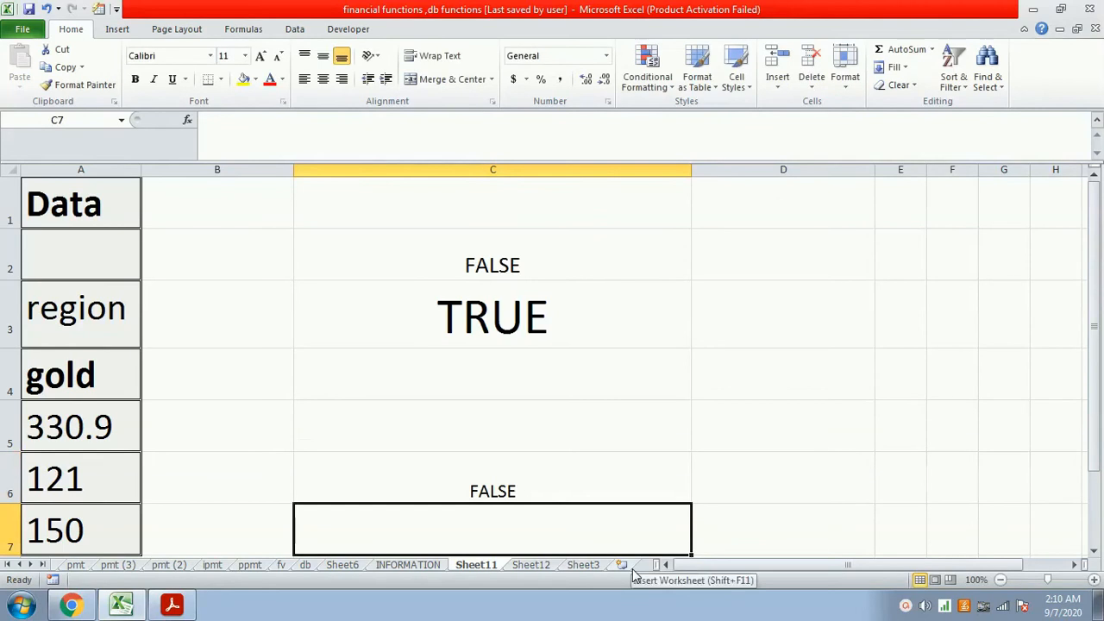
# - Enlarge the sheet view to 142% and examine the ISEVEN formula in cell C6
pyautogui.press('Up')
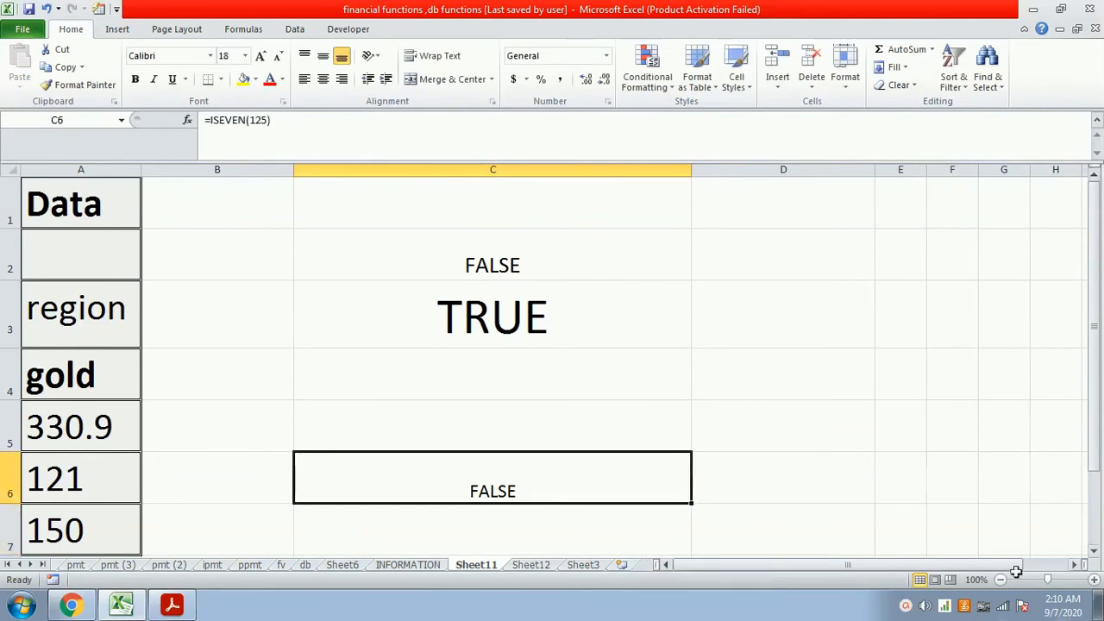
pyautogui.moveTo(1049, 584); pyautogui.dragTo(1055, 586)
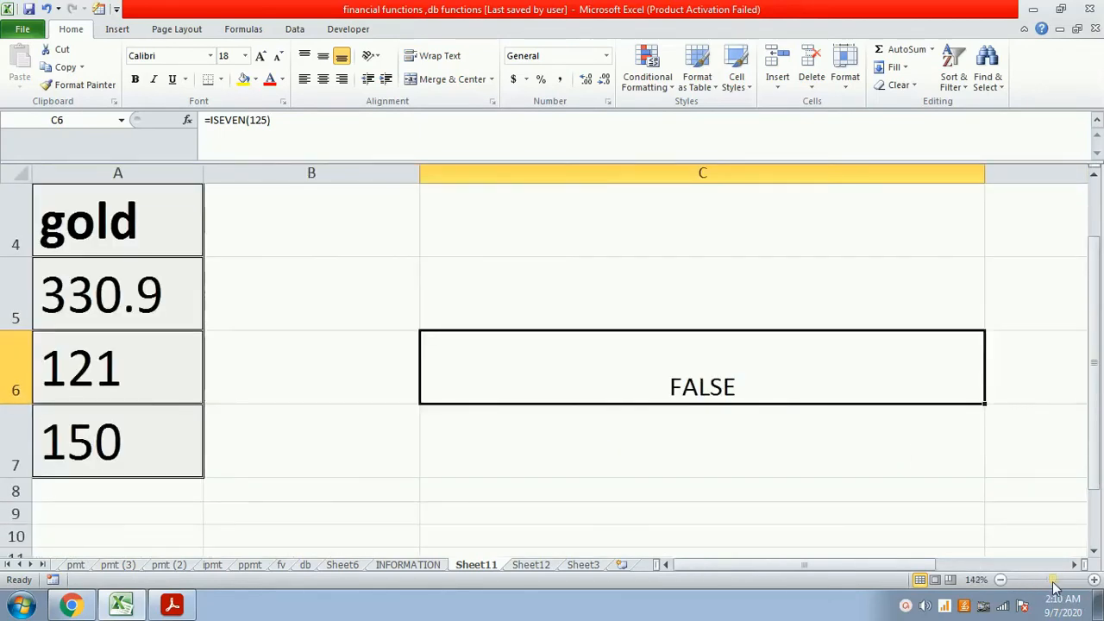
pyautogui.scroll(1, 885, 535)
pyautogui.scroll(-1, 885, 535)
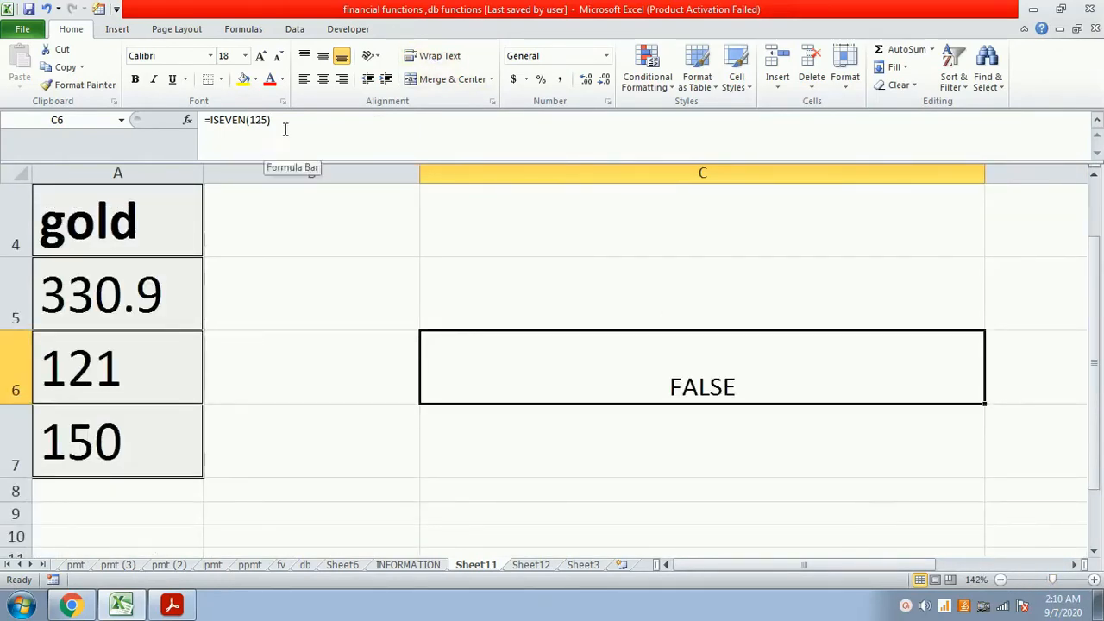
pyautogui.click(287, 121)
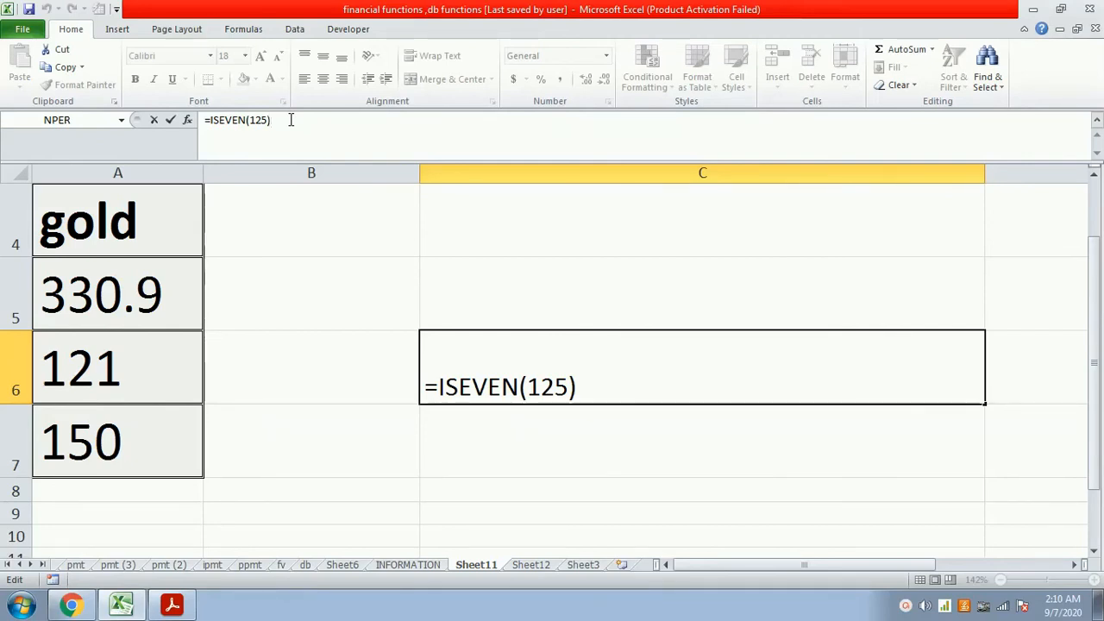
pyautogui.press('Return')
# - Replace the formula in cell C6 with =iseven(a7) to test whether the value in A7 is even
pyautogui.press('Up')
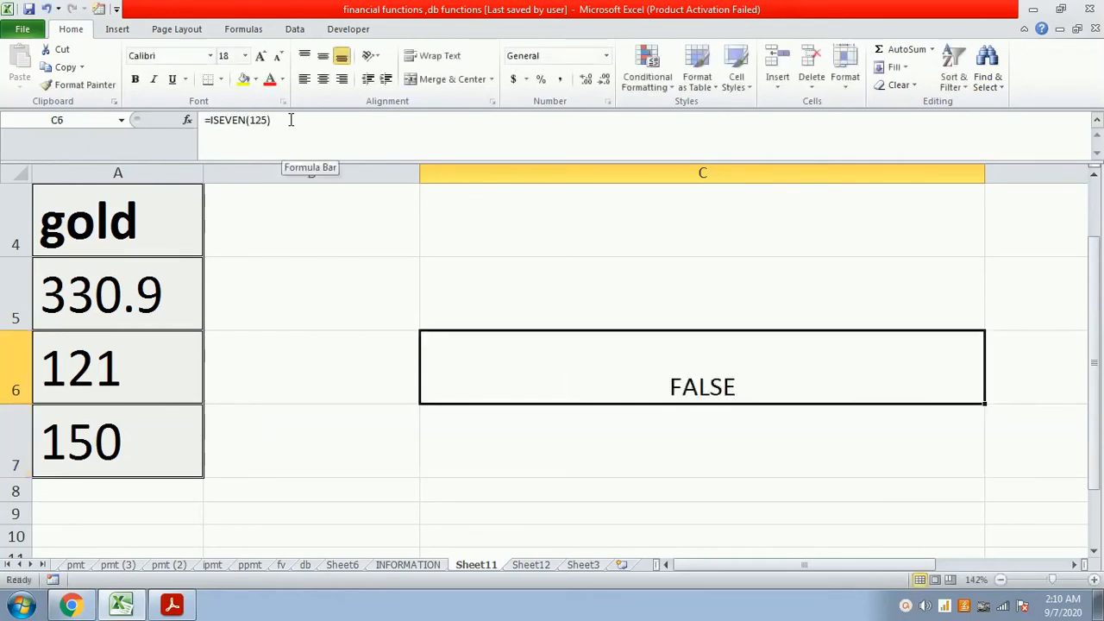
pyautogui.write('=is')
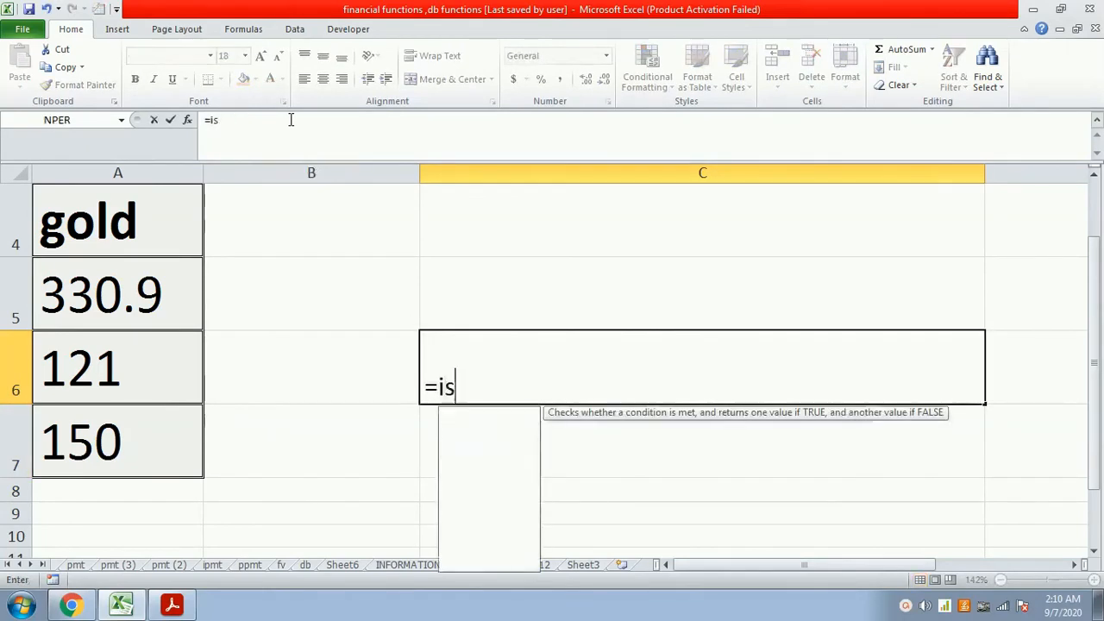
pyautogui.write('even(')
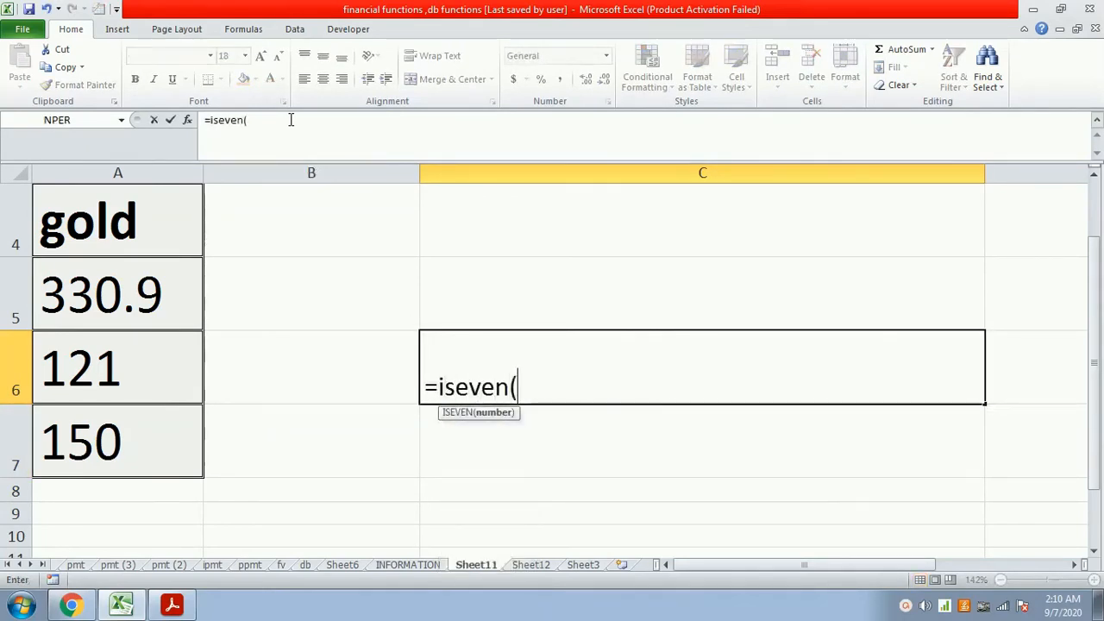
pyautogui.write('a')
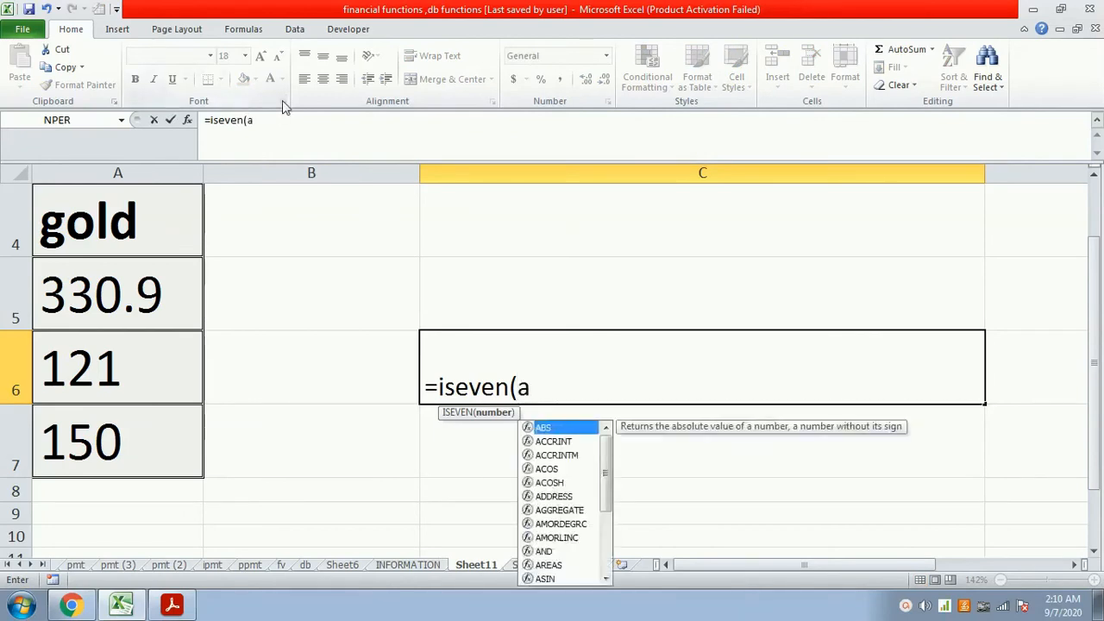
pyautogui.write('7)')
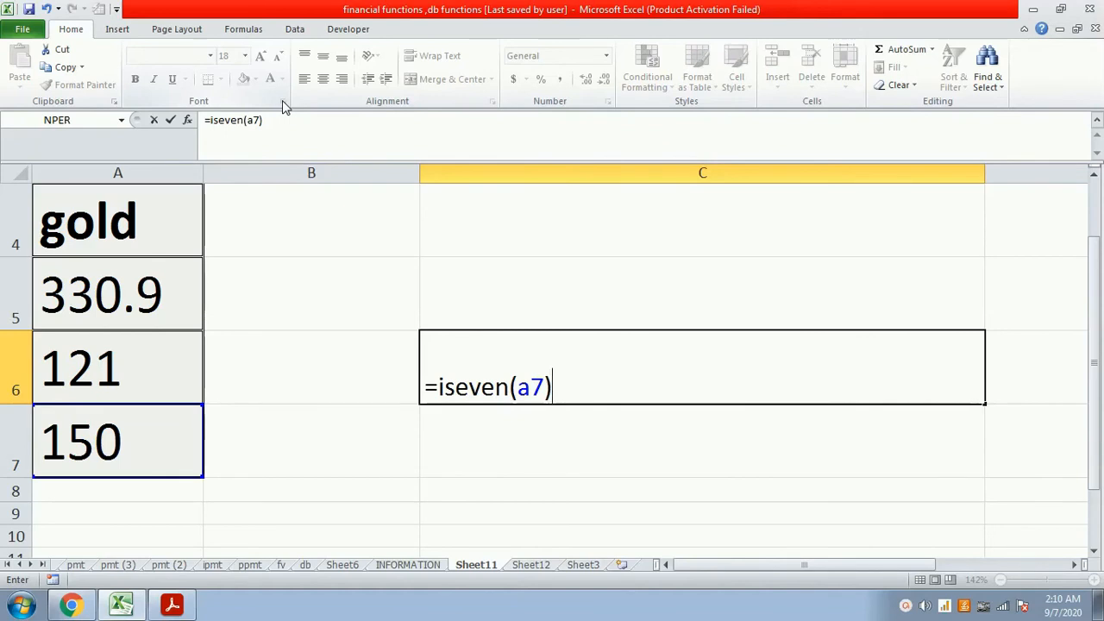
pyautogui.press('Return')
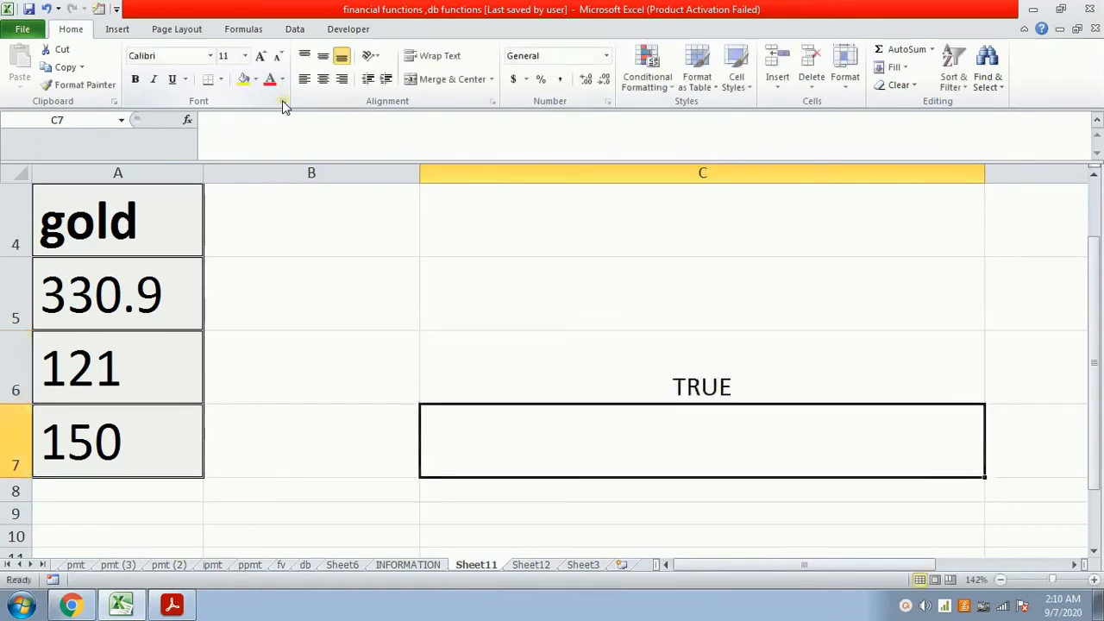
# - Set the value of cell A5 in the Data column to 125
pyautogui.press('Up')
pyautogui.press('Left')
pyautogui.press('Left')
pyautogui.press('Up')
pyautogui.write('125')
pyautogui.press('Return')
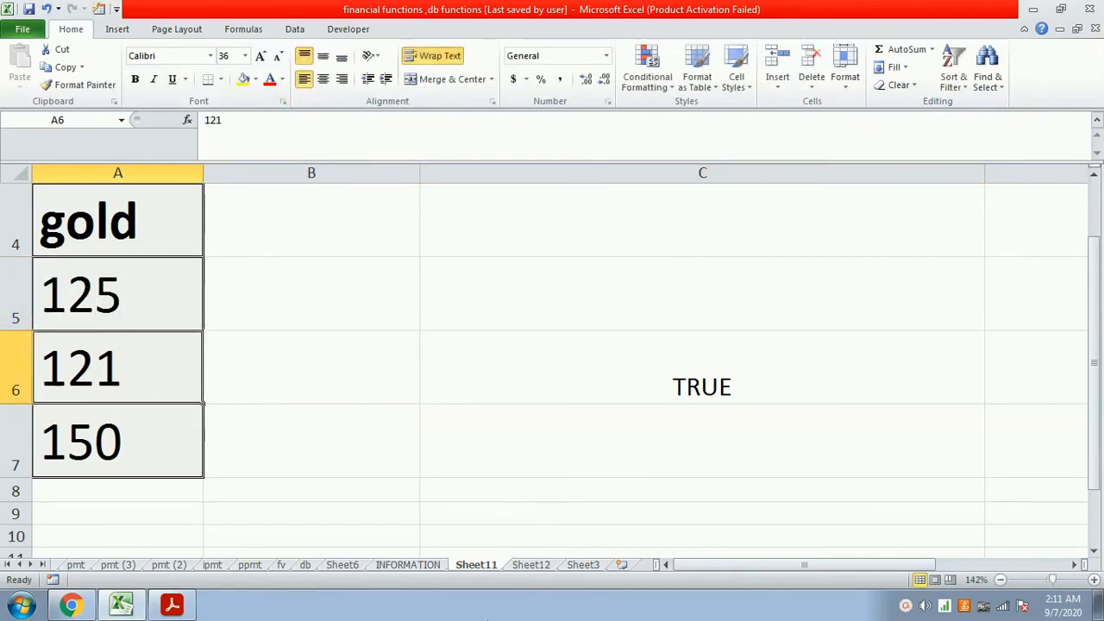
# - Read the isodd(value) description on the INFORMATION sheet and return to the data on Sheet11
pyautogui.click(440, 553)
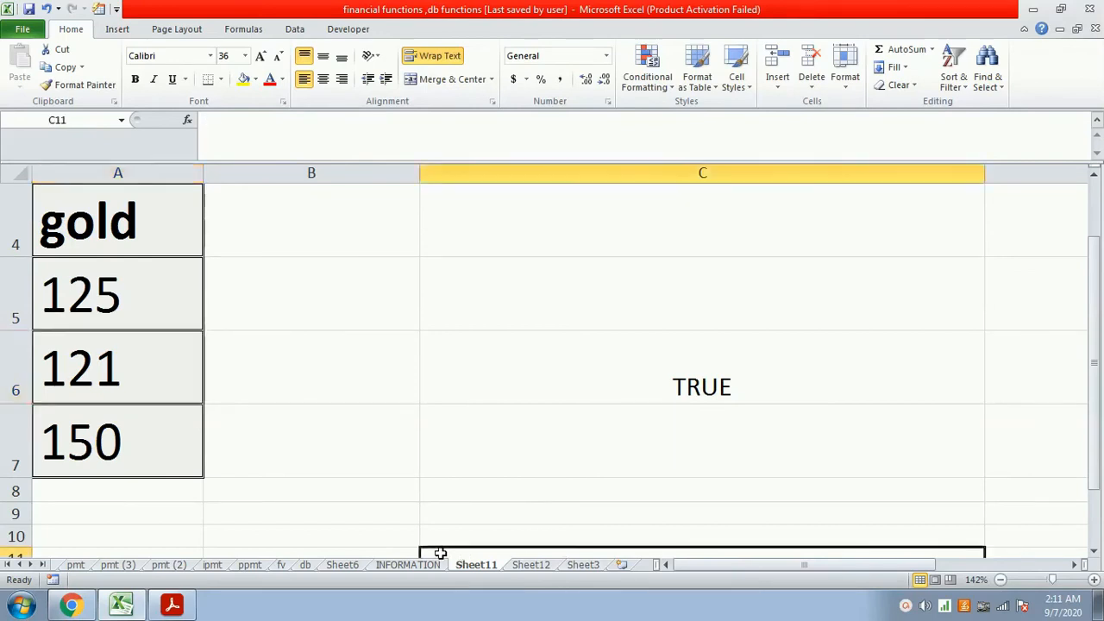
pyautogui.click(407, 566)
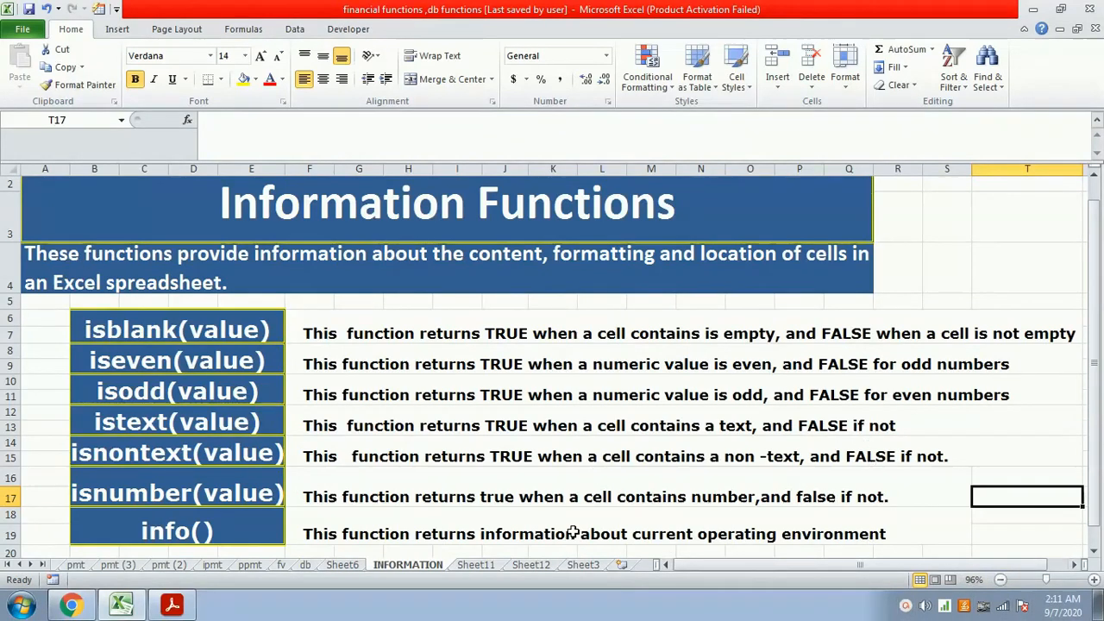
pyautogui.click(476, 565)
pyautogui.scroll(1, 498, 523)
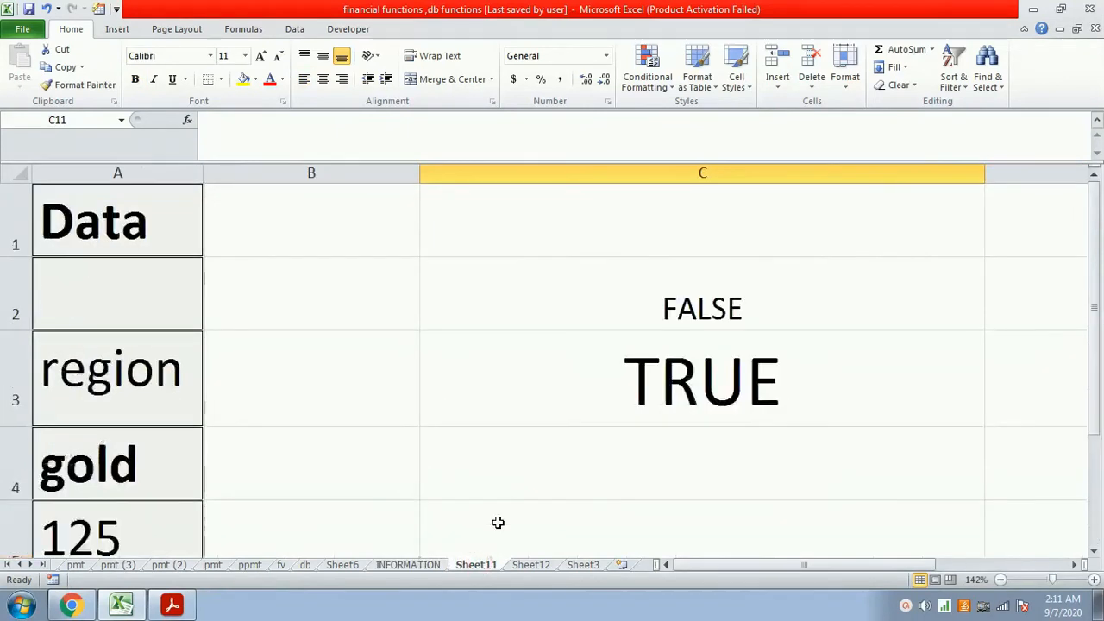
pyautogui.scroll(-1, 528, 353)
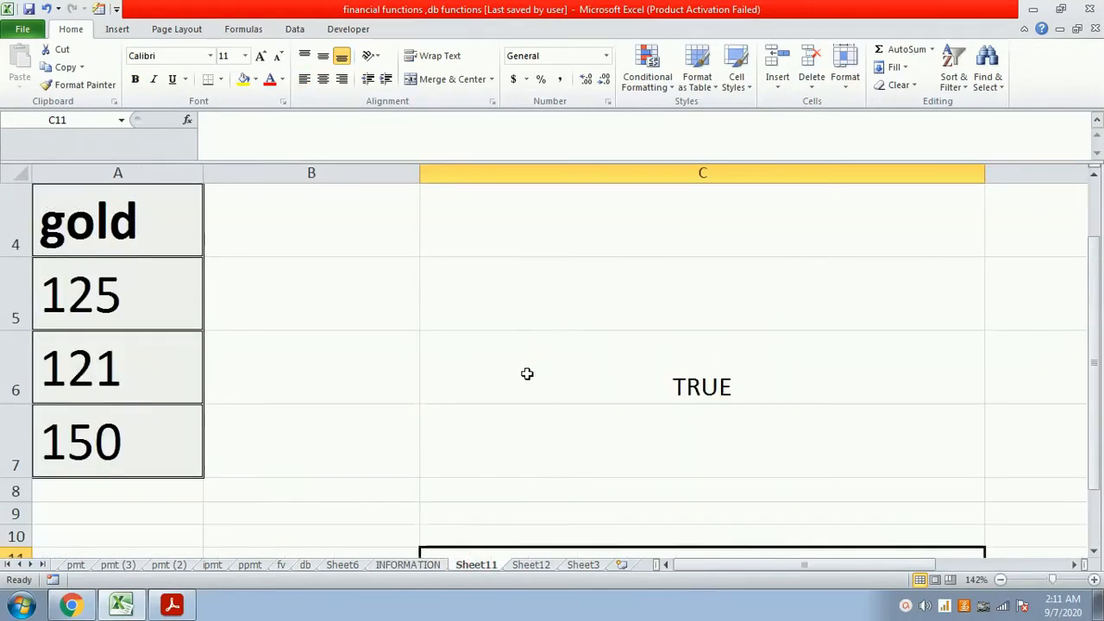
# - Clear cell C6 and enter the formula =isodd(129) to test whether 129 is an odd number
pyautogui.click(660, 382)
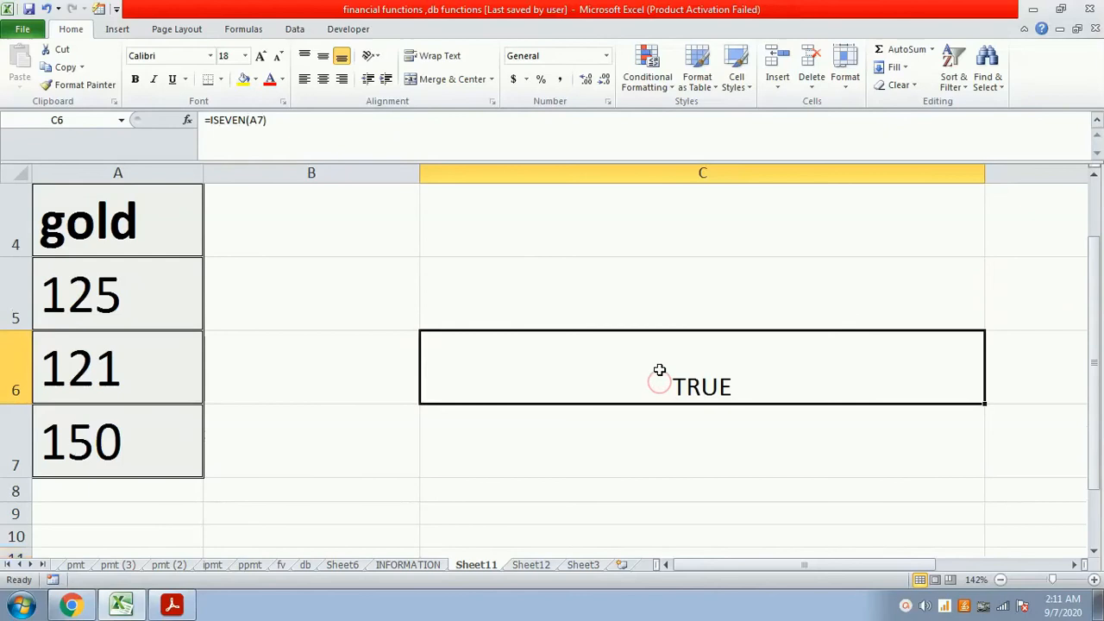
pyautogui.press('Delete')
pyautogui.write('=')
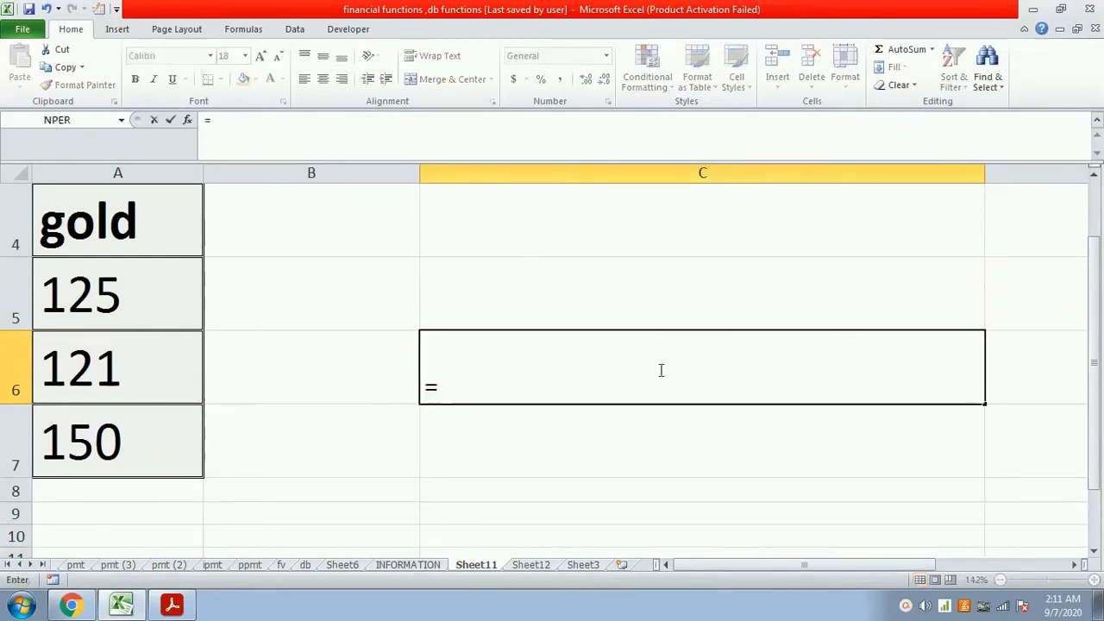
pyautogui.write('isodd(')
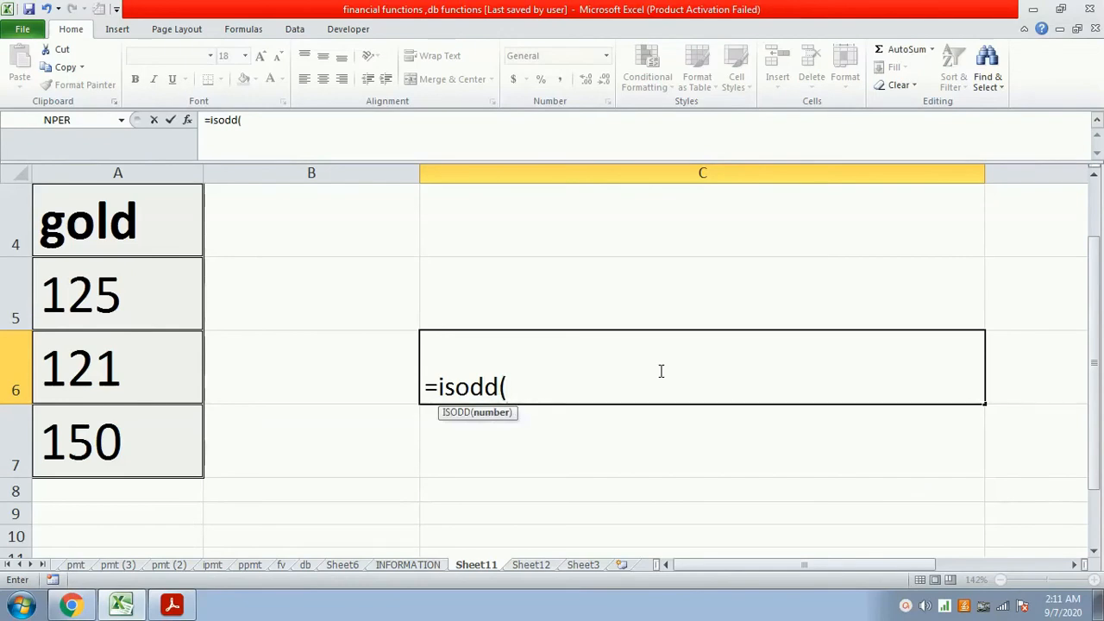
pyautogui.write('129)')
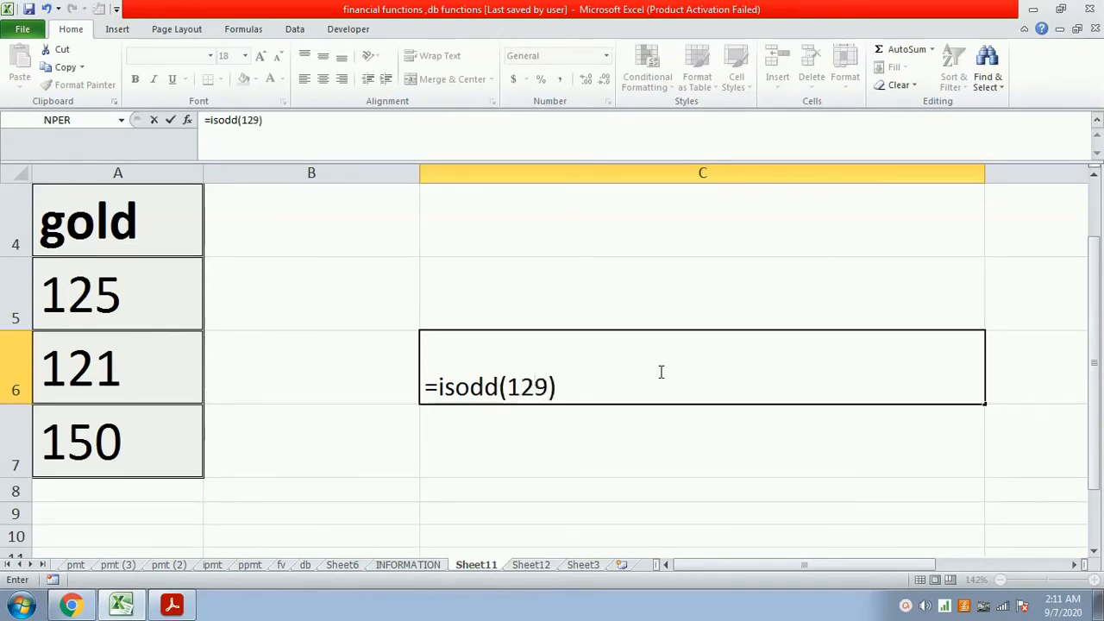
pyautogui.press('Return')
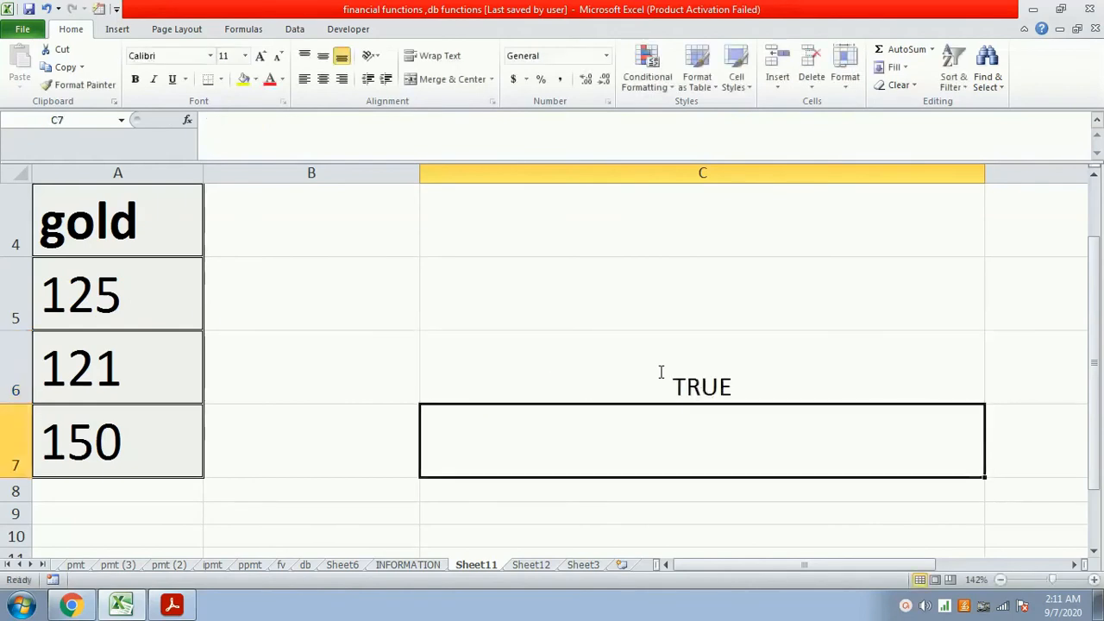
# - Replace the formula in cell C6 with =isodd(A6) to test whether the value in A6 is odd
pyautogui.click(660, 372)
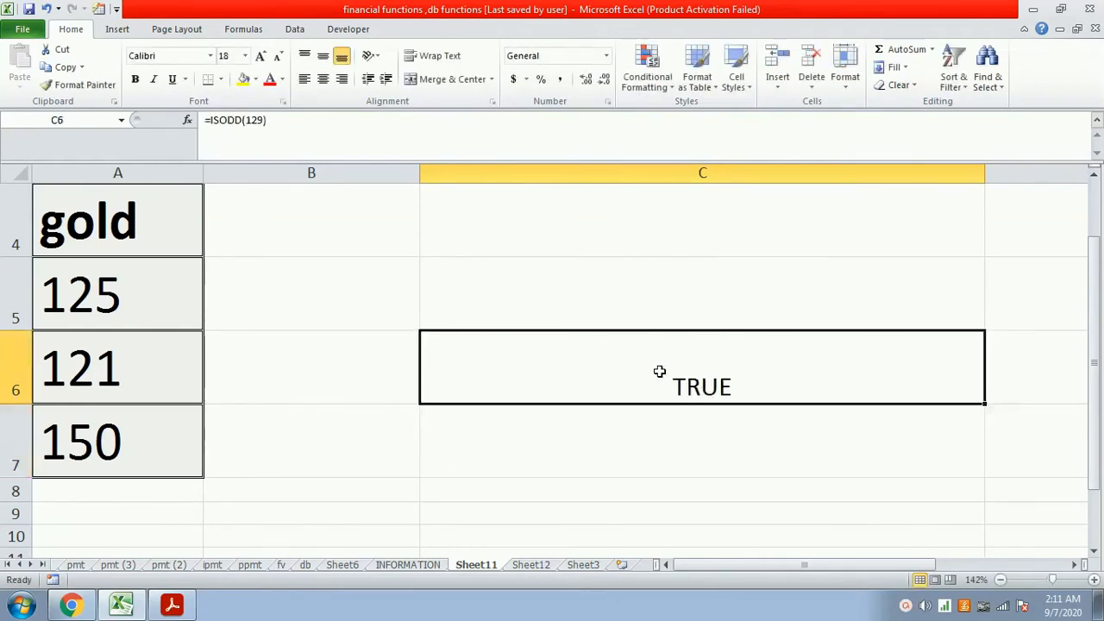
pyautogui.write('=isodd')
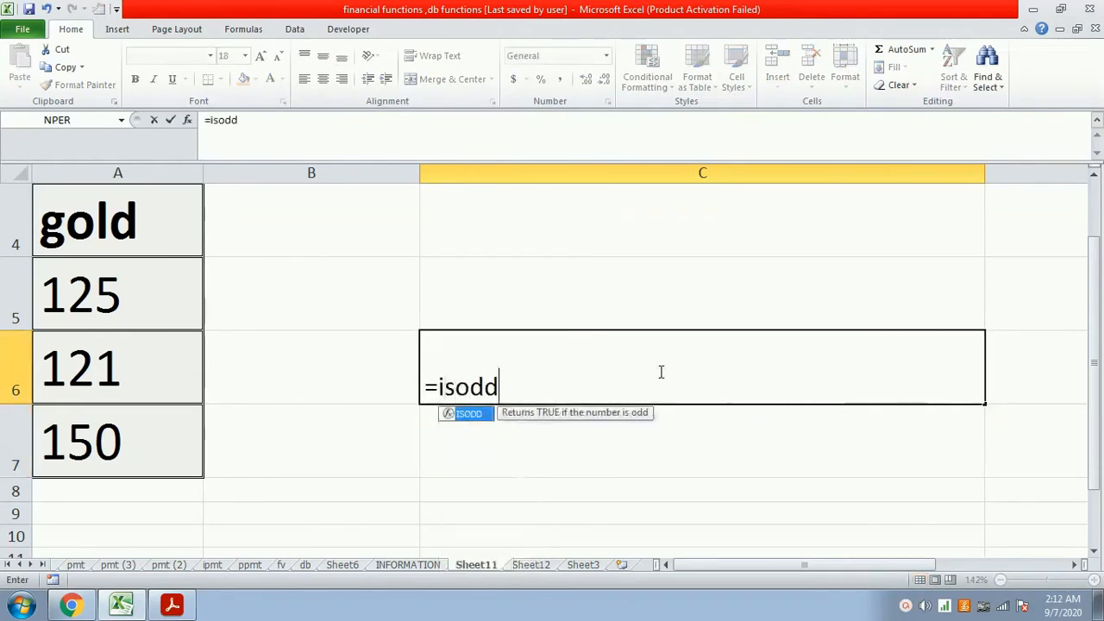
pyautogui.write('(')
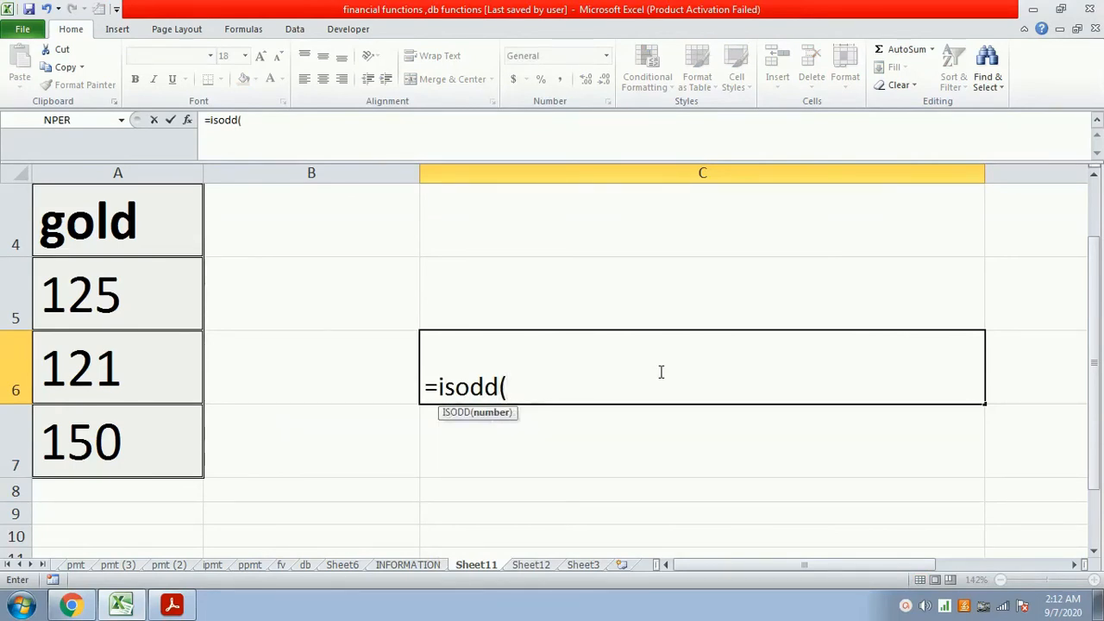
pyautogui.click(125, 378)
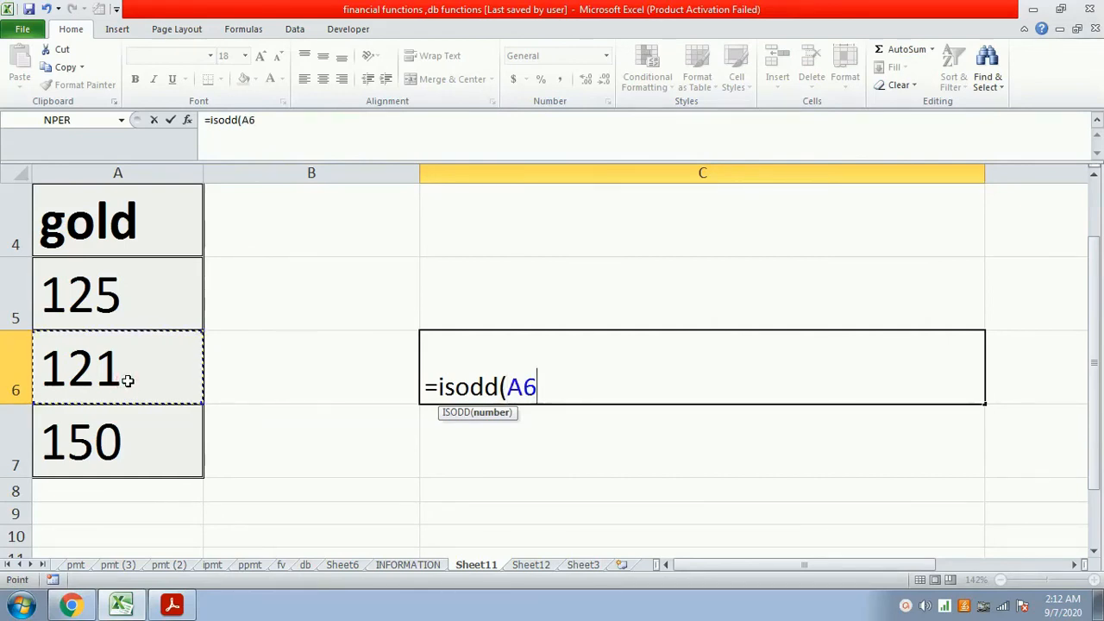
pyautogui.write(')')
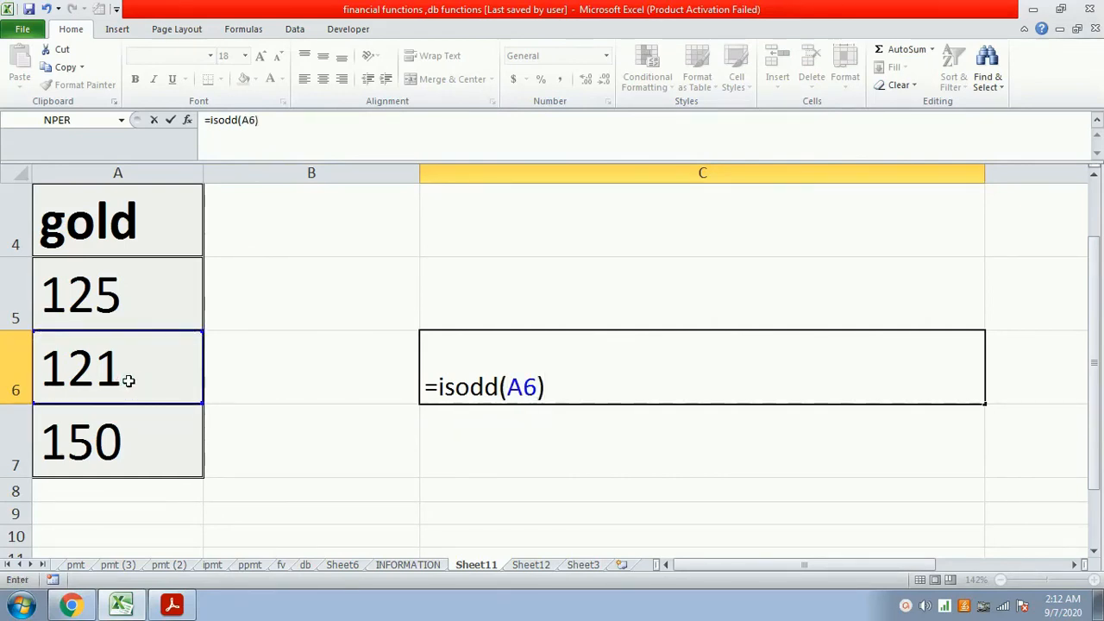
pyautogui.press('Return')
pyautogui.press('Up')
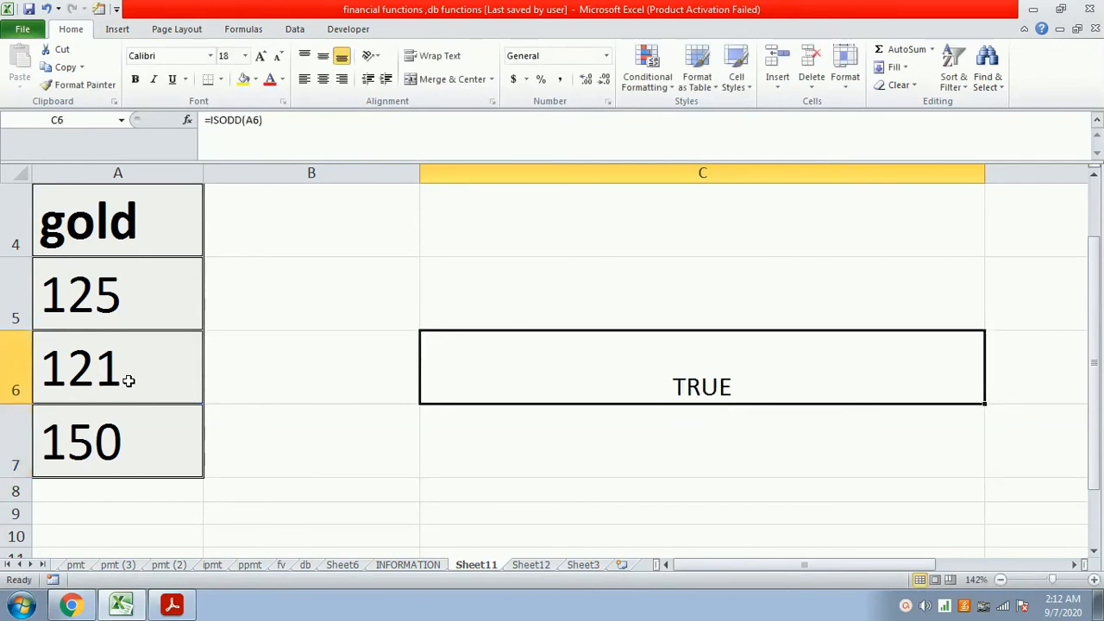
# - Replace the formula in cell C6 with =isodd(a7) to test whether the value in A7 is odd
pyautogui.write('=isod')
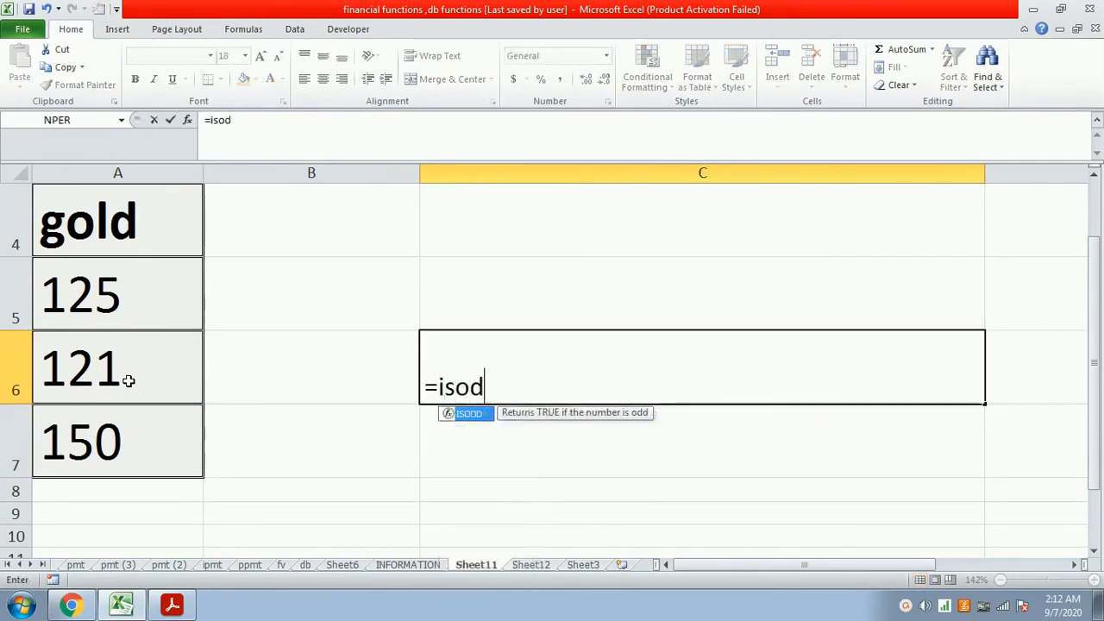
pyautogui.write('d(a7)')
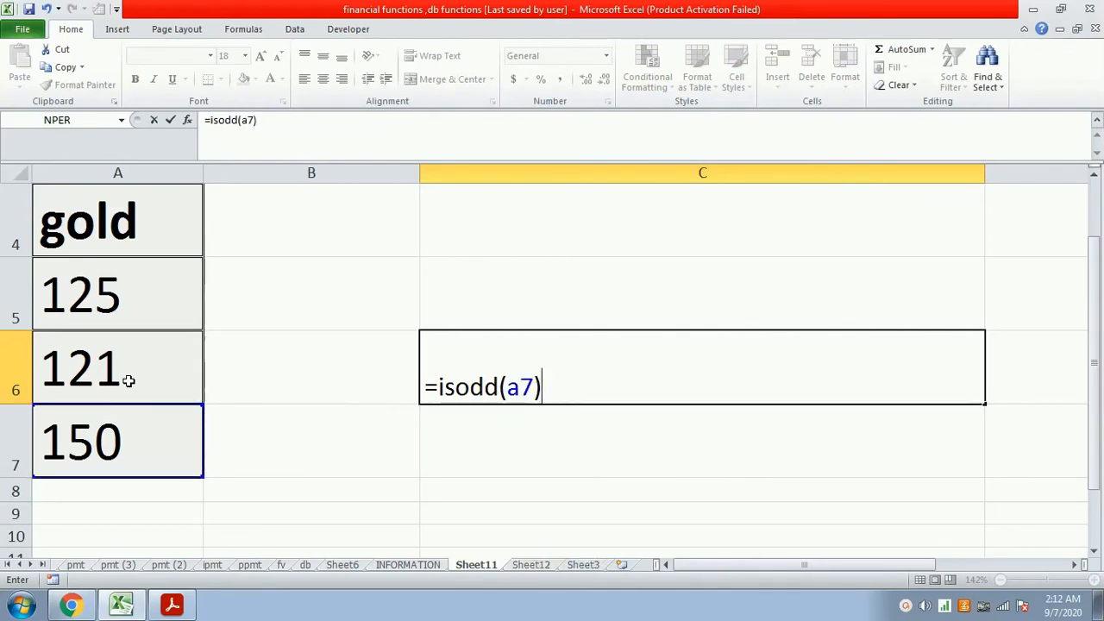
pyautogui.press('Return')
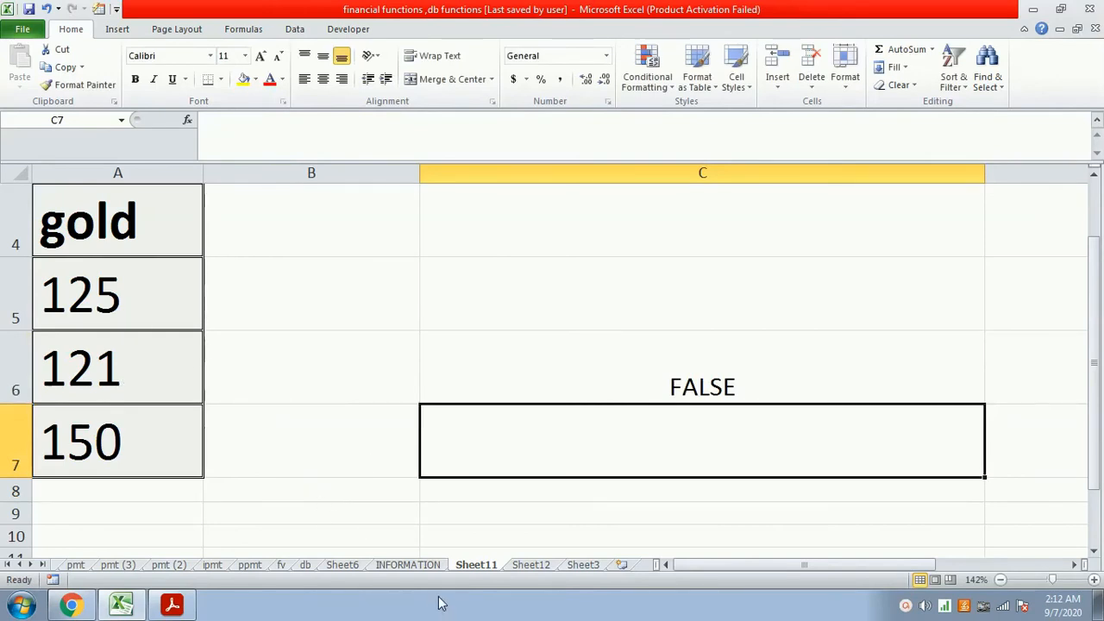
# - Read the istext(value) description on the INFORMATION sheet and return to Sheet11
pyautogui.click(412, 565)
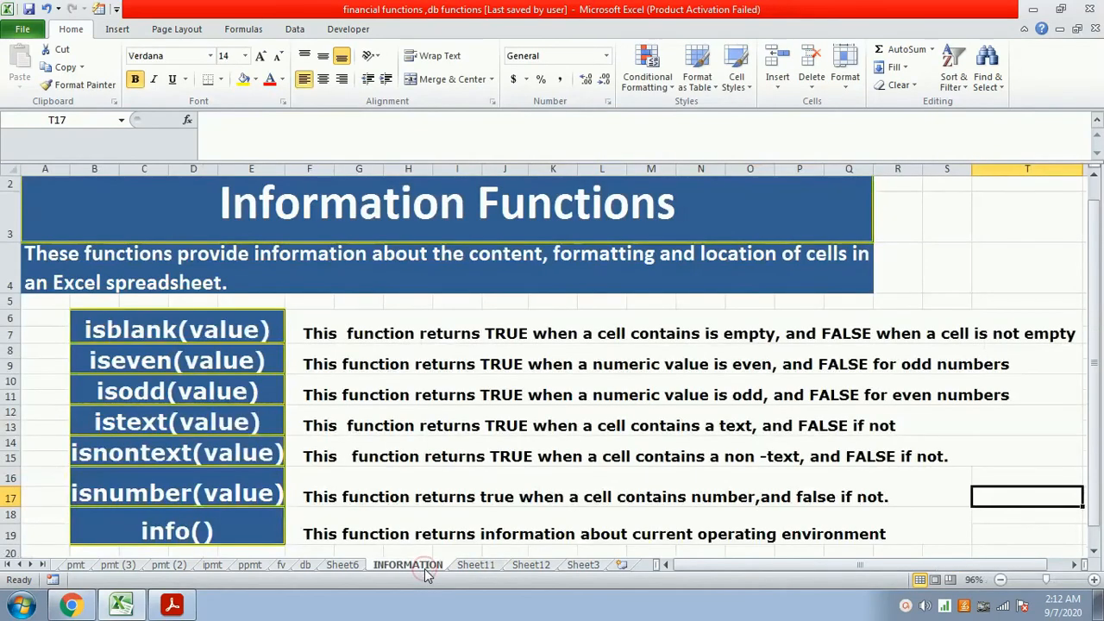
pyautogui.scroll(-1, 490, 475)
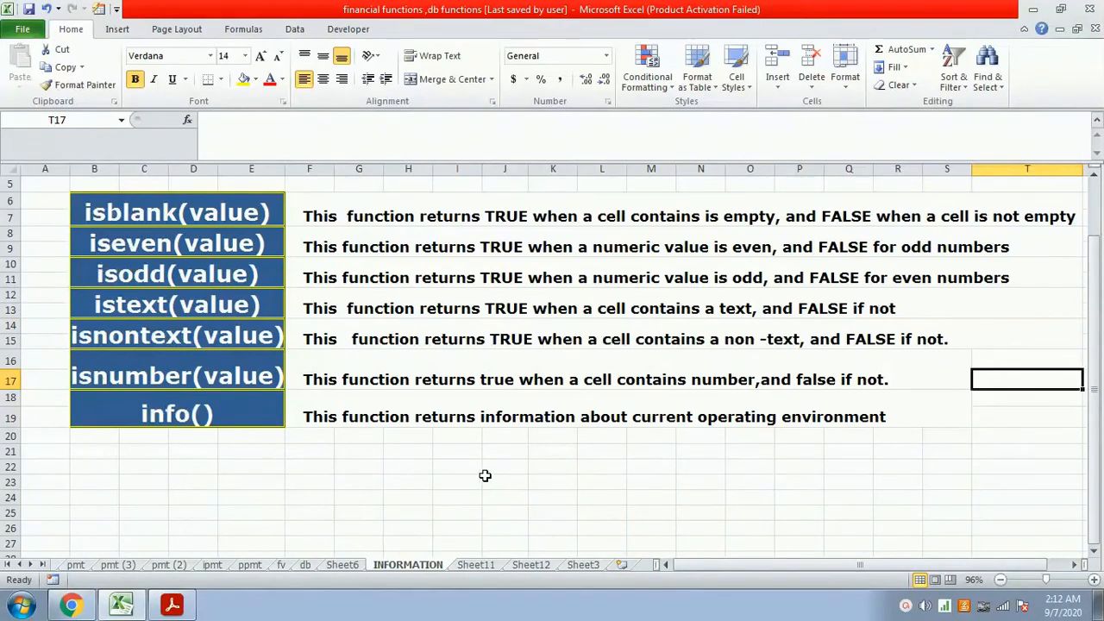
pyautogui.click(475, 565)
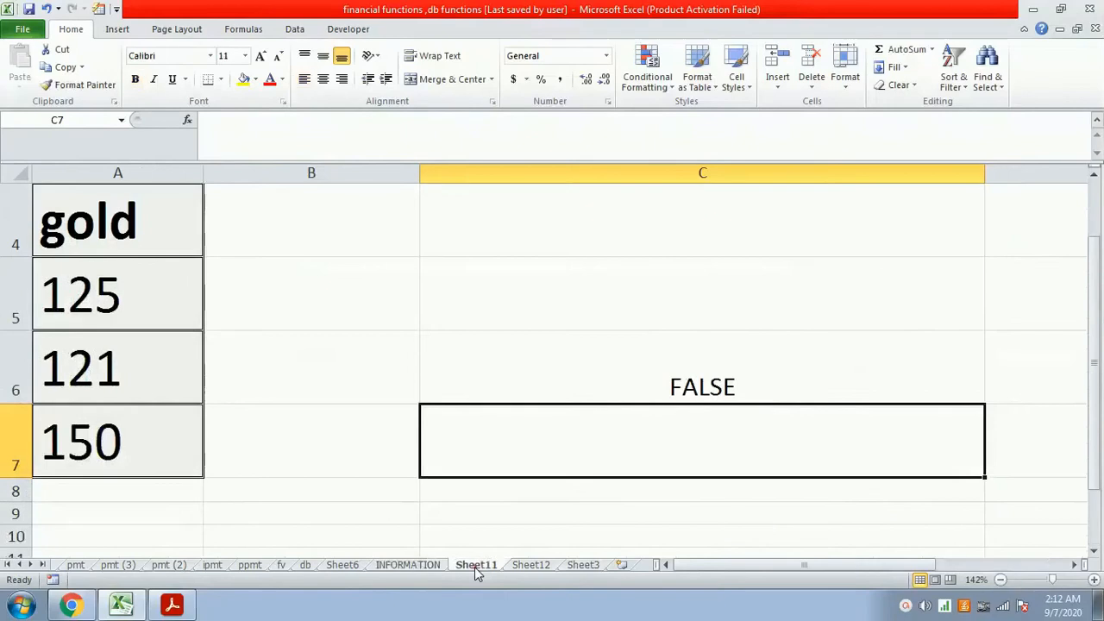
# - Clear the formula from cell C2 and format cell C1 with font size 20 and left alignment
pyautogui.scroll(1, 487, 548)
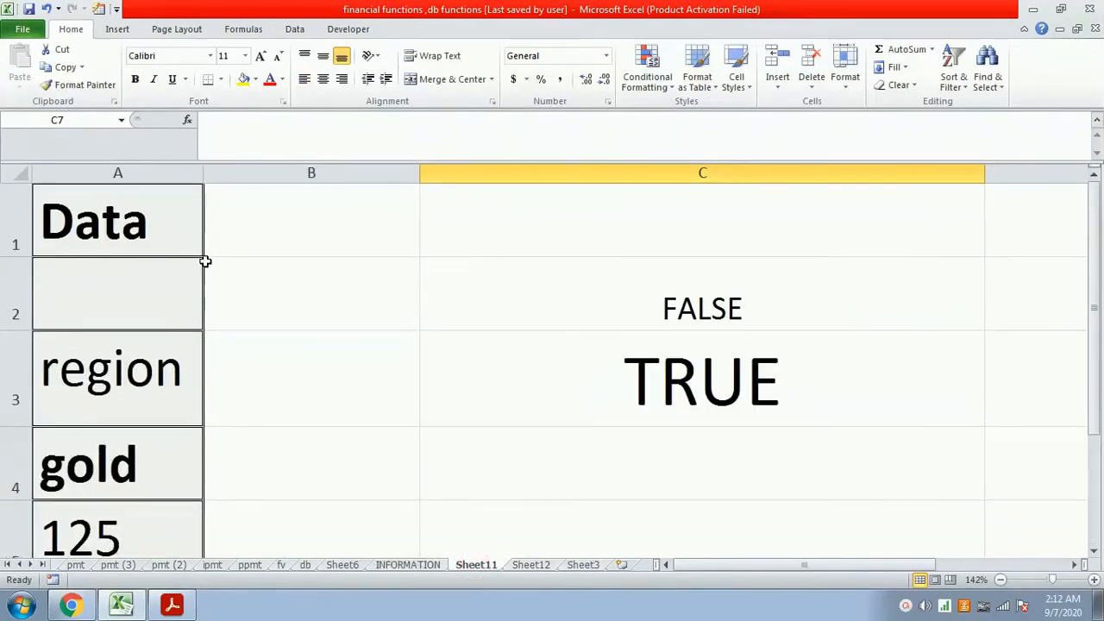
pyautogui.click(675, 312)
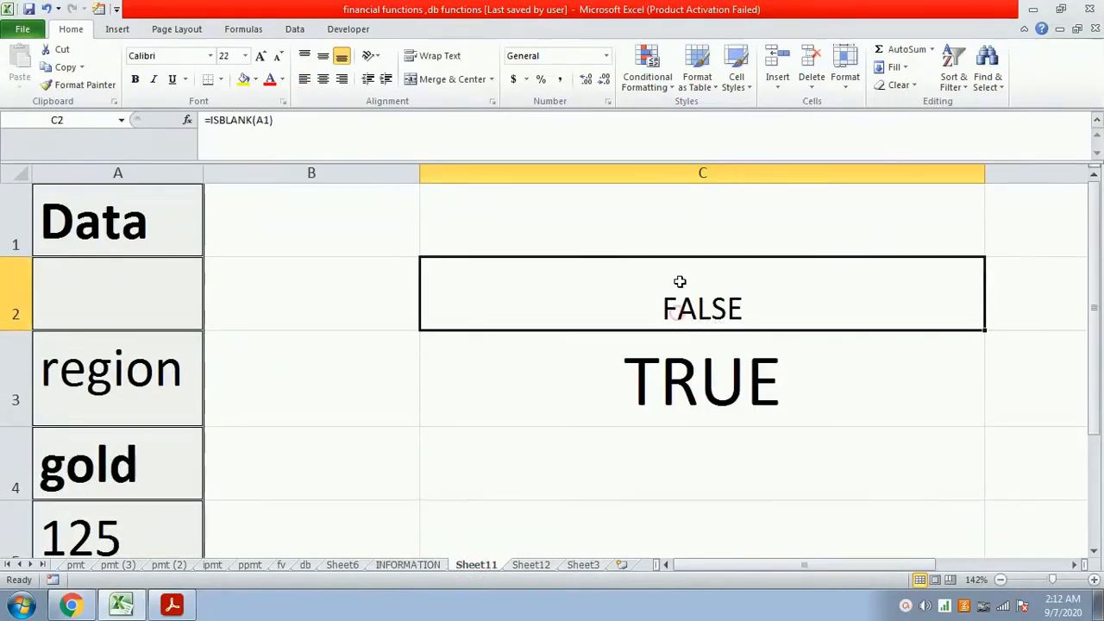
pyautogui.press('Delete')
pyautogui.press('Up')
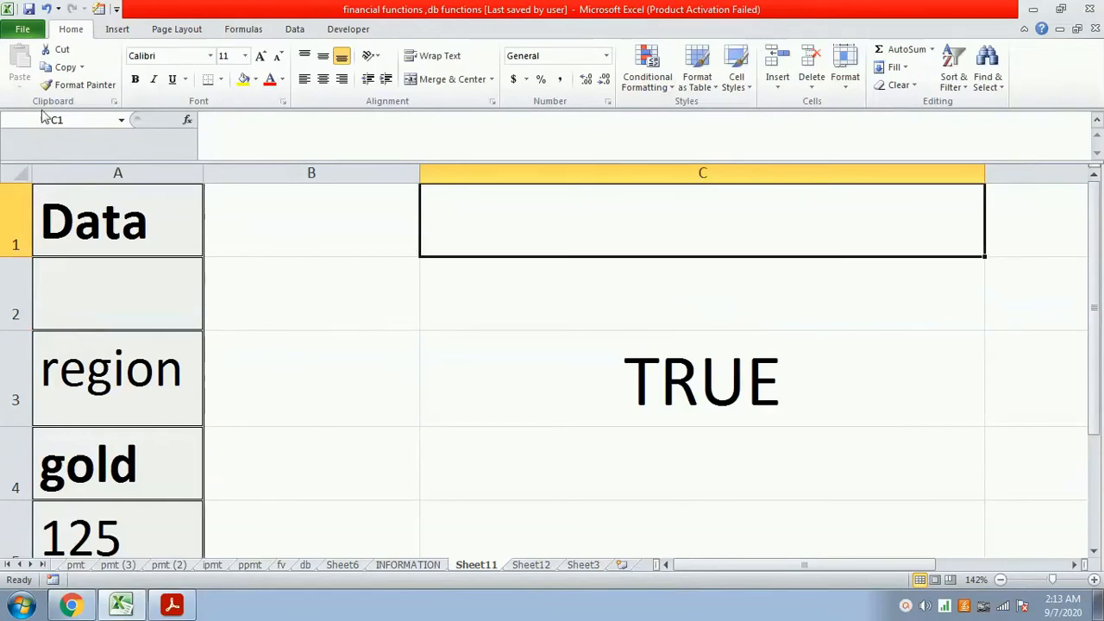
pyautogui.click(259, 56)
pyautogui.click(259, 57)
pyautogui.click(259, 57)
pyautogui.click(259, 57)
pyautogui.click(259, 57)
pyautogui.click(304, 78)
# - Enter the formula =istext(a1) in cell C1 to test whether A1 contains text
pyautogui.write('=')
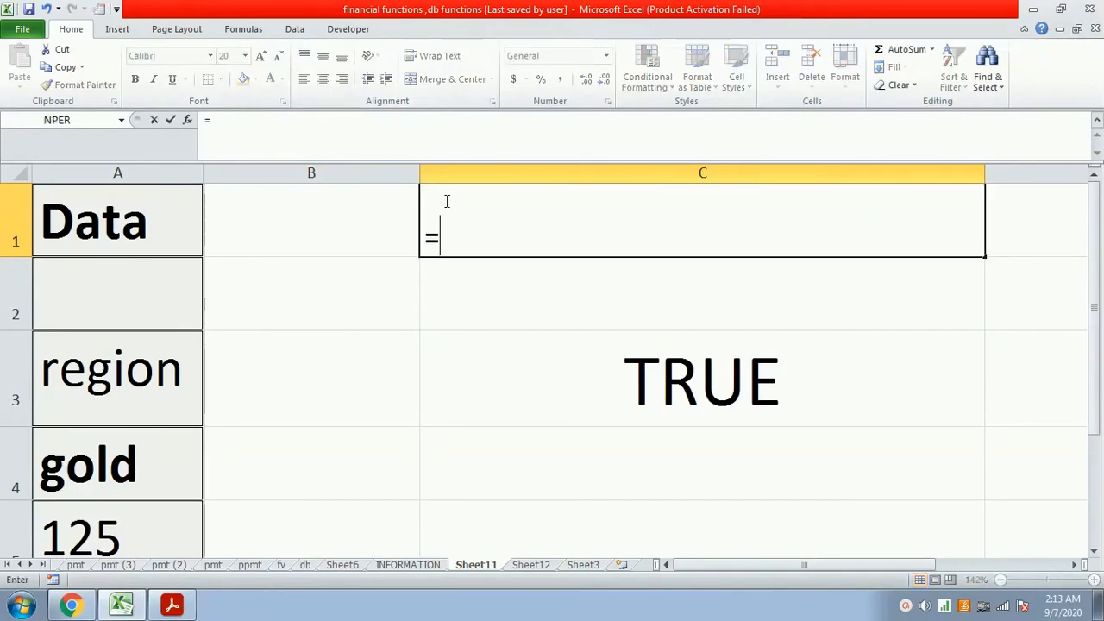
pyautogui.write('istext')
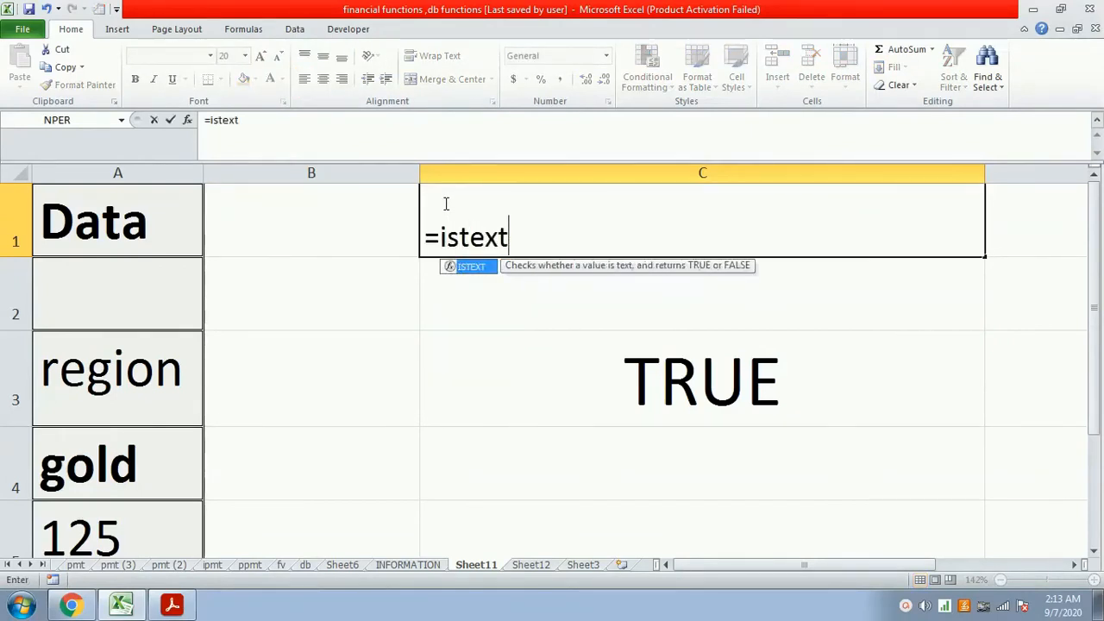
pyautogui.write('(a1)')
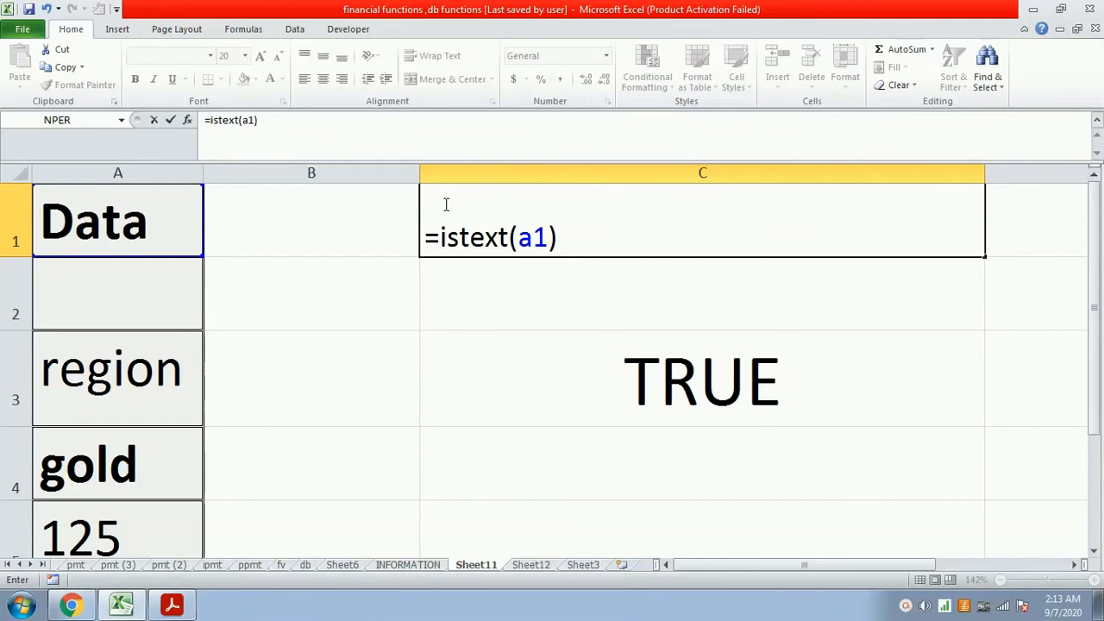
pyautogui.press('Return')
# - Fill the empty cell A2 in the Data column with the number 125
pyautogui.press('Left')
pyautogui.press('Left')
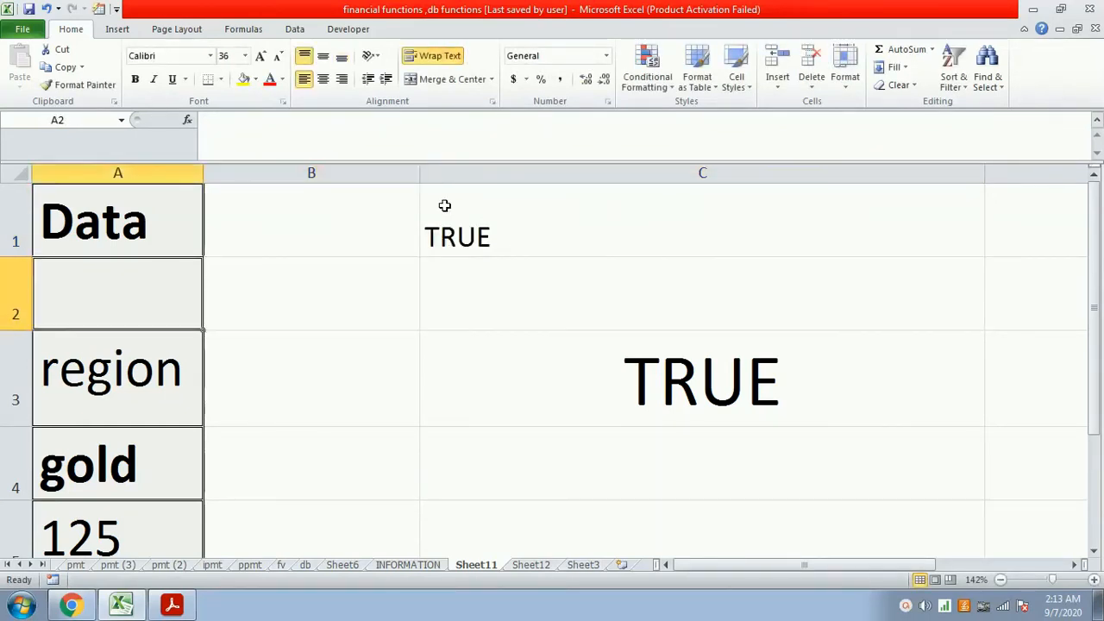
pyautogui.write('125')
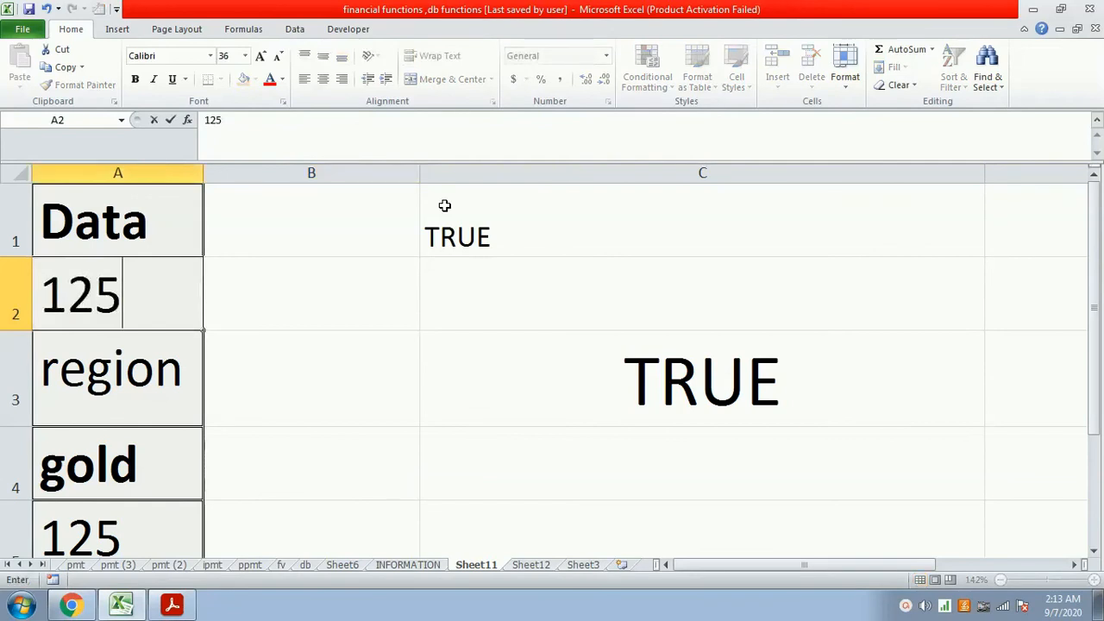
pyautogui.press('Return')
pyautogui.press('Up')
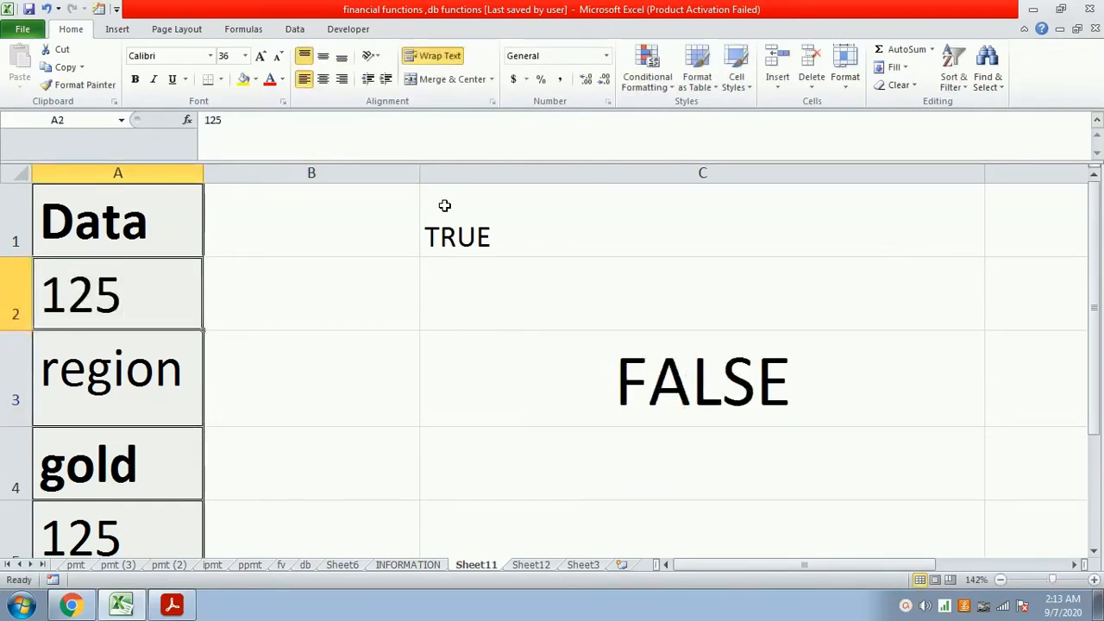
# - Enter the formula =istext(a2) in cell C2 to test whether A2 contains text
pyautogui.press('Up')
pyautogui.click(444, 206)
pyautogui.press('Down')
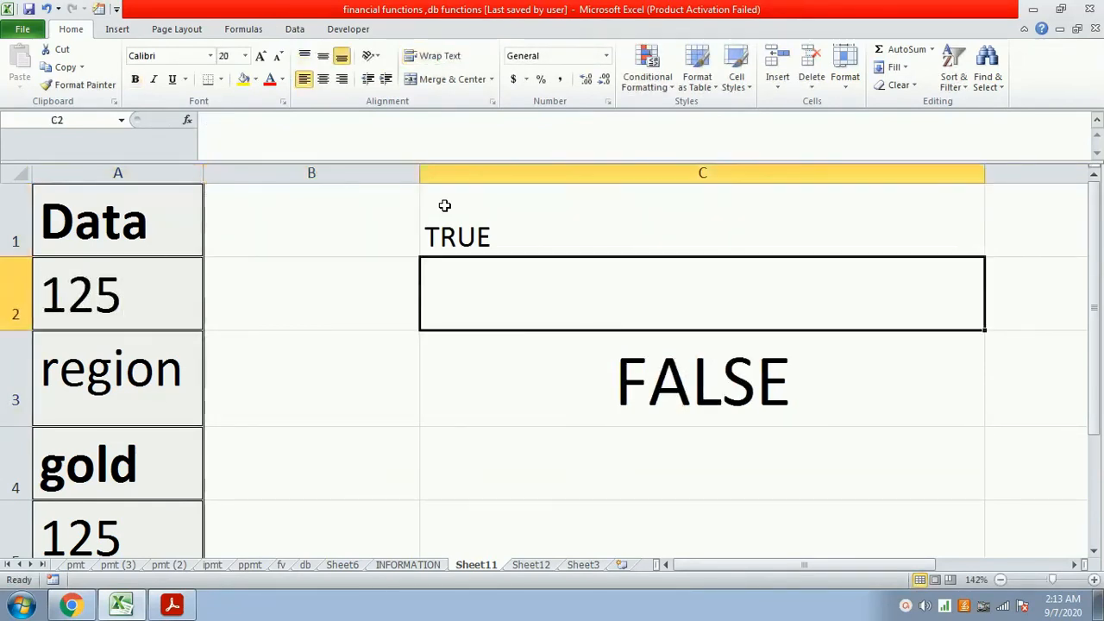
pyautogui.write('=iste')
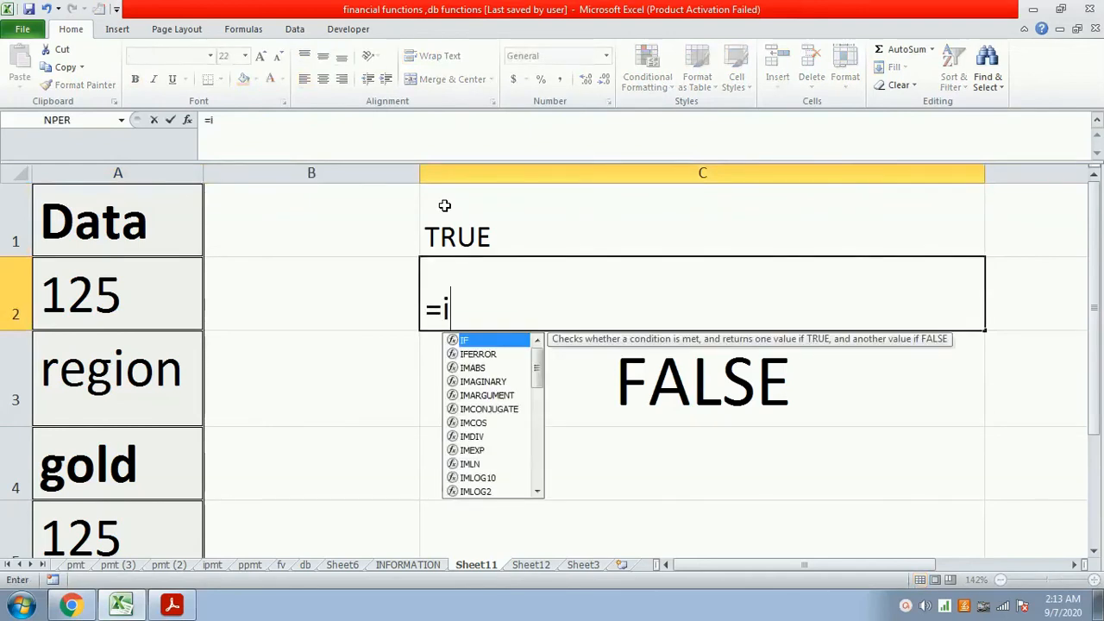
pyautogui.write('t(a2)')
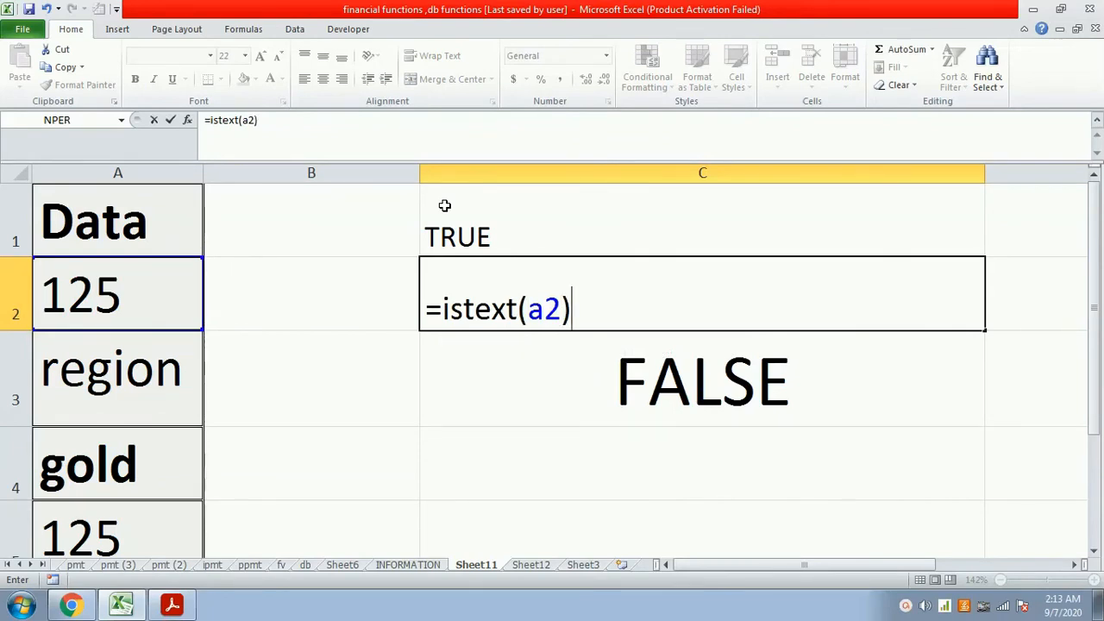
pyautogui.press('Return')
pyautogui.press('Up')
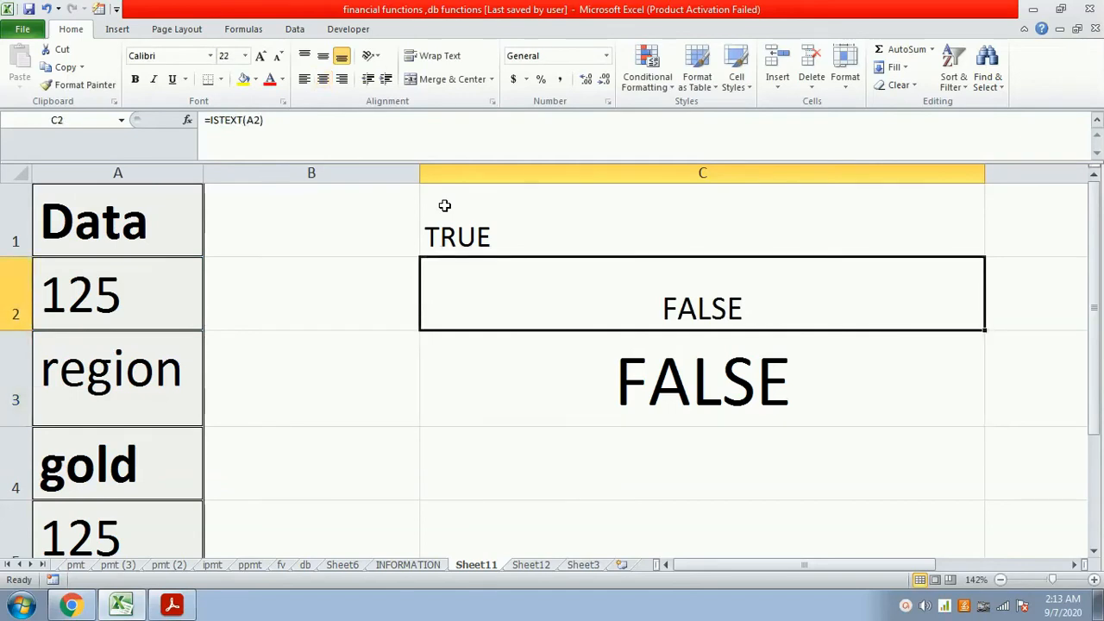
# - Left-align the result in cell C2
pyautogui.hotkey('ctrl', 't')
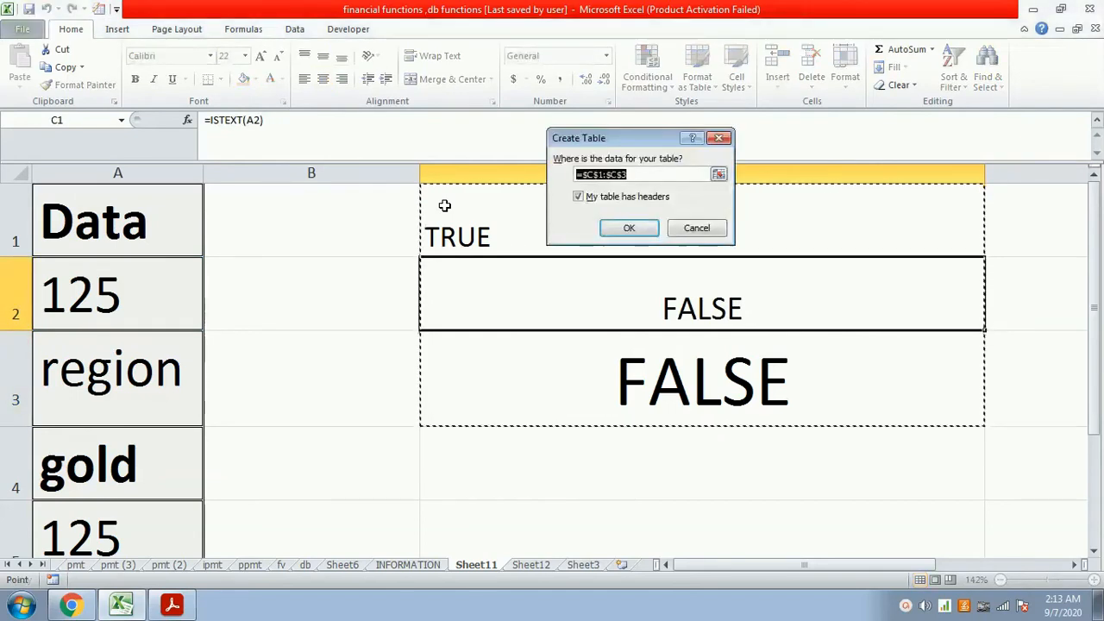
pyautogui.press('Escape')
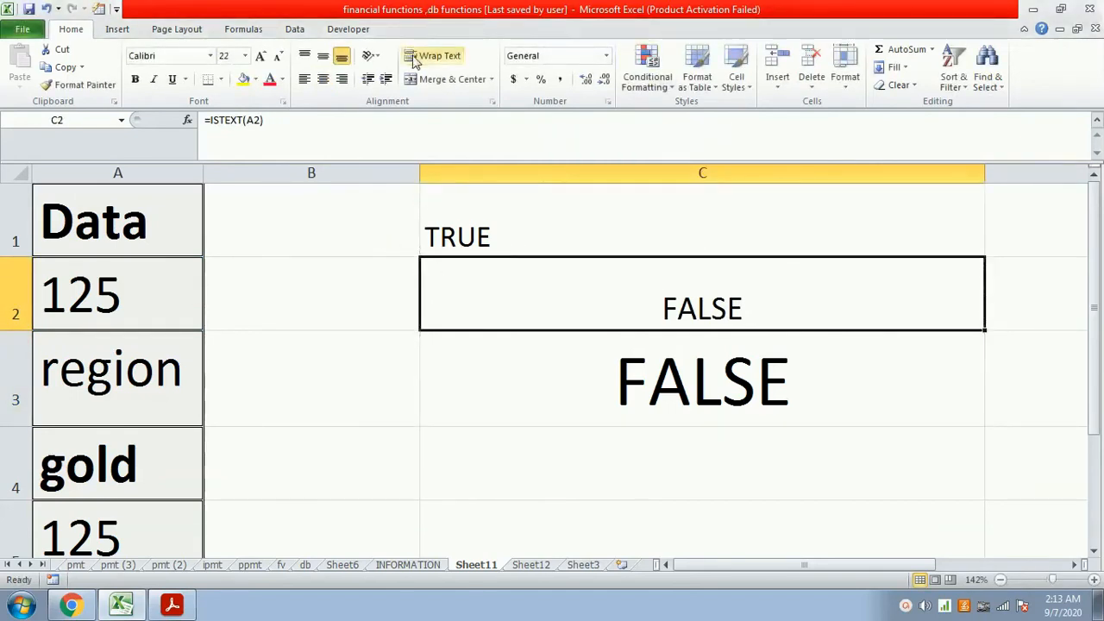
pyautogui.click(322, 78)
pyautogui.click(302, 80)
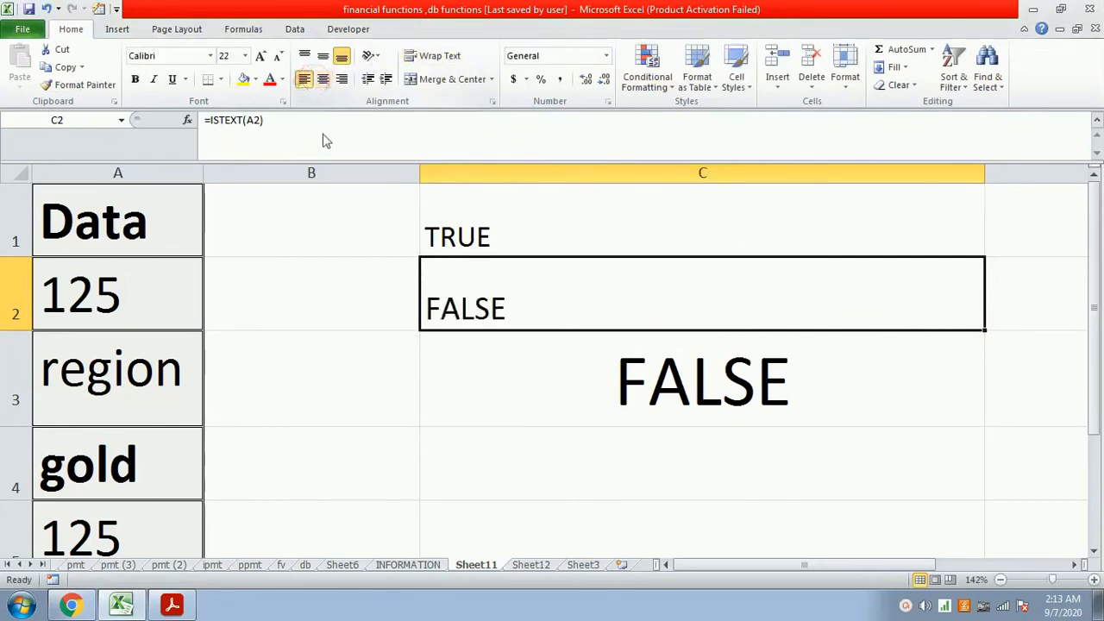
# - Read the isnontext(value) description on the INFORMATION sheet and go back to the data on Sheet11
pyautogui.click(430, 565)
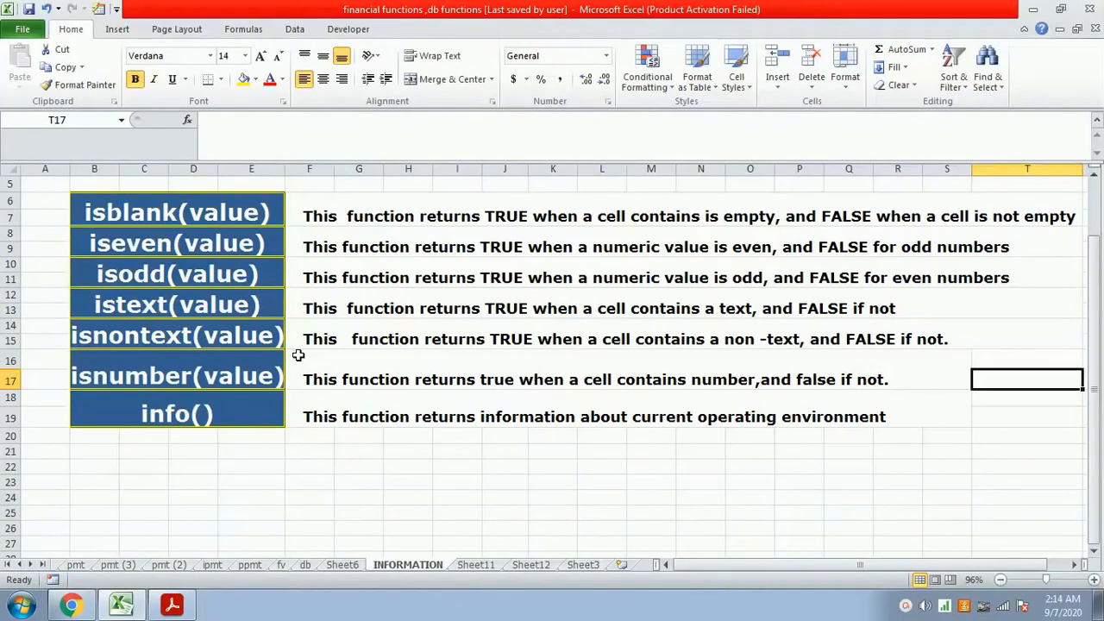
pyautogui.click(464, 564)
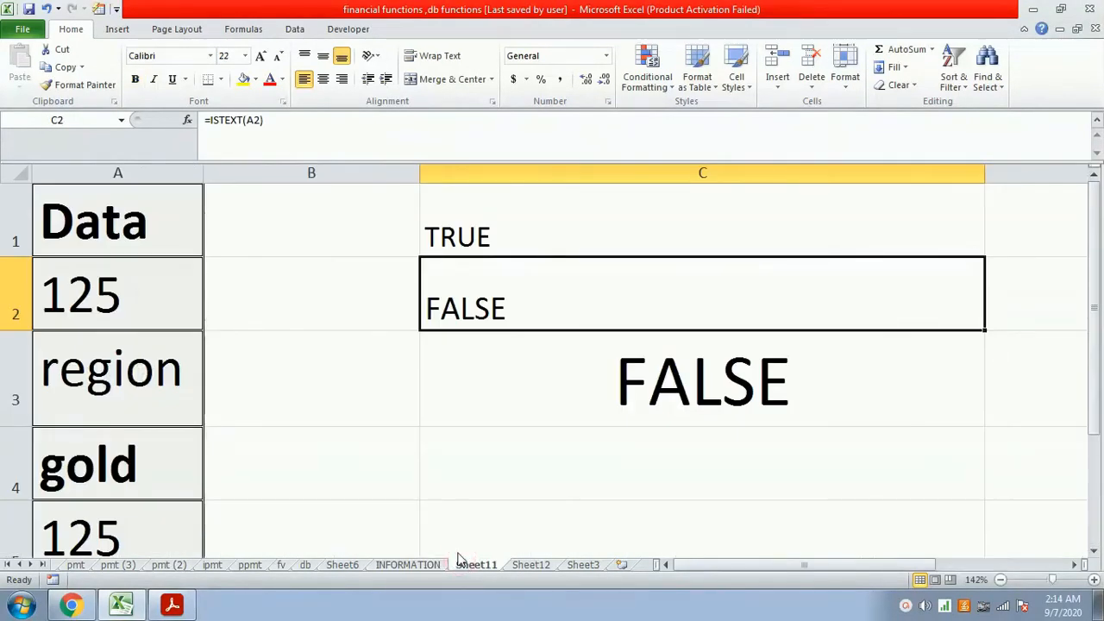
# - Clear cells C2 and C1, and enter =isnontext(a1) in C1 to test whether A1 contains non-text
pyautogui.press('Delete')
pyautogui.press('Up')
pyautogui.press('Delete')
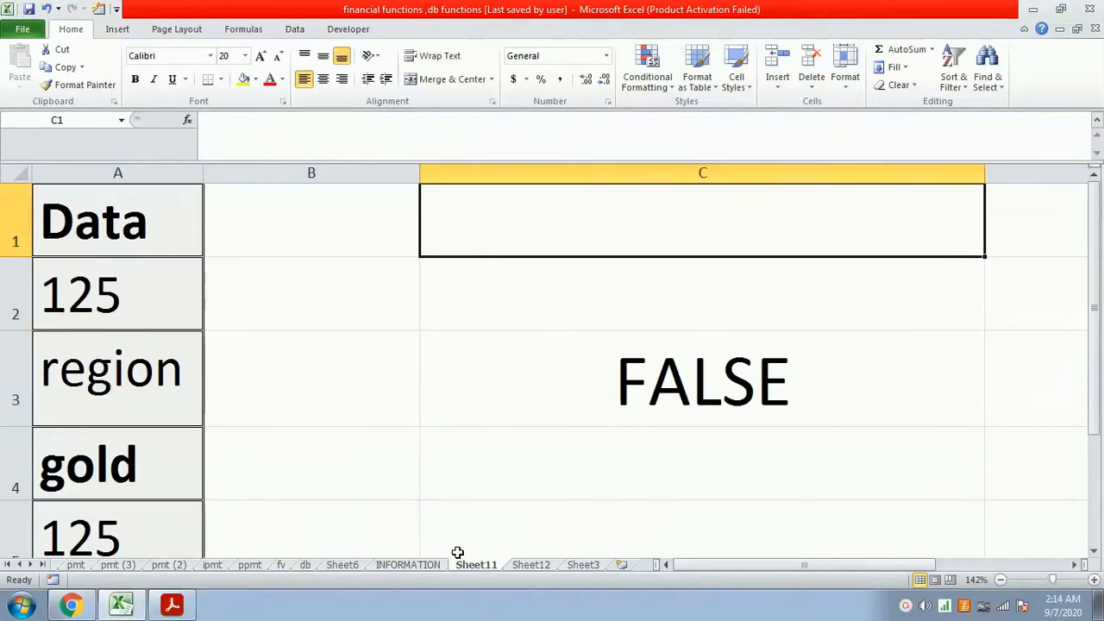
pyautogui.write('=')
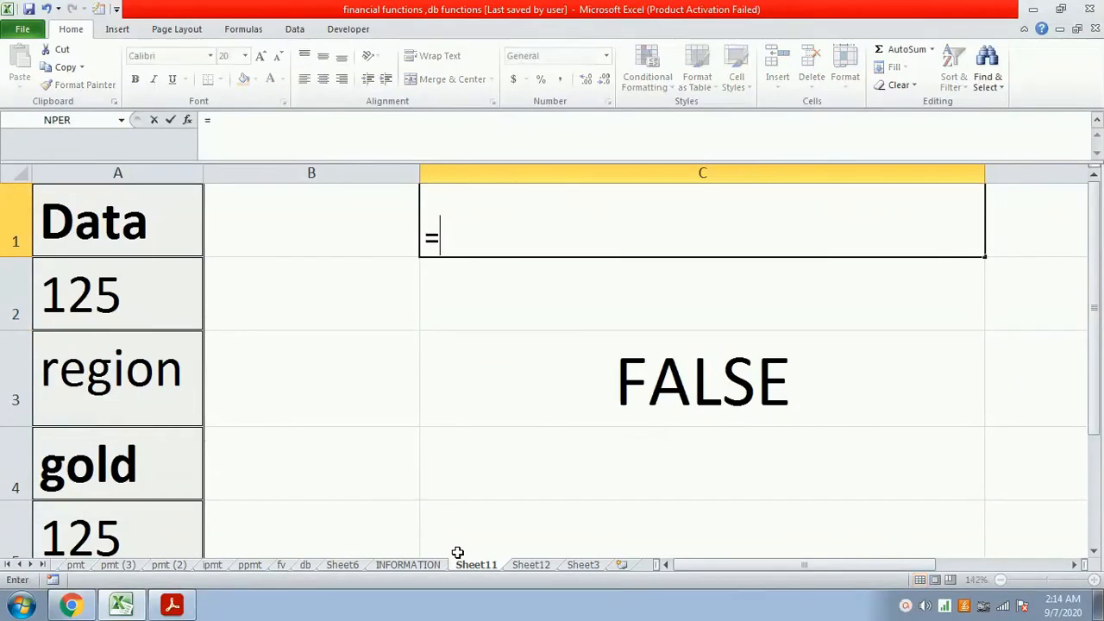
pyautogui.write('isnontext(a1)')
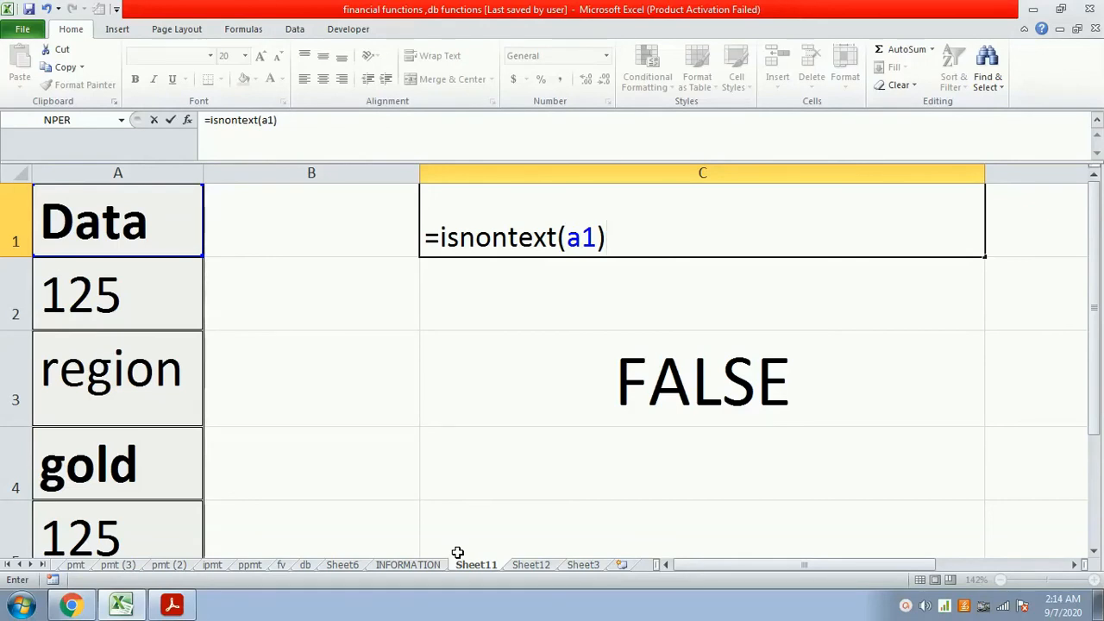
pyautogui.press('Return')
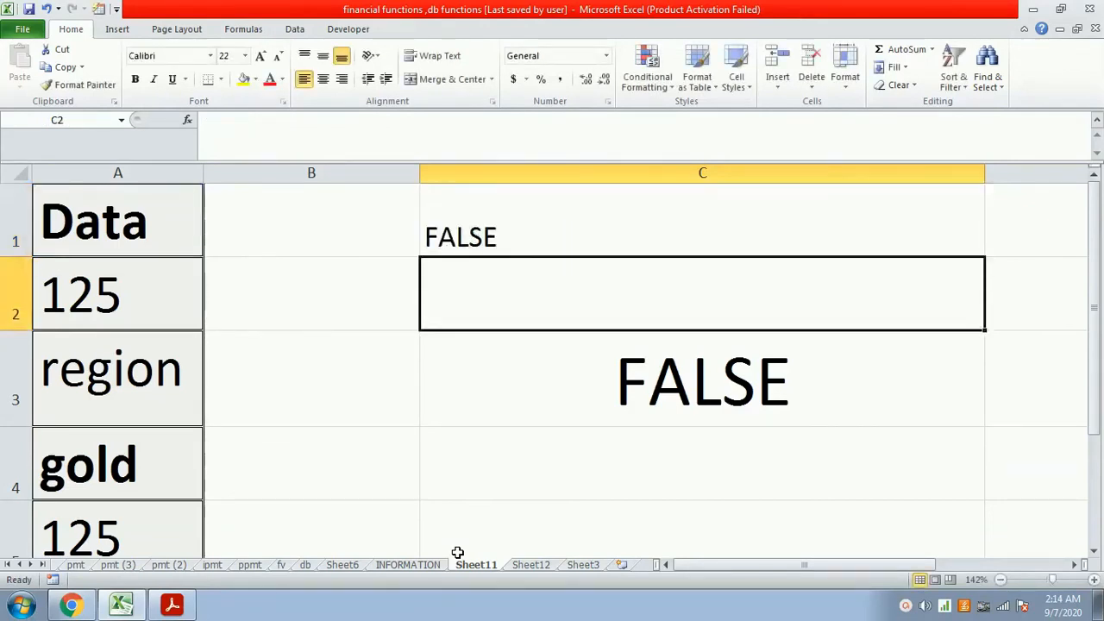
# - Enter the formula =isnontext(a2) in cell C2 to test whether A2 contains non-text
pyautogui.write('=')
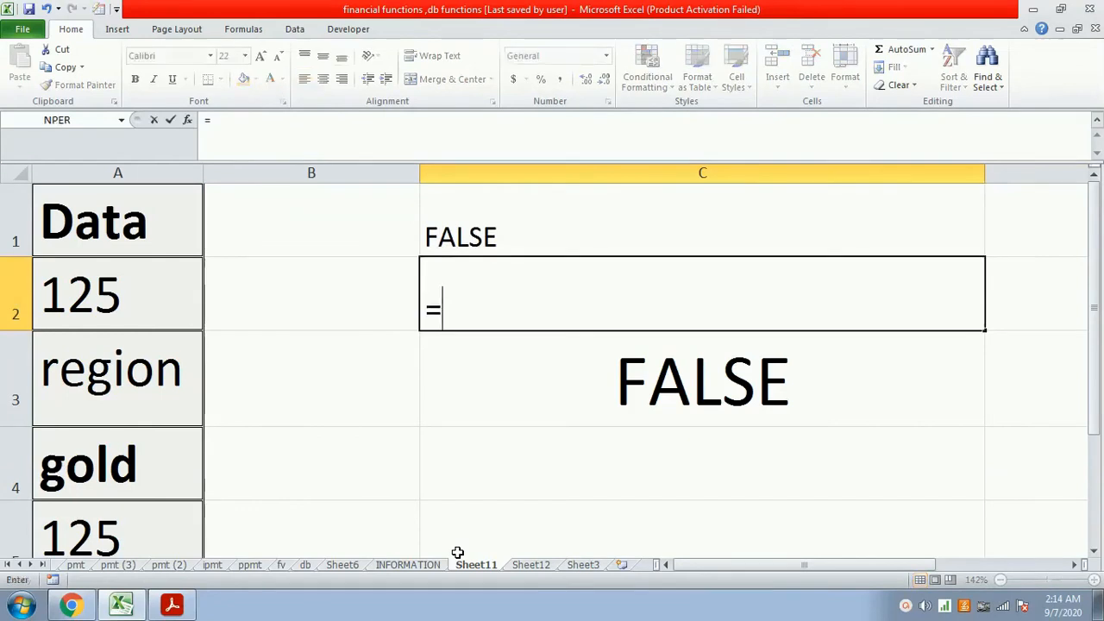
pyautogui.write('isnontext')
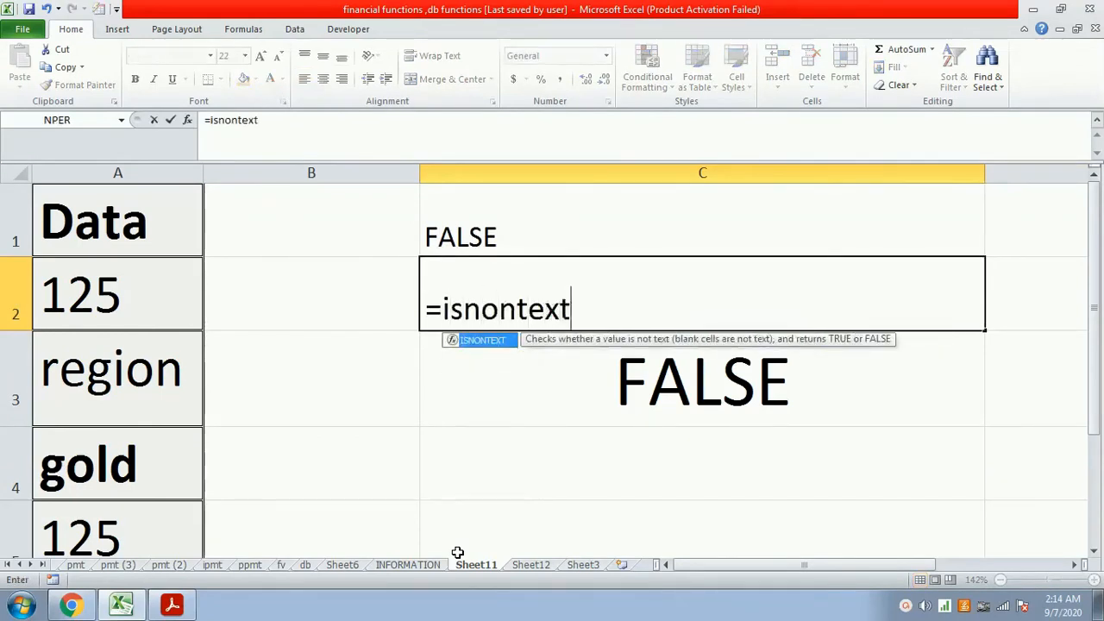
pyautogui.write('(a2)')
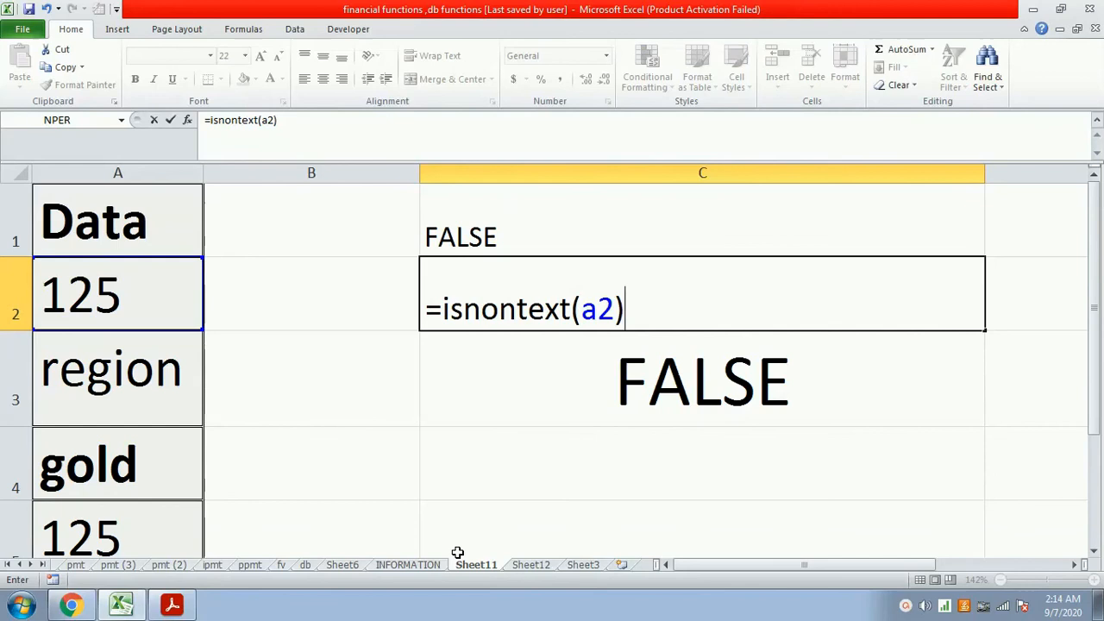
pyautogui.press('Return')
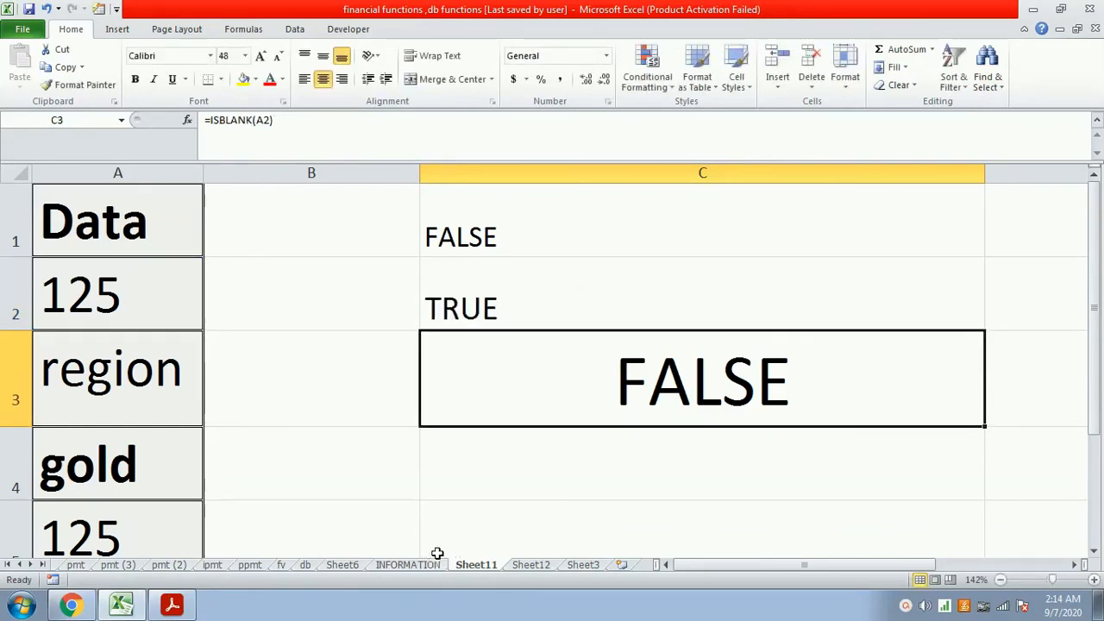
# - Read the isnumber(value) description on the INFORMATION sheet and replace the formula in Sheet11 cell C3 with =isnumber(a2)
pyautogui.click(415, 564)
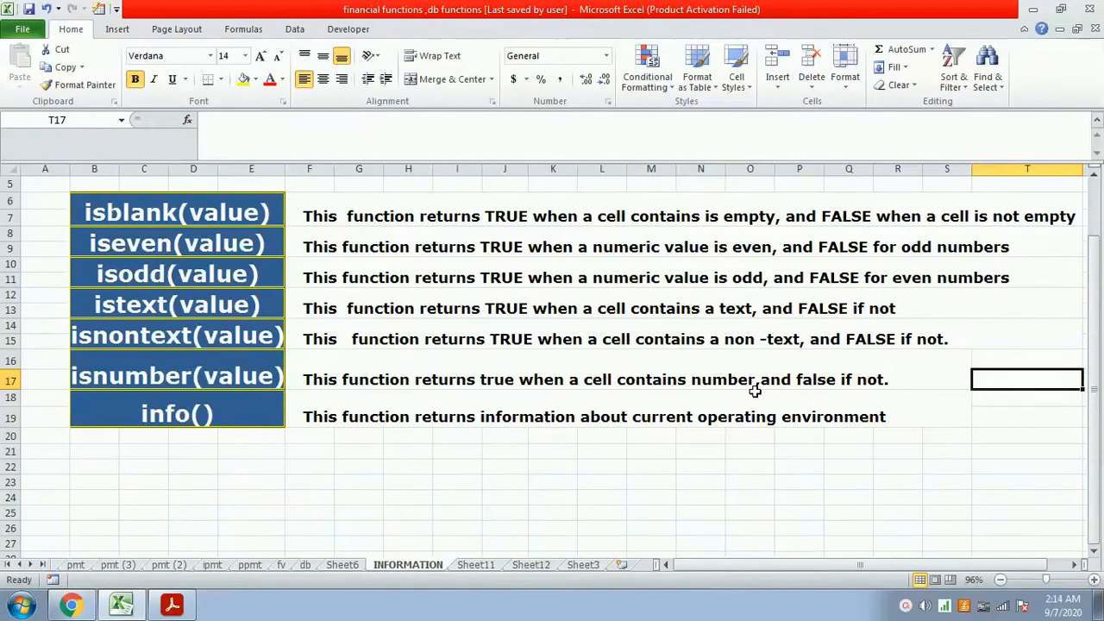
pyautogui.click(477, 565)
pyautogui.press('Delete')
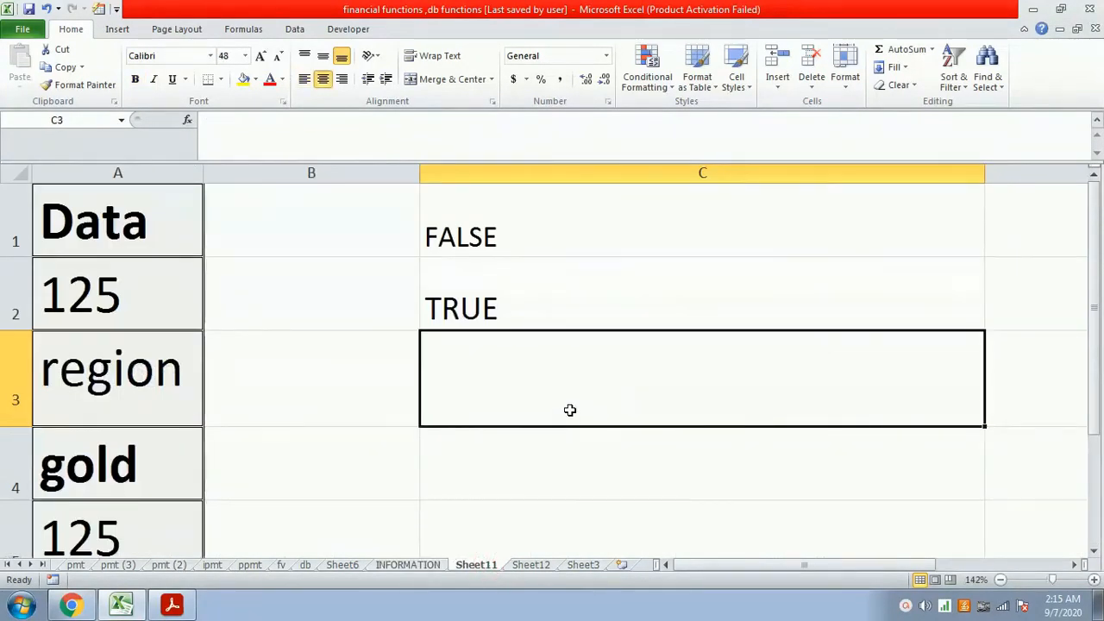
pyautogui.write('=i')
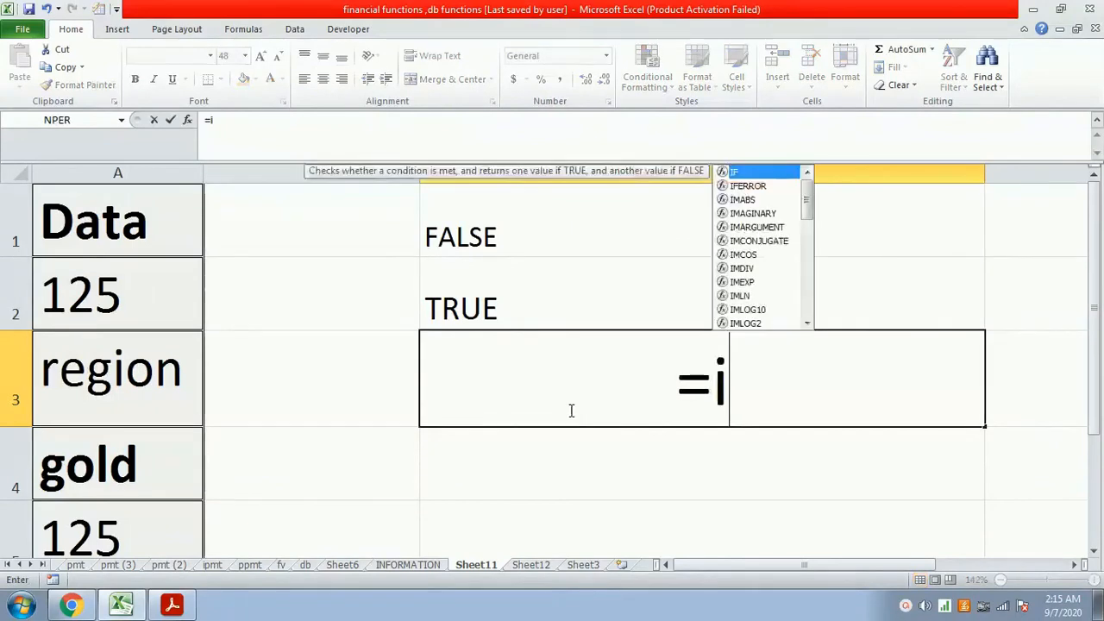
pyautogui.write('snumber')
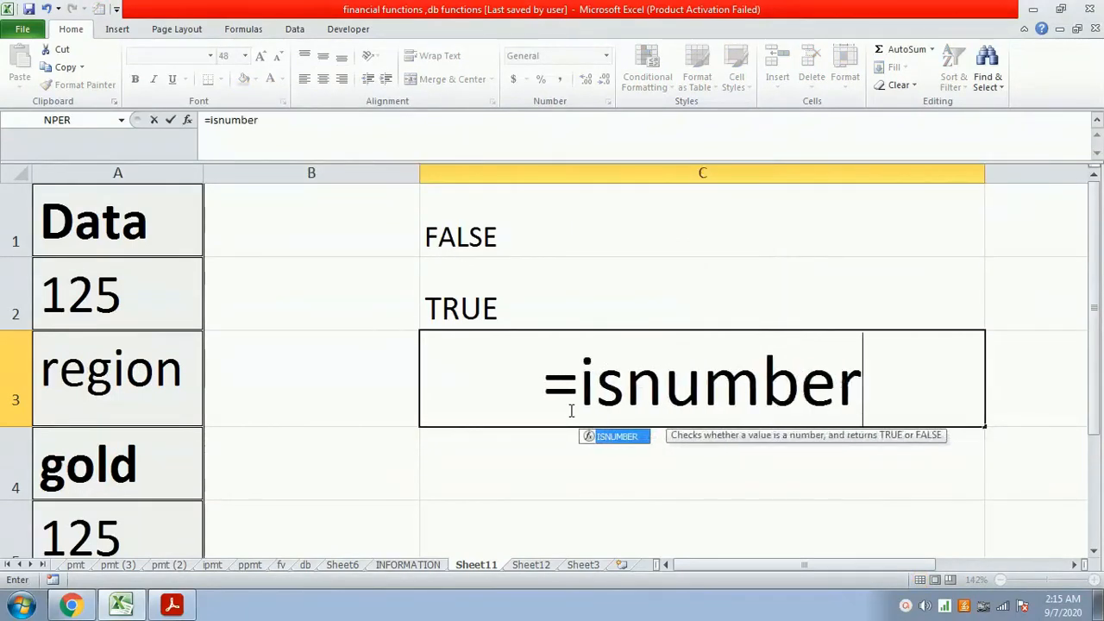
pyautogui.write('(a')
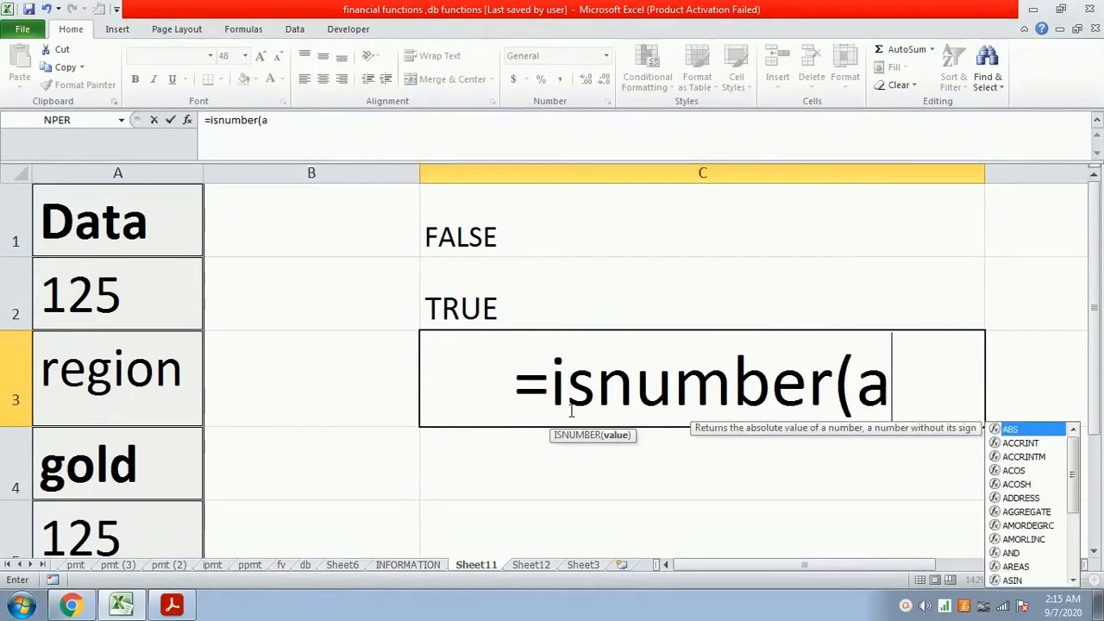
pyautogui.write('2)')
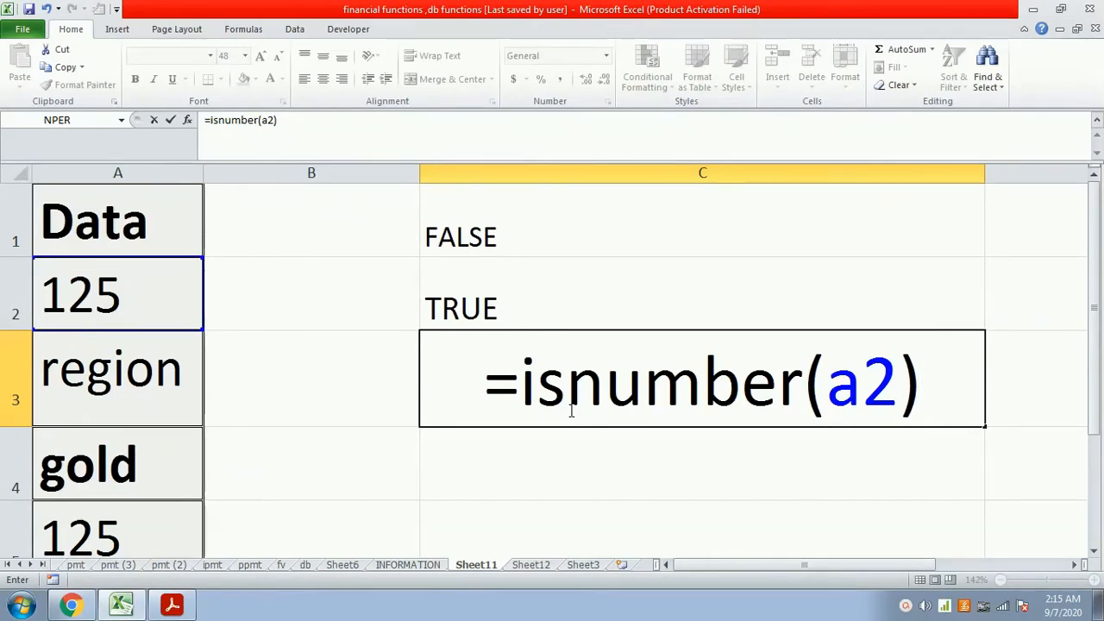
pyautogui.press('Return')
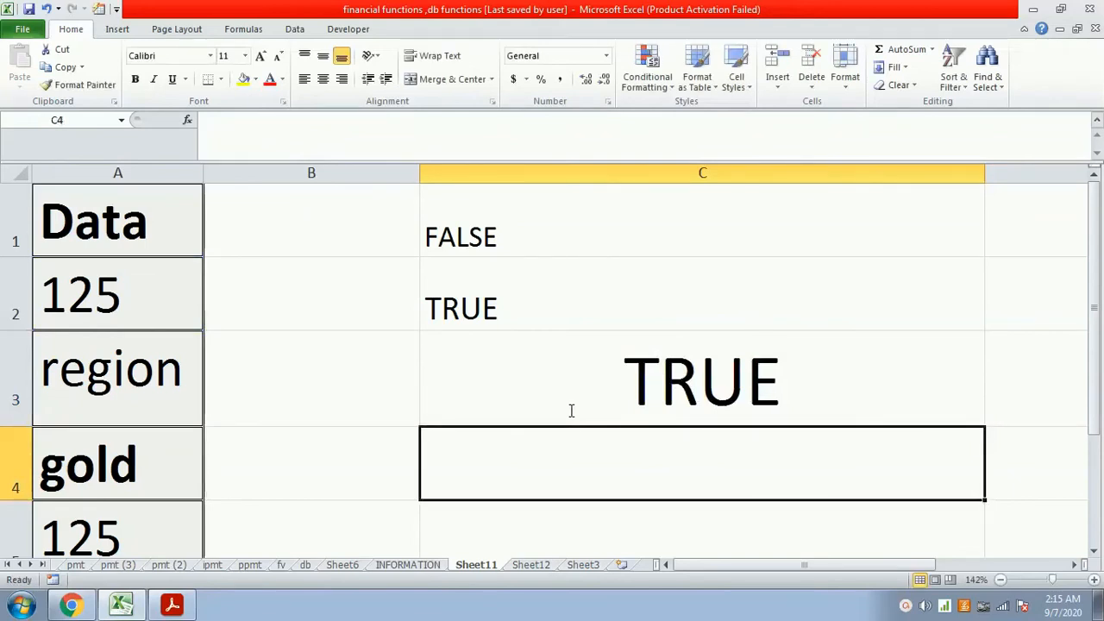
pyautogui.write('=is')
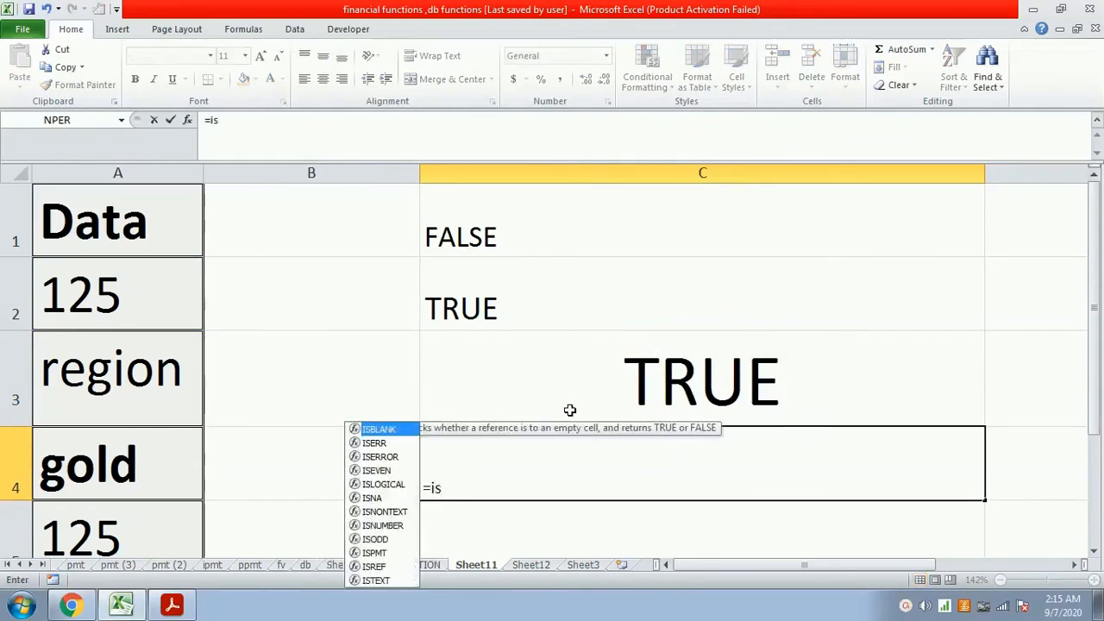
pyautogui.press('BackSpace')
pyautogui.press('BackSpace')
pyautogui.press('BackSpace')
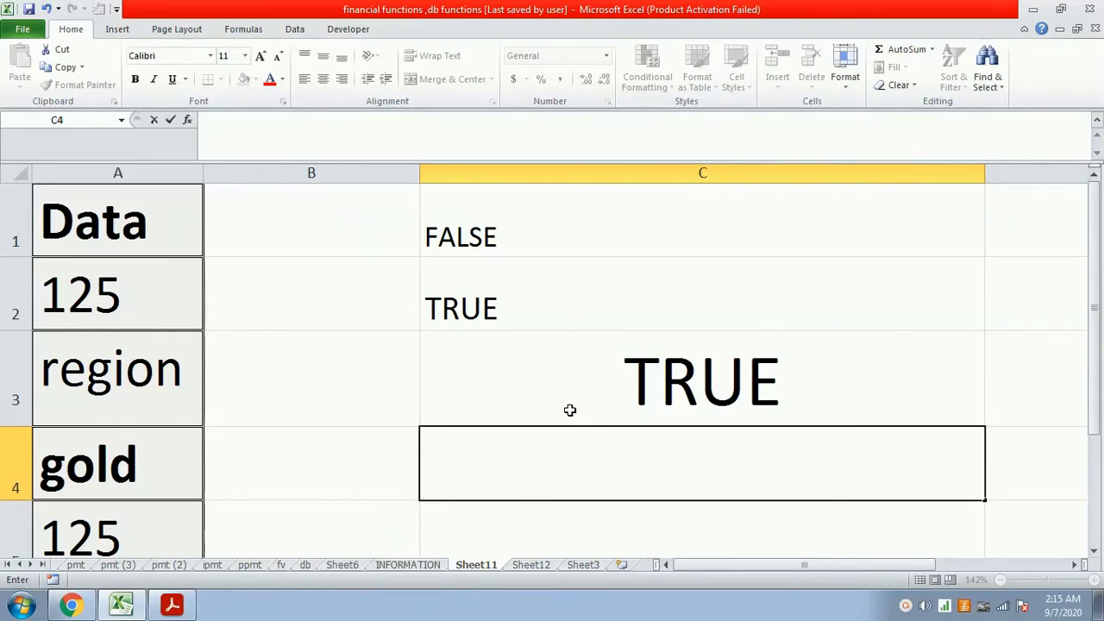
# - Enter the formula =isnumber(a1) in cell C4 to test whether A1 contains a number
pyautogui.write('=isnumber(a1)')
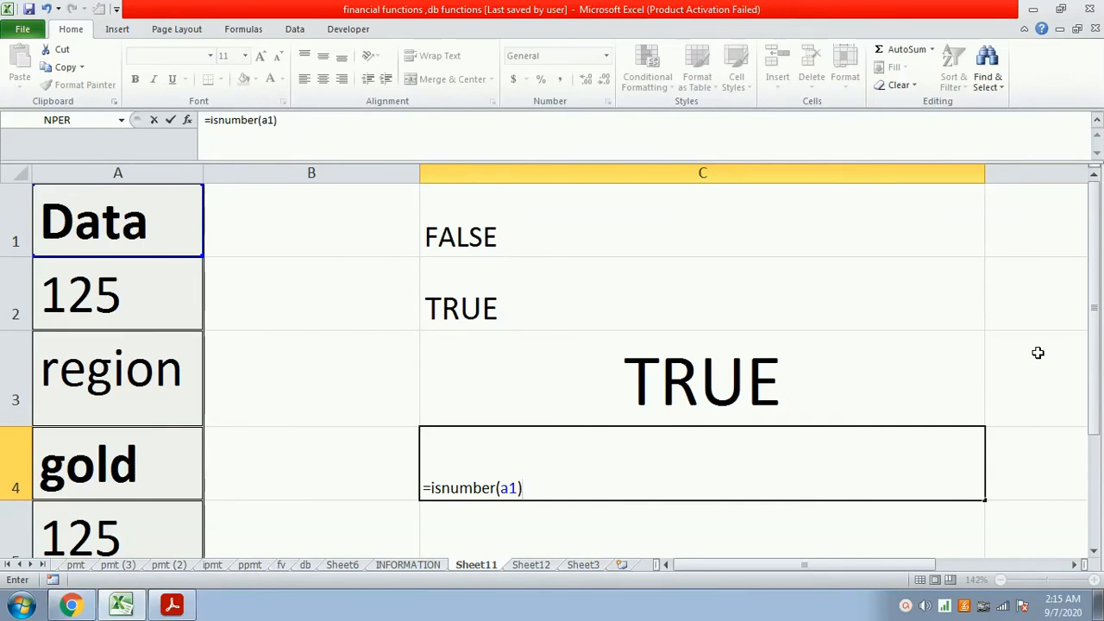
pyautogui.press('Return')
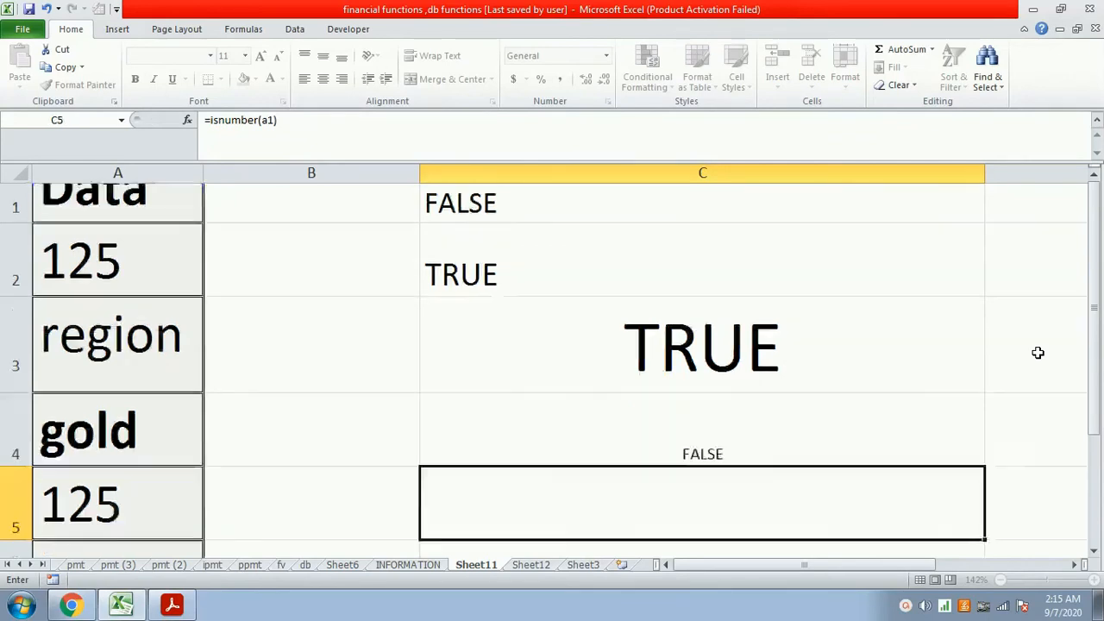
# - Enlarge the result in cell C4 to font size 16 and review its formula without changing it
pyautogui.scroll(-1, 1038, 352)
pyautogui.click(804, 382)
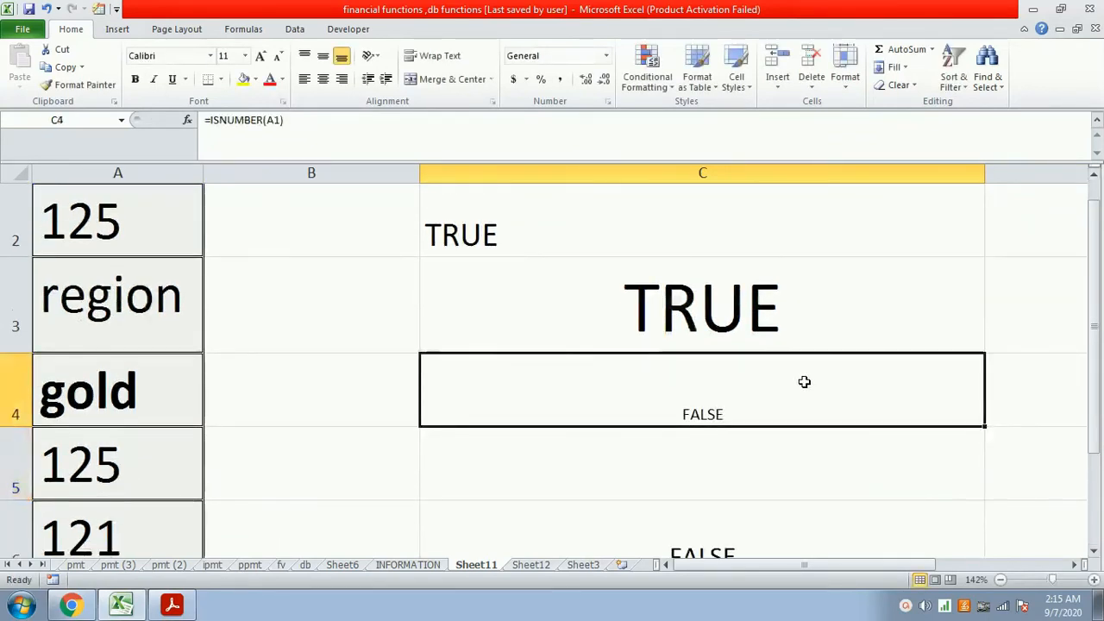
pyautogui.click(261, 56)
pyautogui.click(261, 56)
pyautogui.click(261, 56)
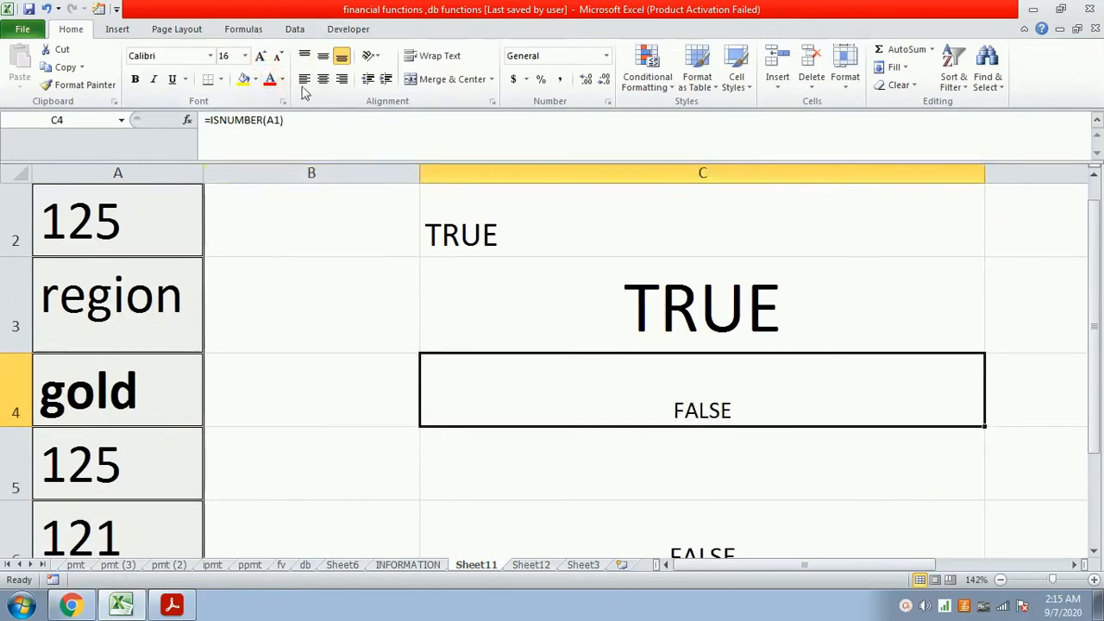
pyautogui.click(308, 121)
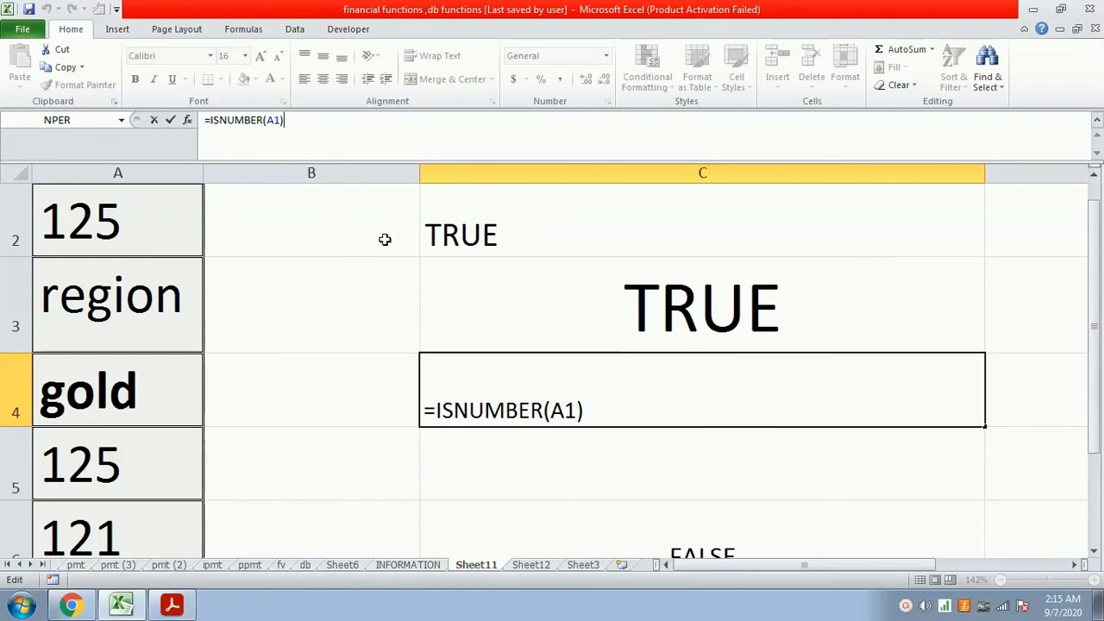
pyautogui.press('Return')
# - Clear cell C1 and enter the formula =isnumber(a1) there to test whether A1 contains a number
pyautogui.press('Up')
pyautogui.press('Up')
pyautogui.press('Up')
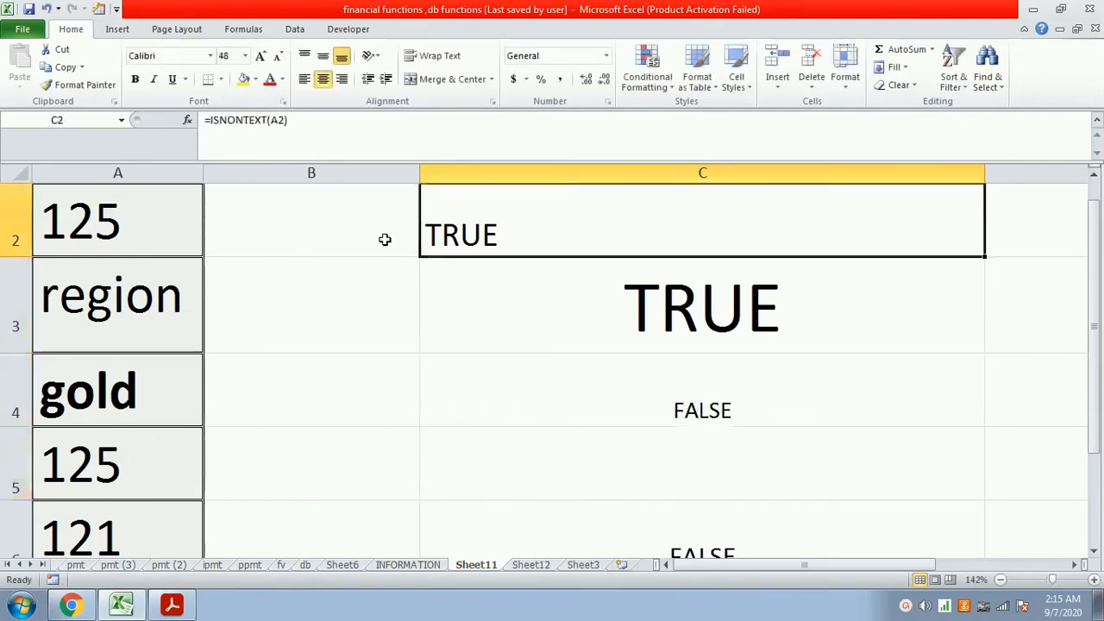
pyautogui.press('Up')
pyautogui.press('Delete')
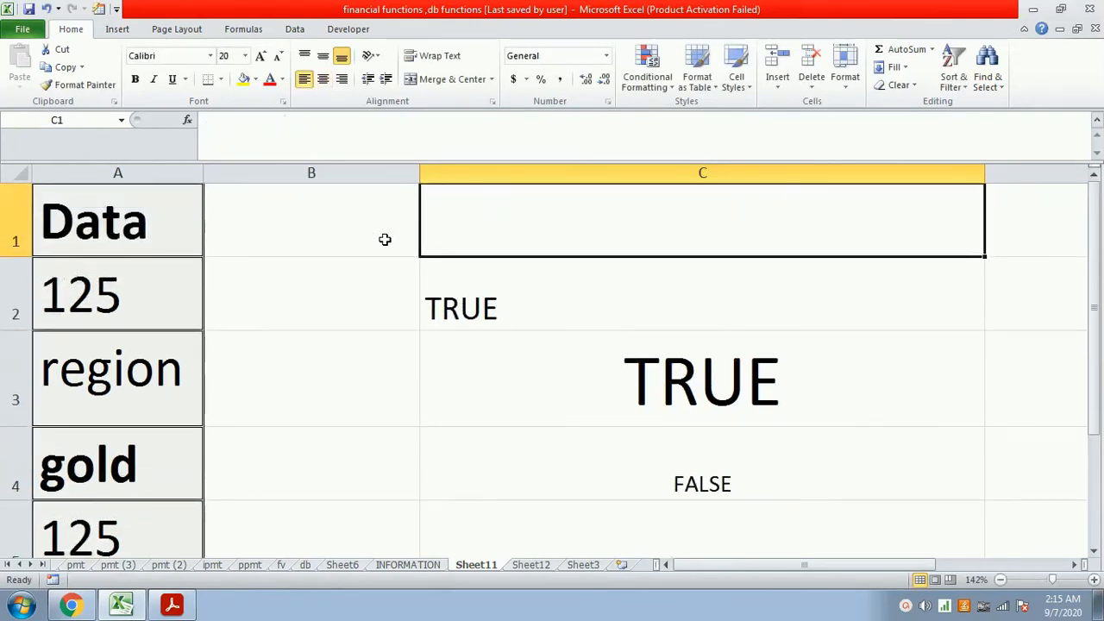
pyautogui.write('=isnumber')
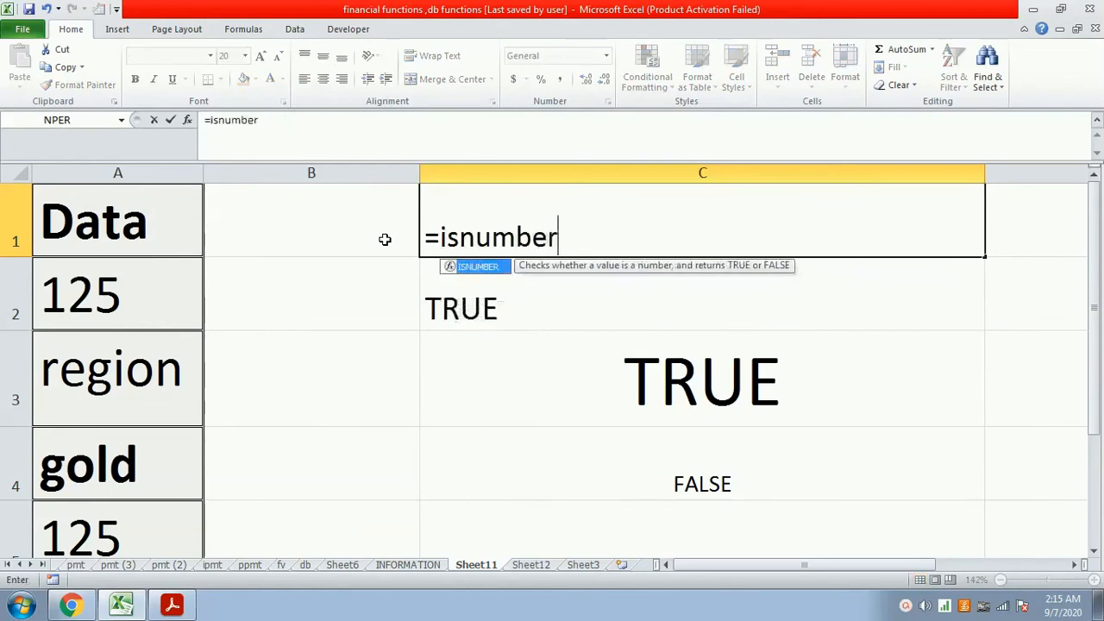
pyautogui.write('(a1)')
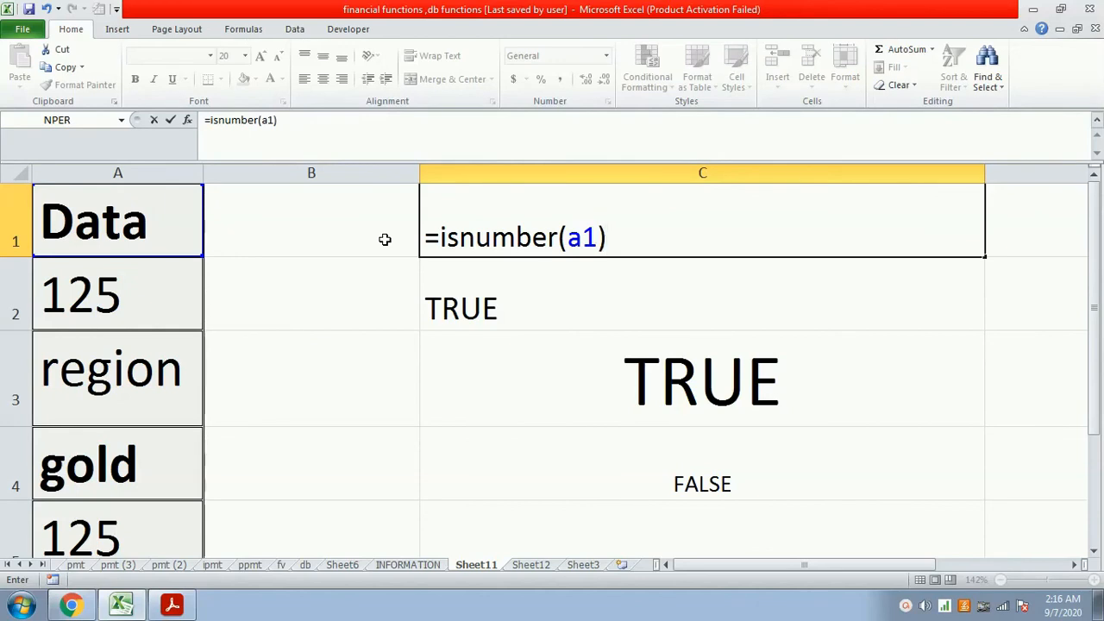
pyautogui.press('Return')
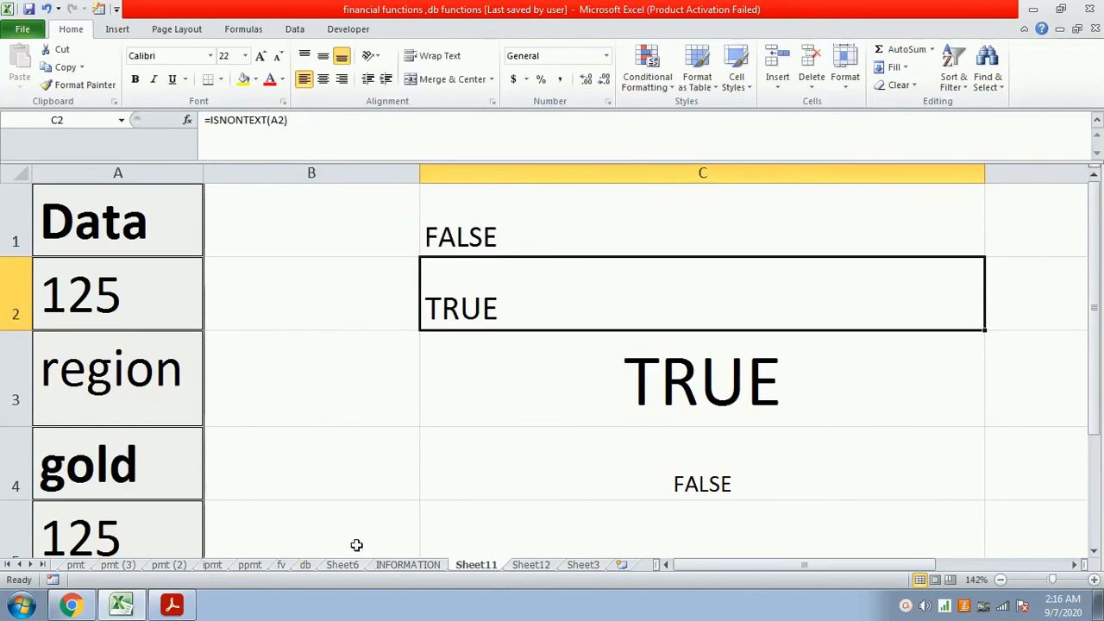
# - Read the info() description on the INFORMATION sheet and clear cells C1 and C2 on Sheet11
pyautogui.click(414, 567)
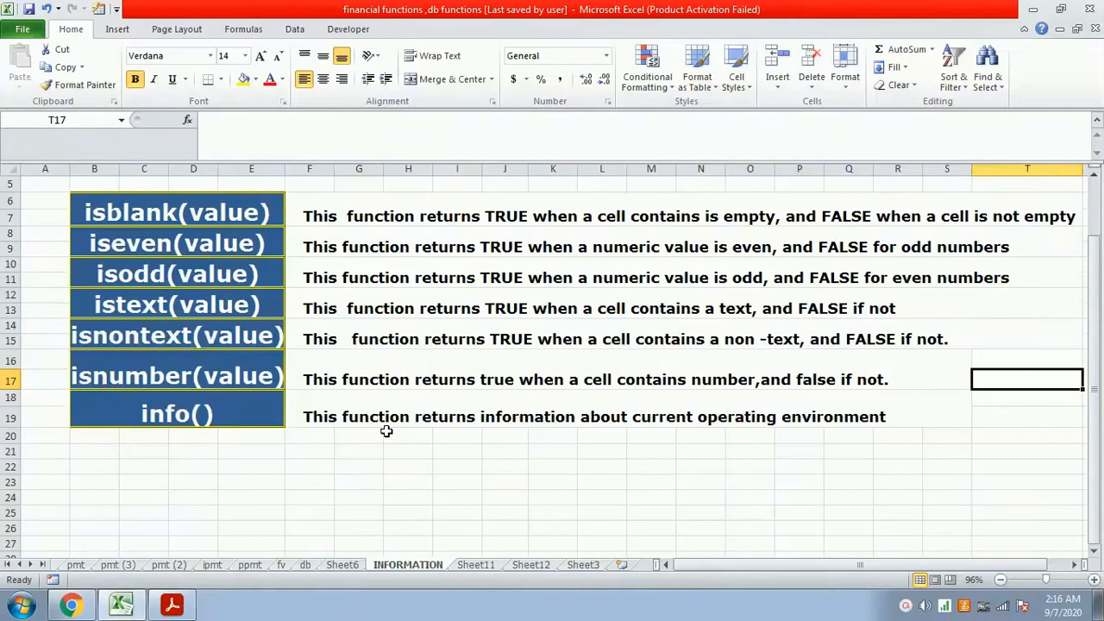
pyautogui.click(475, 565)
pyautogui.press('Up')
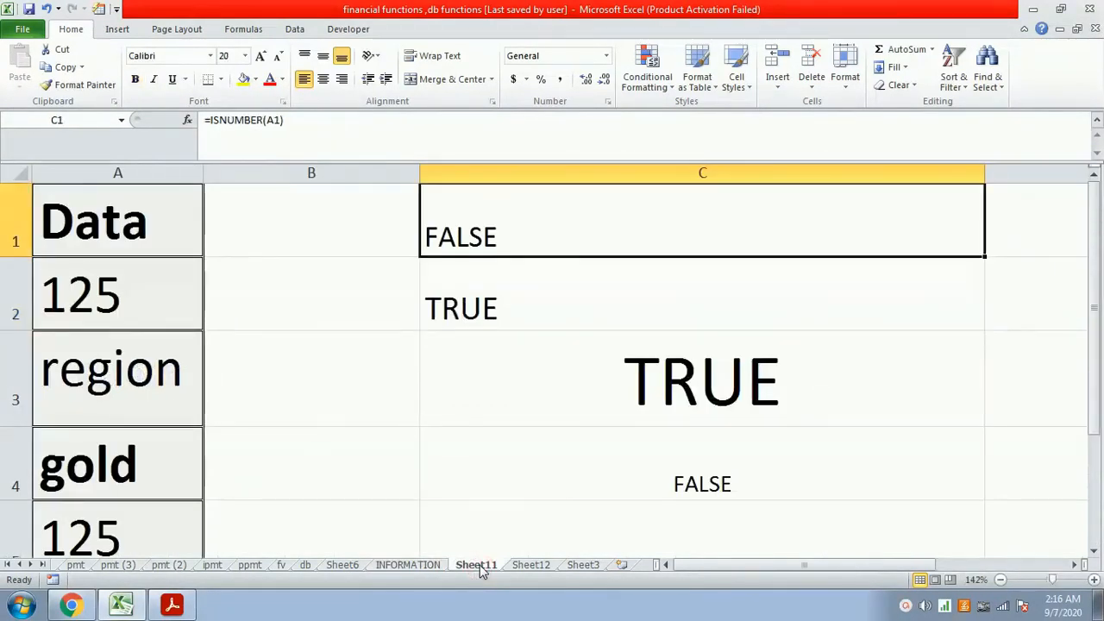
pyautogui.press('Delete')
pyautogui.press('Down')
pyautogui.press('Left')
pyautogui.press('Right')
pyautogui.press('Down')
pyautogui.press('Down')
pyautogui.press('Up')
pyautogui.press('Up')
pyautogui.press('Delete')
pyautogui.press('Down')
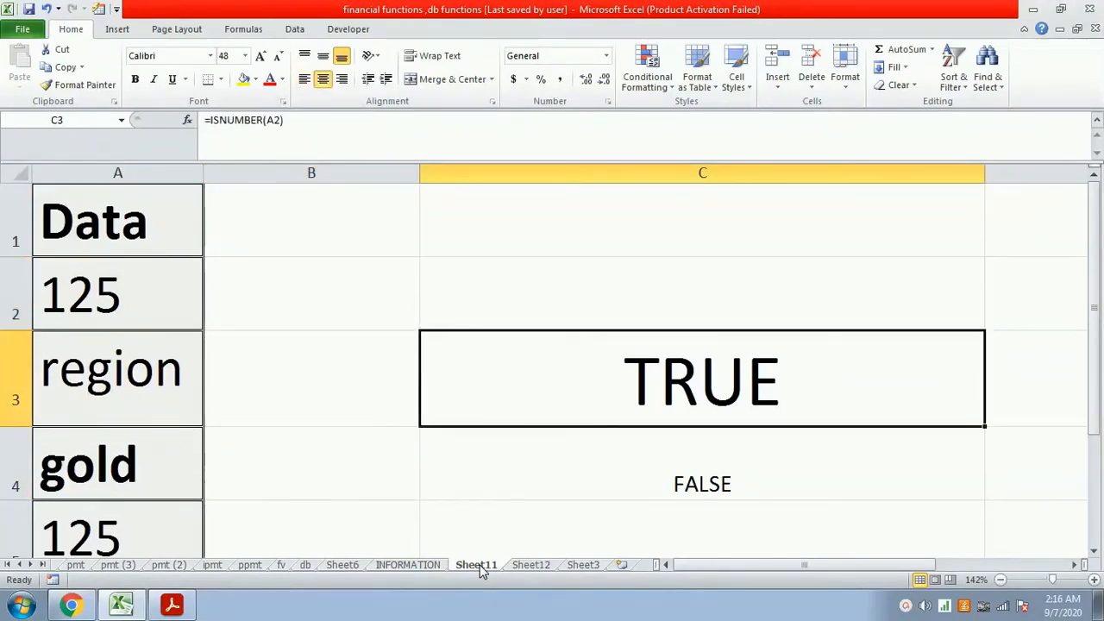
# - Replace the formula in cell C3 with =info("DIRECTORY") to return the current directory path
pyautogui.press('Delete')
pyautogui.write('=in')
pyautogui.write('fo(')
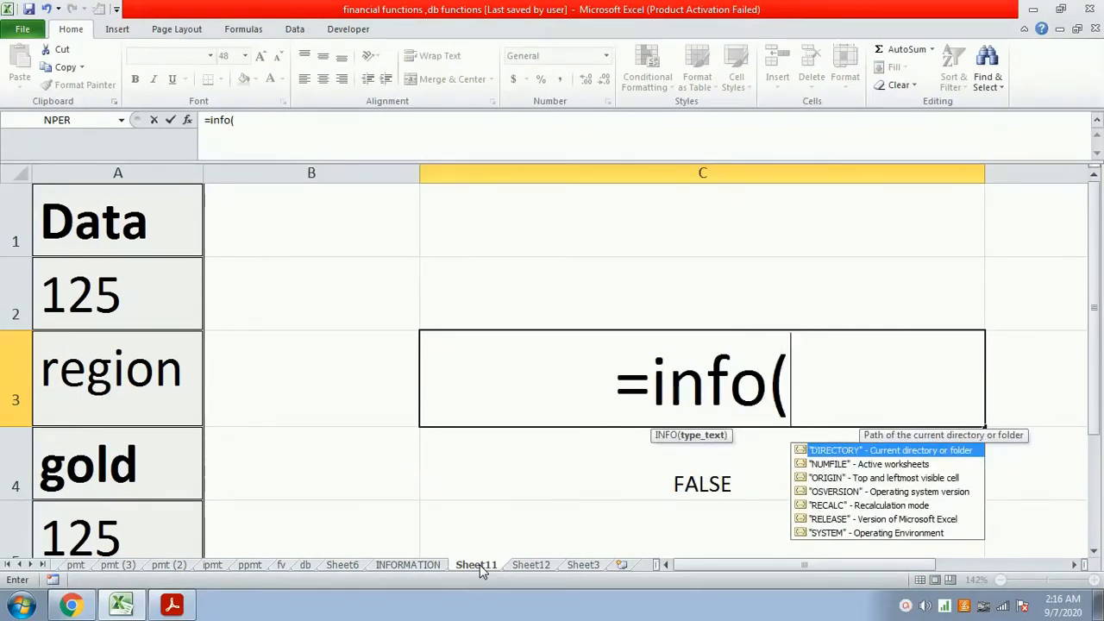
pyautogui.write('"DI')
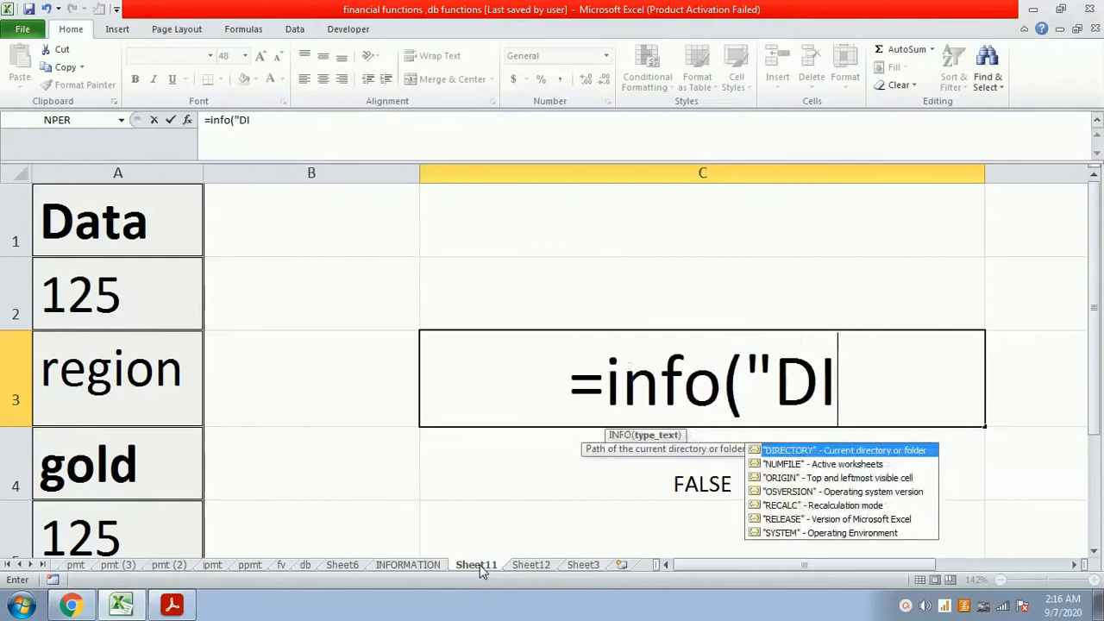
pyautogui.write('RECTORY")')
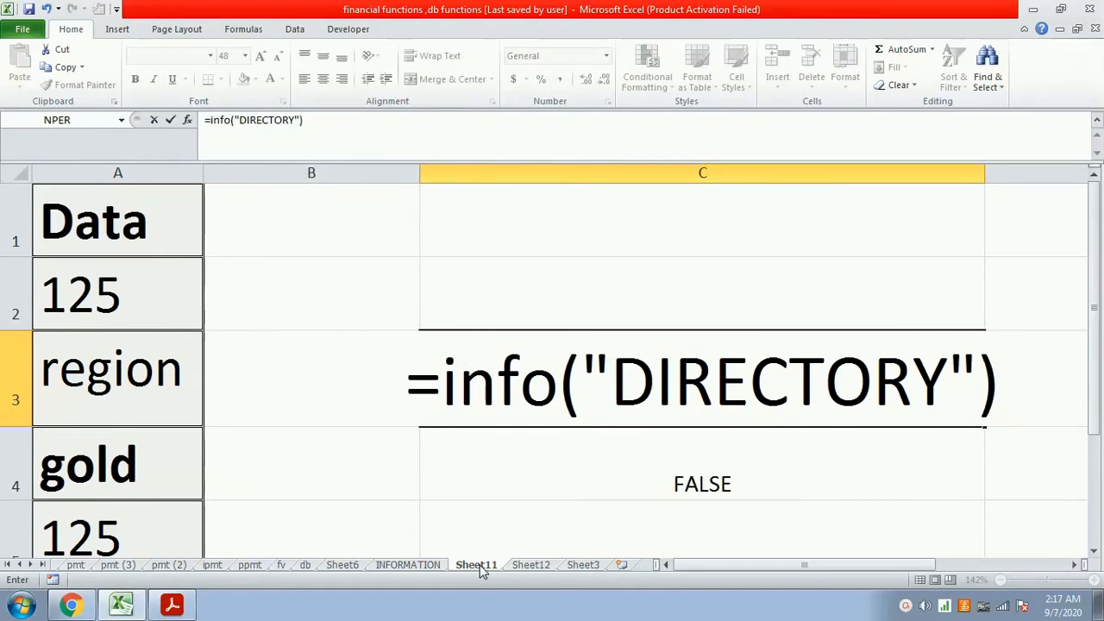
pyautogui.press('Return')
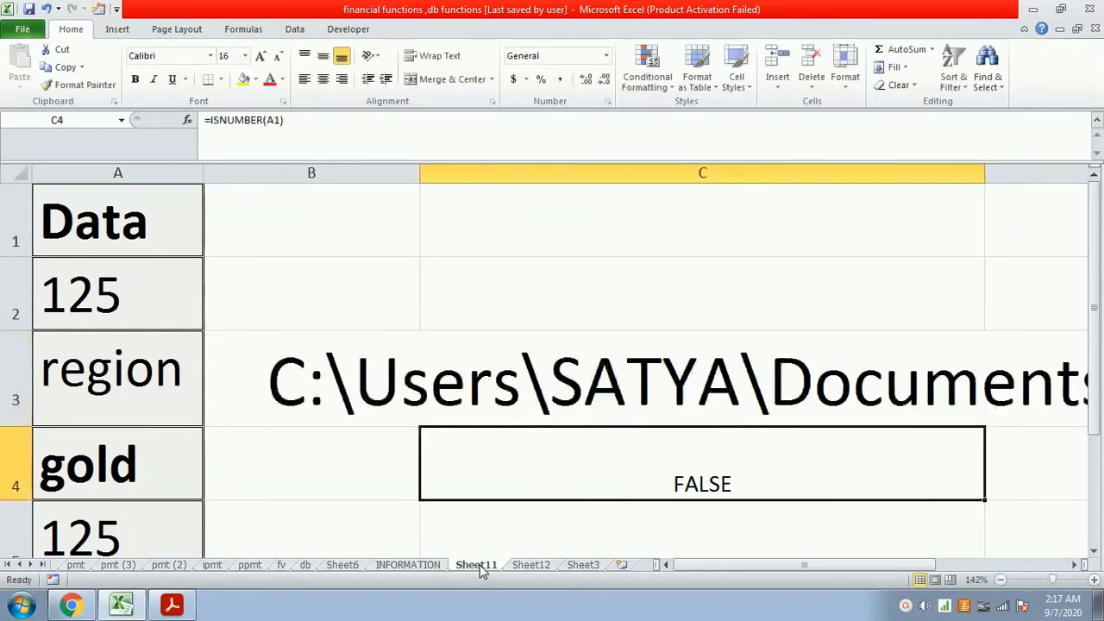
# - Examine the full directory path returned by the INFO formula across cells B3 to D3
pyautogui.press('Up')
pyautogui.press('Left')
pyautogui.press('Right')
pyautogui.press('Right')
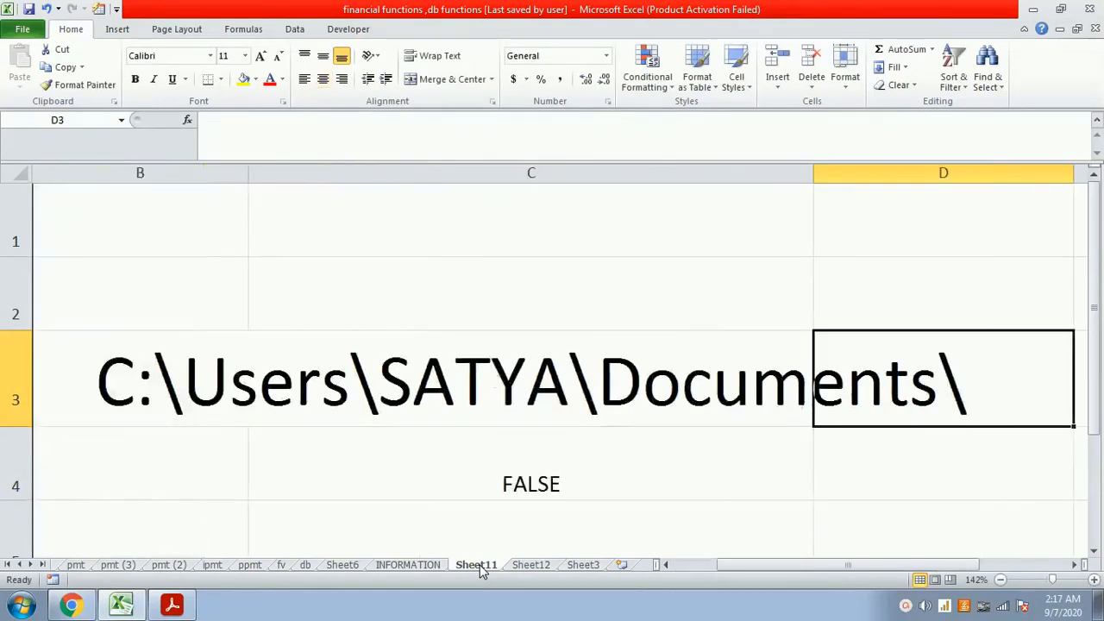
pyautogui.press('Left')
pyautogui.press('Left')
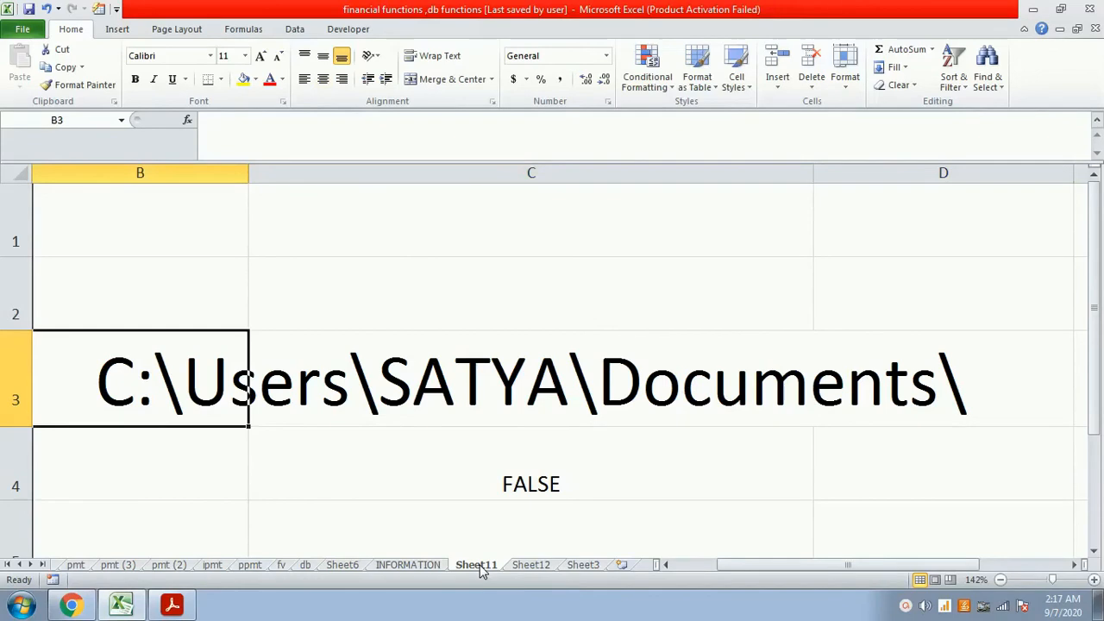
pyautogui.press('Left')
pyautogui.press('Right')
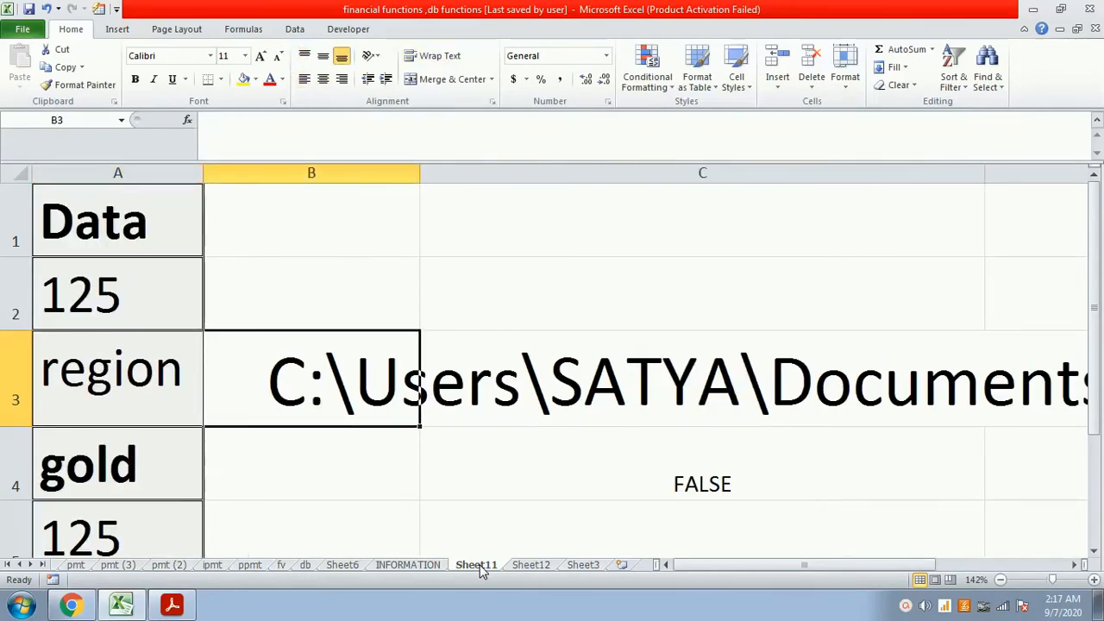
pyautogui.press('Right')
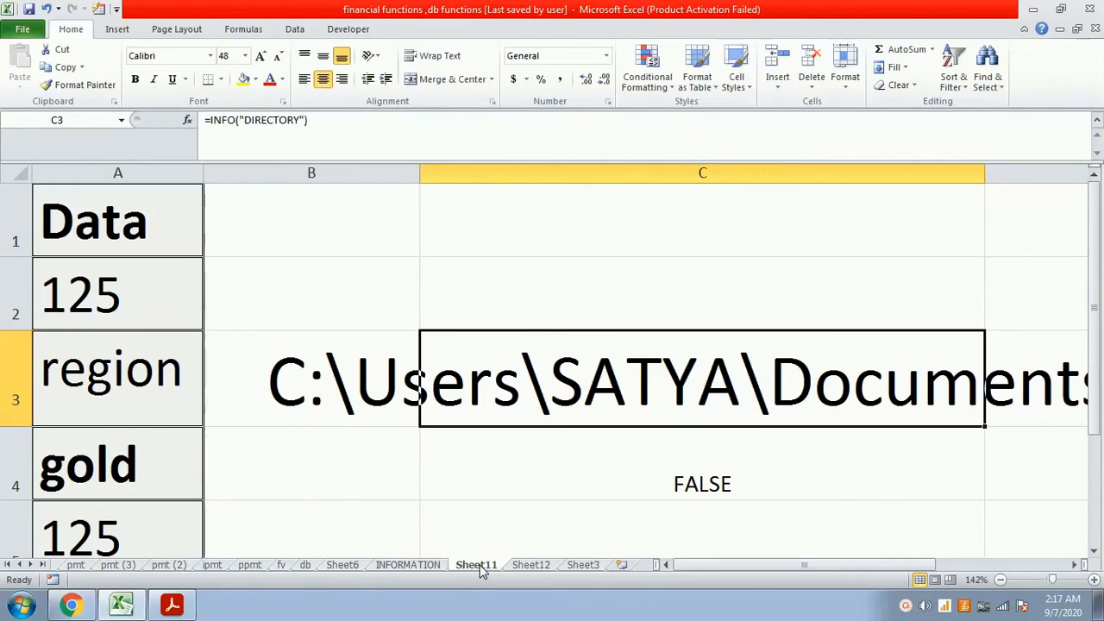
pyautogui.press('Left')
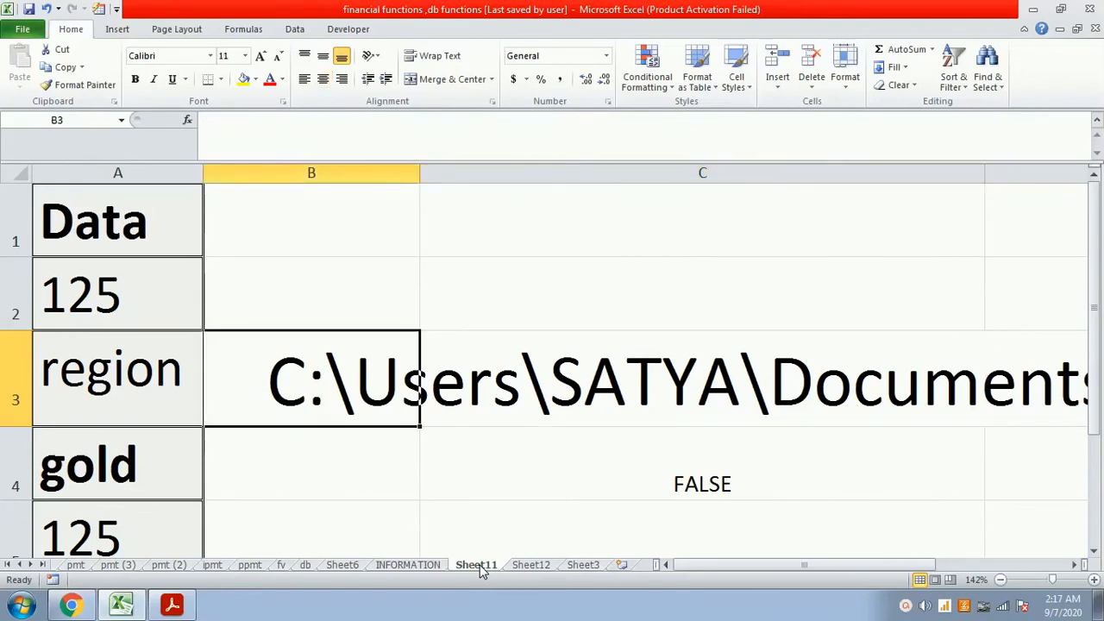
# - Replace the content of cell C4 with =info("OSVERSION") to return the operating system version
pyautogui.press('Up')
pyautogui.press('Up')
pyautogui.press('Down')
pyautogui.press('Down')
pyautogui.press('Down')
pyautogui.press('Right')
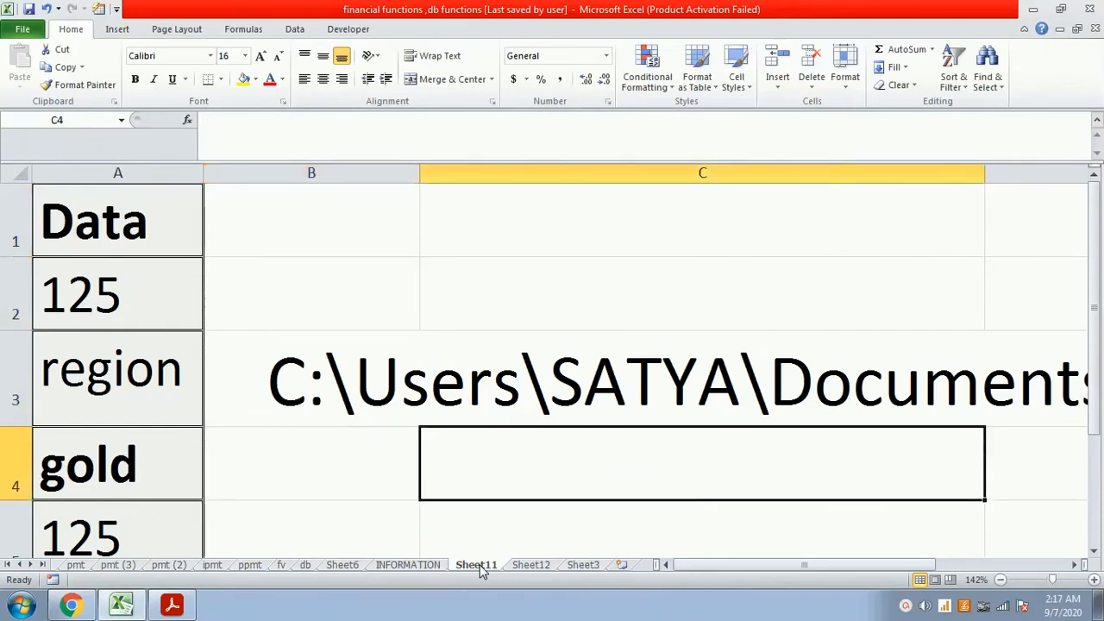
pyautogui.write('=in')
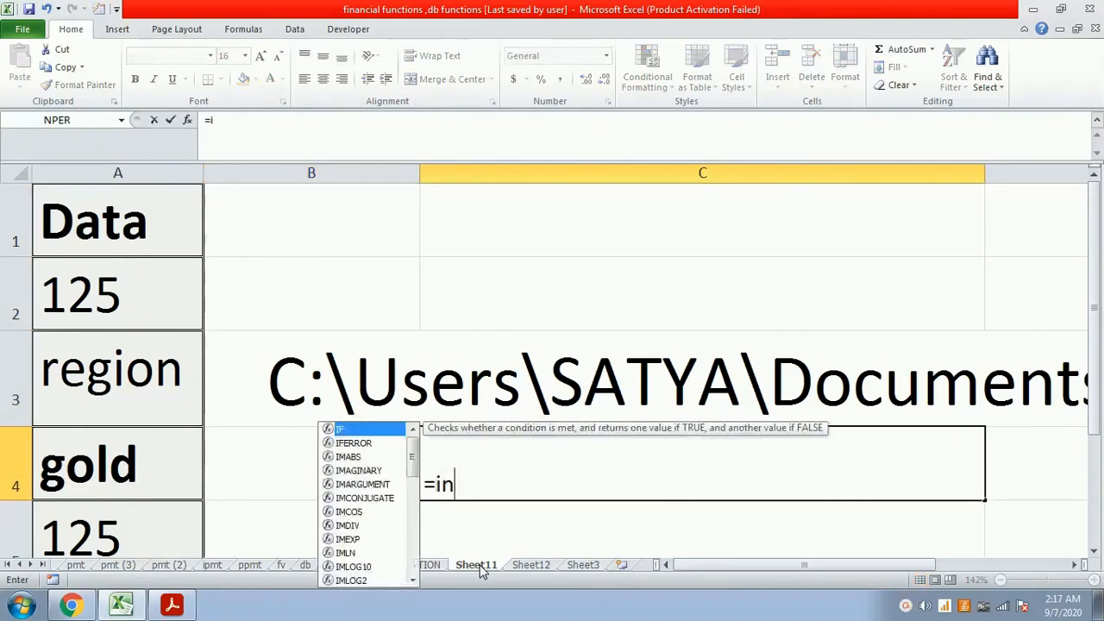
pyautogui.write('fo(')
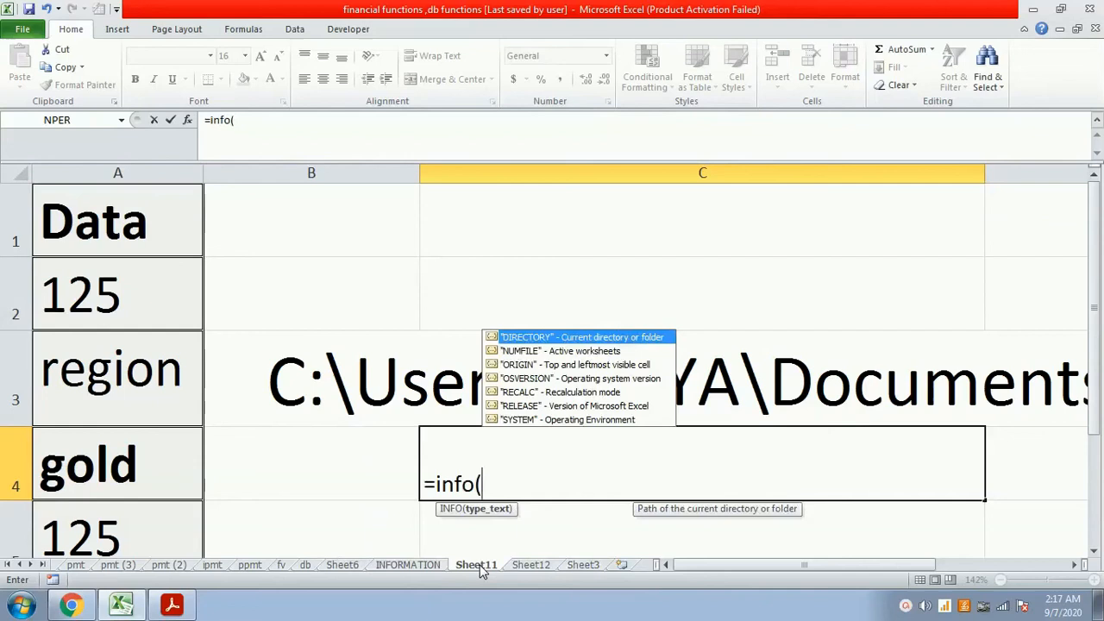
pyautogui.write('"')
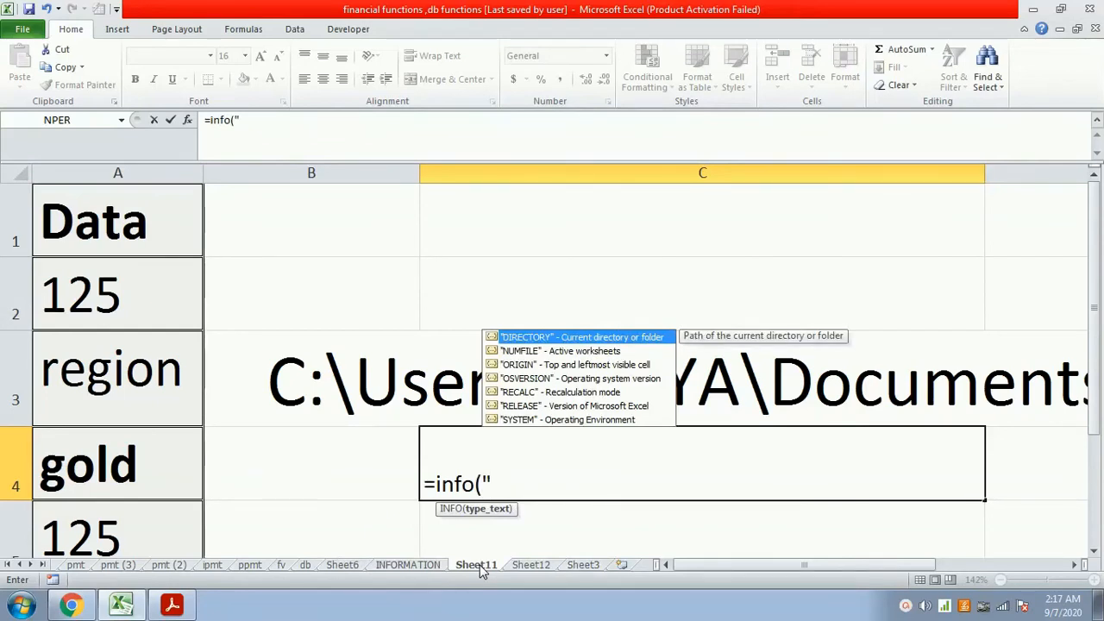
pyautogui.write('OSV')
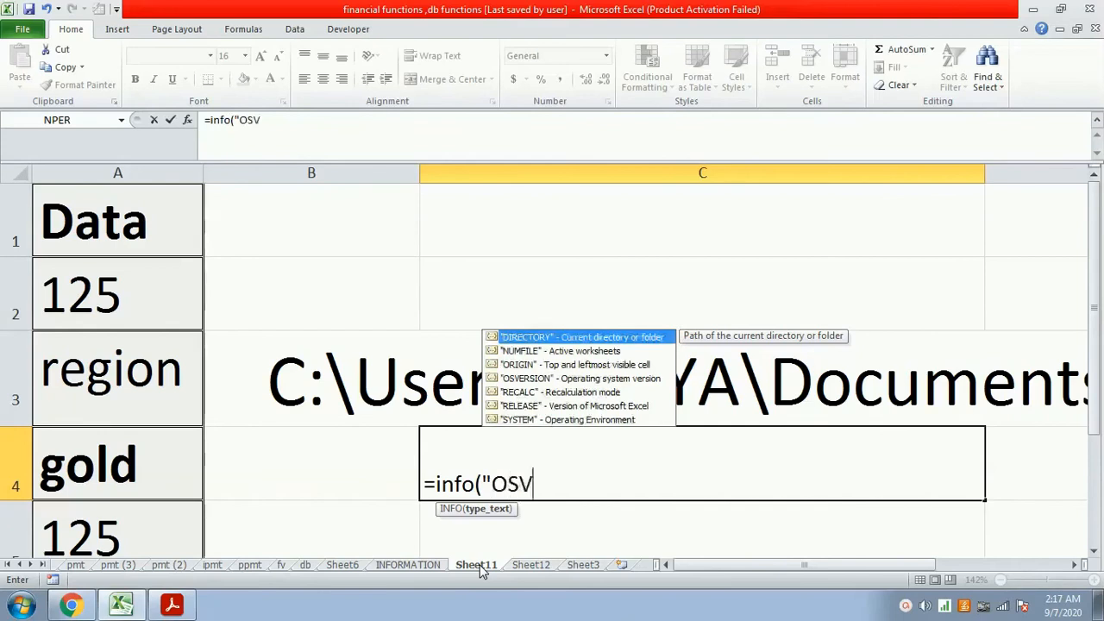
pyautogui.write('ERSION")')
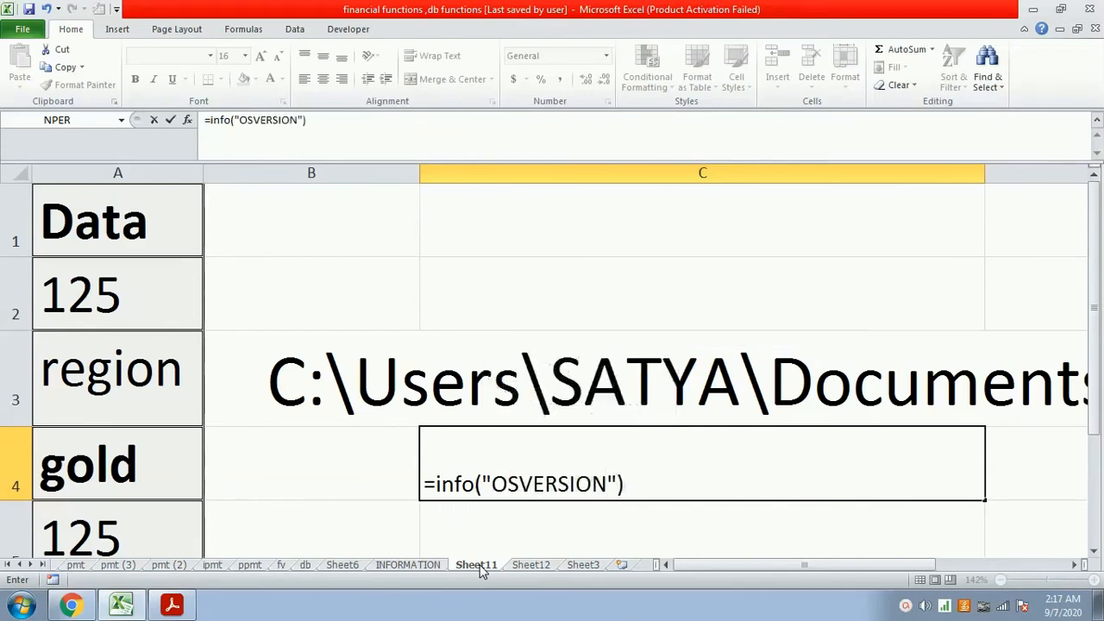
pyautogui.press('Return')
pyautogui.press('Up')
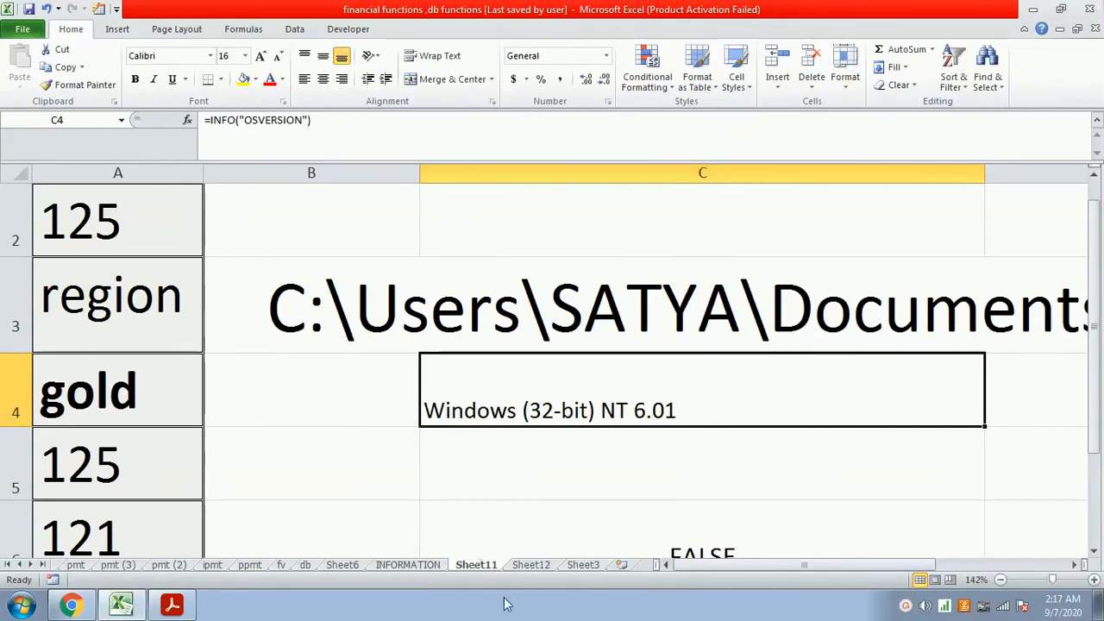
# - Review the function descriptions on the INFORMATION sheet and return to Sheet11
pyautogui.click(418, 567)
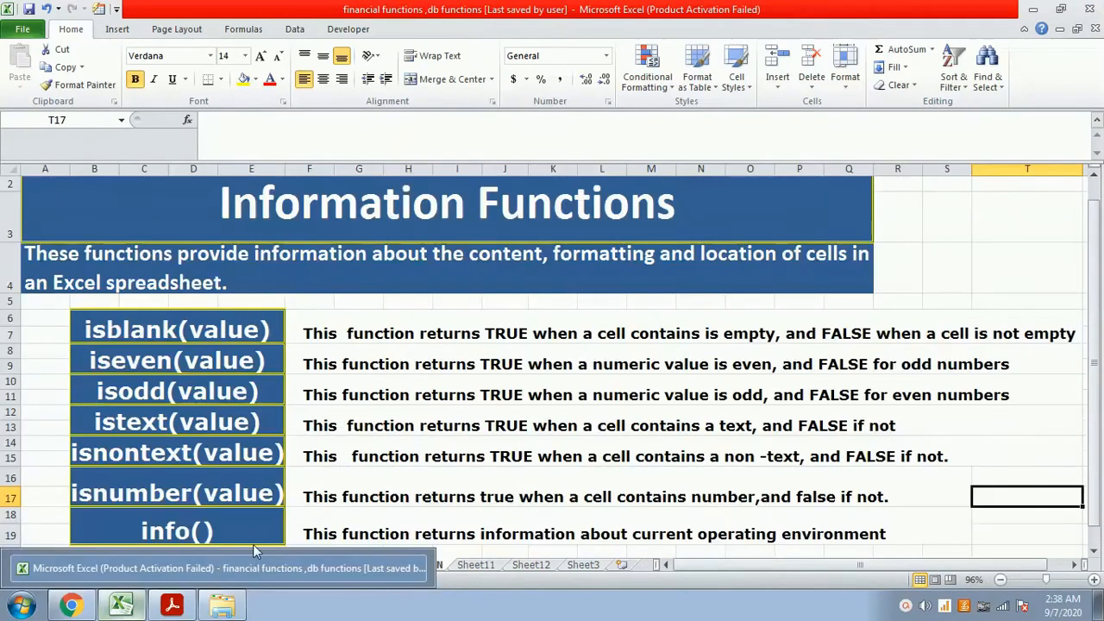
pyautogui.scroll(-1, 305, 523)
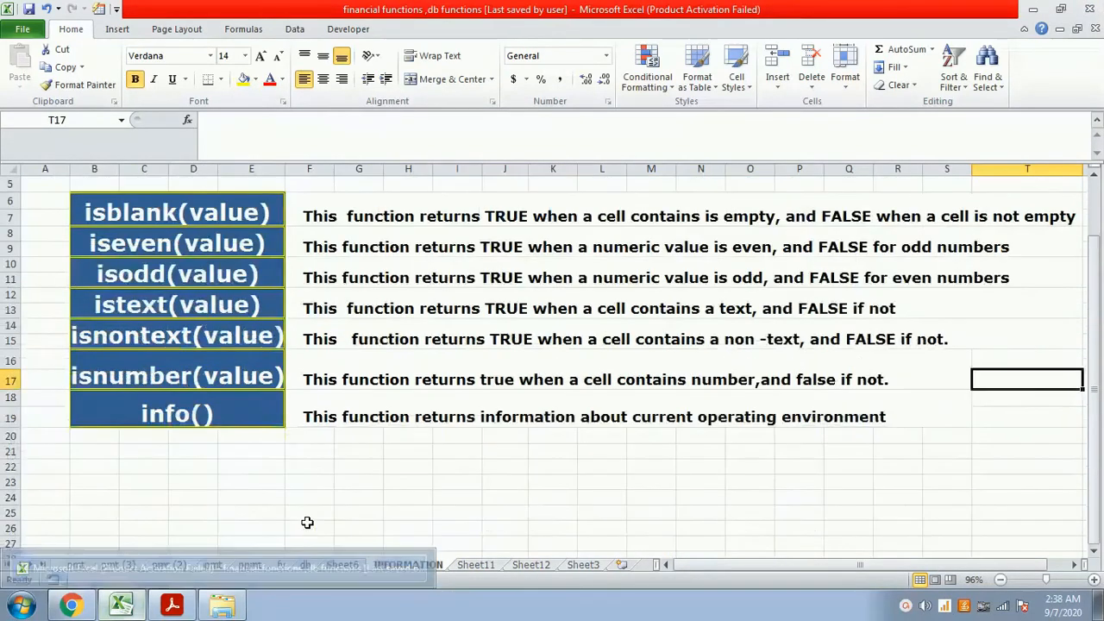
pyautogui.click(483, 571)
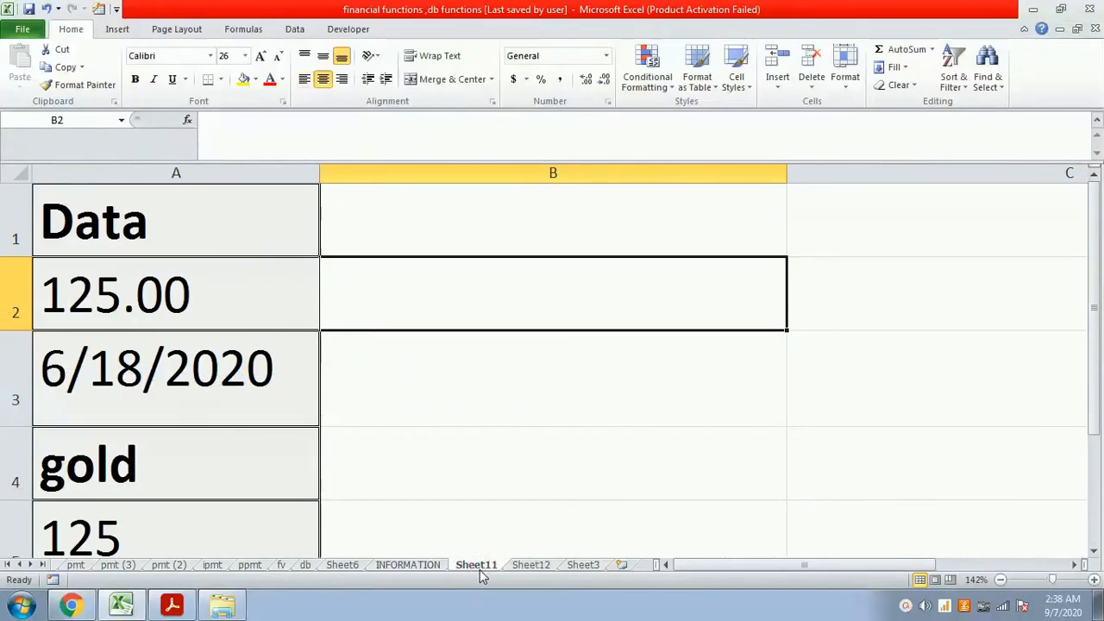
# - Enter the formula =cell("format",a1) in cell B1 to return the format code of the Data heading cell
pyautogui.press('Up')
pyautogui.write('=')
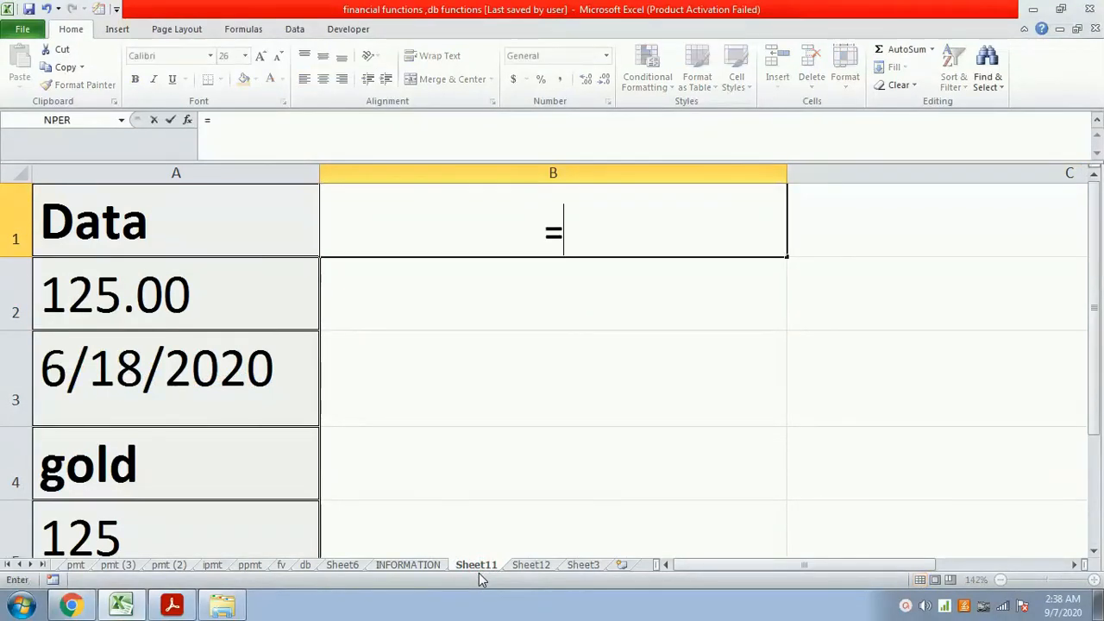
pyautogui.write('cell(')
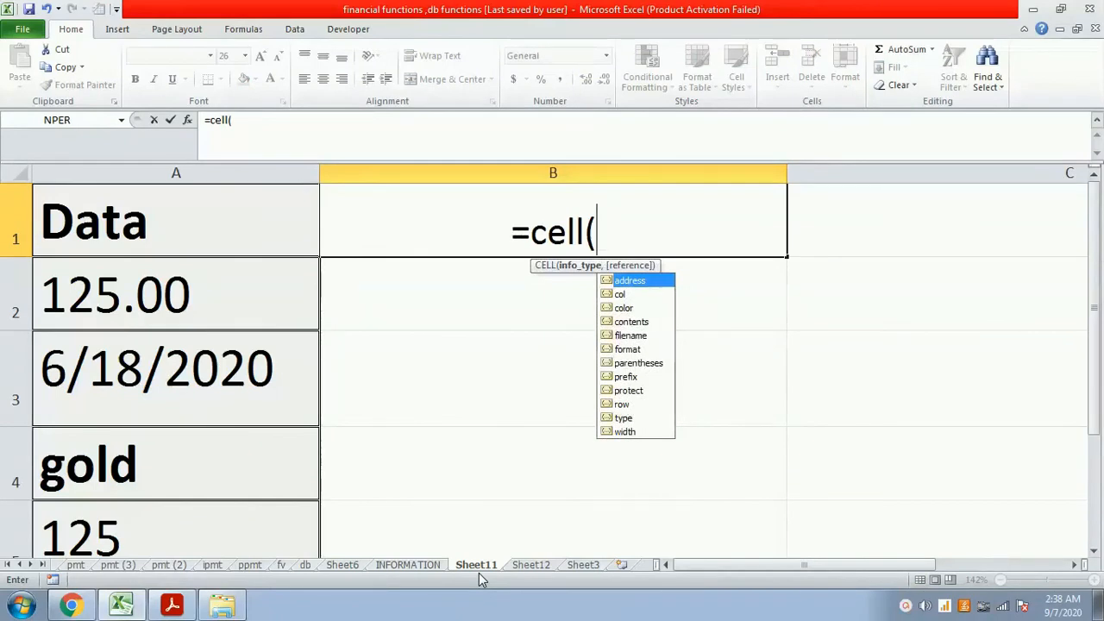
pyautogui.press('BackSpace')
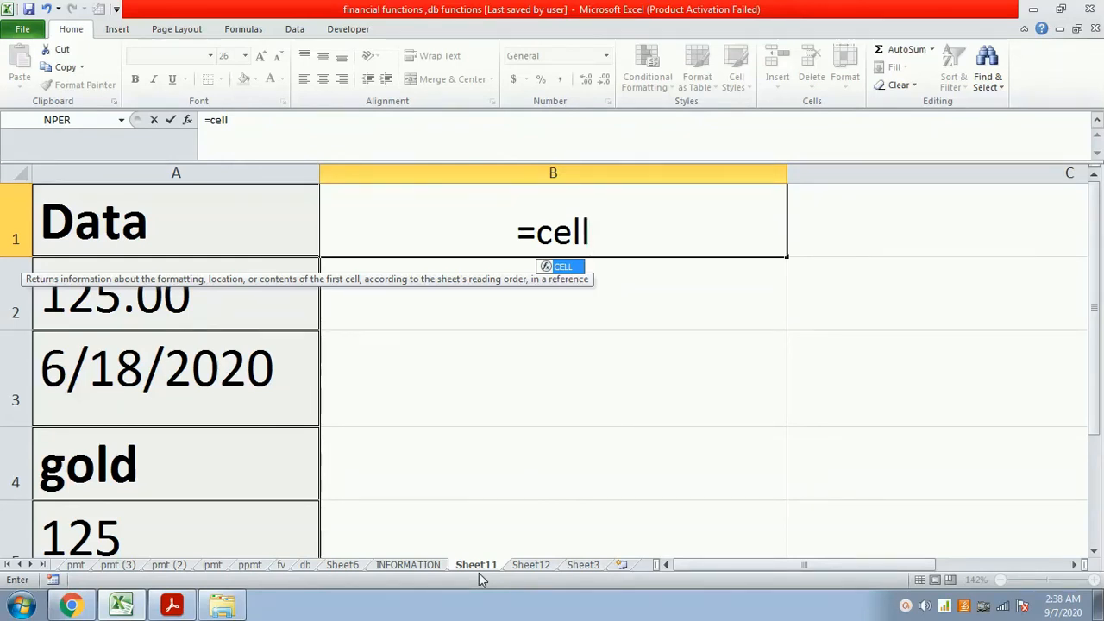
pyautogui.write('(')
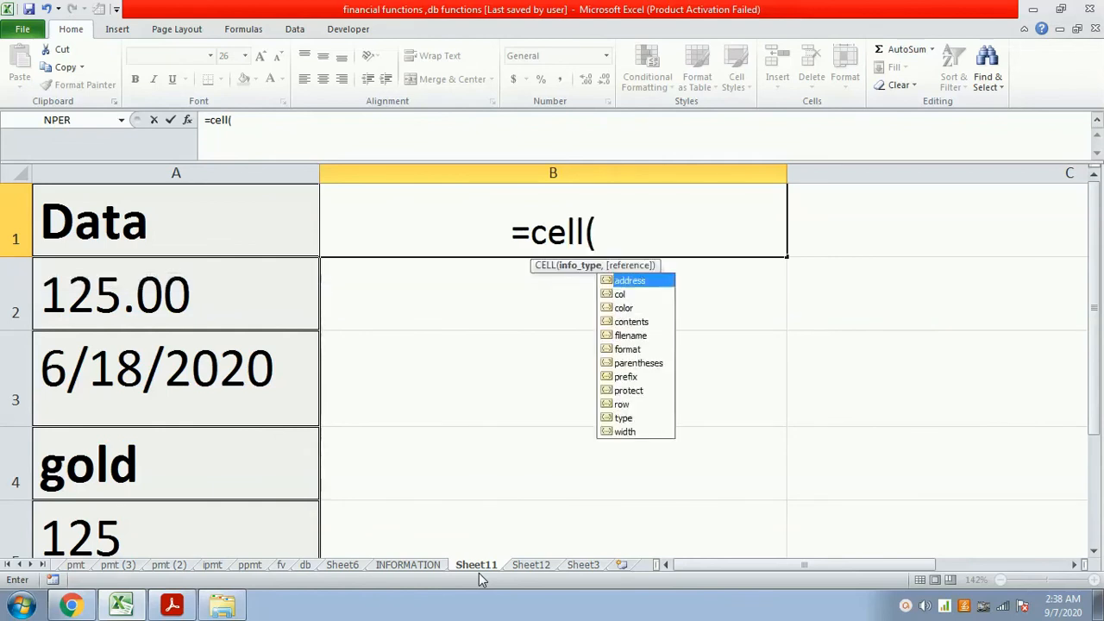
pyautogui.write('"')
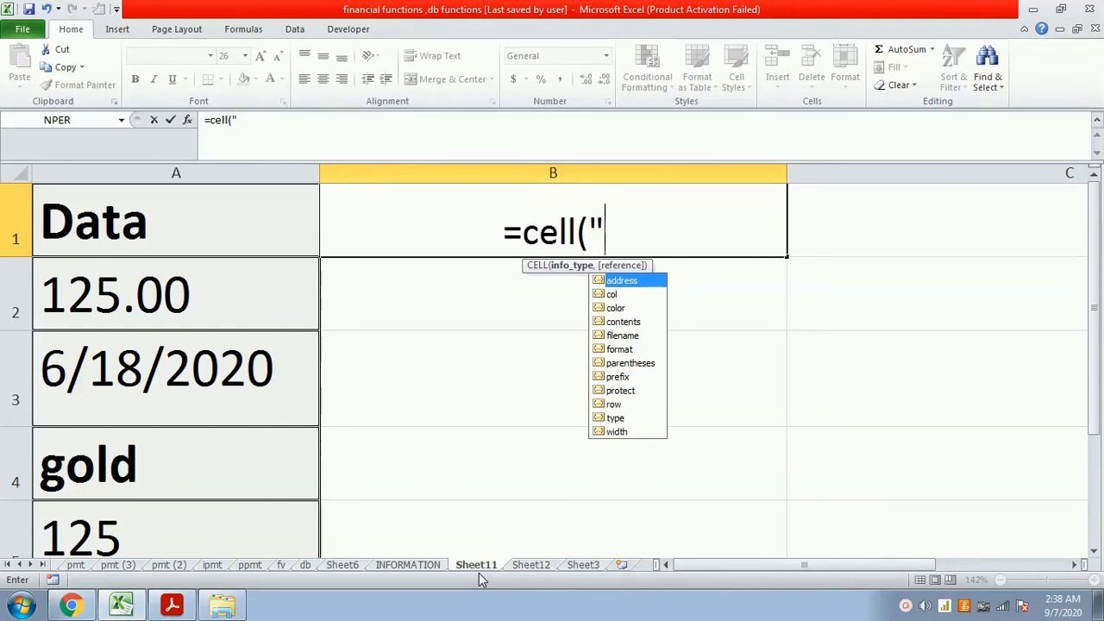
pyautogui.write('format')
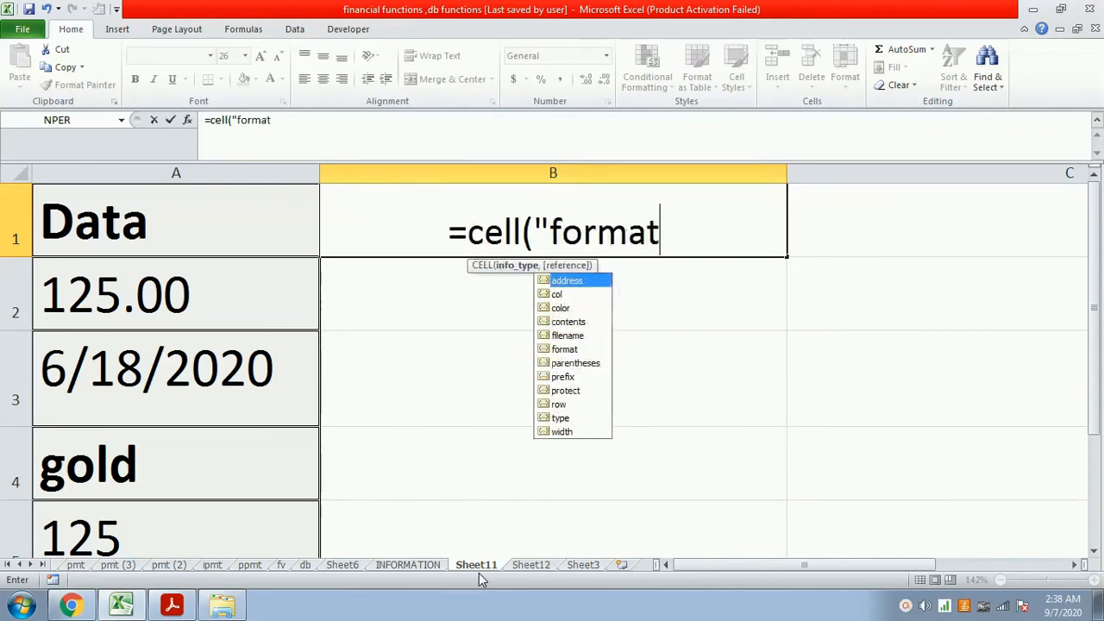
pyautogui.write('"')
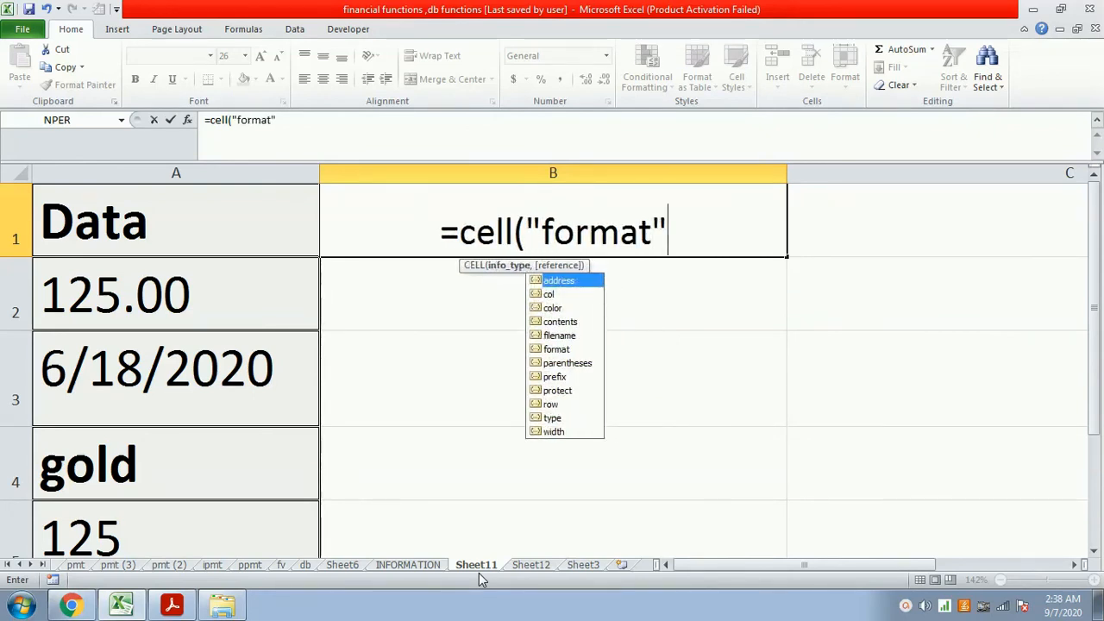
pyautogui.write(',')
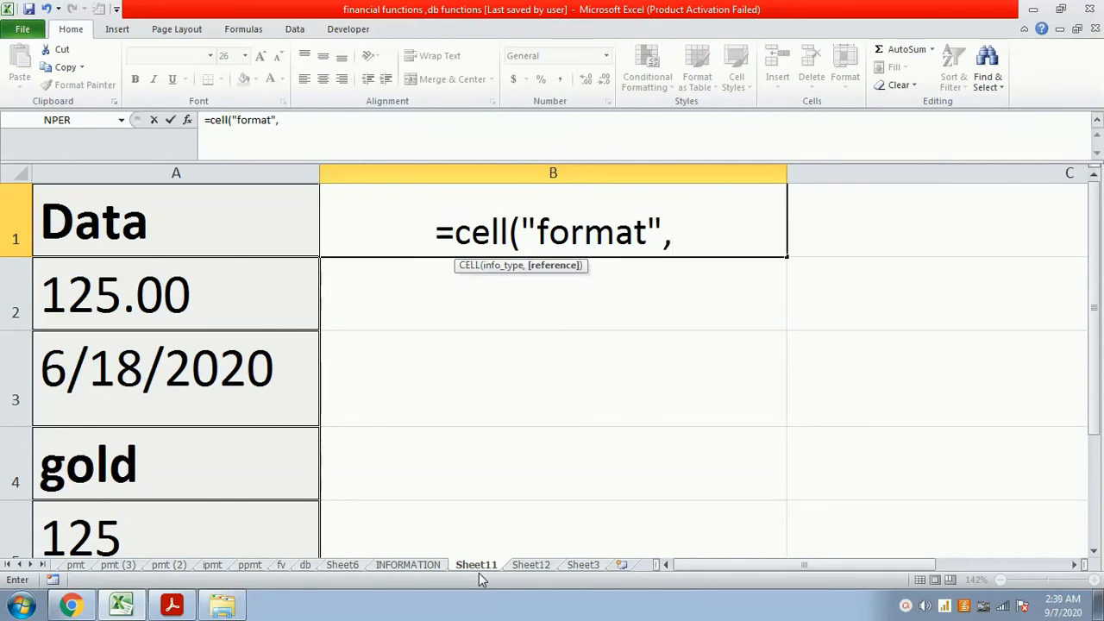
pyautogui.write('a')
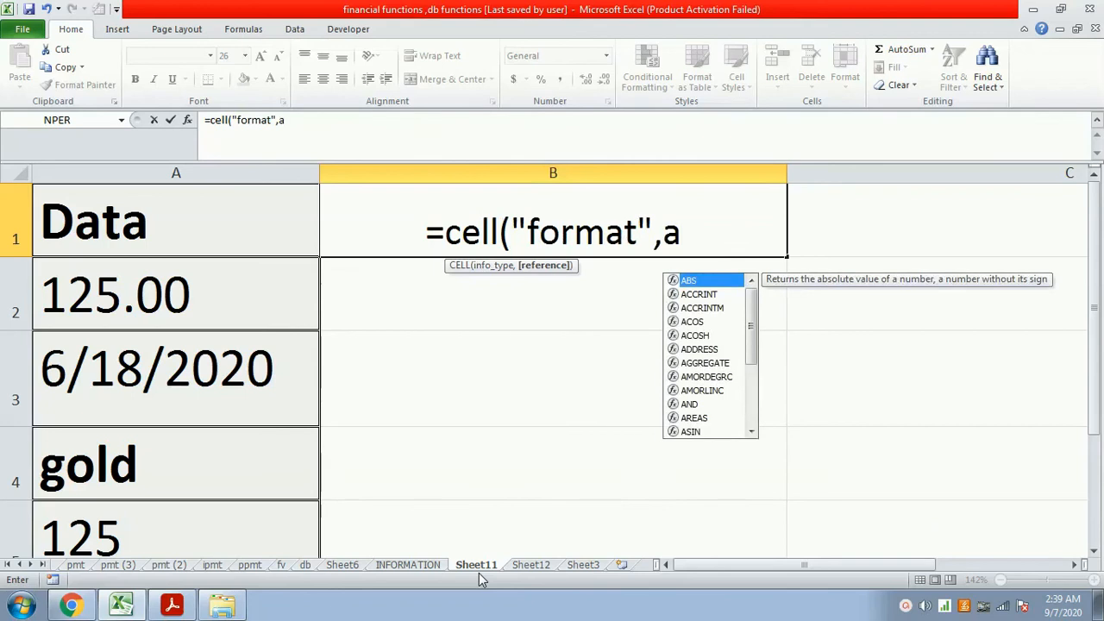
pyautogui.write('1)')
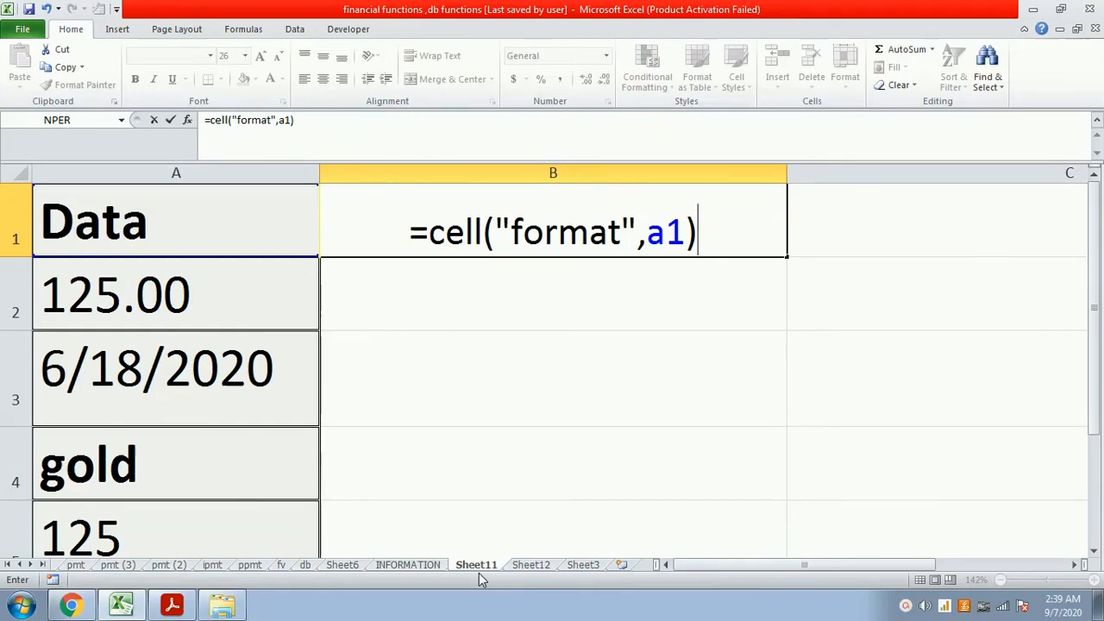
pyautogui.press('Return')
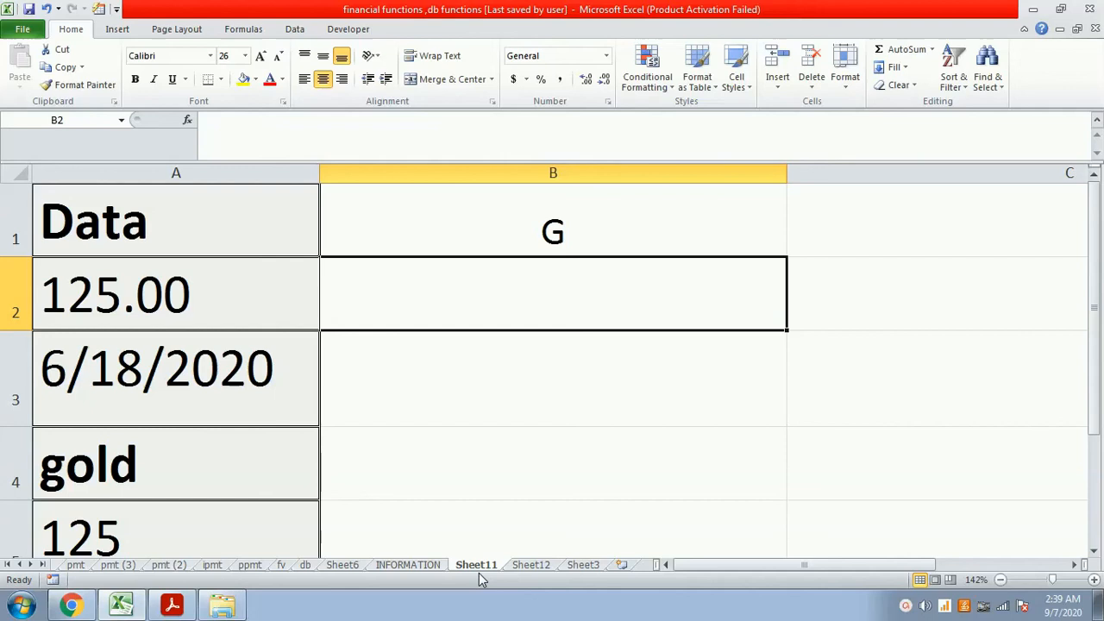
# - Enter the formula =cell("format",a3) in cell B2 to return the format code of the date in A3
pyautogui.write('=cell("')
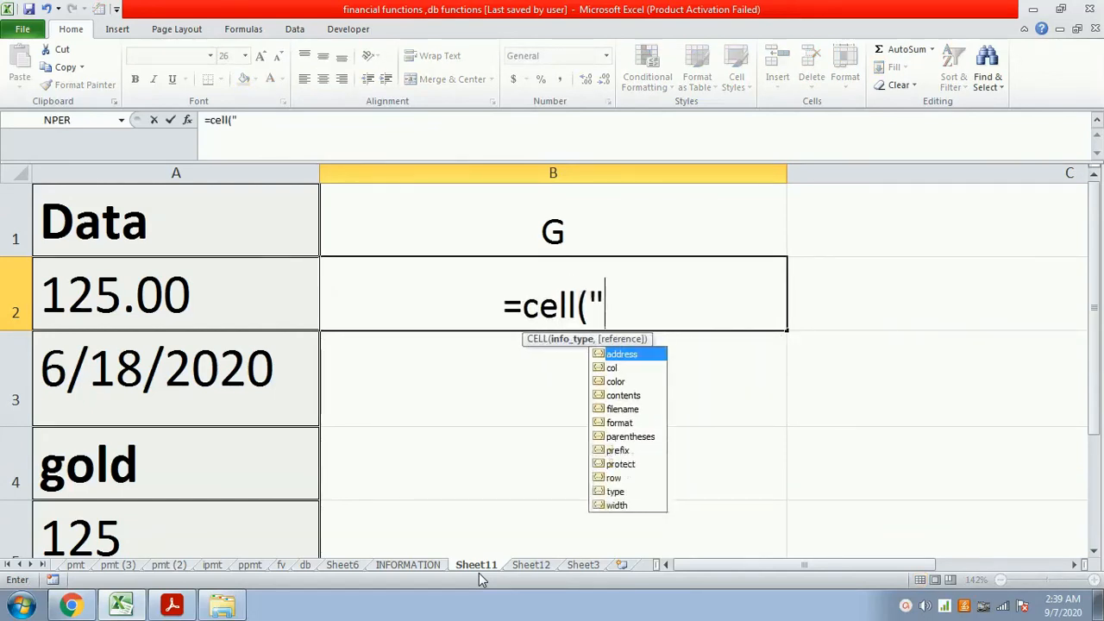
pyautogui.write('format"')
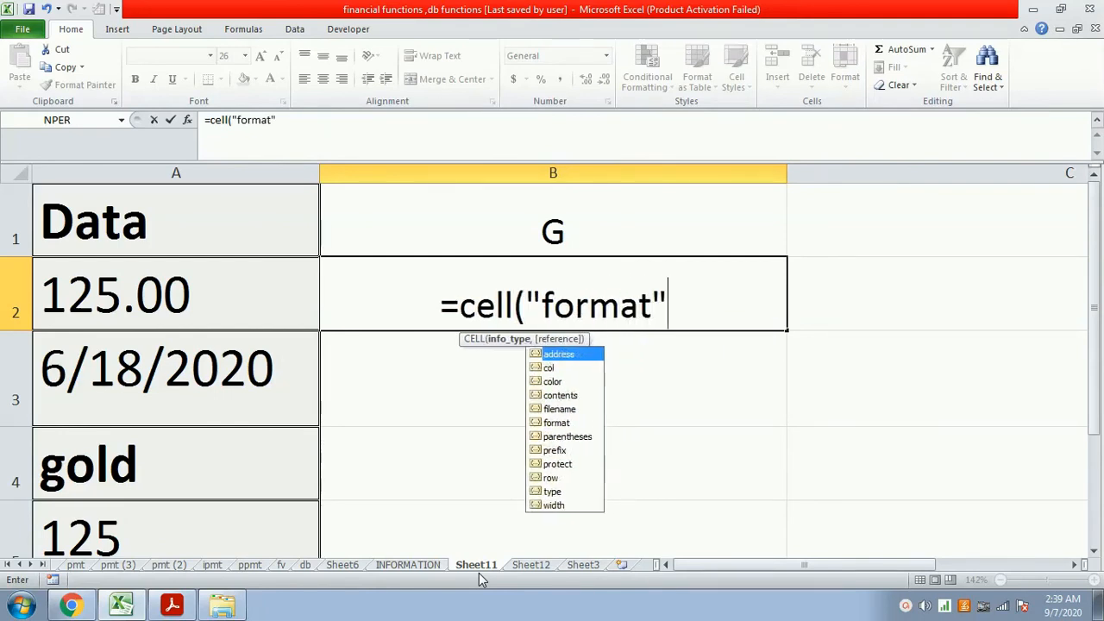
pyautogui.write(',')
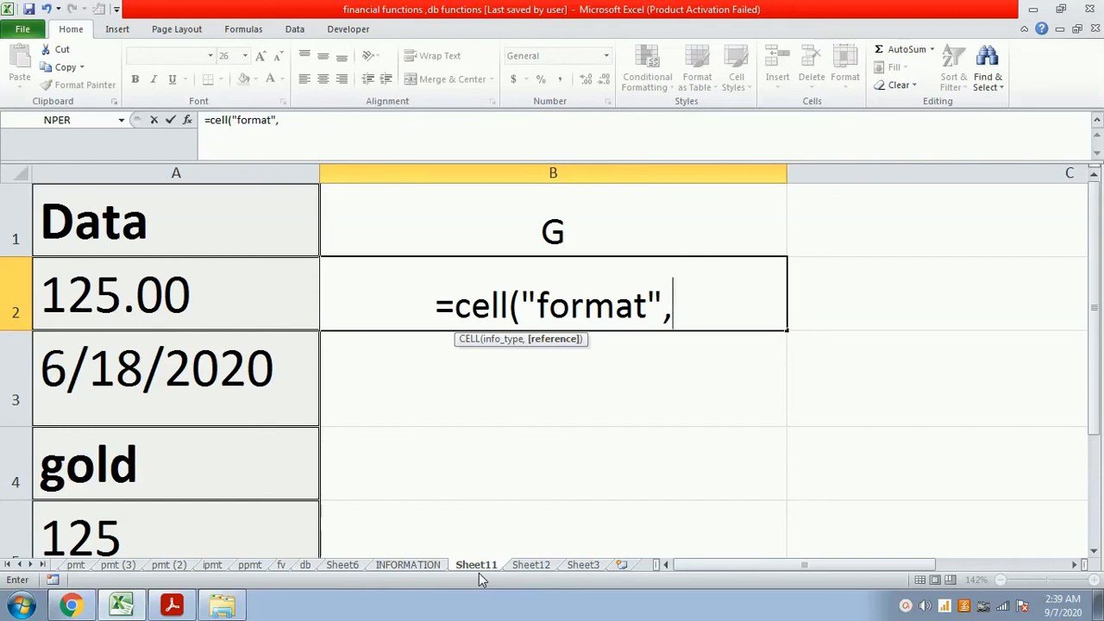
pyautogui.write('a')
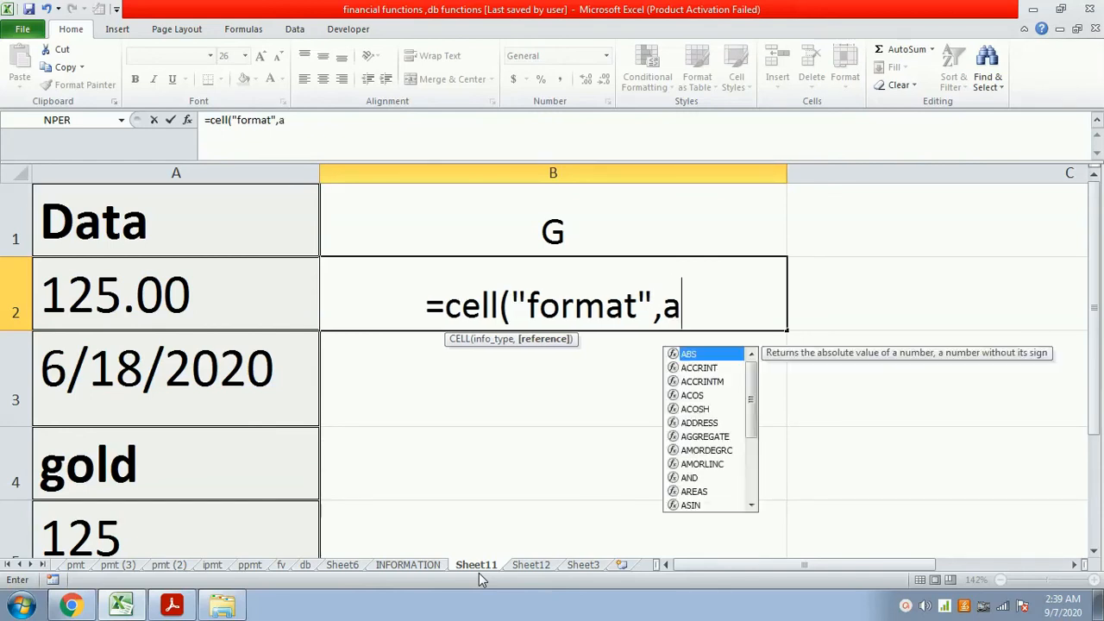
pyautogui.write('3)')
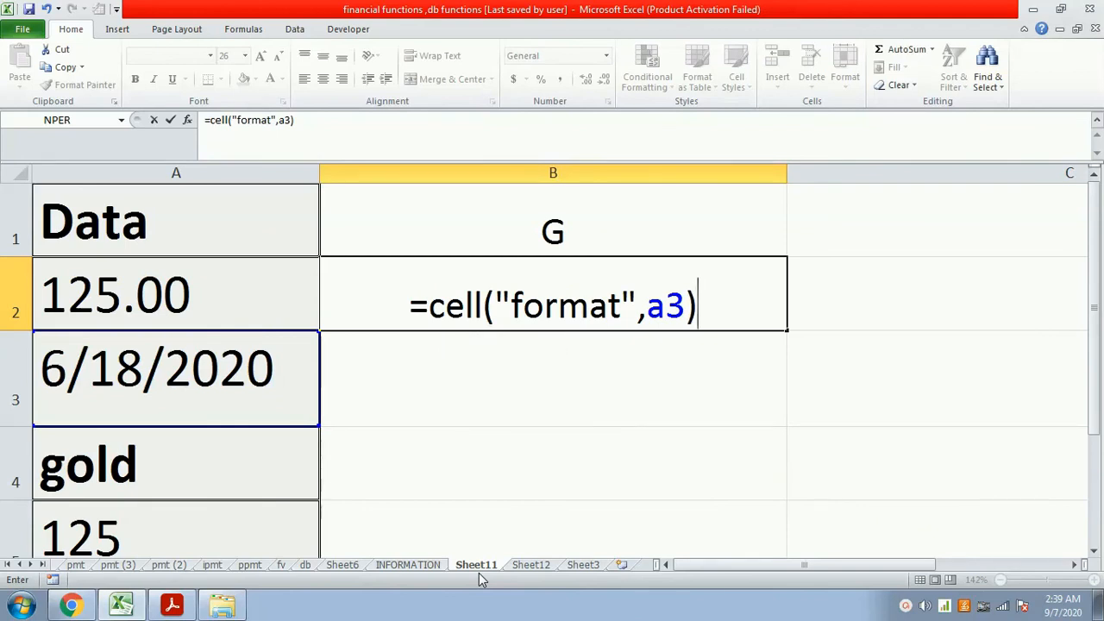
pyautogui.press('Return')
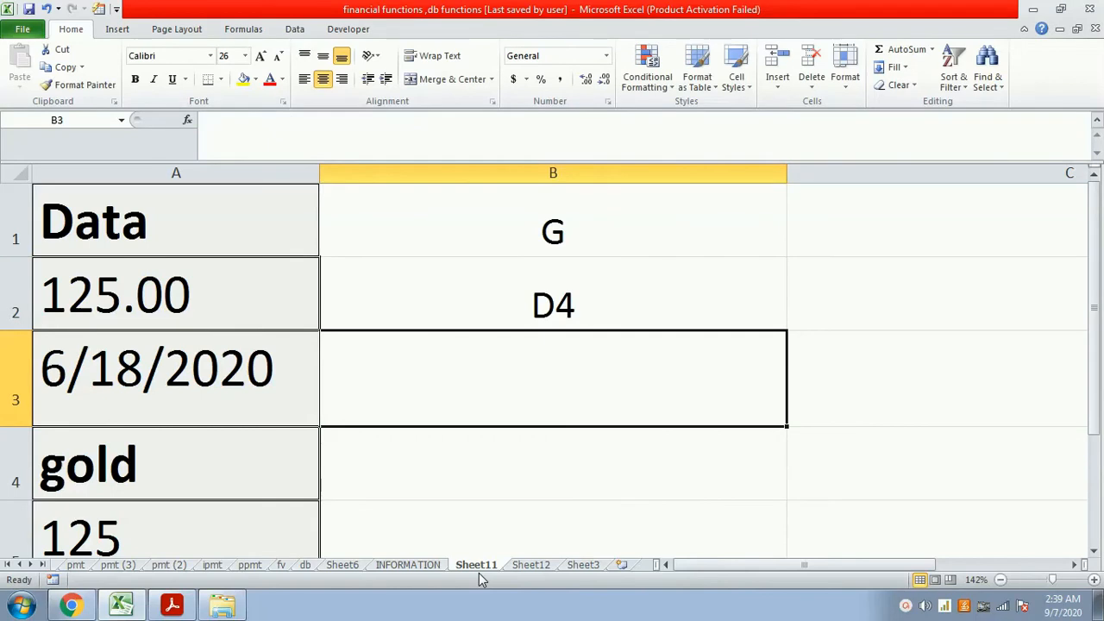
pyautogui.press('Up')
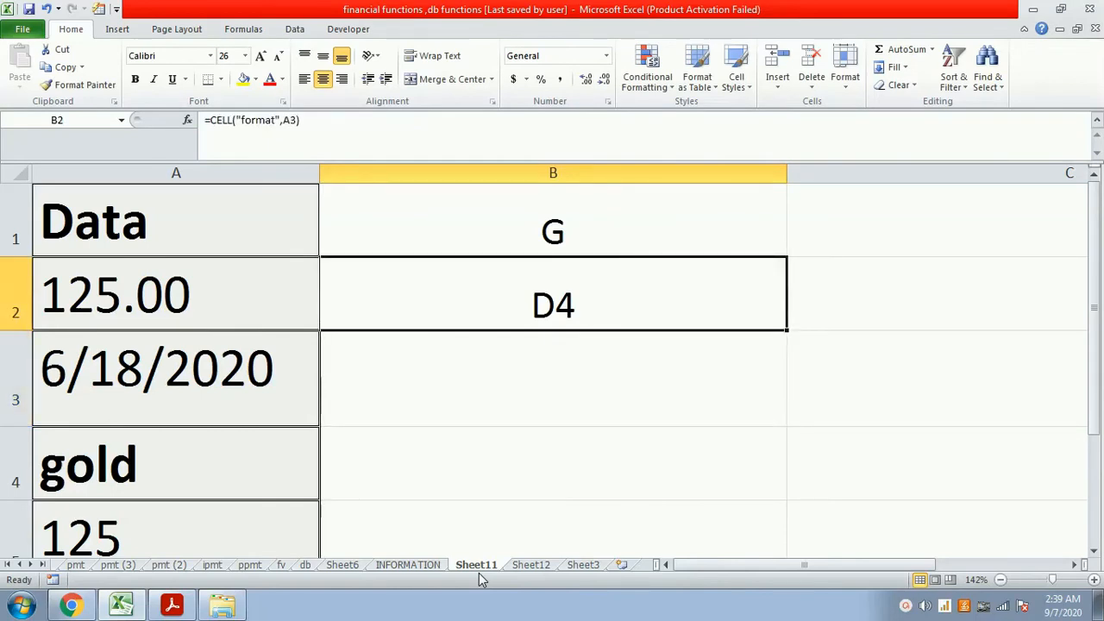
# - Enter the formula =cell("filename") in cell B3 to return the workbook's path, file name and sheet
pyautogui.press('Down')
pyautogui.write('=cell(')
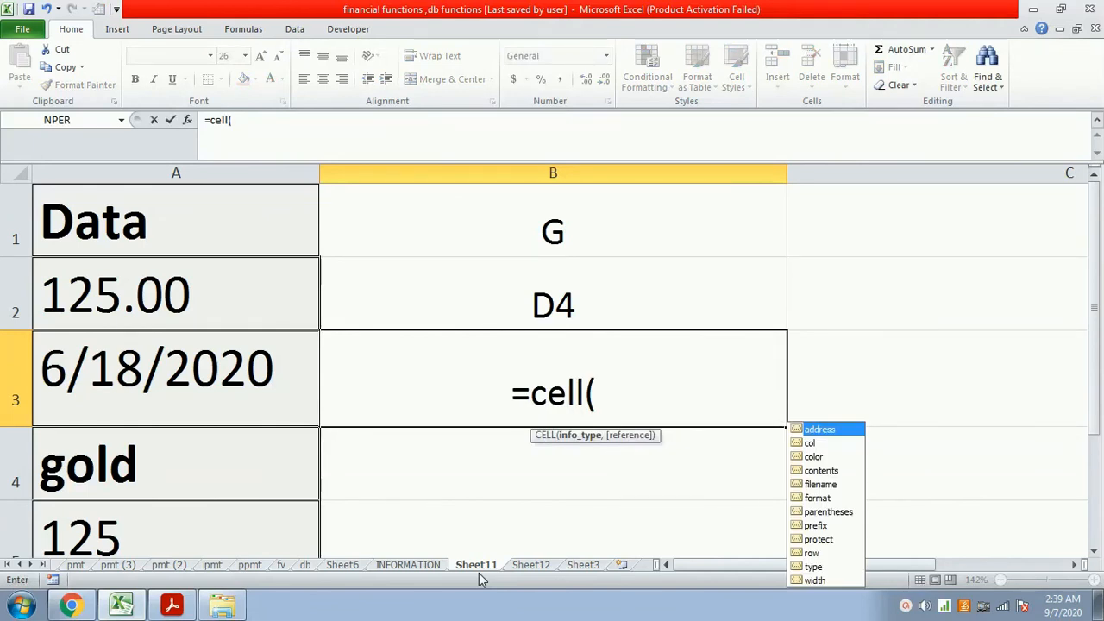
pyautogui.write('"fi')
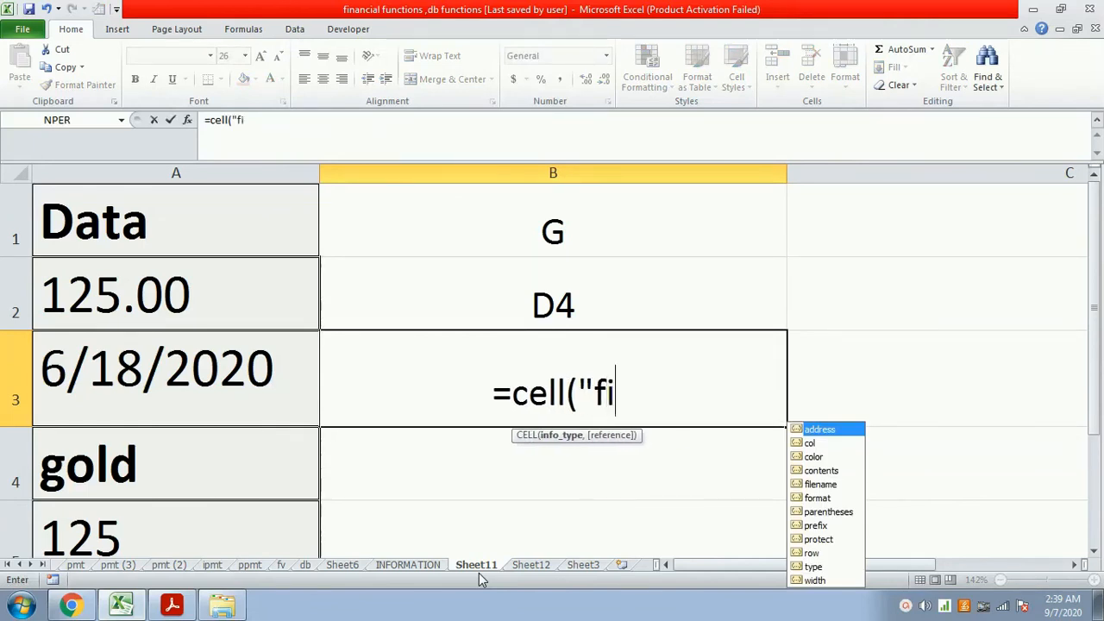
pyautogui.write('lename')
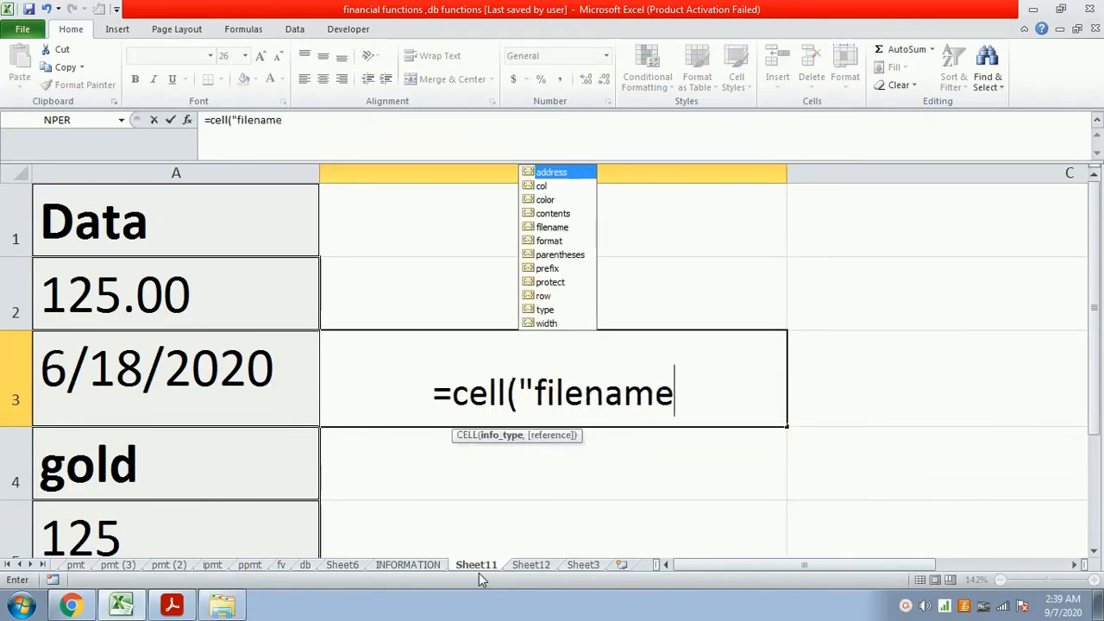
pyautogui.write('"')
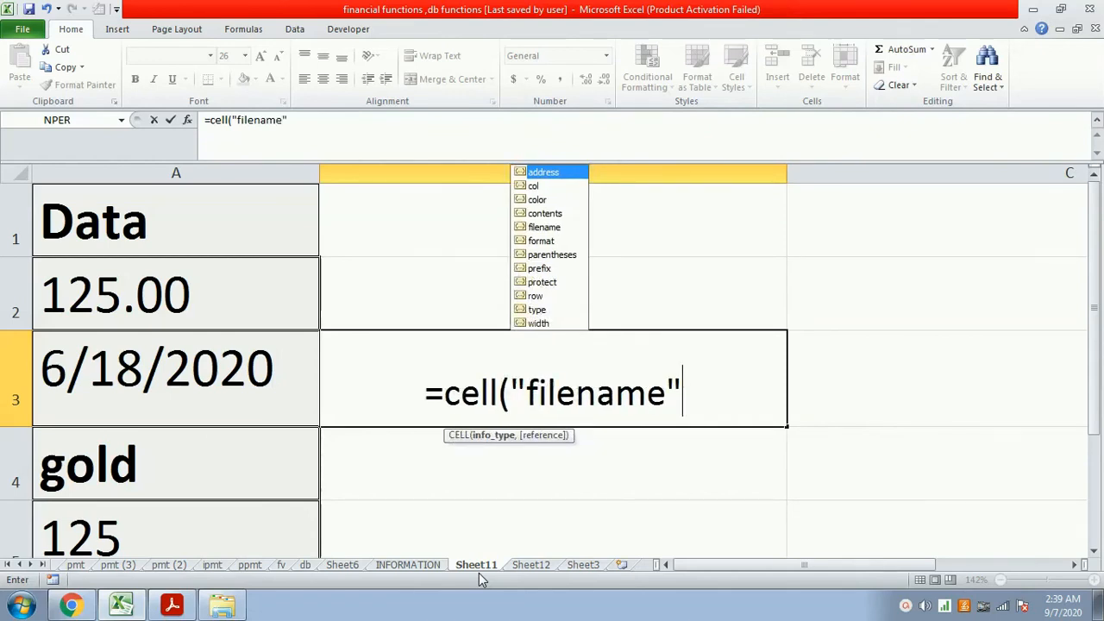
pyautogui.write(')')
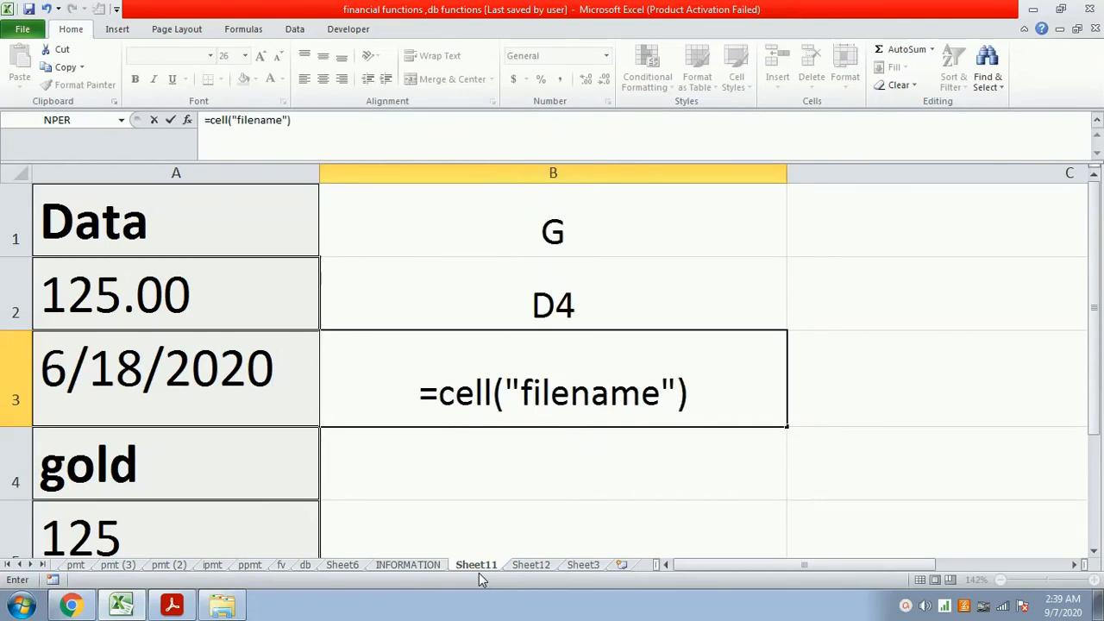
pyautogui.press('Return')
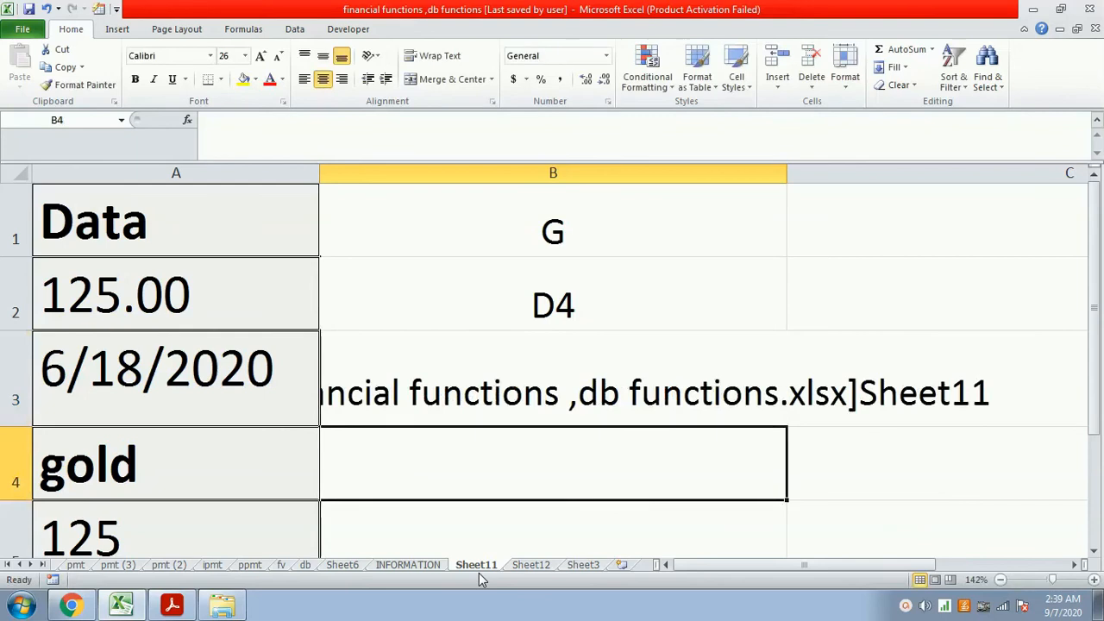
pyautogui.press('Up')
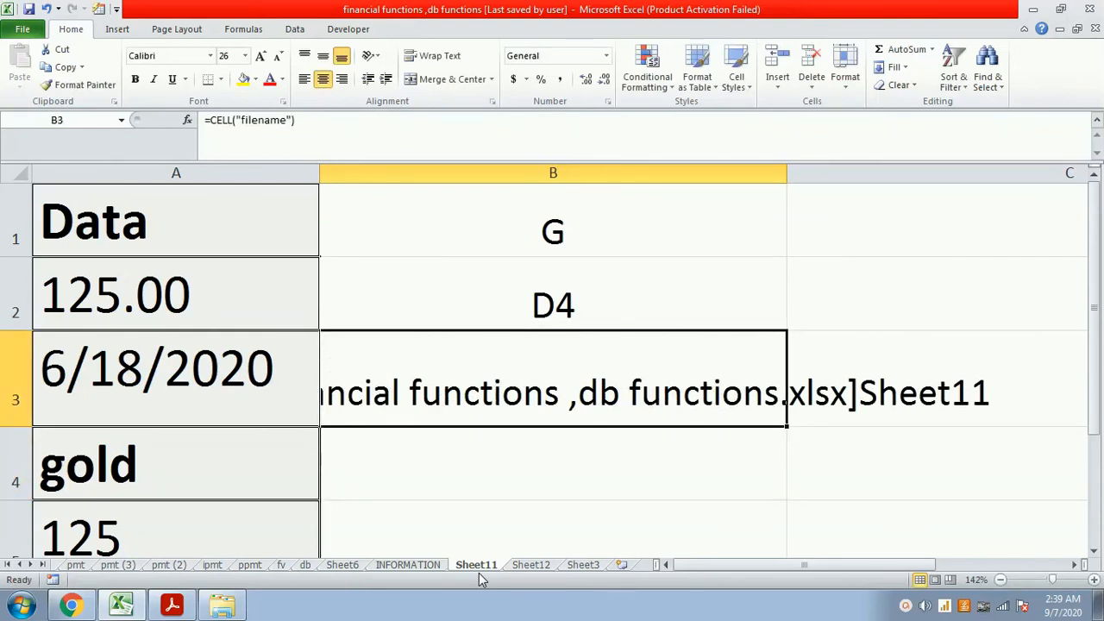
# - Reduce the font size of the filename result in cell B3 to 18
pyautogui.click(277, 57)
pyautogui.click(278, 57)
pyautogui.click(277, 57)
pyautogui.click(277, 57)
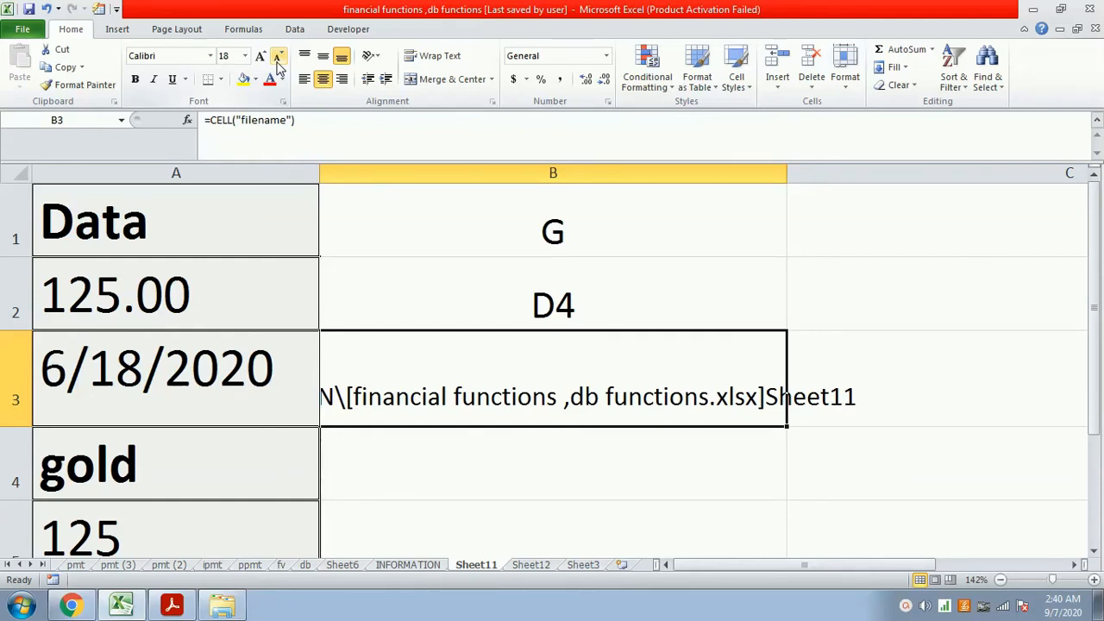
# - Enter the formula =cell("type",a2) in cell B4 to return the data type code of the number in A2
pyautogui.press('Down')
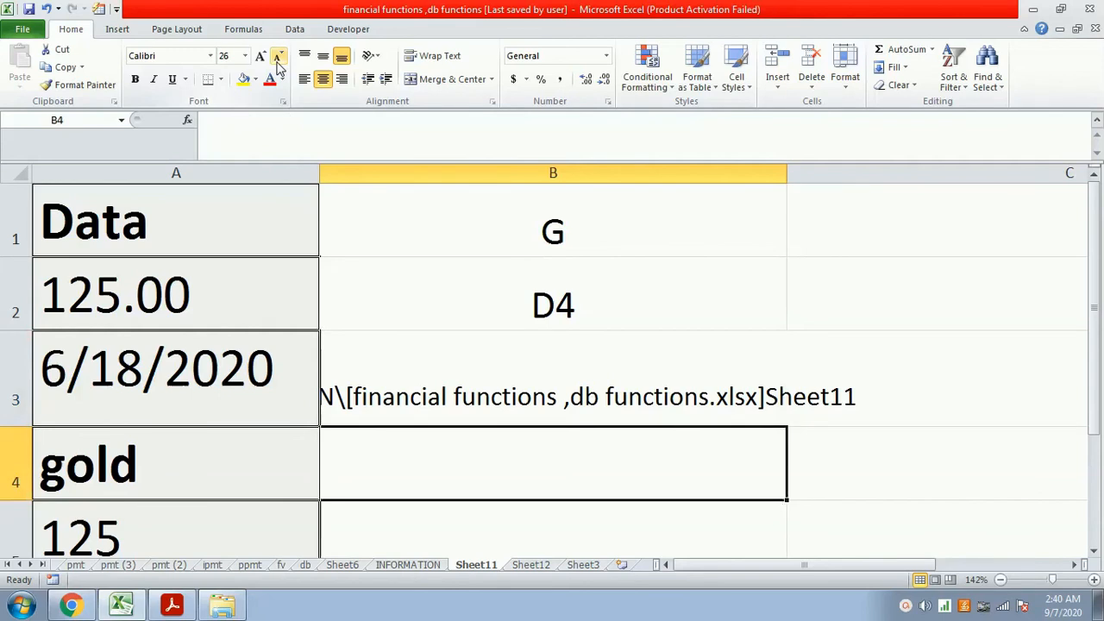
pyautogui.write('=')
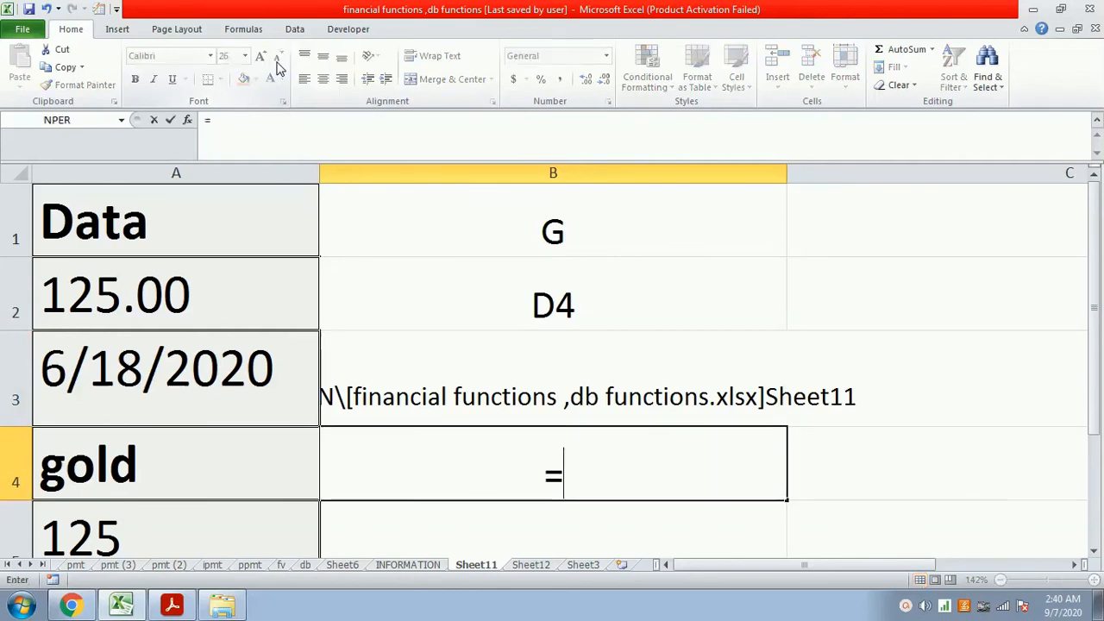
pyautogui.write('cell(')
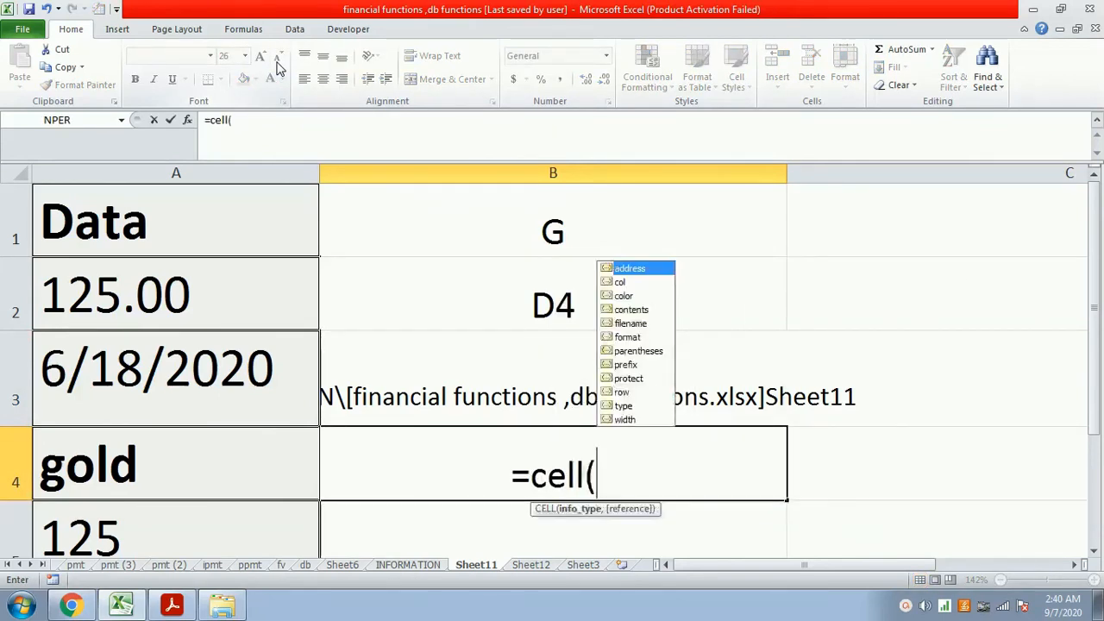
pyautogui.write('"type"')
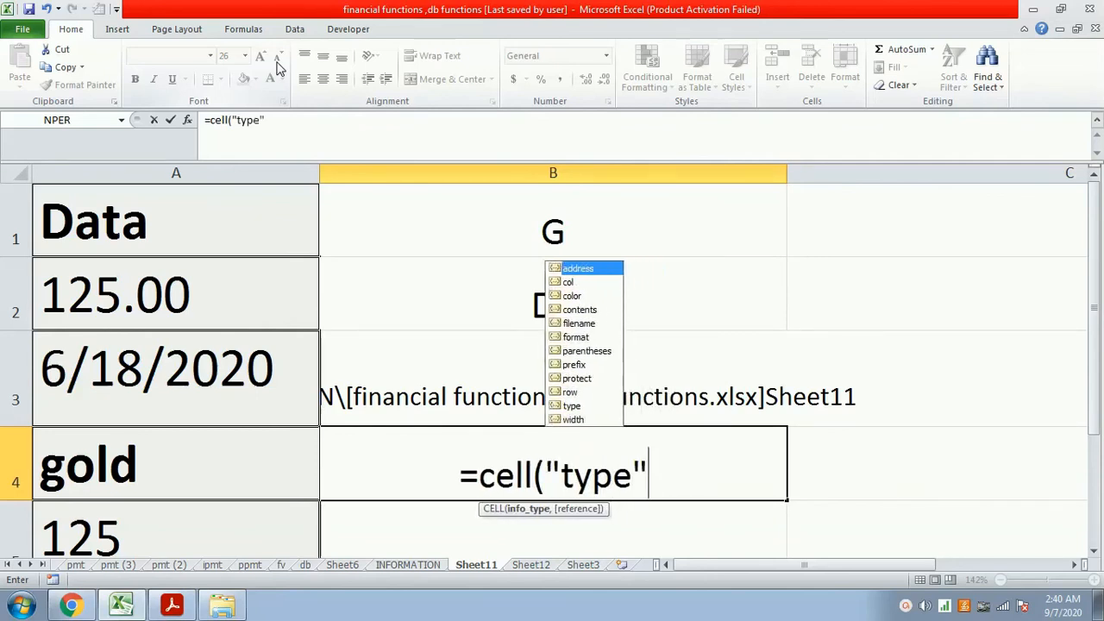
pyautogui.write(',a2)')
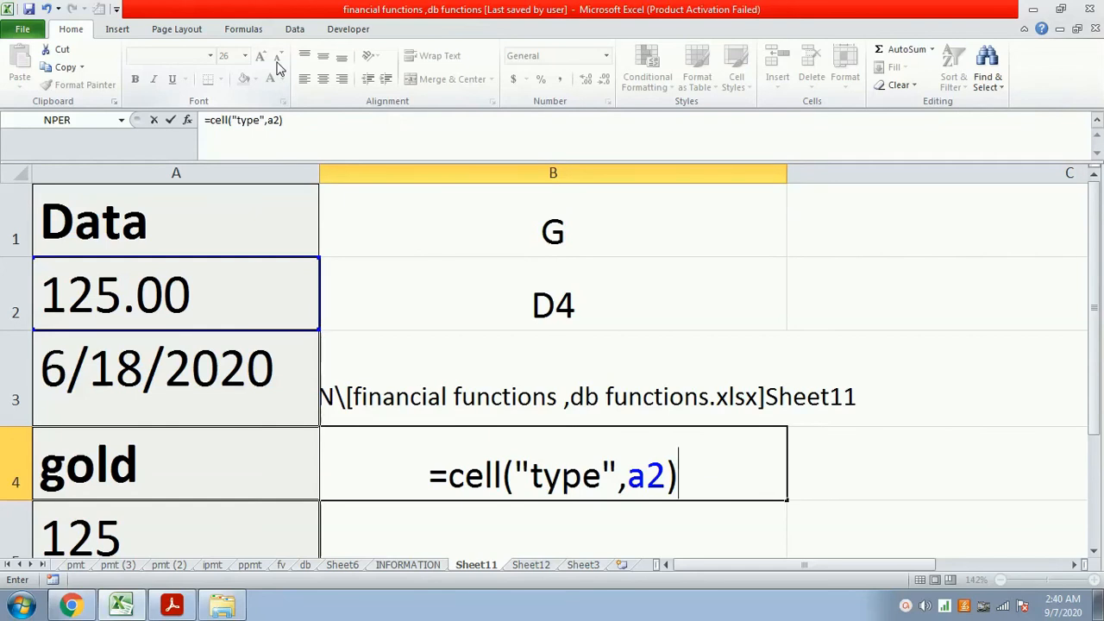
pyautogui.press('Return')
pyautogui.write('=cell')
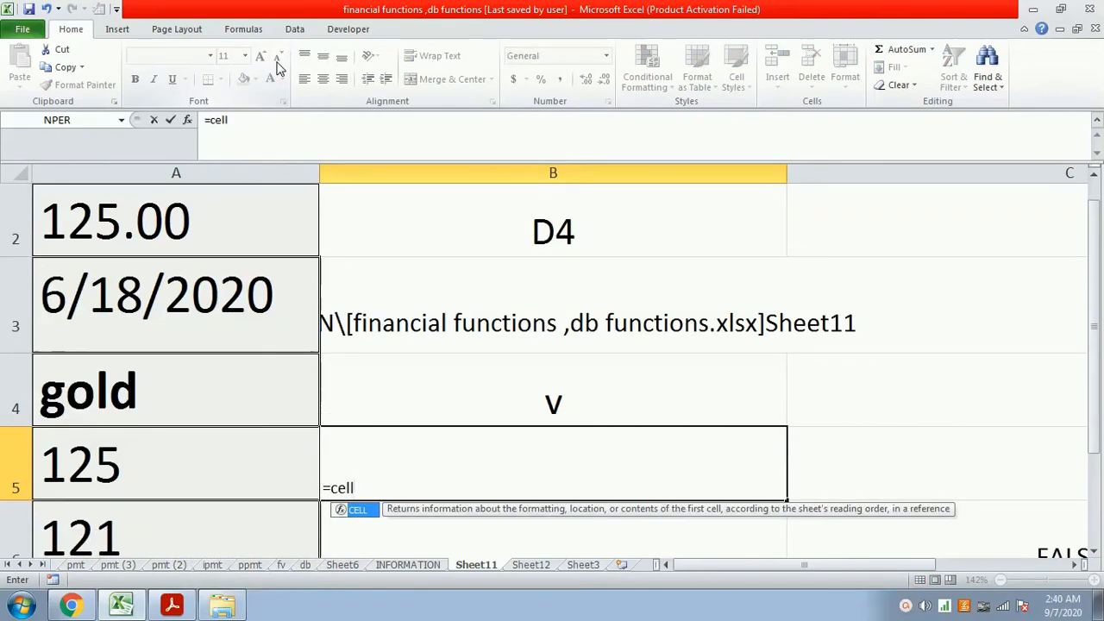
pyautogui.press('BackSpace')
pyautogui.press('BackSpace')
pyautogui.press('BackSpace')
pyautogui.press('BackSpace')
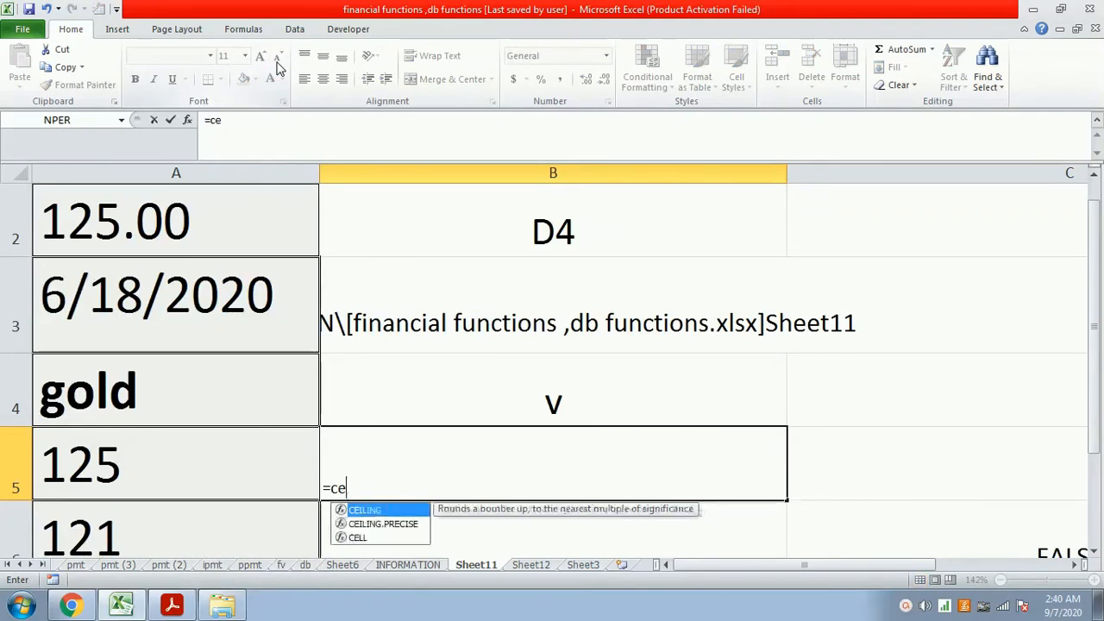
pyautogui.press('BackSpace')
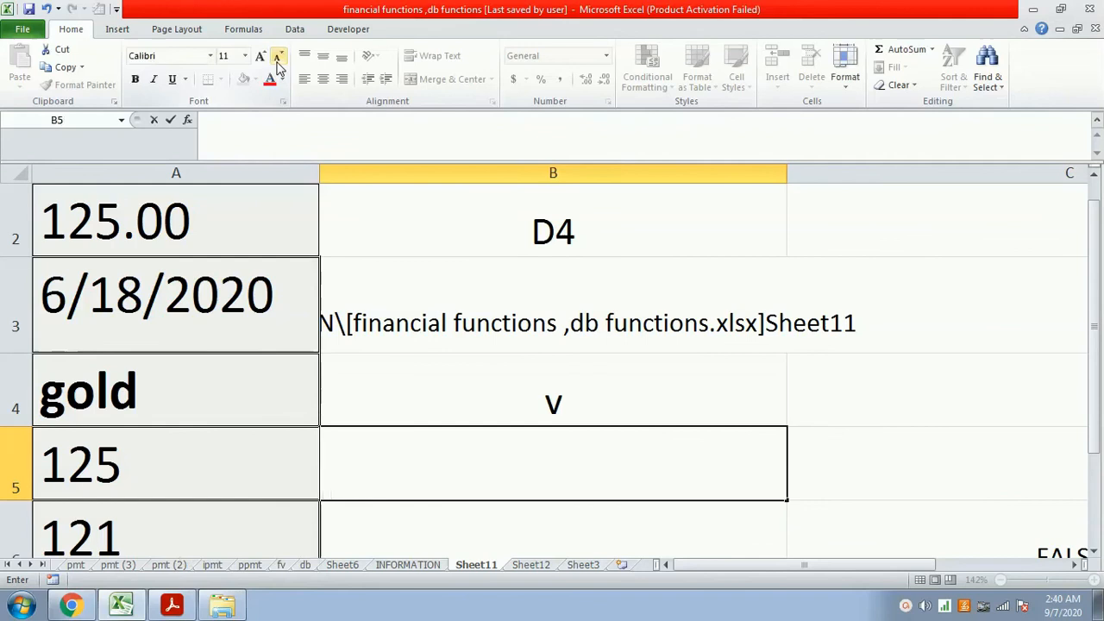
# - Increase the font size of the empty cell B5 to 26
pyautogui.click(265, 58)
pyautogui.click(265, 58)
pyautogui.click(265, 58)
pyautogui.click(265, 58)
pyautogui.click(264, 58)
pyautogui.click(828, 471)
pyautogui.click(647, 448)
pyautogui.click(261, 57)
pyautogui.click(261, 57)
pyautogui.click(262, 57)
pyautogui.click(262, 57)
pyautogui.click(262, 58)
pyautogui.click(262, 58)
pyautogui.click(262, 59)
pyautogui.click(262, 57)
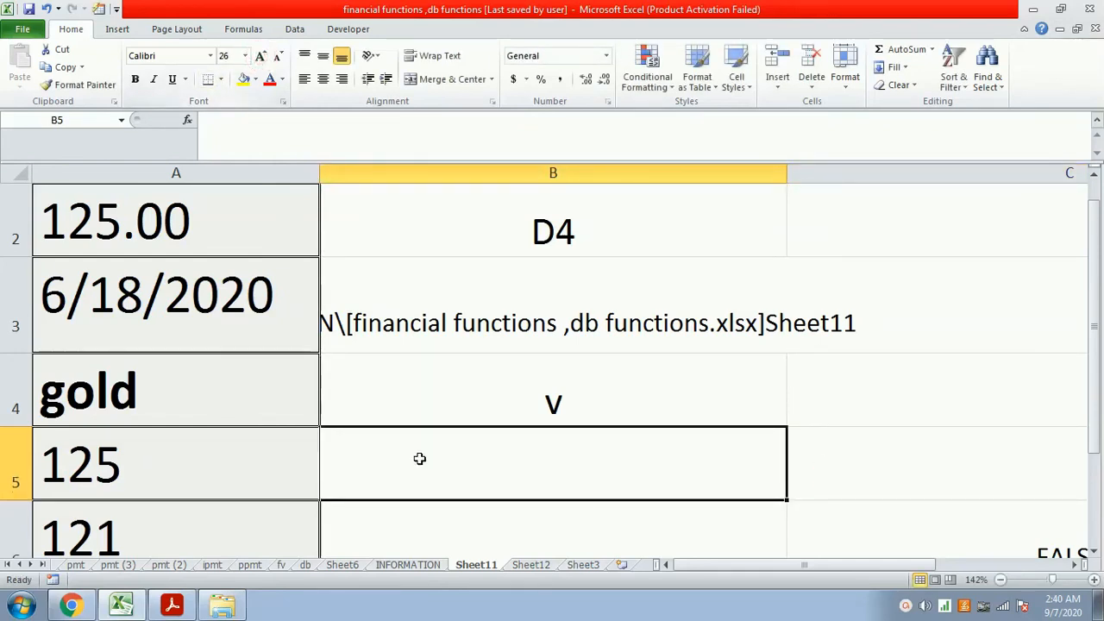
# - Enter the formula =cell("type",a24) in cell B5 to return the data type code of cell A24
pyautogui.write('=cell(')
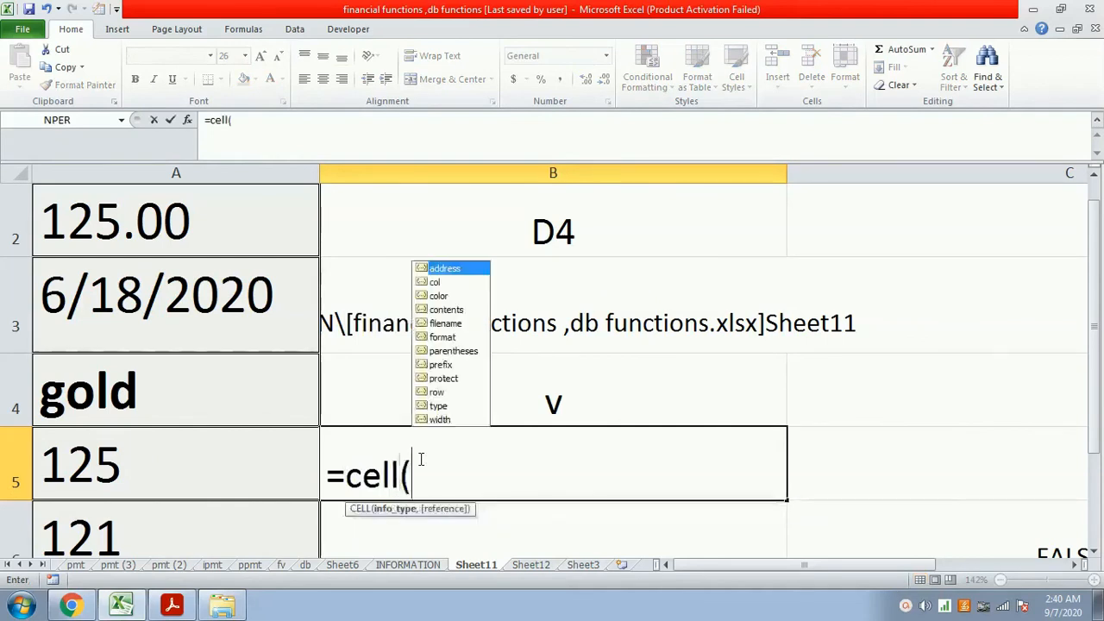
pyautogui.write('"type",')
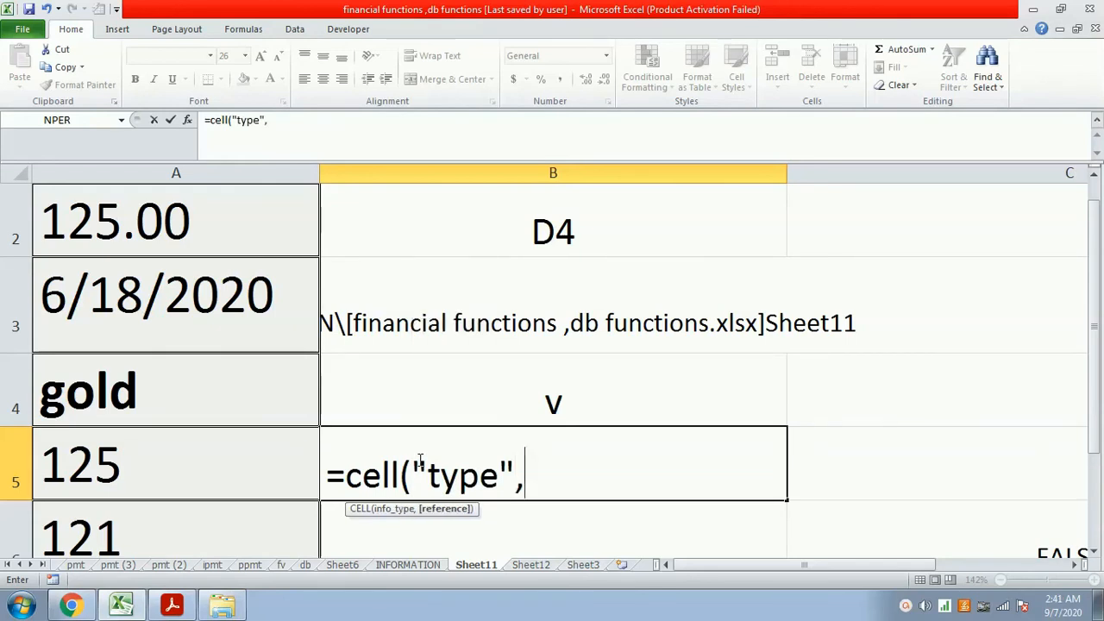
pyautogui.write('a2')
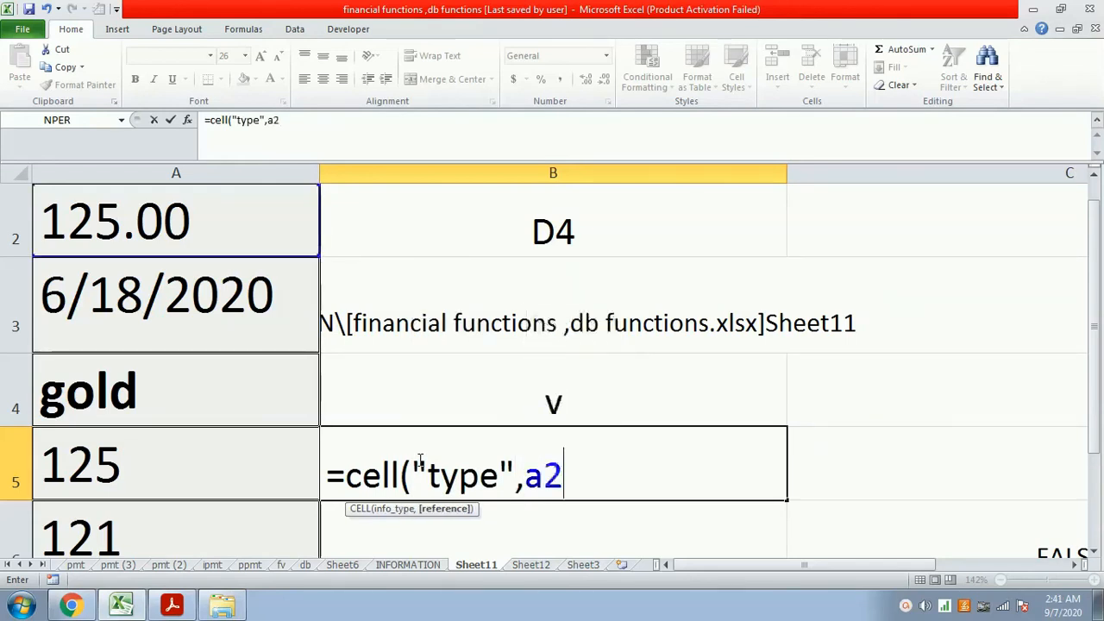
pyautogui.write('4)')
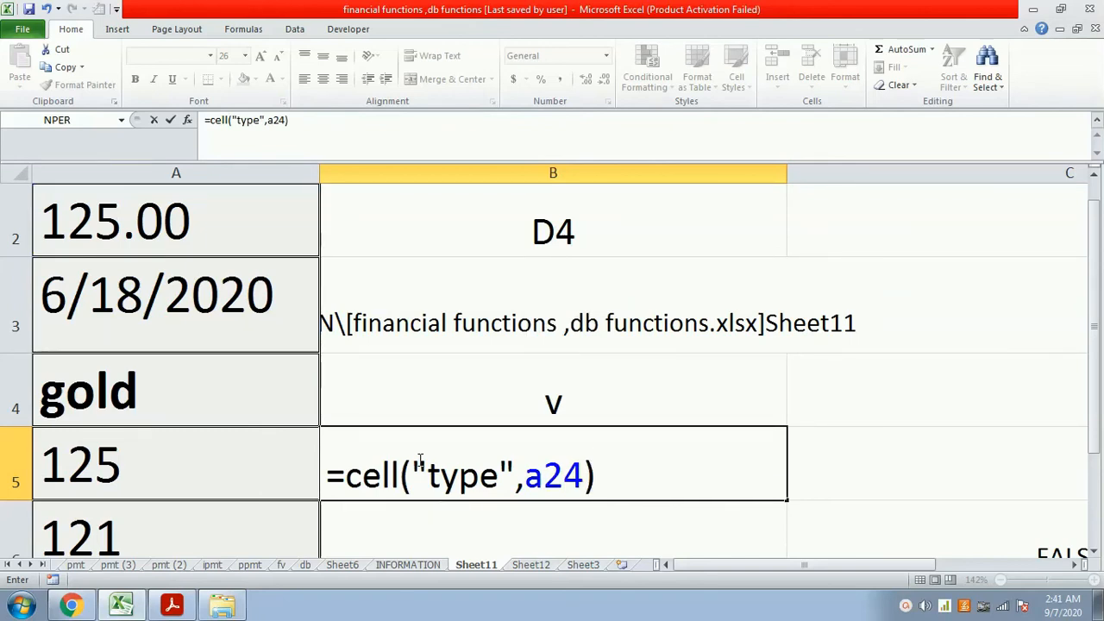
pyautogui.press('Return')
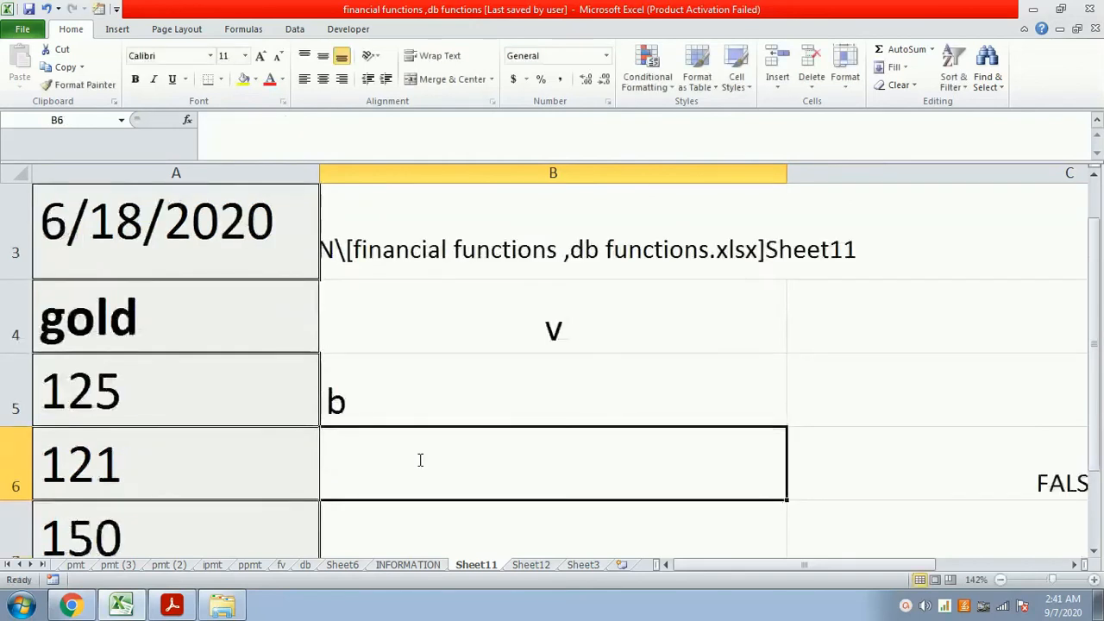
# - Review the CELL formulas entered in cells B2 to B5
pyautogui.press('Up')
pyautogui.press('Up')
pyautogui.press('Up')
pyautogui.press('Up')
pyautogui.press('Up')
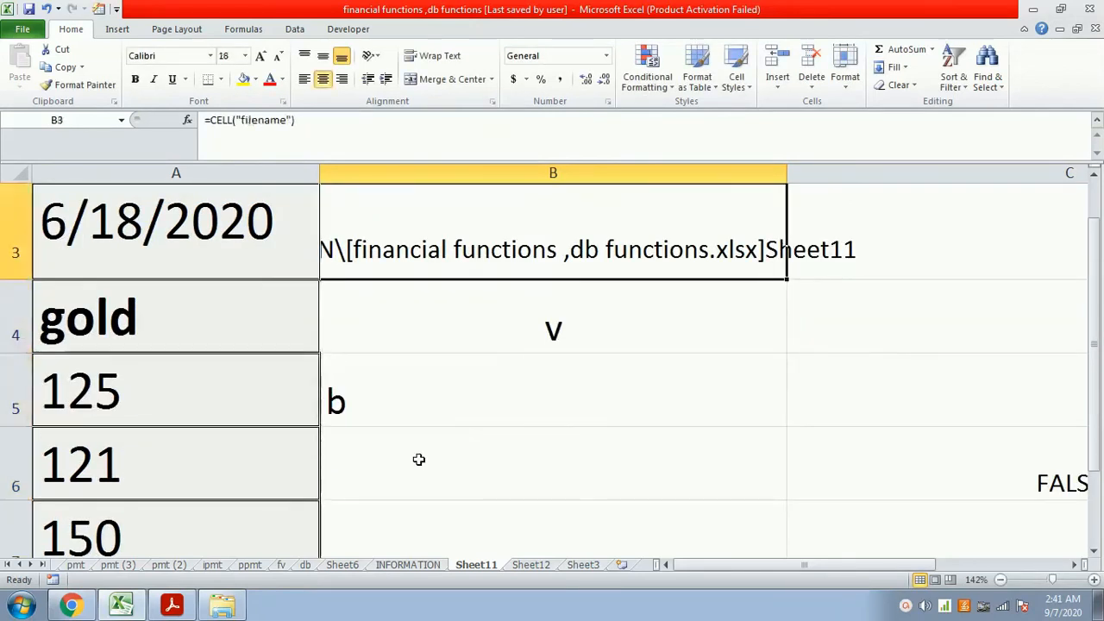
pyautogui.press('Down')
pyautogui.press('Down')
pyautogui.press('Down')
pyautogui.press('Down')
pyautogui.press('Down')
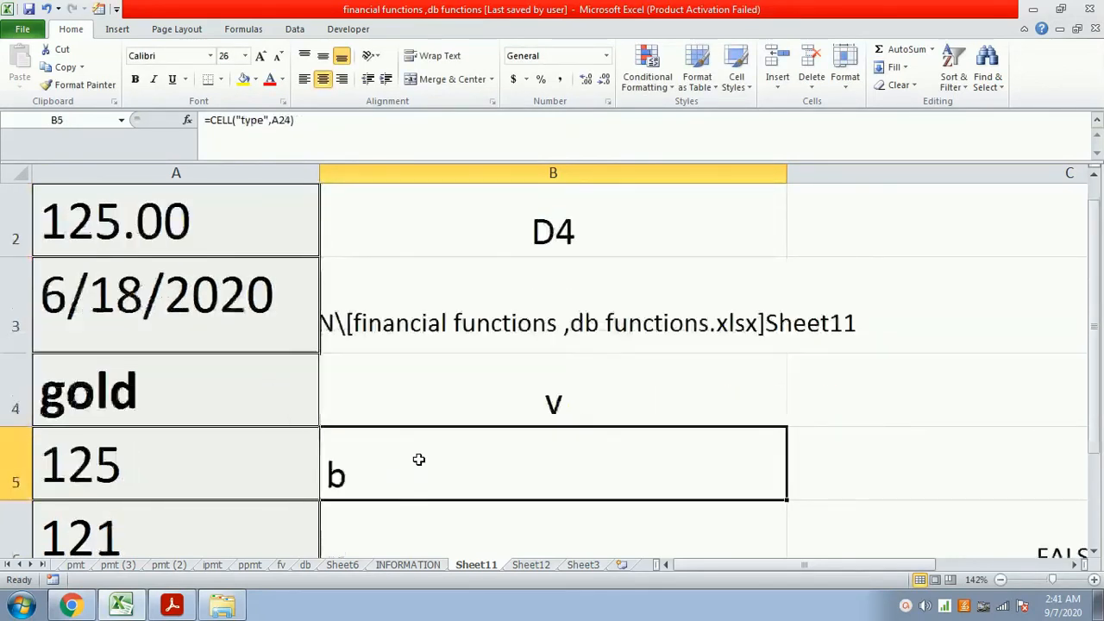
# - Enter the formula =cell("type",a4) in cell B6 to return the data type code of the gold cell
pyautogui.write('=cell(')
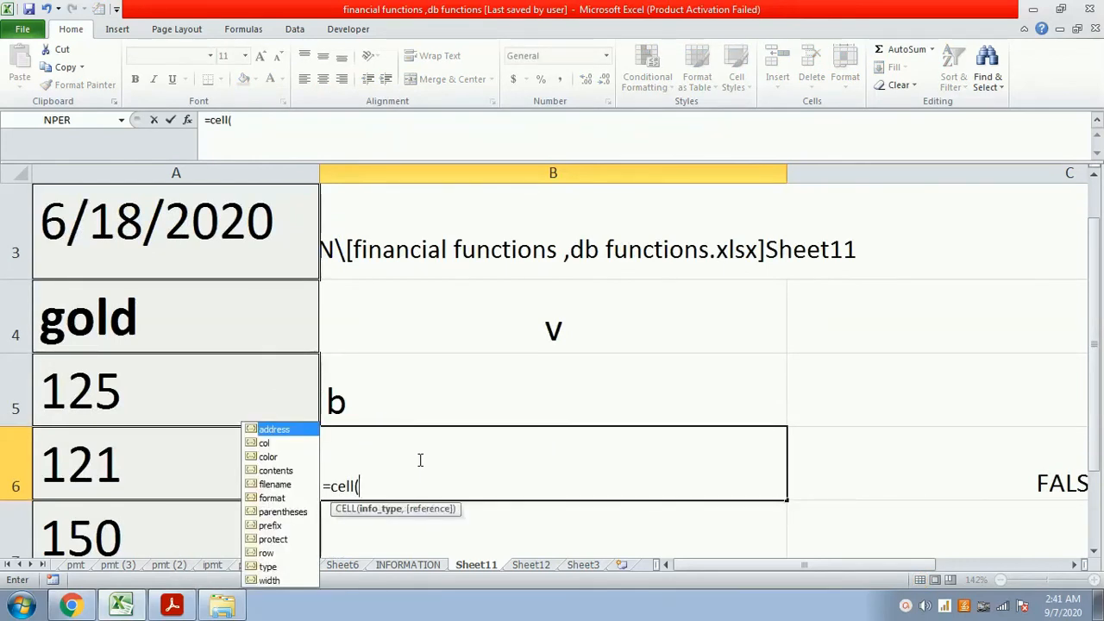
pyautogui.write('"type",')
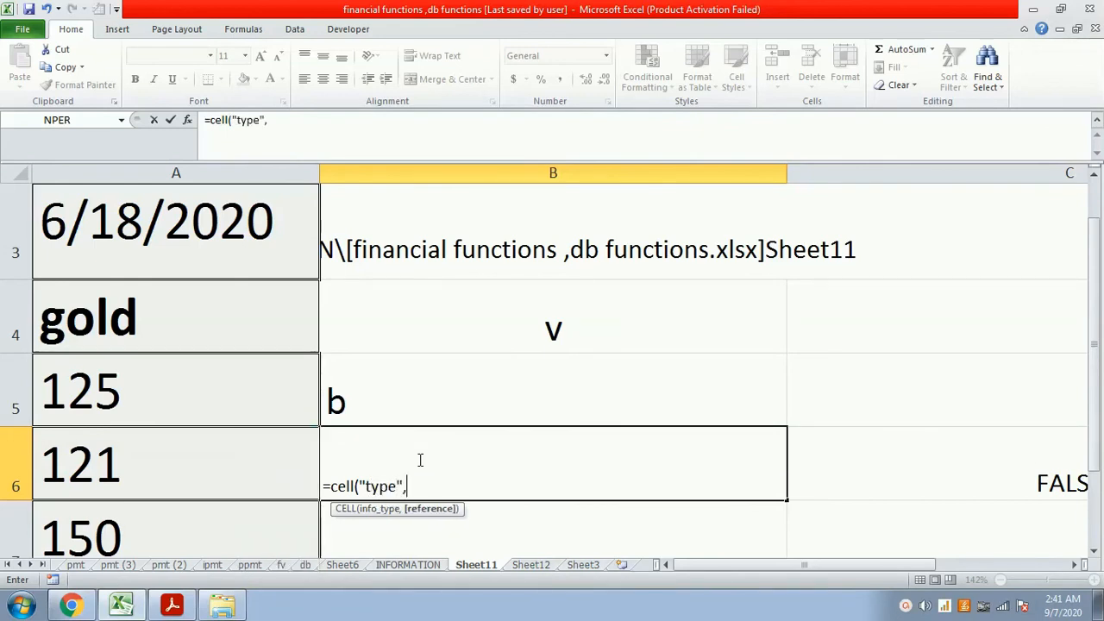
pyautogui.write('a4)')
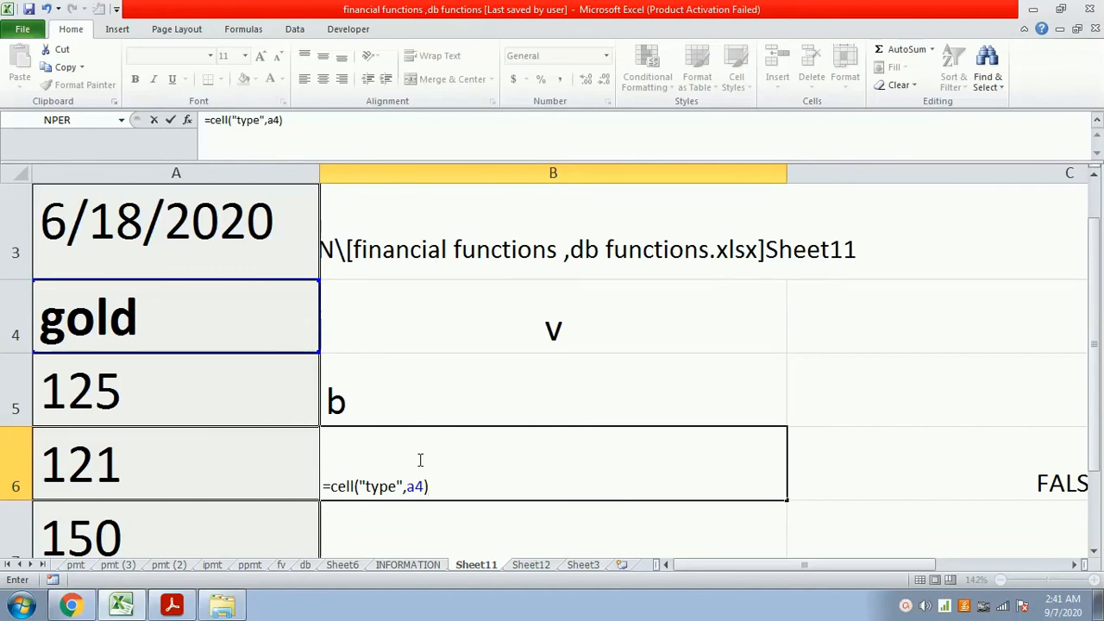
pyautogui.press('Return')
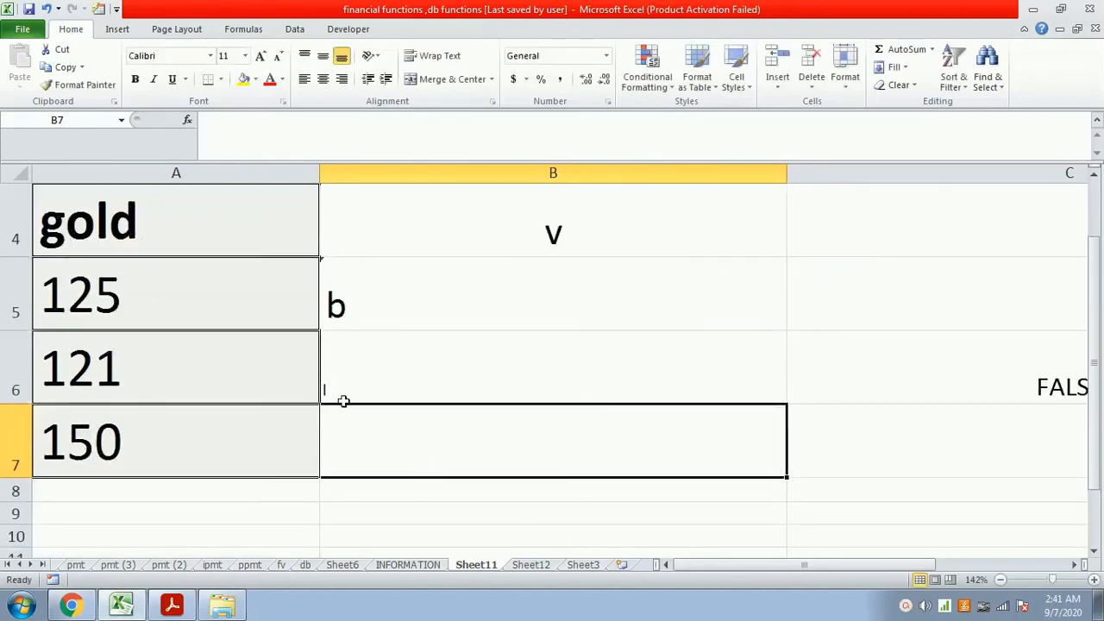
# - Centre the content of cell B6 and enlarge its font size to 24, then check its formula's cell reference
pyautogui.click(366, 351)
pyautogui.click(324, 81)
pyautogui.click(261, 57)
pyautogui.click(261, 57)
pyautogui.click(261, 57)
pyautogui.click(261, 57)
pyautogui.click(261, 57)
pyautogui.click(262, 57)
pyautogui.click(301, 119)
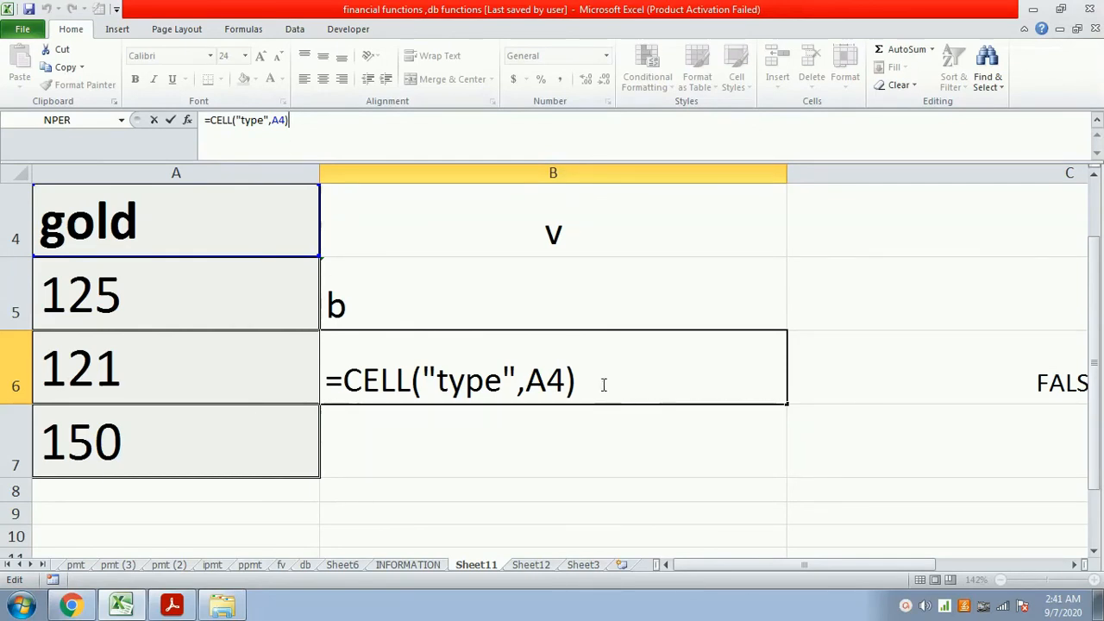
pyautogui.click(555, 379)
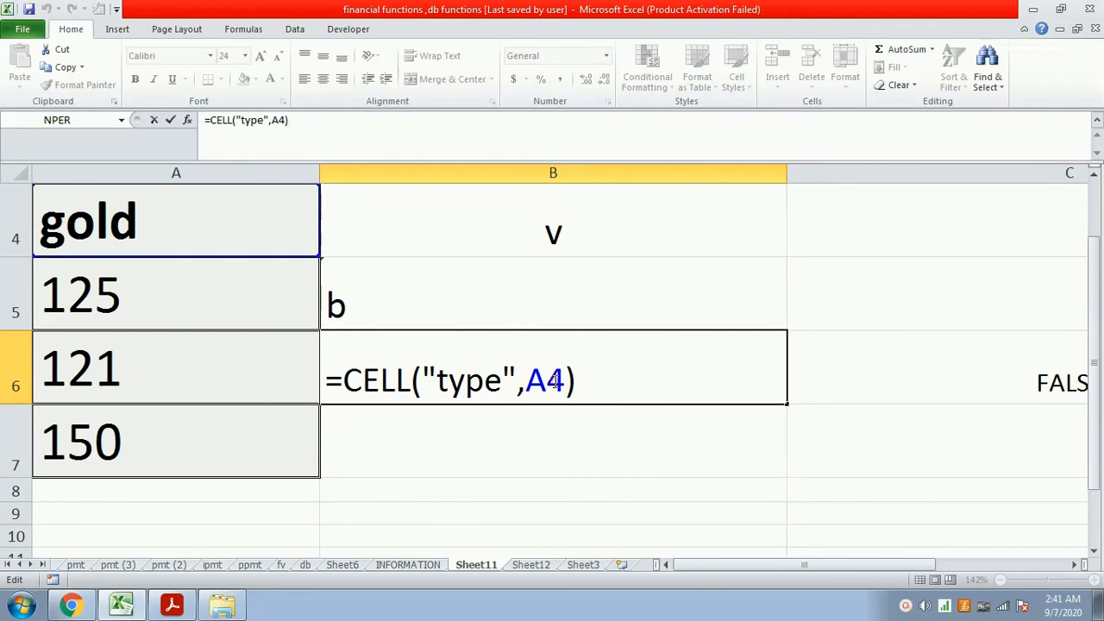
pyautogui.press('Return')
# - Replace the formula in cell B6 with =cell("type",a33) to return the data type code of cell A33
pyautogui.click(742, 382)
pyautogui.write('=cell(')
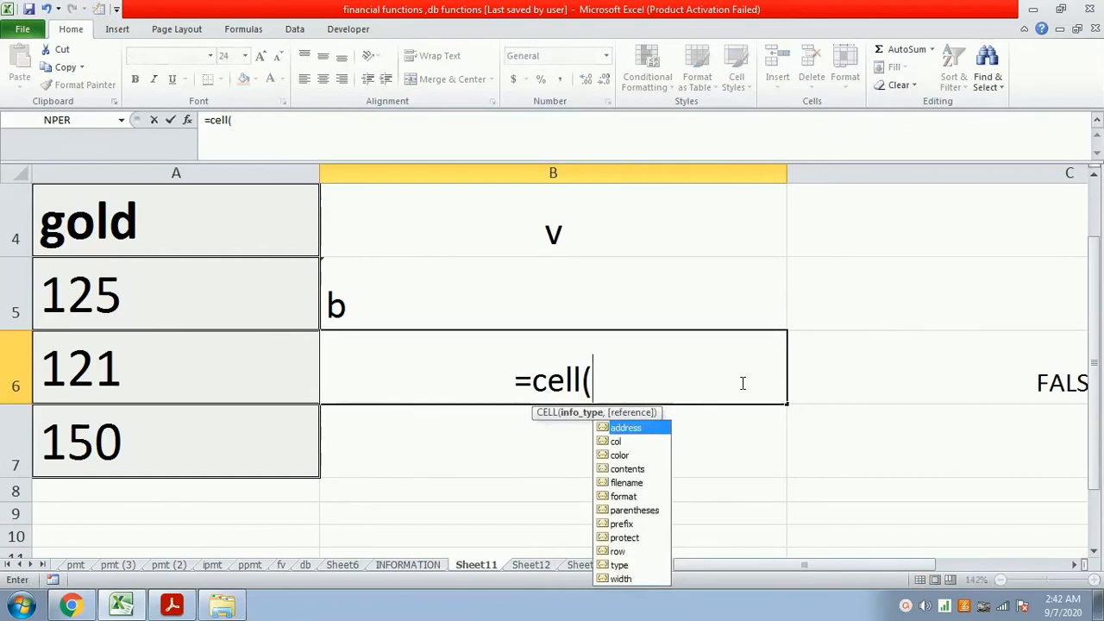
pyautogui.write('"typ')
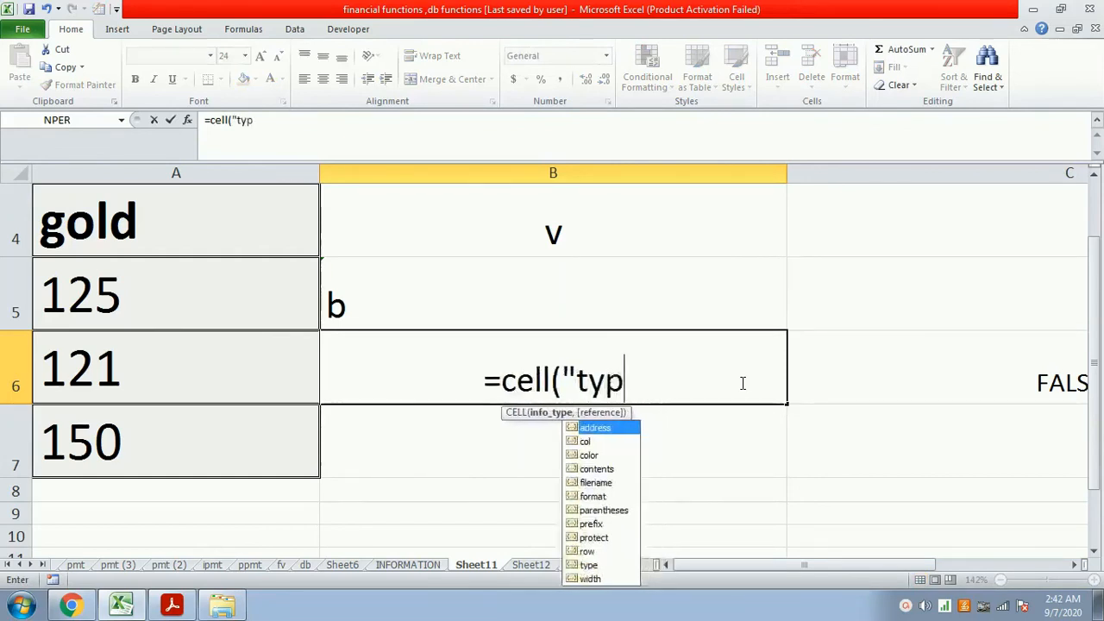
pyautogui.write('e",')
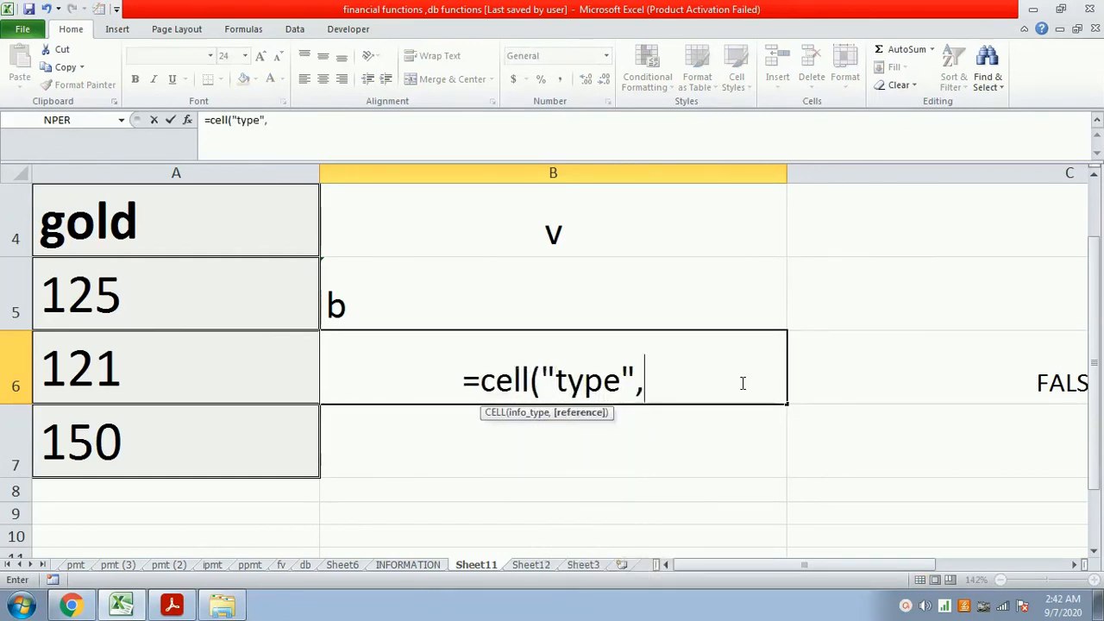
pyautogui.write('a')
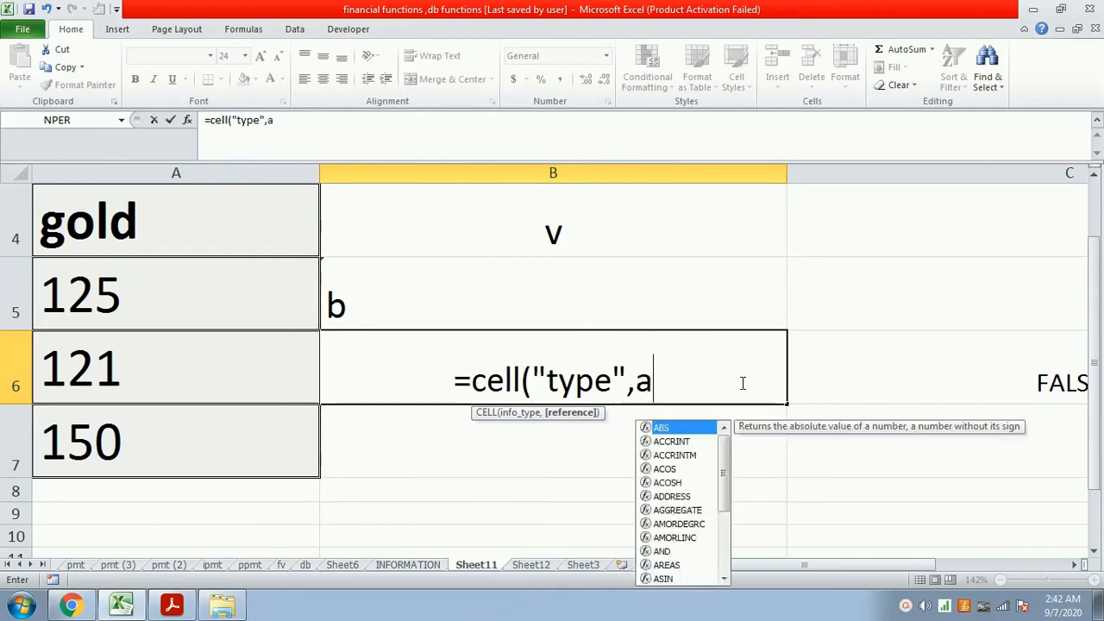
pyautogui.write('33)')
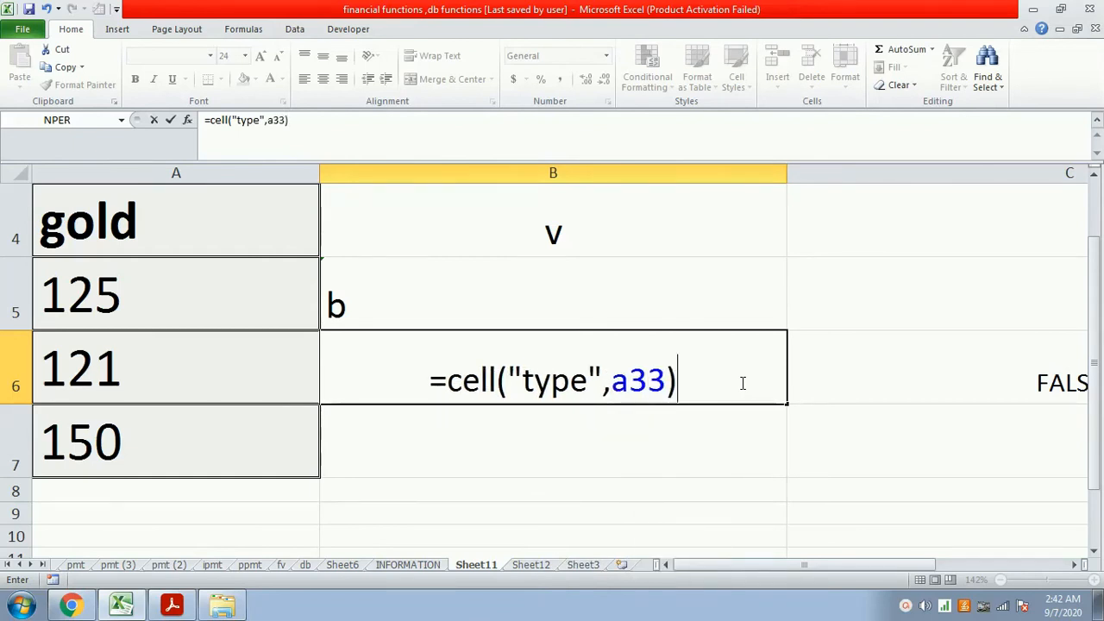
pyautogui.press('Return')
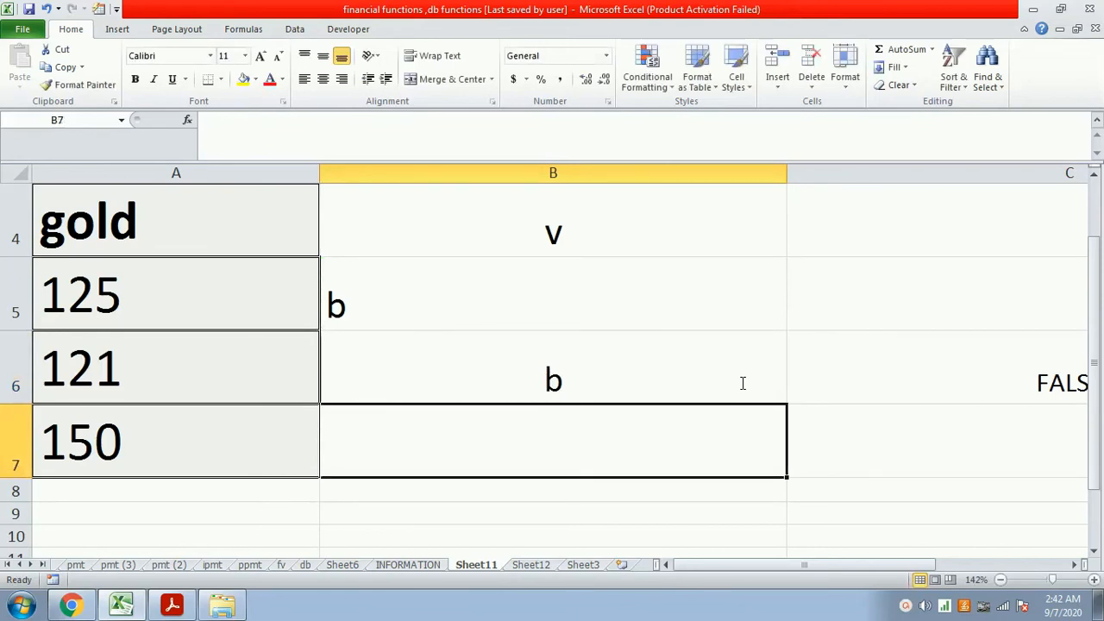
# - Return to the INFORMATION sheet and review the Information Functions heading and function descriptions
pyautogui.click(438, 567)
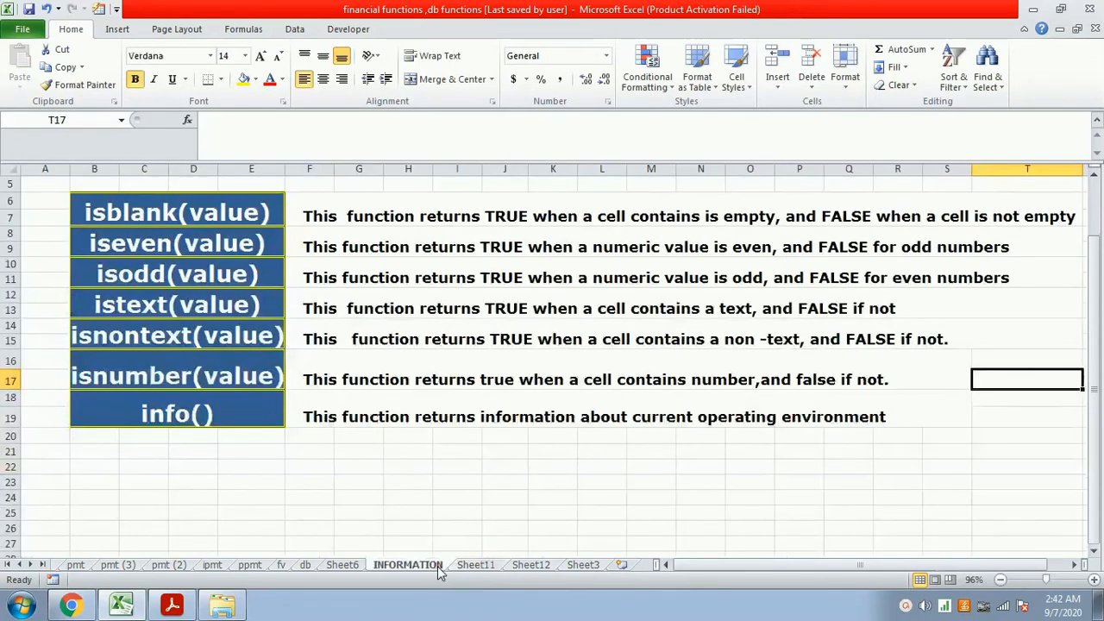
pyautogui.scroll(2, 272, 429)
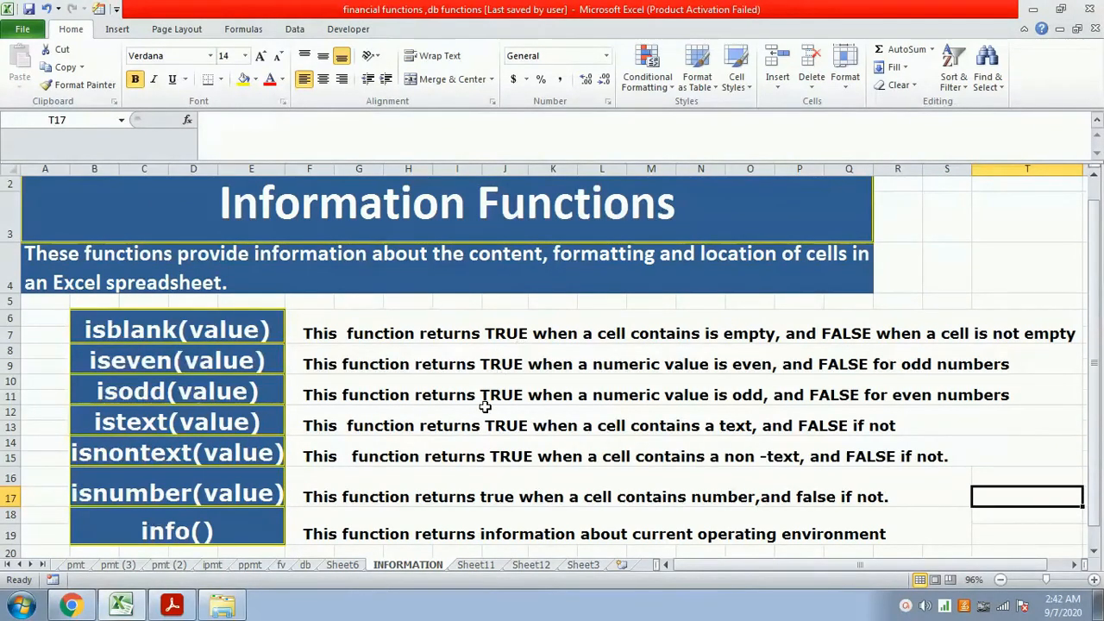
pyautogui.click(904, 606)
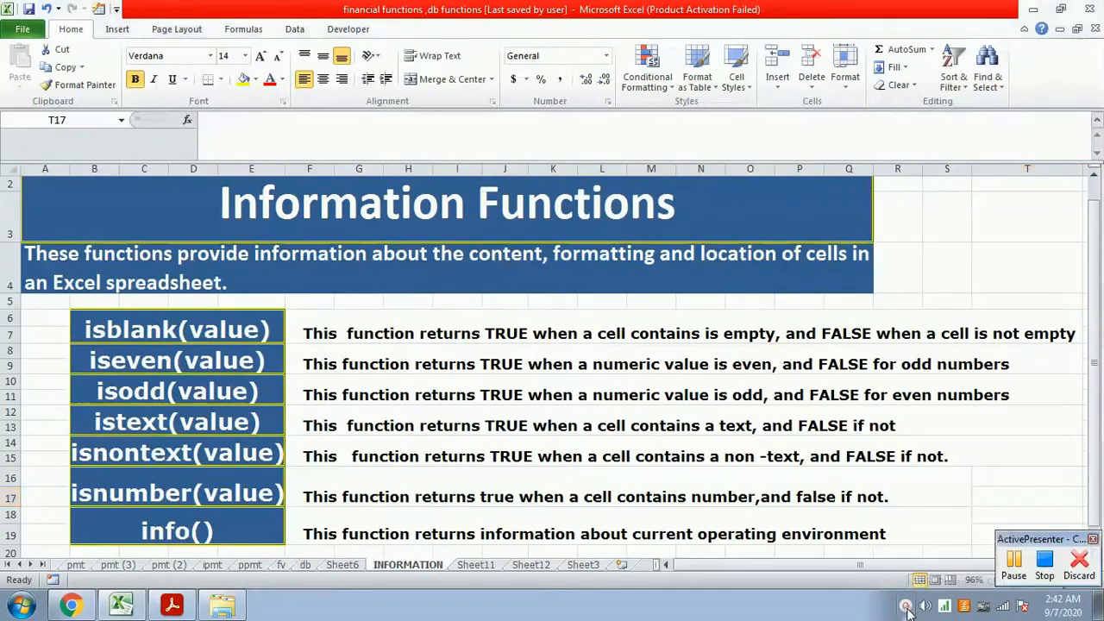
pyautogui.click(1045, 570)
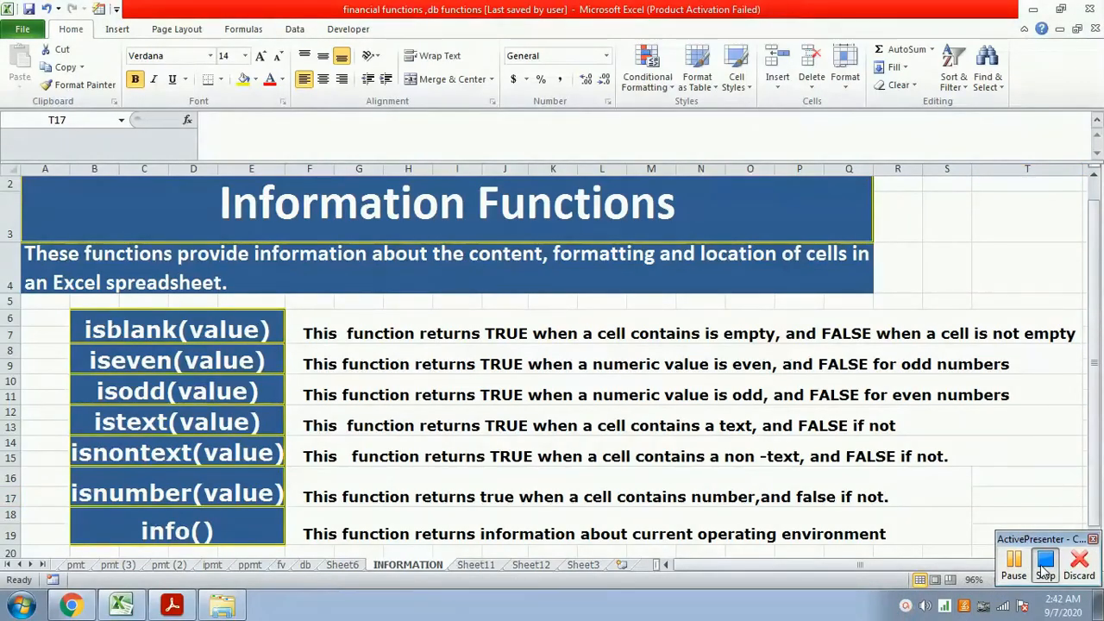